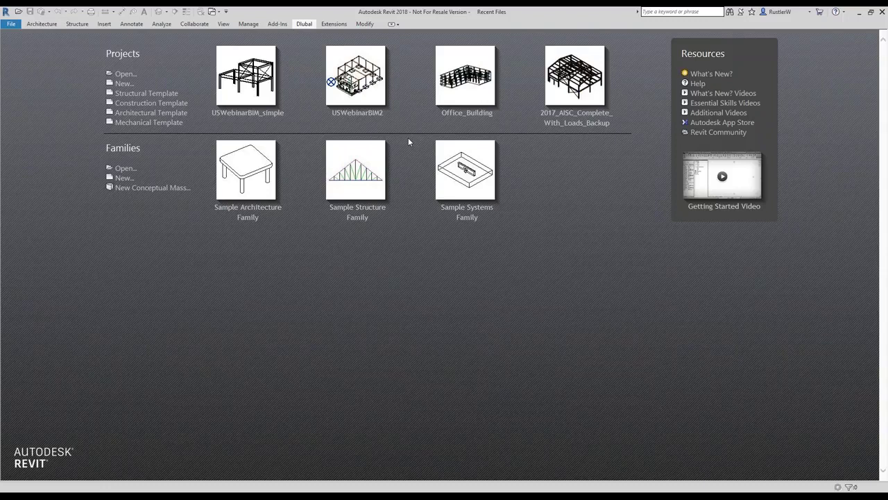
Open the USWebinarBIM_simple project and bring up its Analytical Model 3D view
click(256, 102)
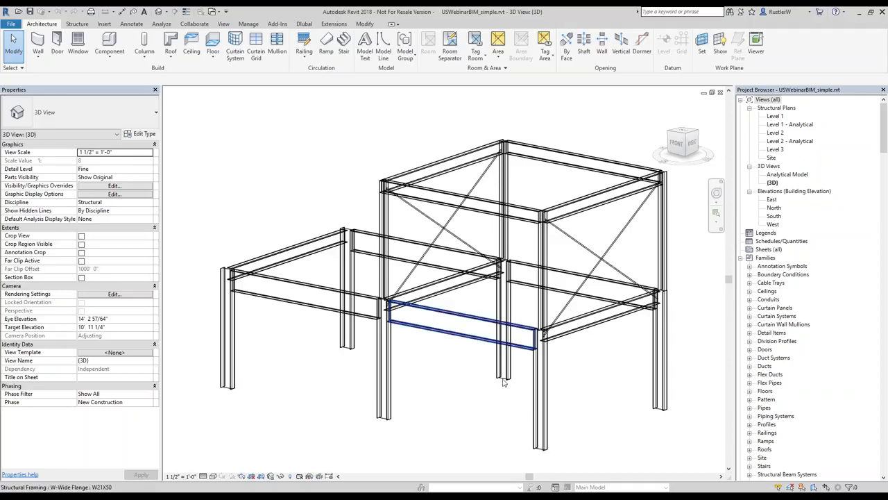
click(783, 175)
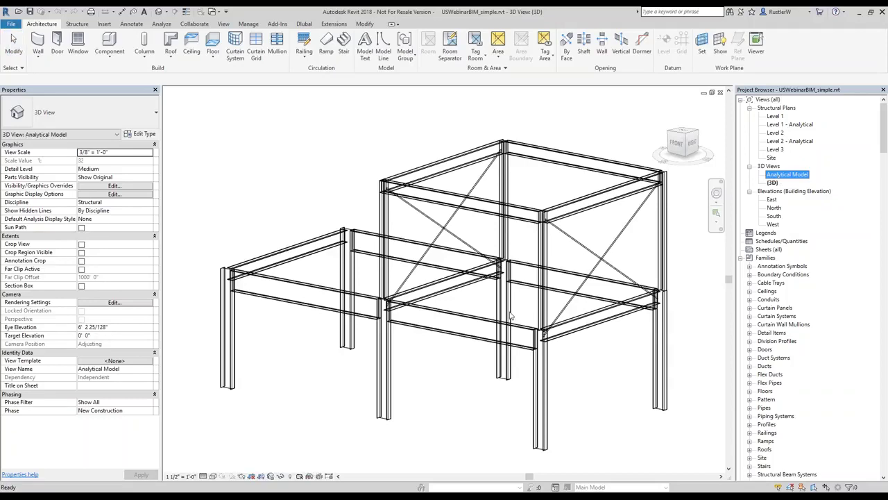
scroll(409, 338, up, 1)
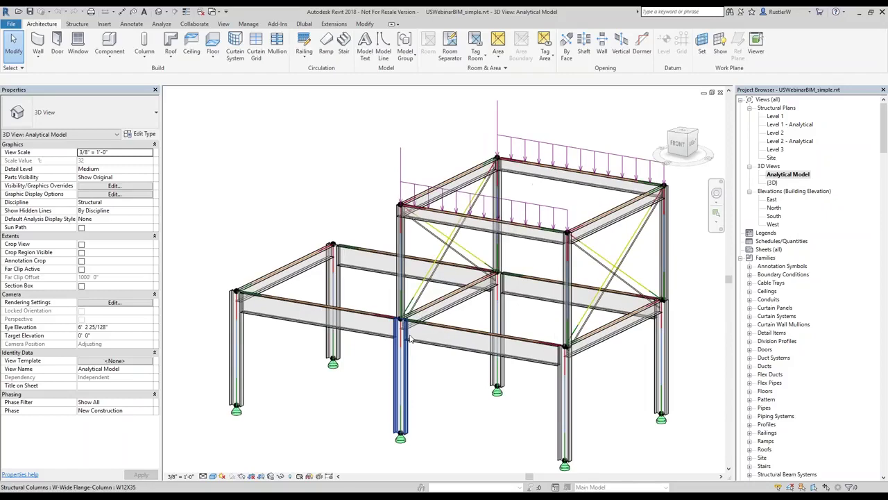
scroll(410, 338, up, 1)
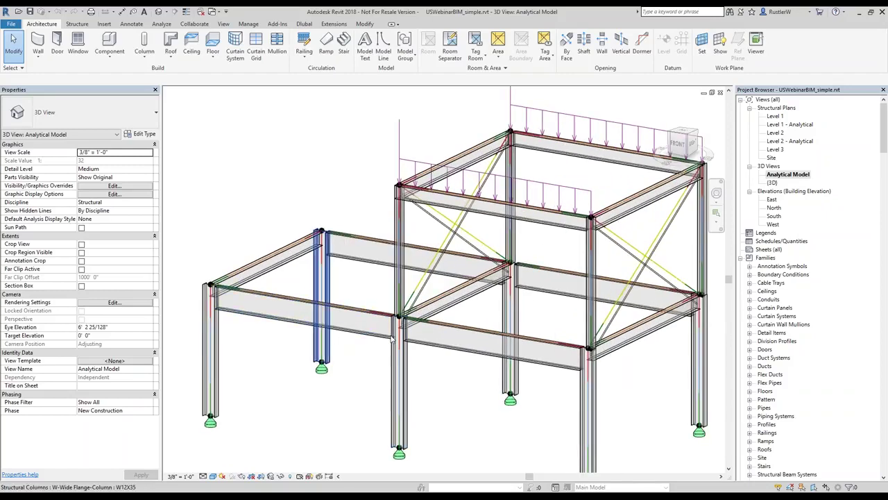
scroll(331, 340, up, 1)
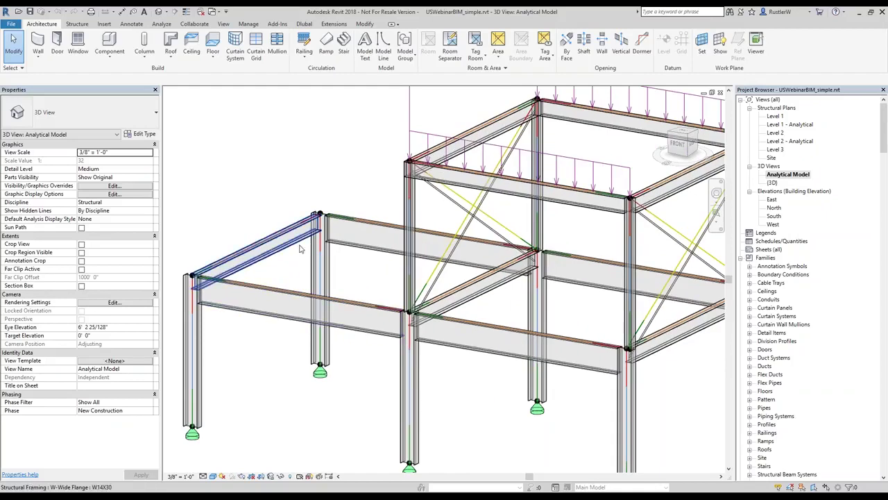
scroll(300, 248, up, 2)
scroll(300, 369, down, 1)
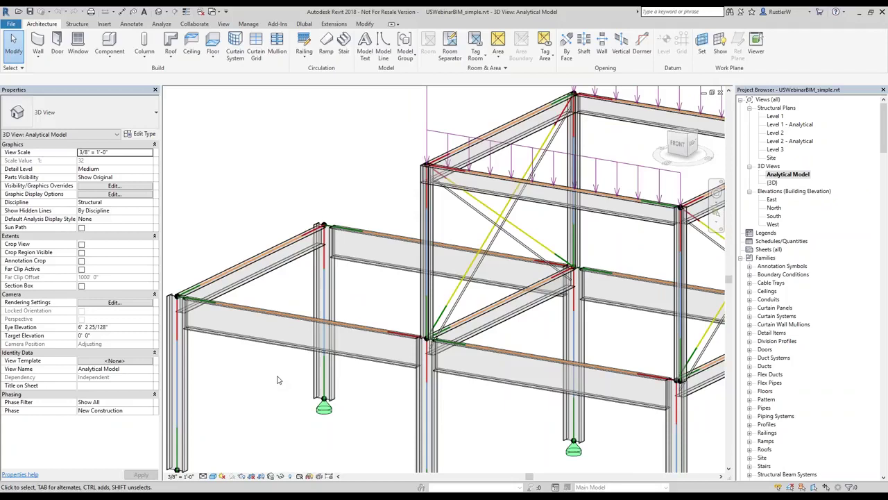
scroll(277, 380, down, 1)
scroll(286, 335, up, 1)
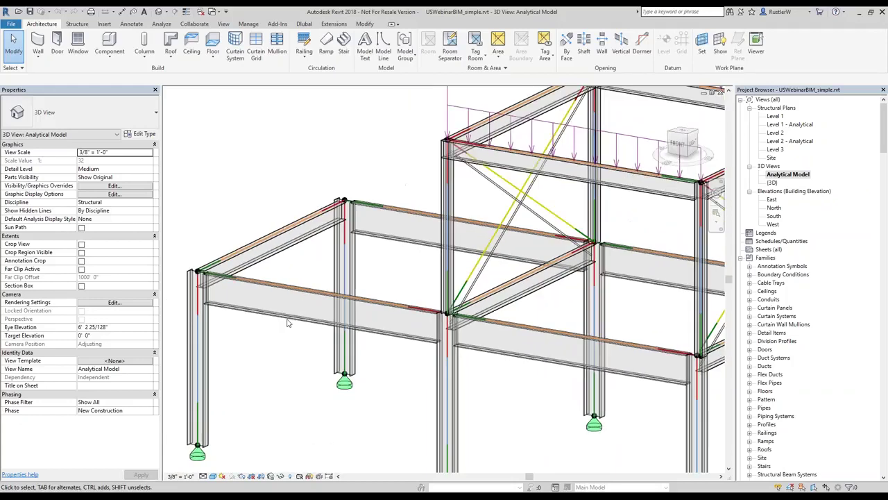
Disable the analytical model of the front W21X50 girder in the lower bay and examine its end at the column
click(283, 360)
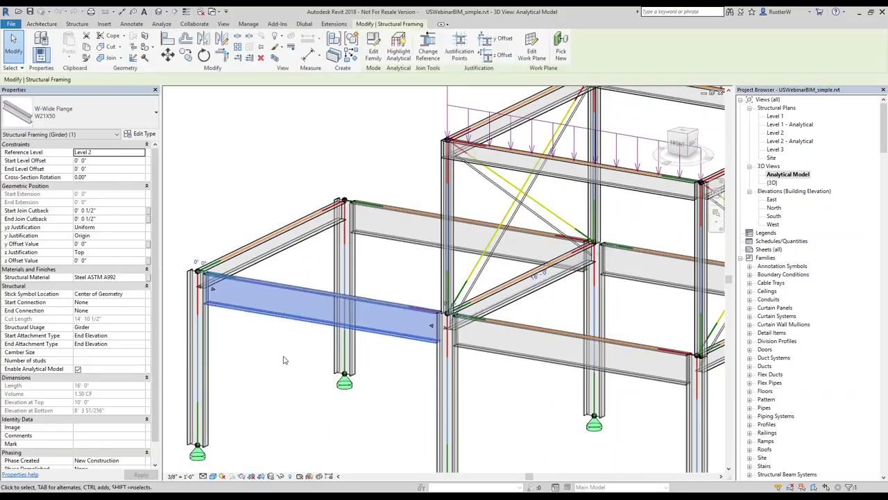
click(78, 371)
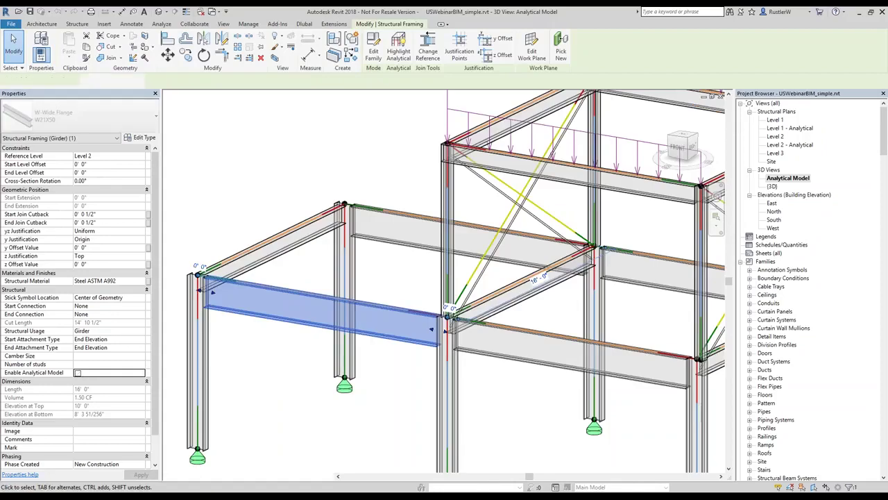
scroll(447, 317, up, 2)
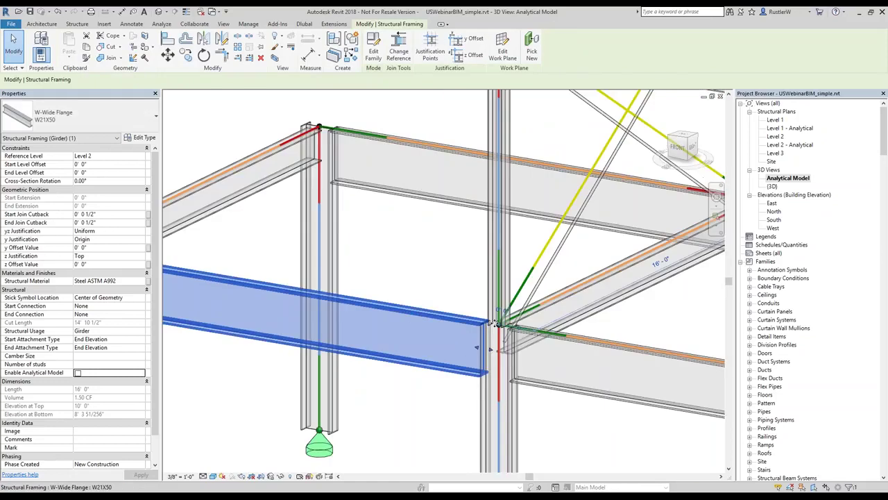
scroll(494, 323, up, 2)
shift+middle_drag(426, 330, 406, 331)
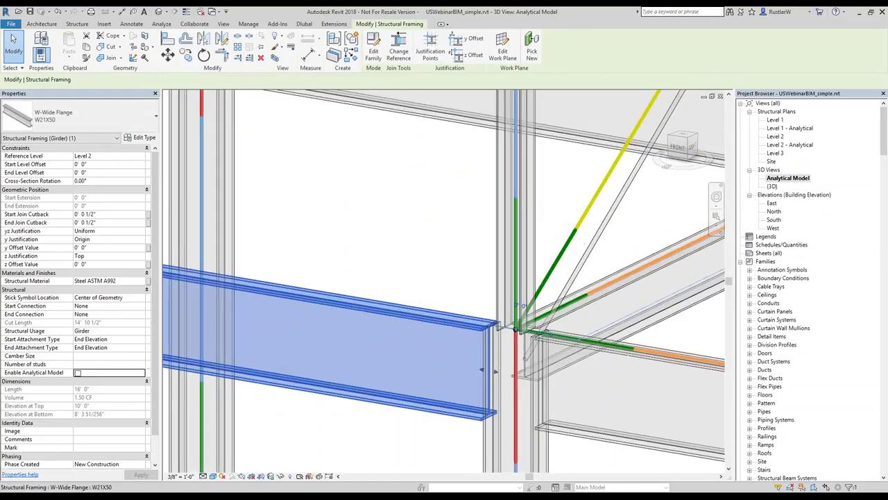
Re-enable the analytical model for the front W21X50 girder and deselect it
click(531, 331)
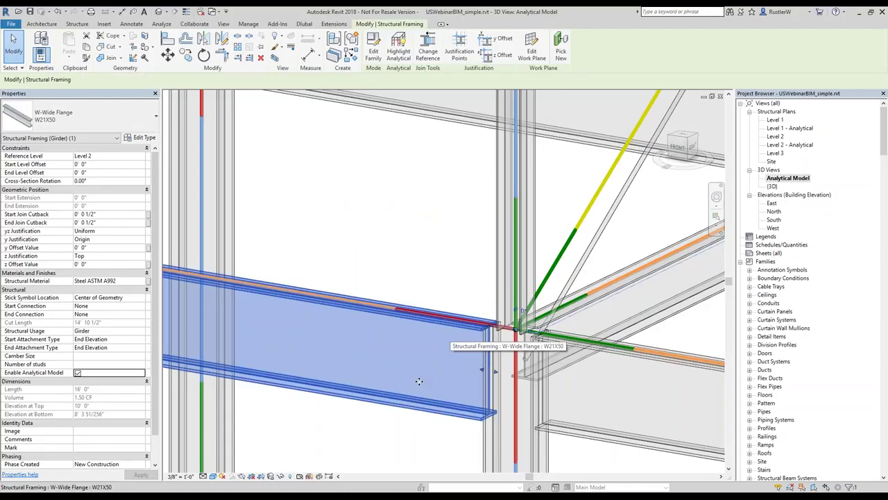
scroll(420, 381, down, 2)
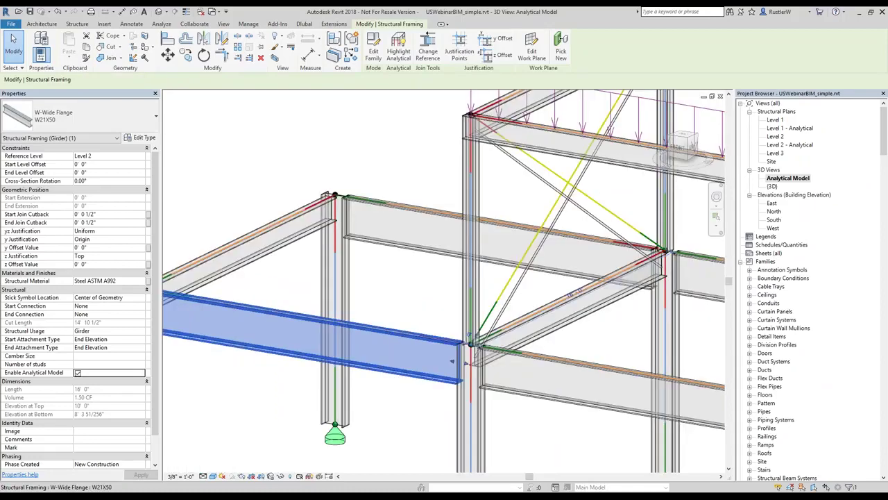
middle_drag(255, 428, 308, 373)
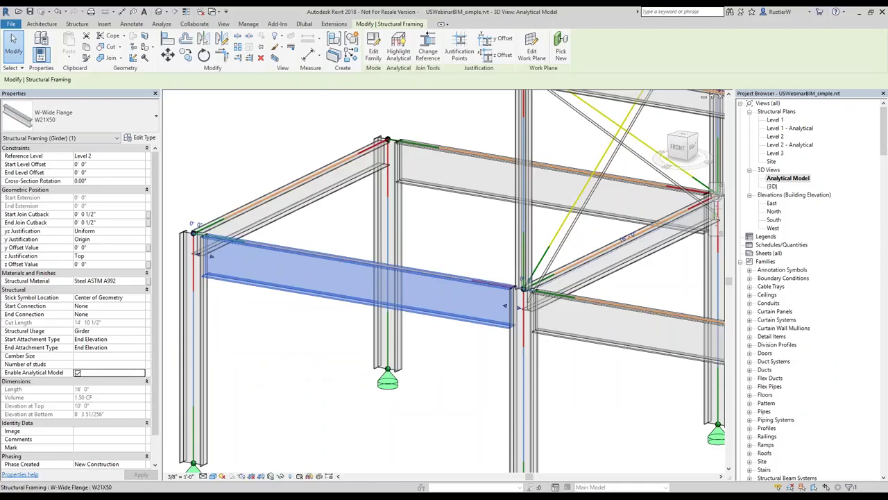
key(Escape)
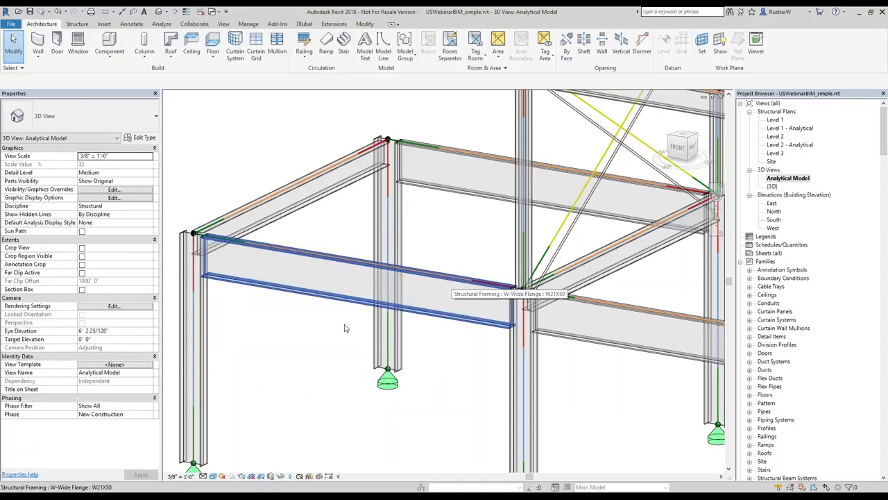
Set both the start and end alignment methods of the front girder's analytical beam to Projection
click(282, 291)
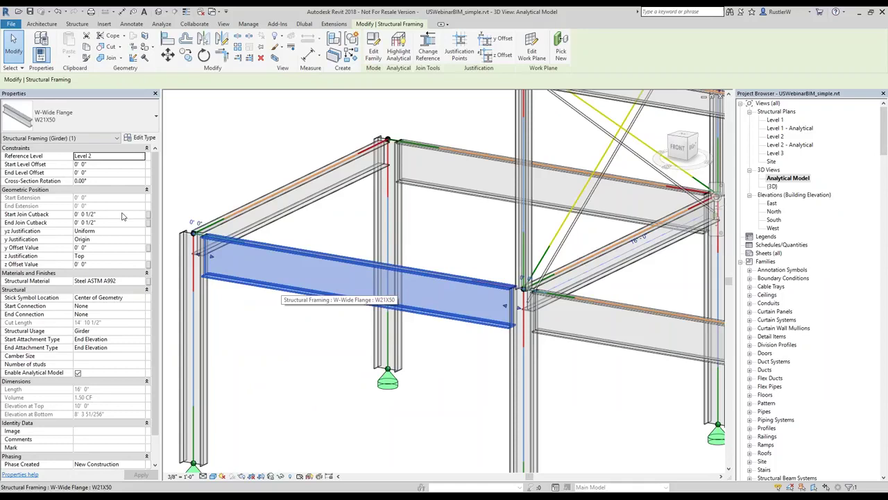
click(79, 138)
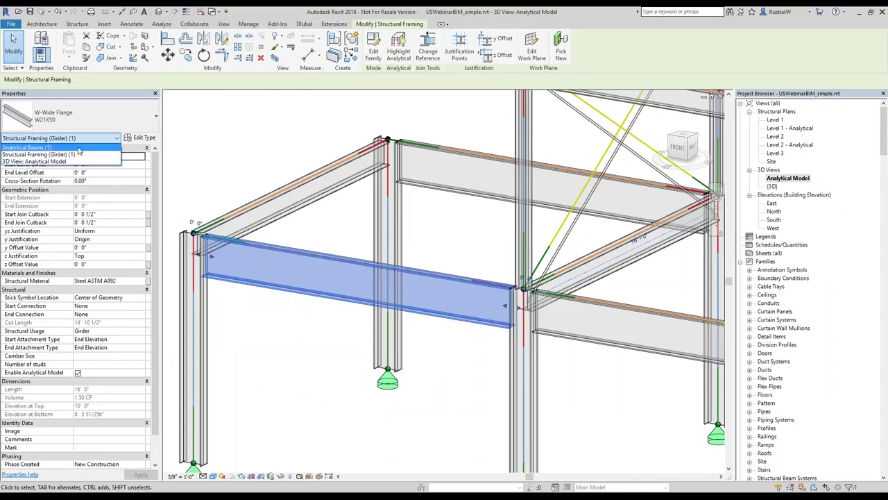
click(79, 149)
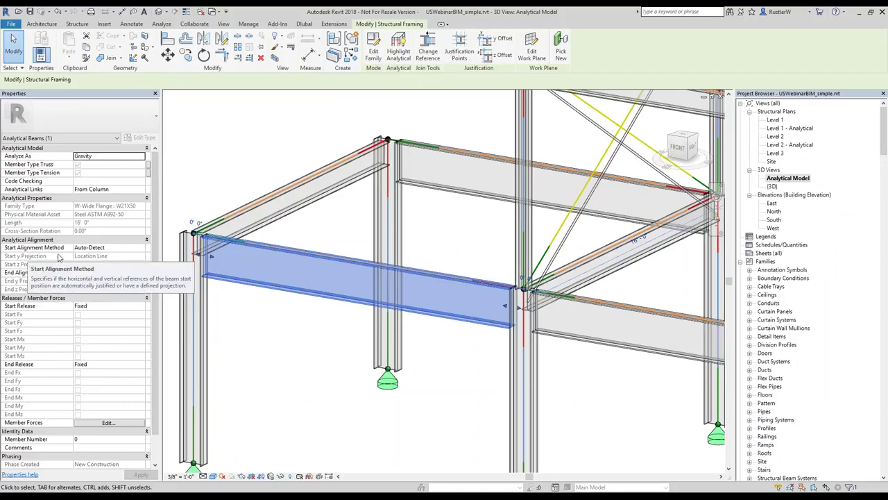
click(111, 248)
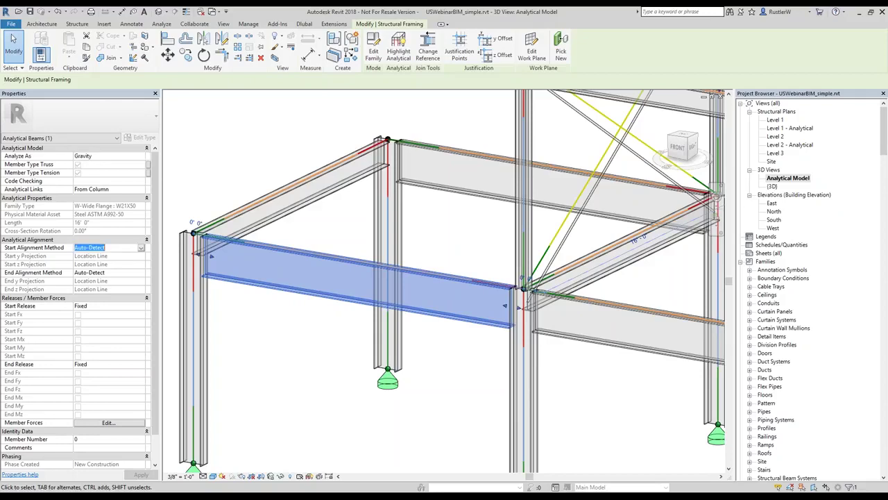
click(141, 248)
click(90, 263)
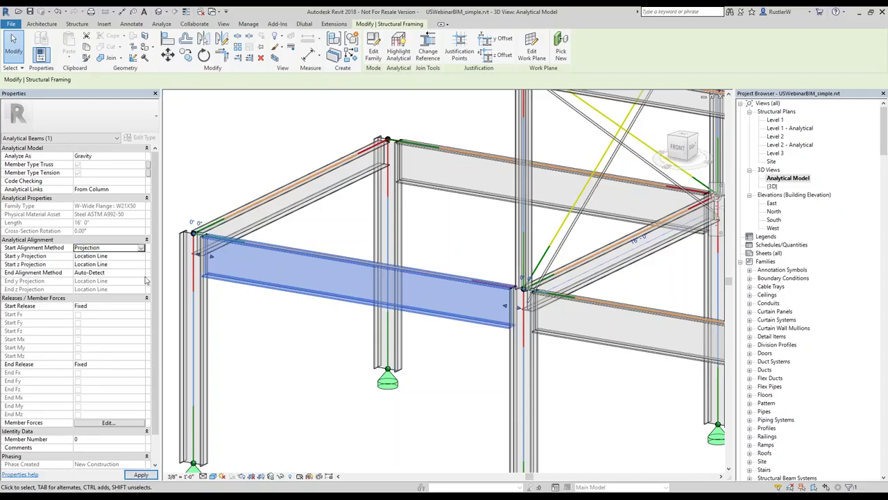
click(107, 272)
click(122, 272)
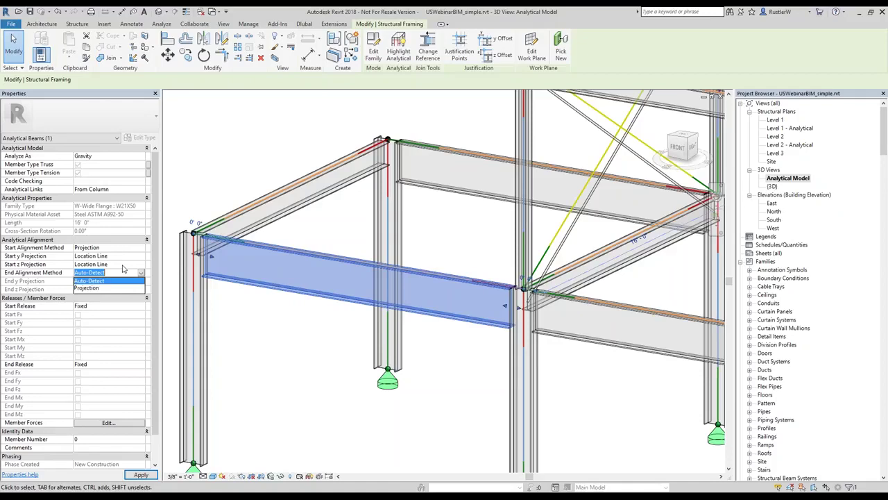
click(87, 287)
Set the analytical beam's start and end z projections to Center of Element
click(141, 264)
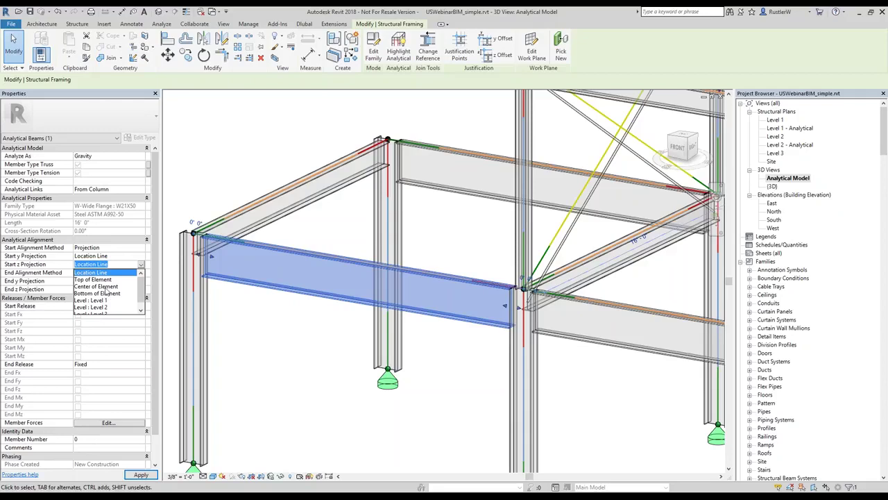
click(104, 287)
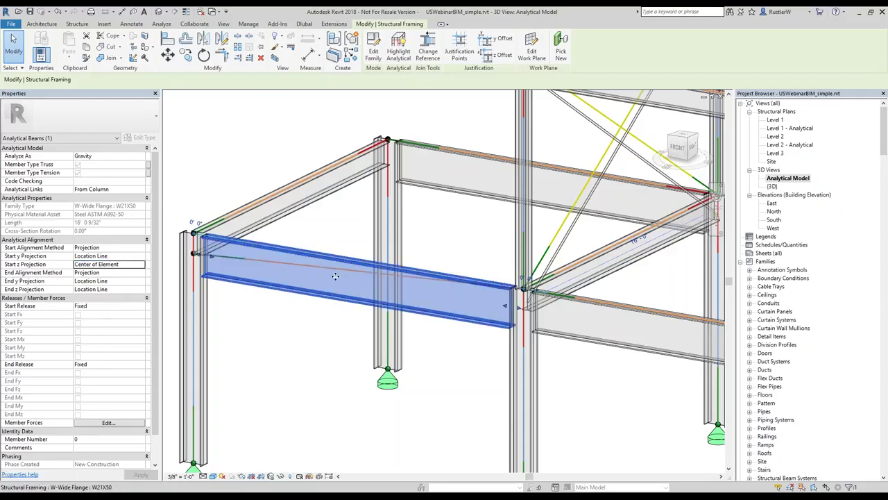
click(121, 290)
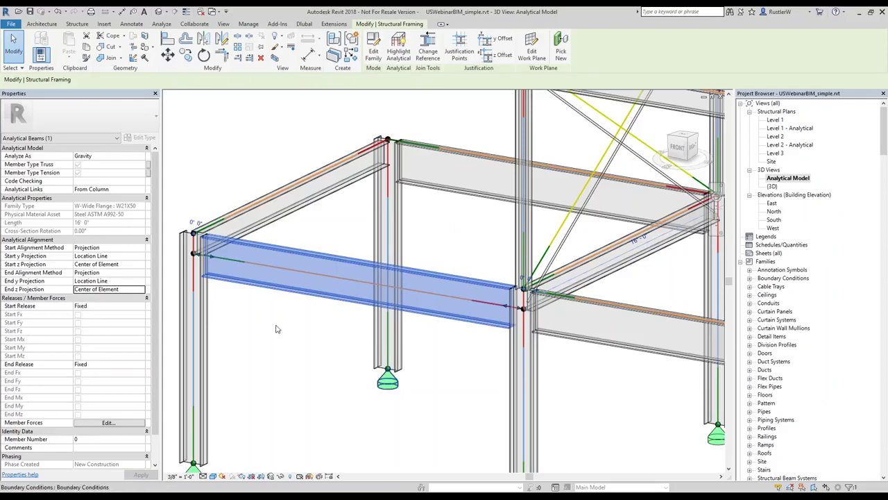
Examine the analytical node at the front girder's outer column in Adjust Analytical Model mode, and finish the edit
scroll(381, 375, down, 1)
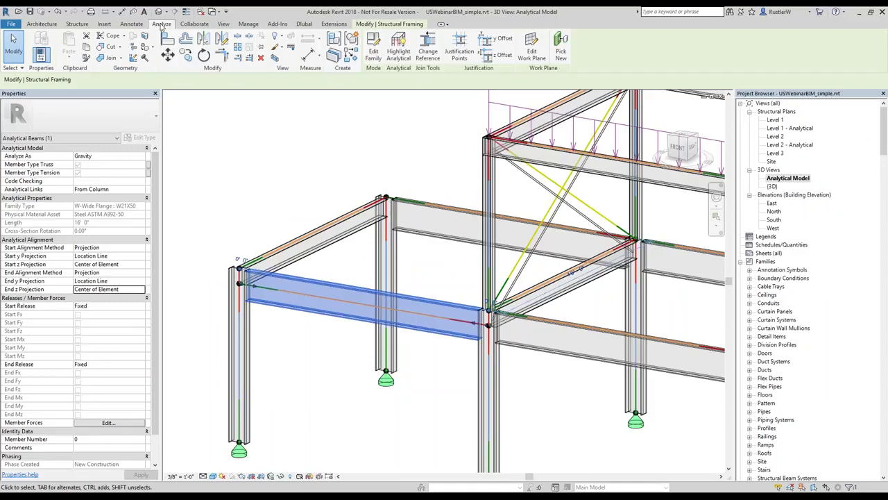
click(161, 24)
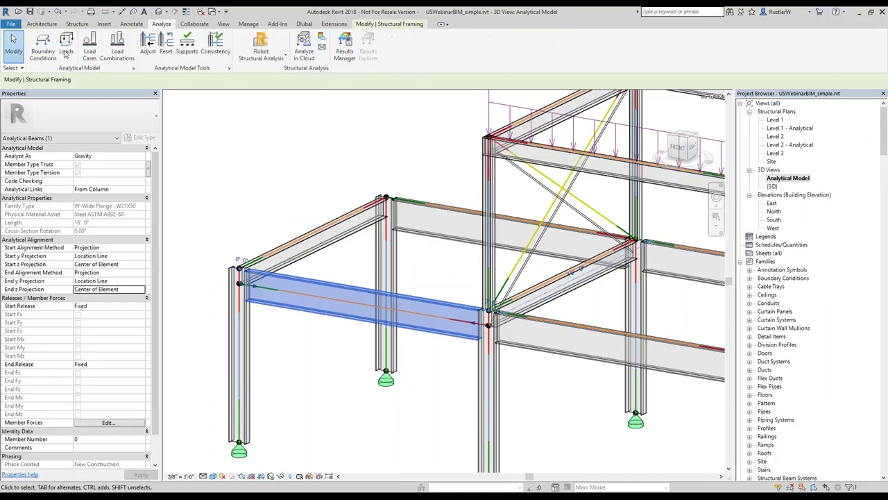
click(205, 50)
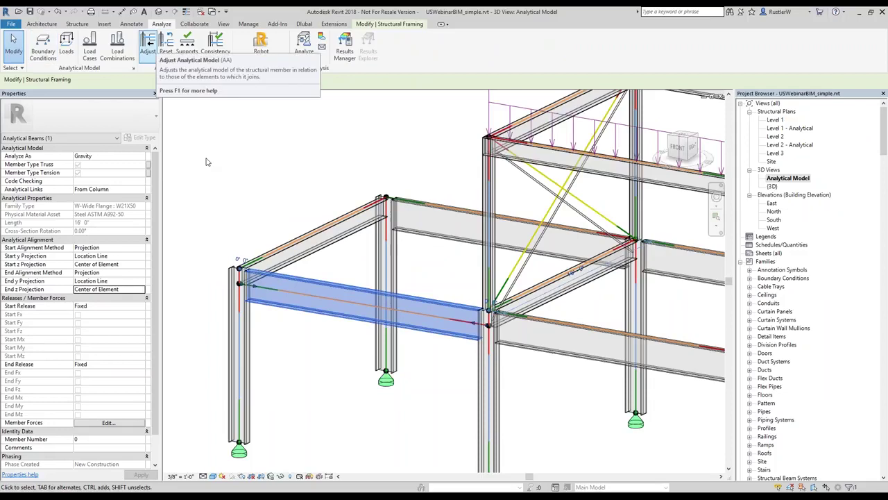
key(a)
key(a)
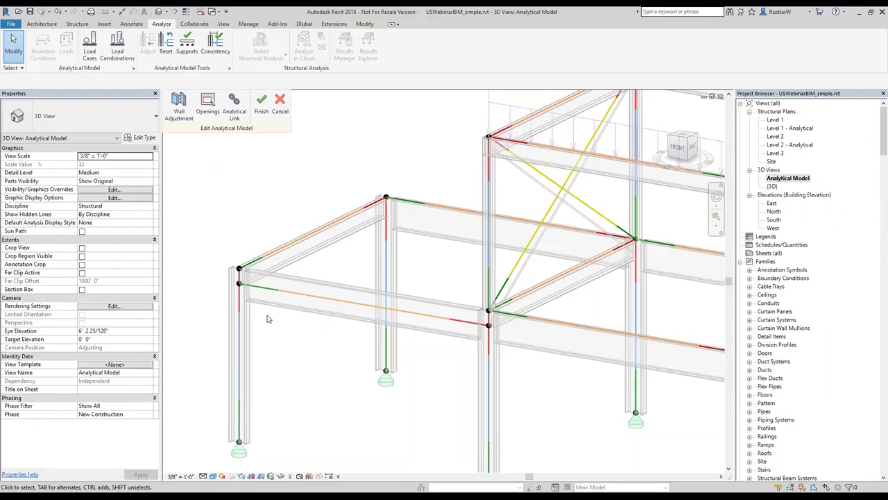
click(240, 284)
scroll(239, 281, up, 4)
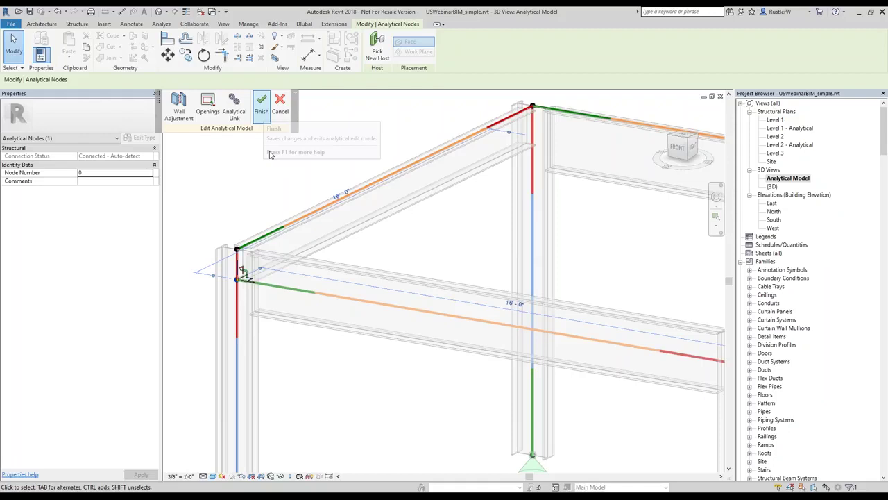
click(261, 104)
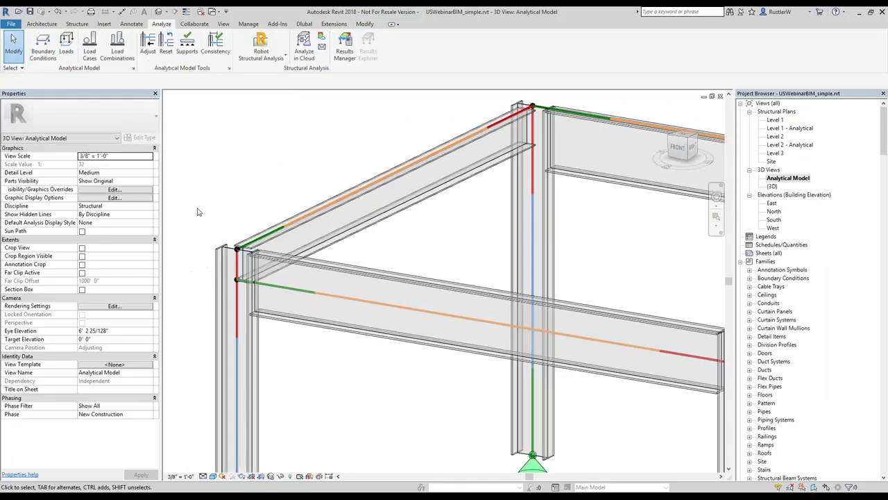
Start a point boundary condition, review its State options keeping Fixed, and examine the existing supports at the column bases
click(42, 56)
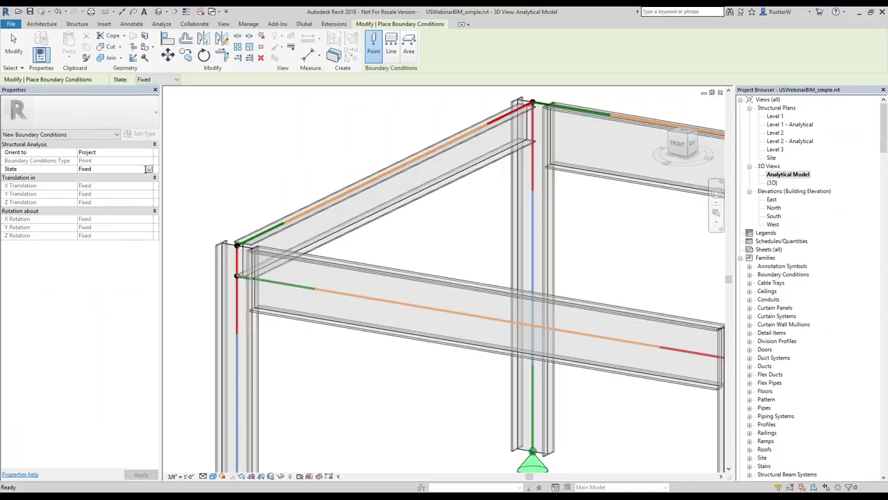
click(148, 170)
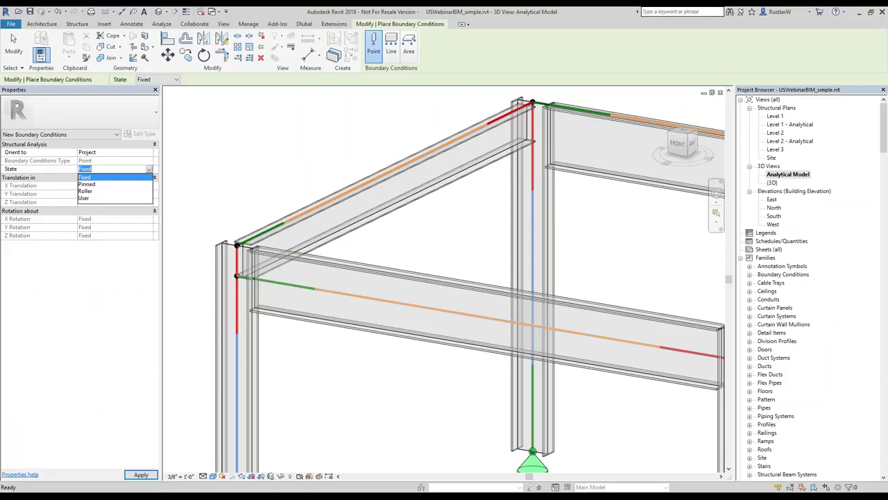
key(Return)
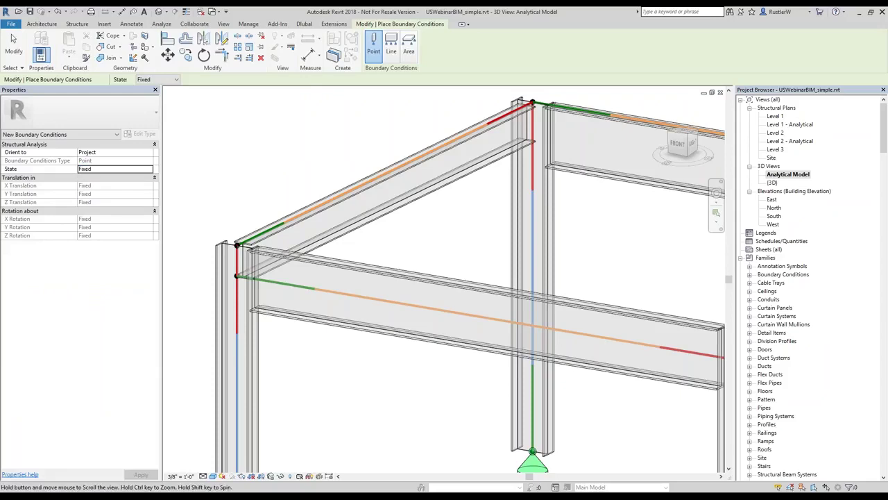
middle_drag(438, 466, 368, 335)
scroll(367, 335, down, 1)
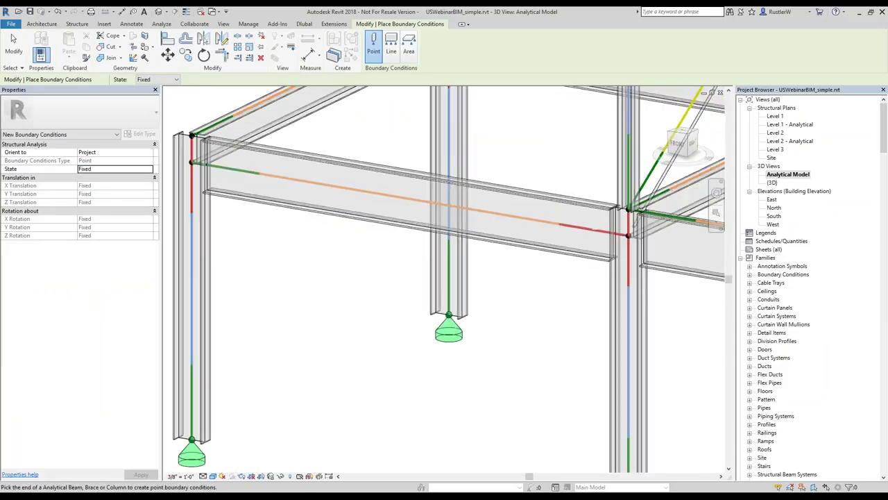
Review the point load placement settings, and the Load Combinations and Load Cases lists in Structural Settings
click(161, 24)
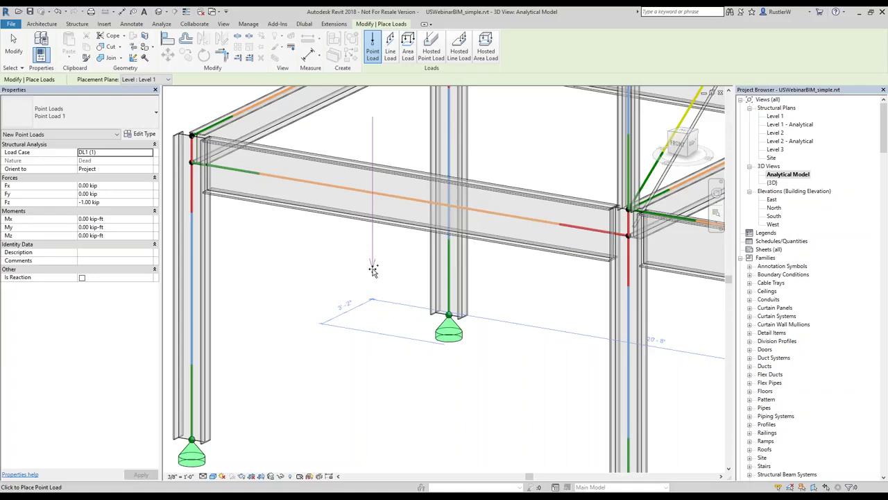
key(Escape)
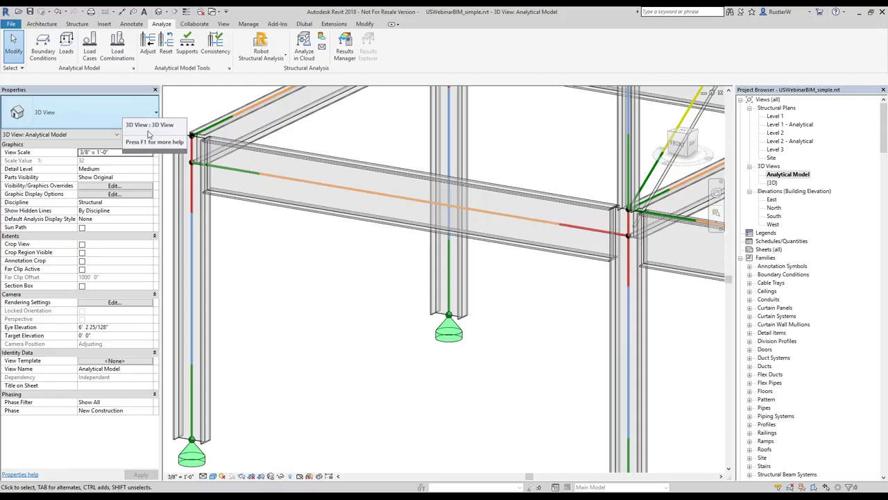
click(129, 56)
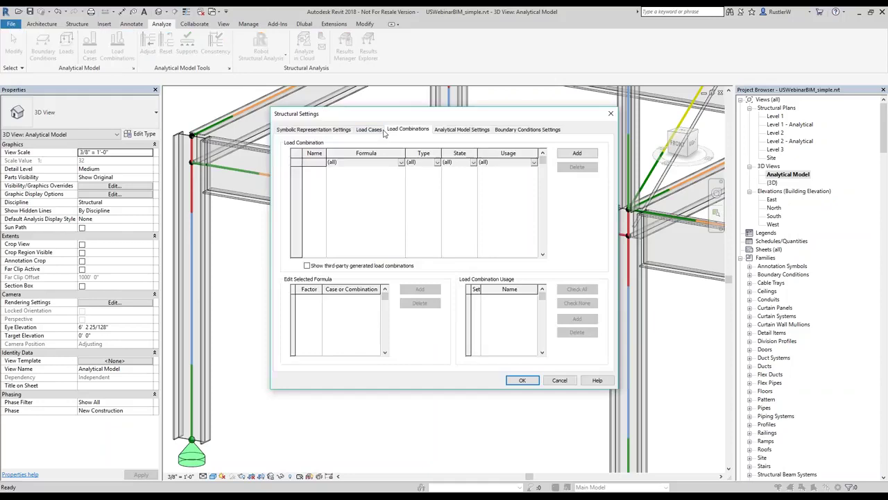
click(369, 129)
key(Escape)
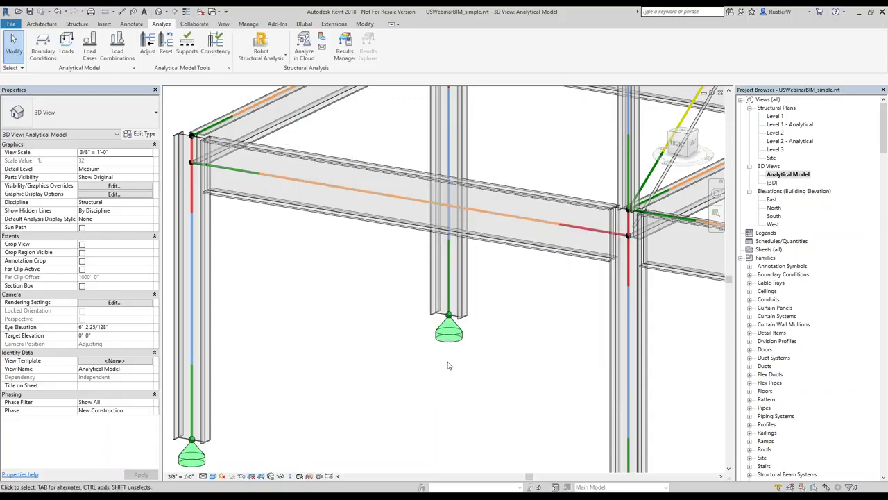
Select a diagonal brace in the upper storey and examine its analytical properties, including Member Type Truss, Member Type Tension and the end releases
scroll(447, 365, down, 3)
middle_drag(415, 387, 333, 404)
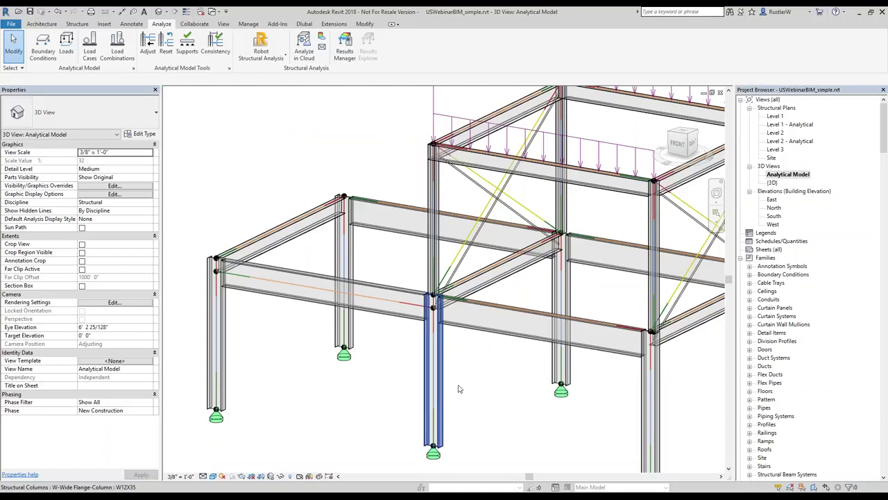
scroll(431, 401, down, 2)
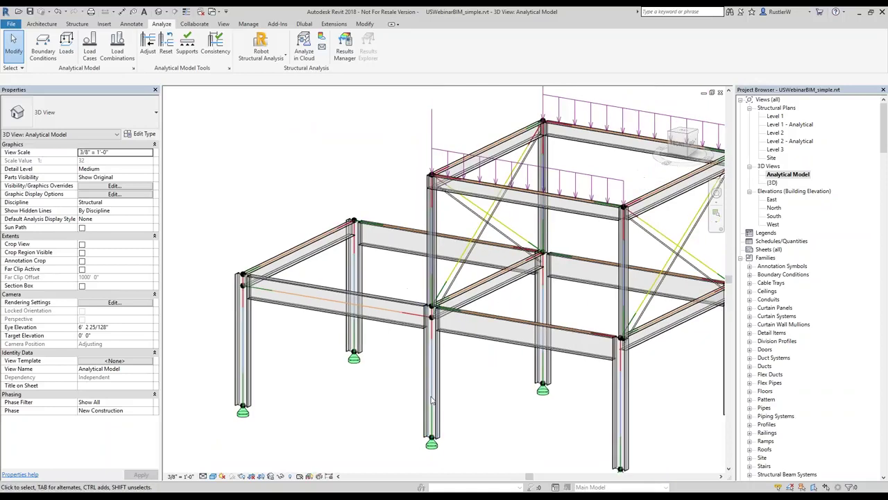
scroll(431, 400, down, 2)
scroll(406, 379, up, 2)
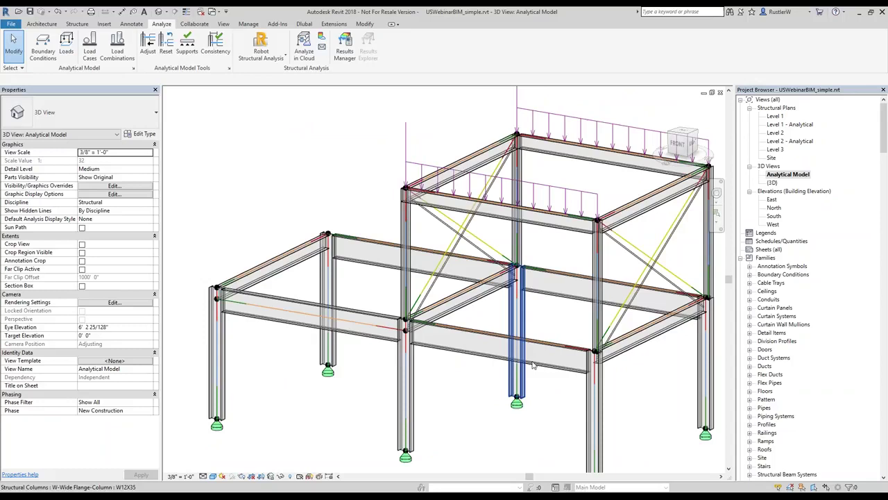
scroll(532, 366, down, 1)
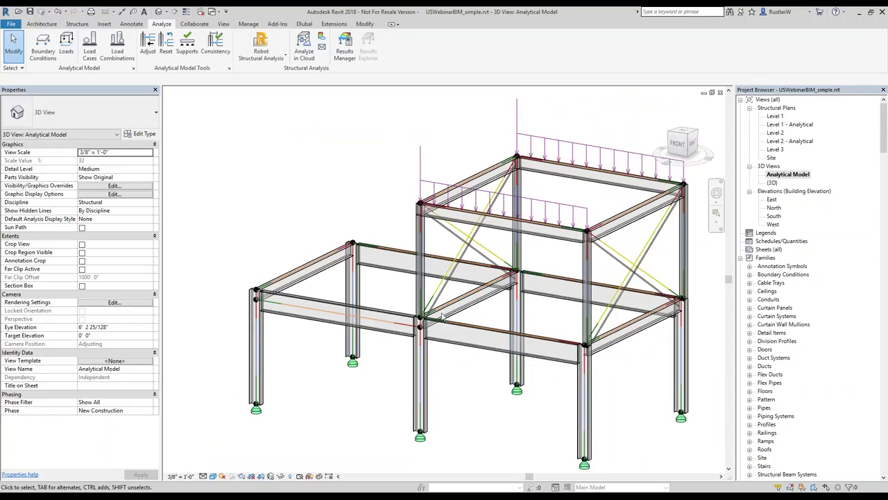
scroll(443, 317, up, 2)
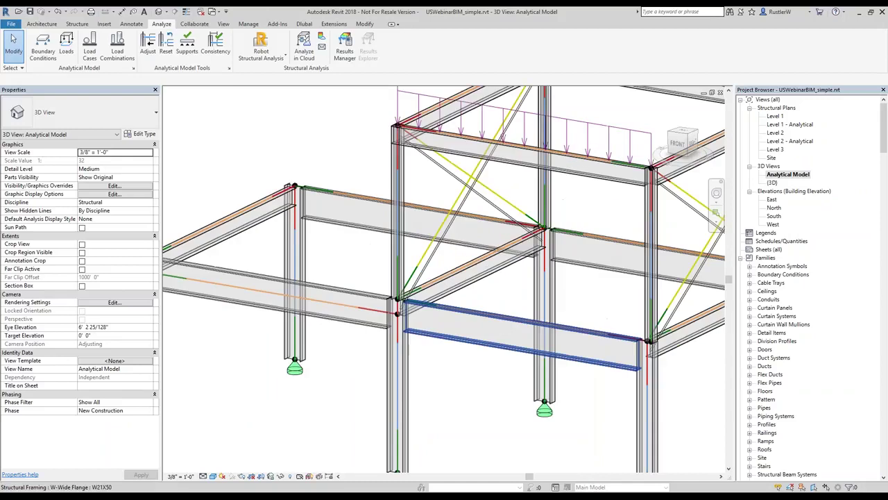
middle_drag(651, 286, 579, 296)
click(621, 280)
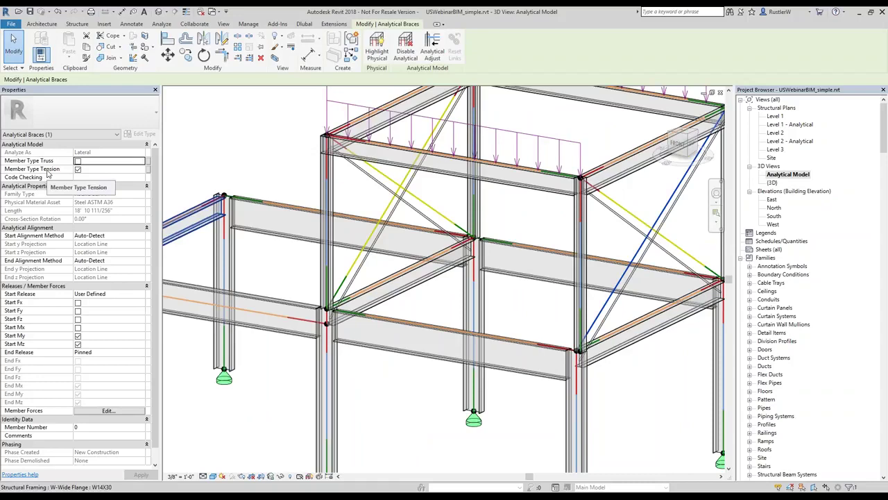
Deselect the brace, review the Dlubal Link parameters, and start Add Parameters with no items ticked
click(262, 150)
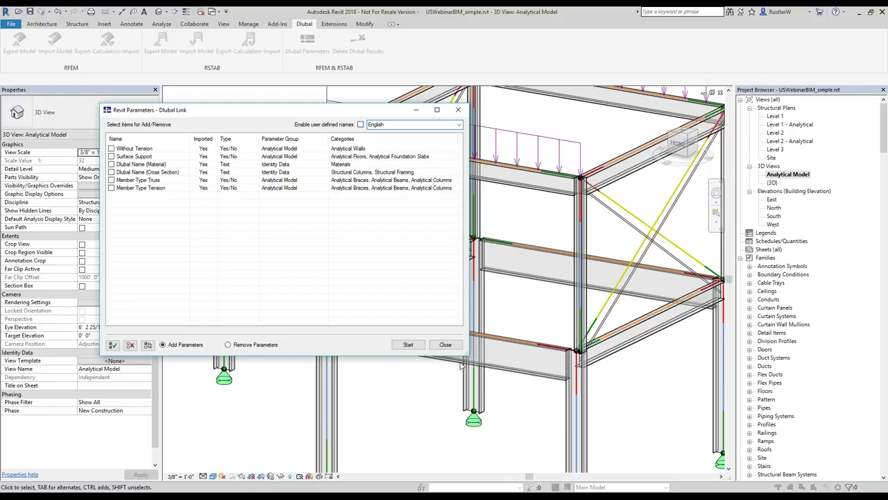
click(409, 344)
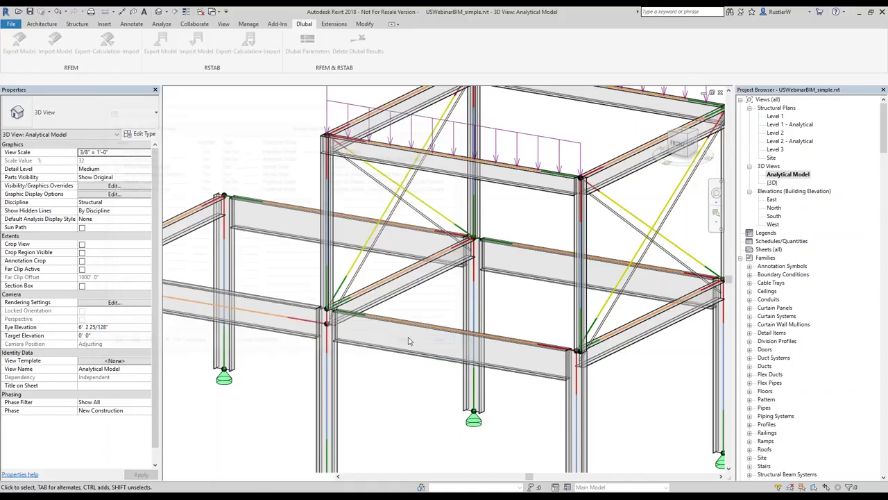
scroll(410, 340, down, 2)
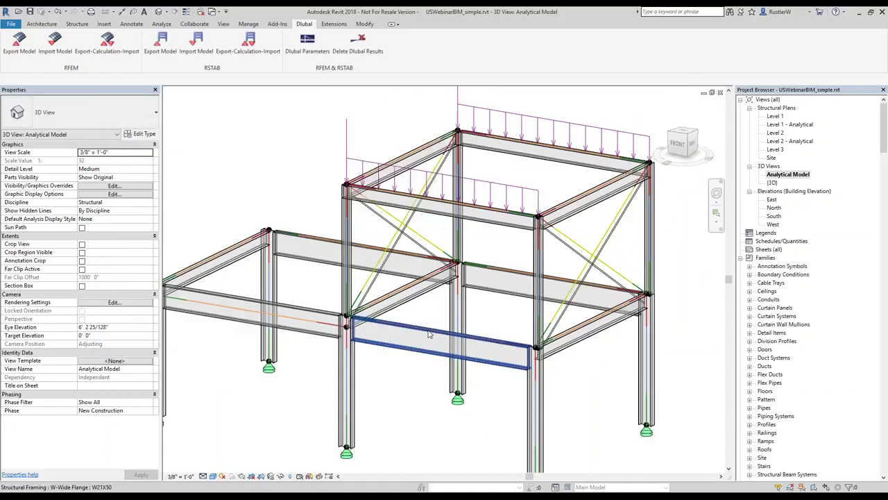
Examine the W-Wide Flange sizes listed under Structural Framing in the Project Browser, and collapse that list
scroll(766, 368, down, 10)
scroll(765, 367, down, 6)
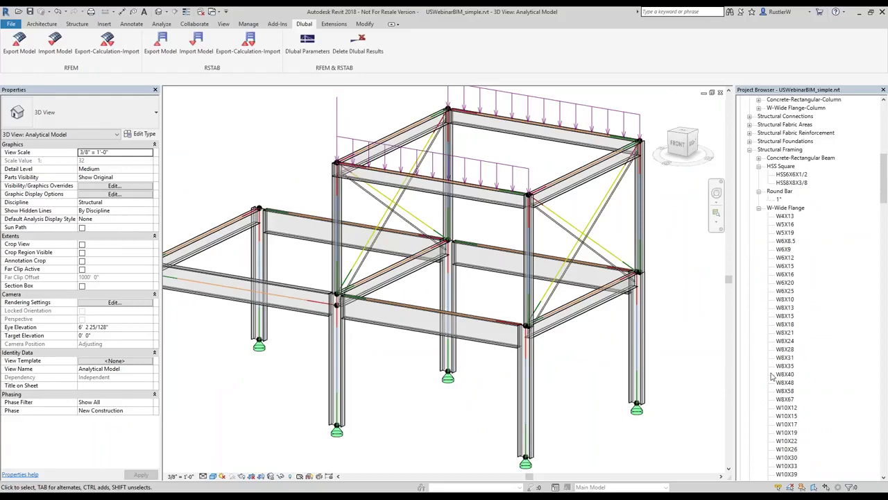
scroll(774, 312, up, 3)
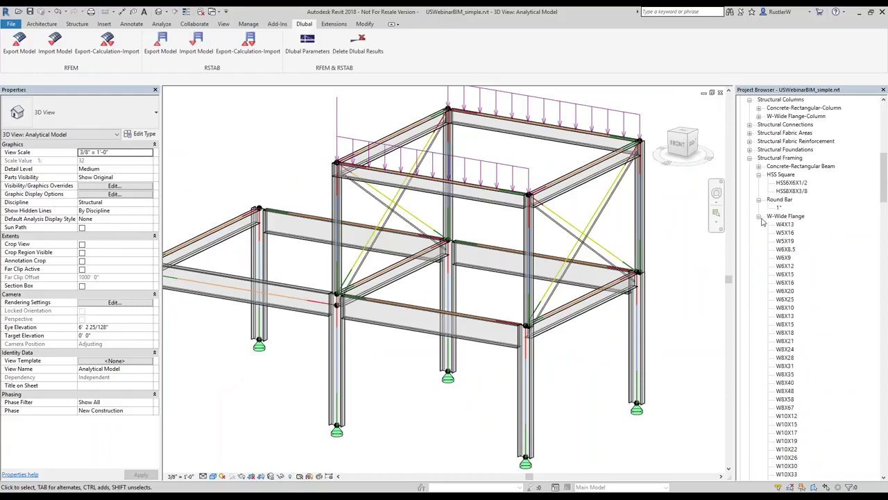
scroll(788, 322, down, 2)
scroll(784, 359, down, 12)
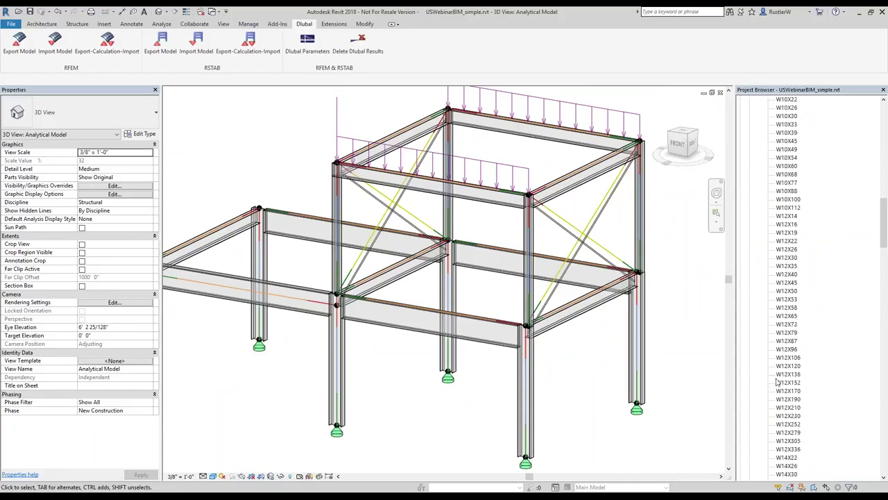
scroll(777, 381, down, 5)
scroll(768, 313, up, 10)
scroll(763, 183, up, 6)
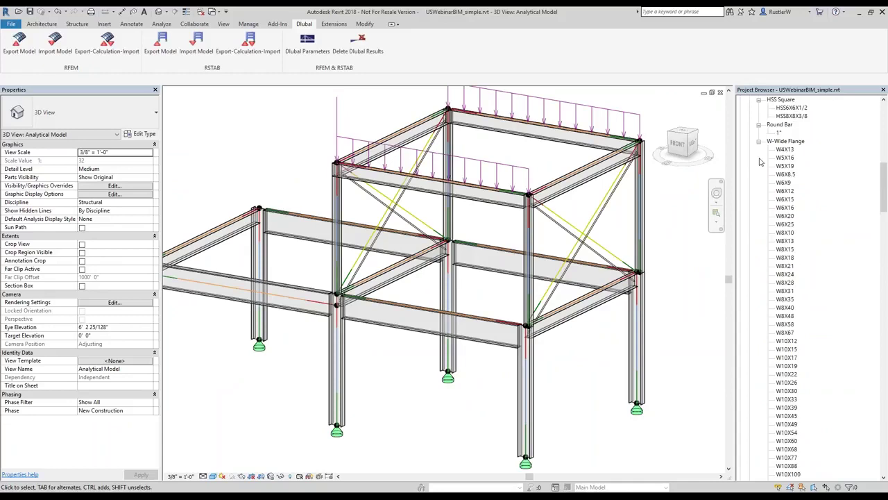
scroll(759, 162, up, 1)
click(759, 158)
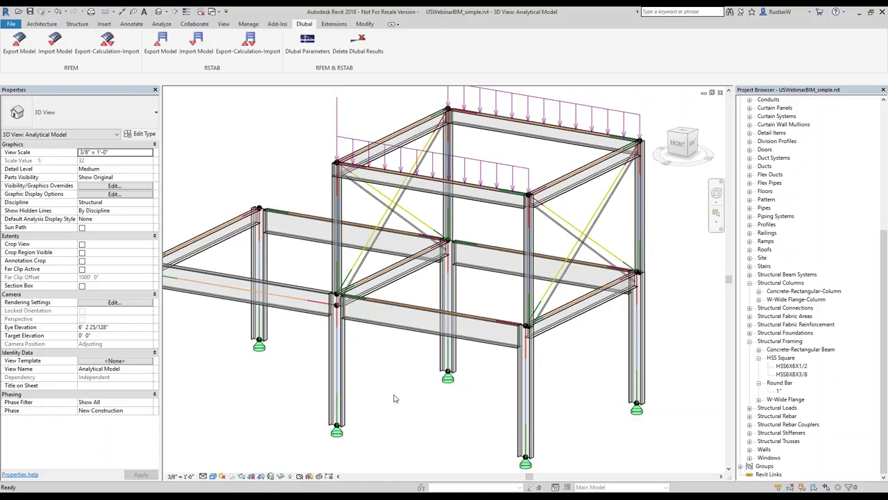
Look over the whole frame, check the RFEM session, and return to Revit
scroll(497, 297, down, 2)
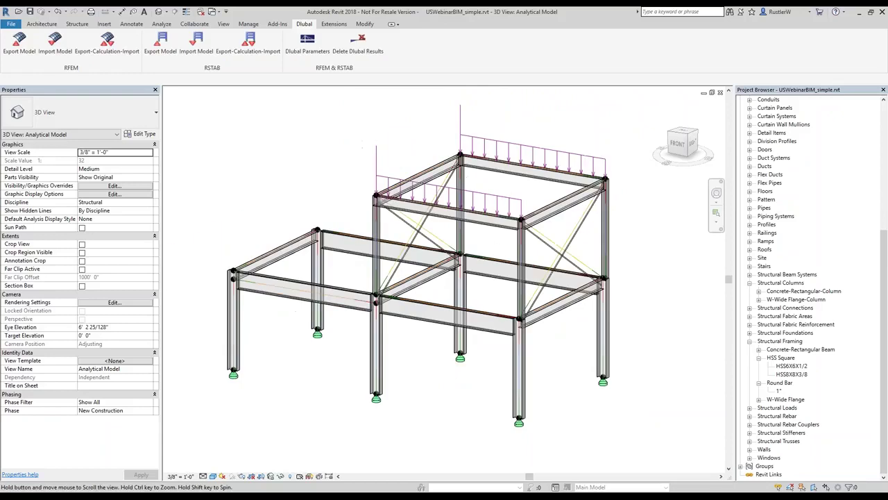
scroll(418, 354, up, 2)
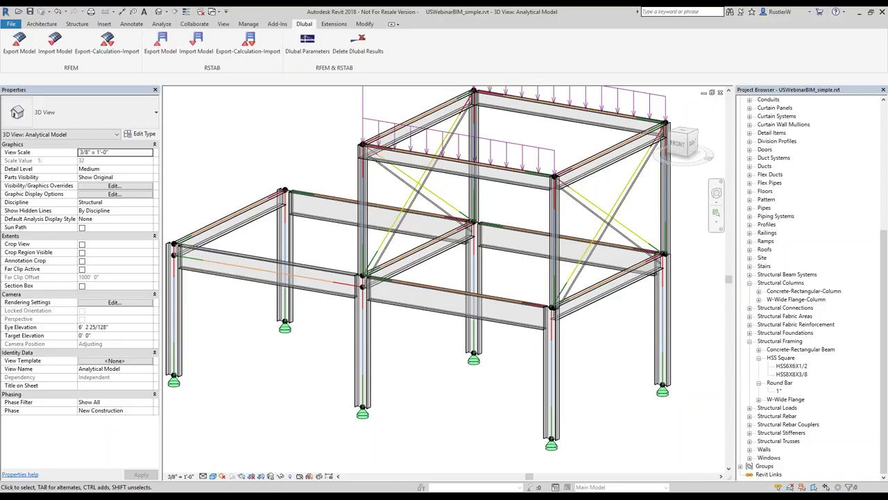
key(alt+Tab)
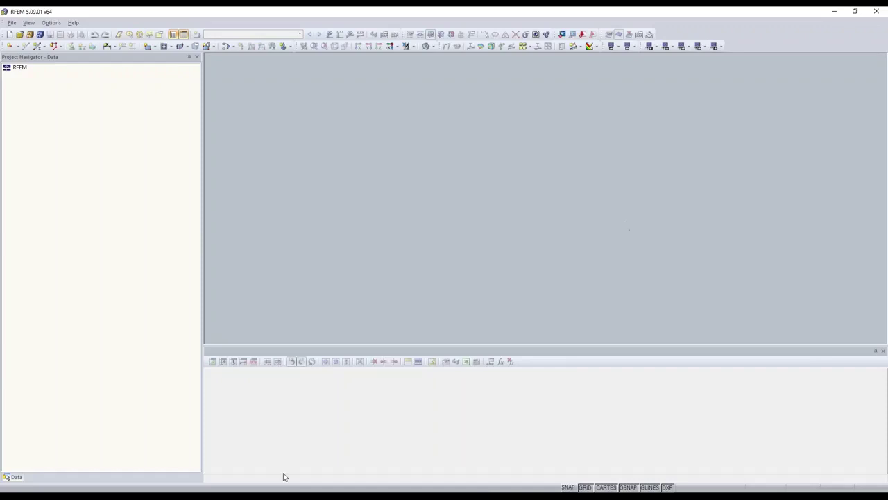
key(alt+Tab)
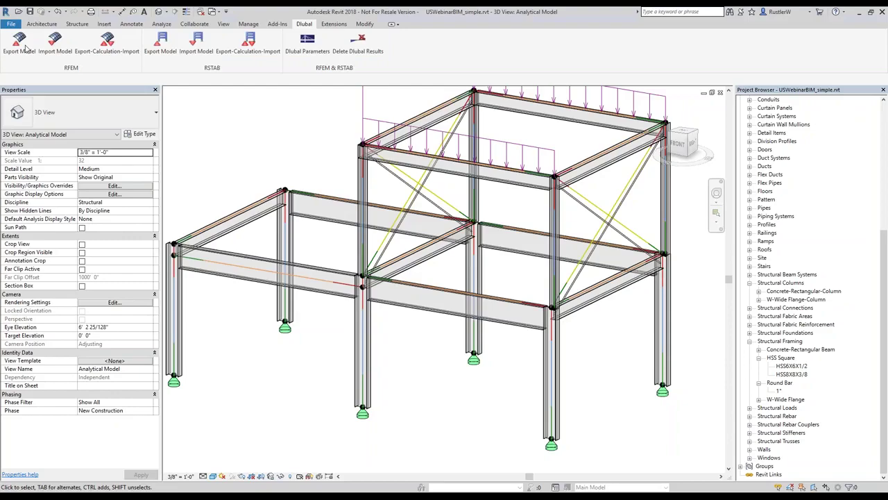
Export the analytical model to RFEM as a new structure, keeping Z downwards and self-weight in load case DL1
click(20, 45)
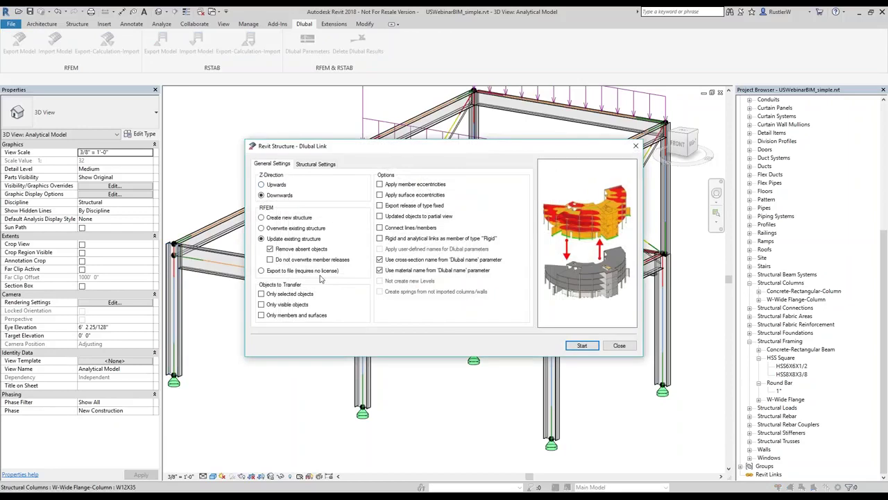
click(269, 218)
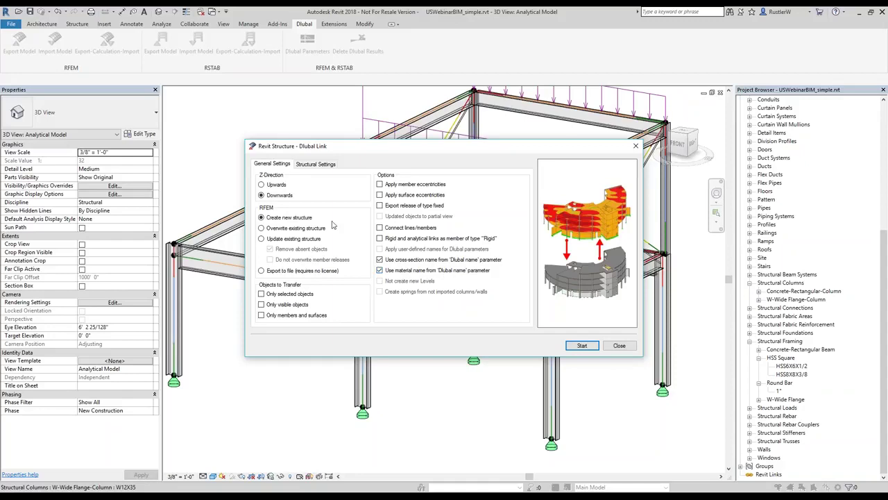
click(314, 165)
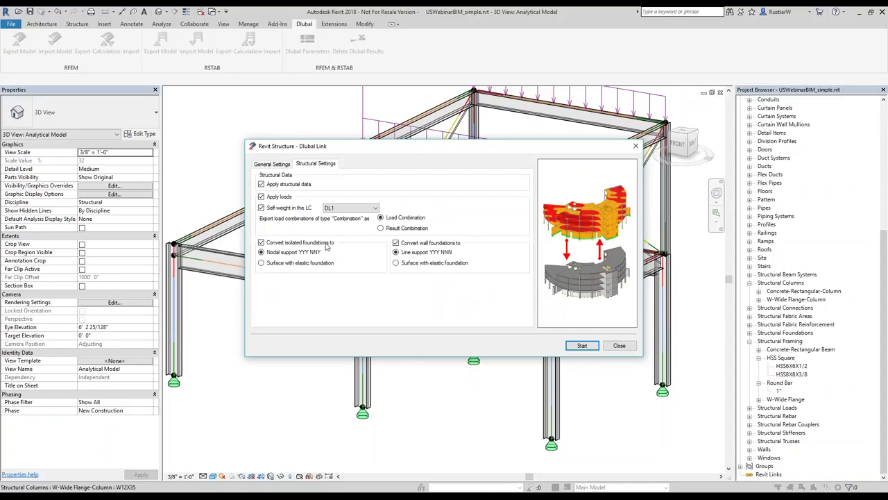
click(338, 211)
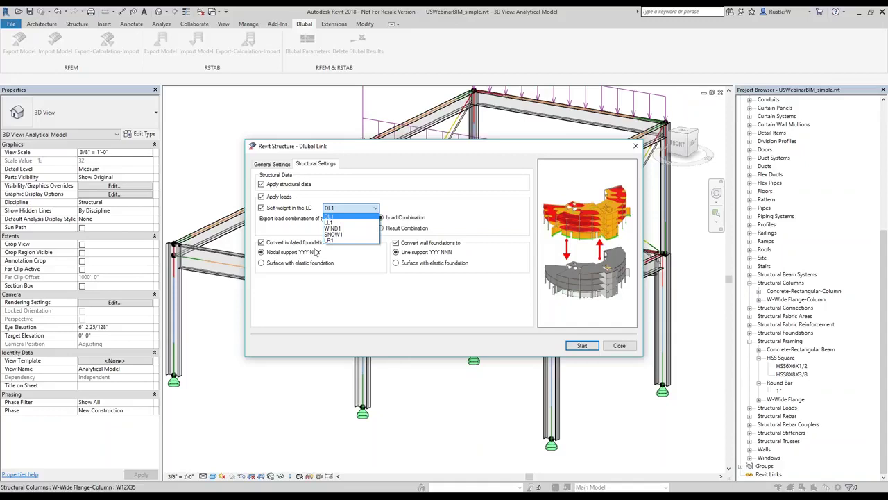
click(314, 250)
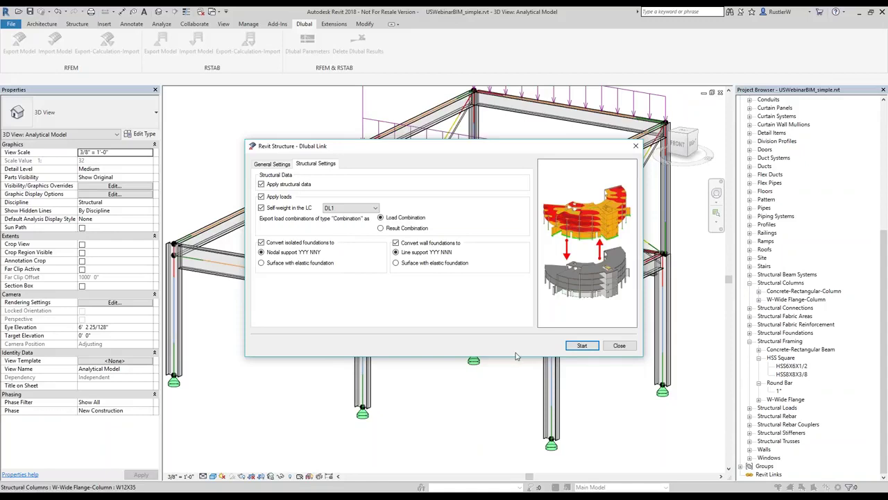
click(582, 345)
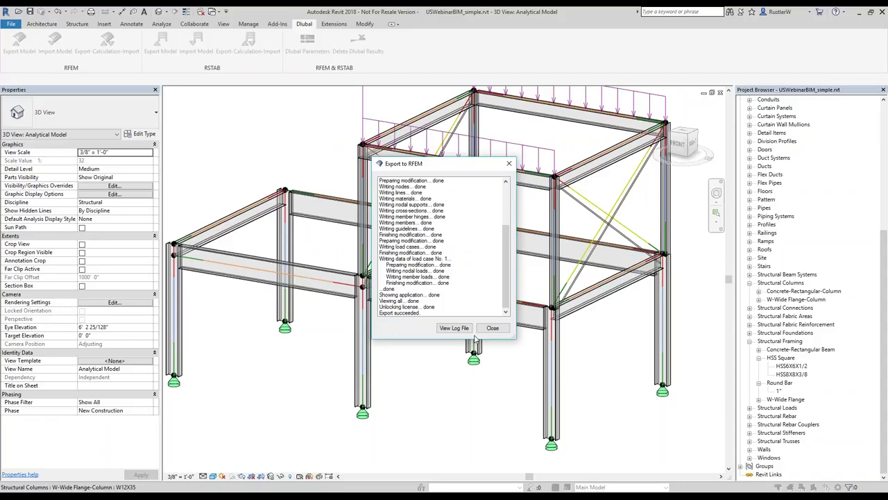
Examine the export log file's entries for nodes, materials, supports, cross-sections, members and load cases, and close the log and export report
click(454, 328)
scroll(344, 211, down, 20)
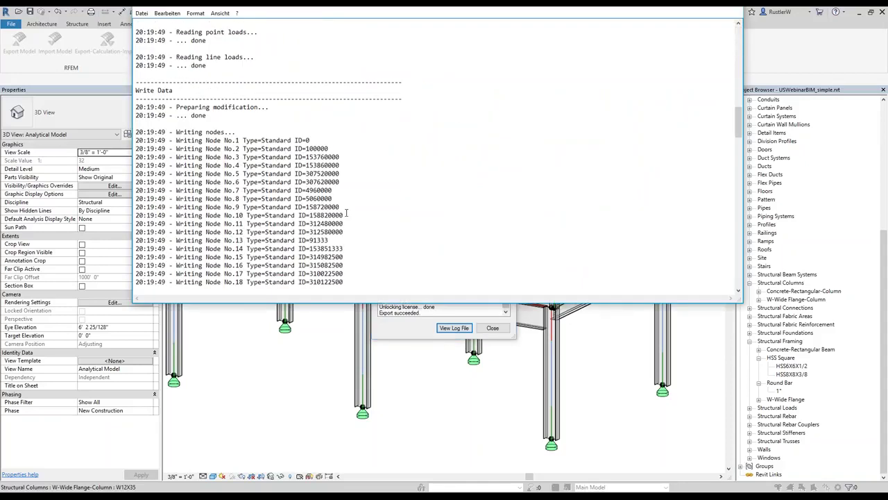
scroll(346, 213, down, 9)
scroll(334, 213, down, 7)
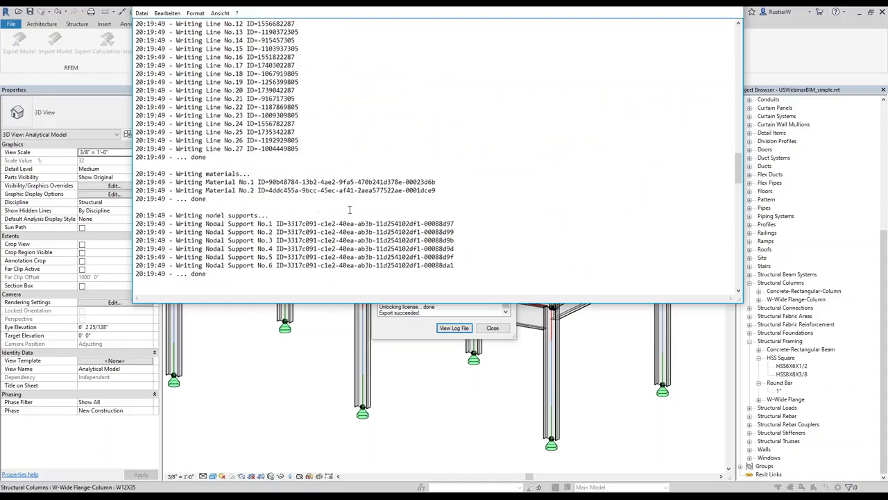
scroll(349, 210, down, 5)
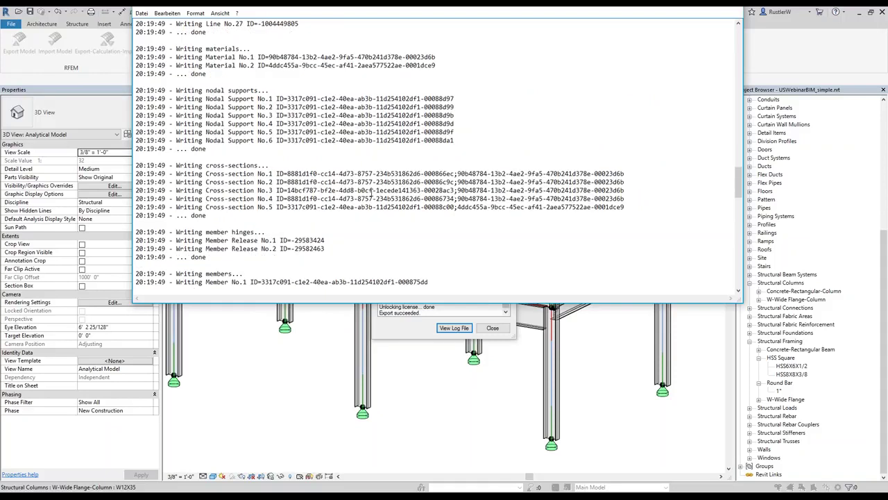
scroll(371, 194, down, 18)
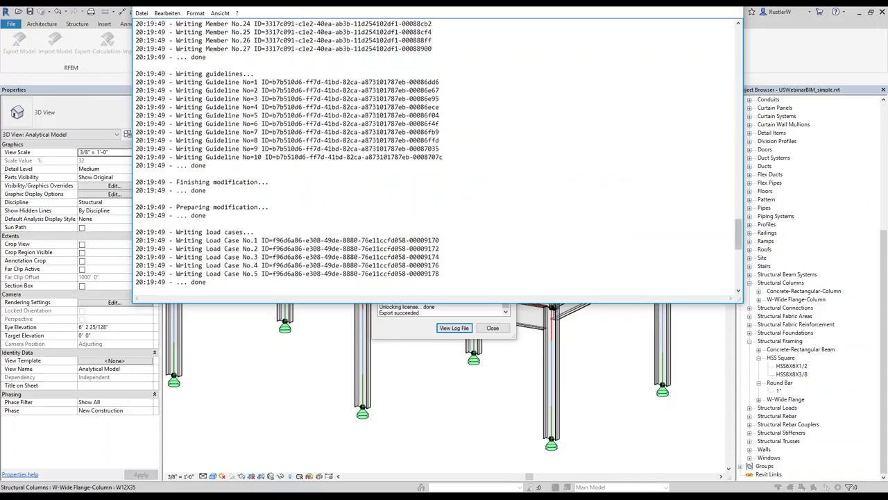
drag(742, 303, 778, 426)
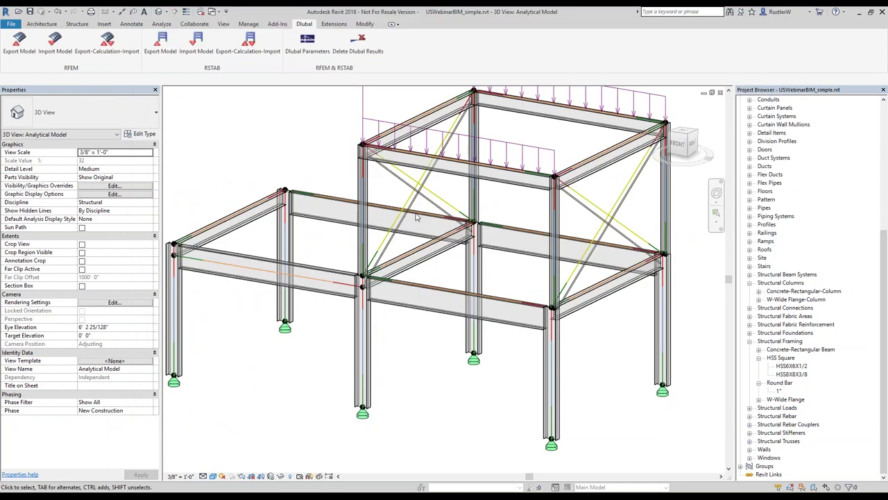
Switch to RFEM and examine the exported frame model with its cross-section table
key(alt+Tab)
double_click(432, 86)
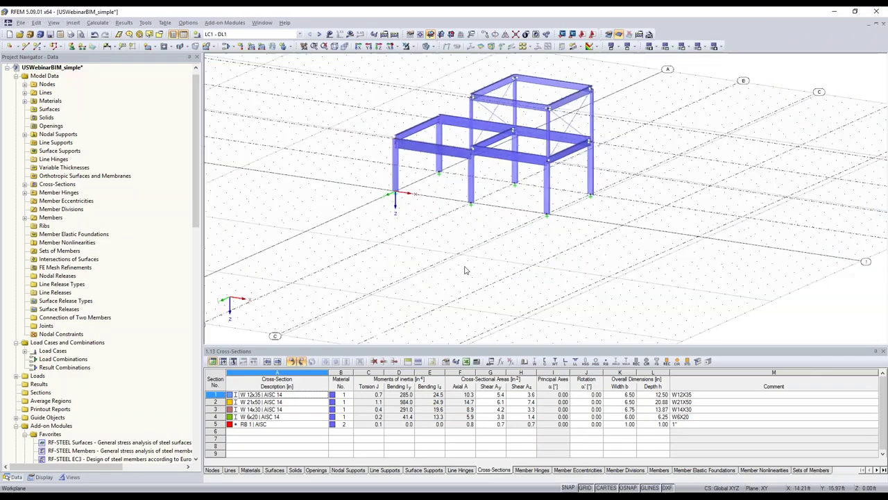
scroll(528, 145, up, 4)
middle_drag(528, 145, 532, 204)
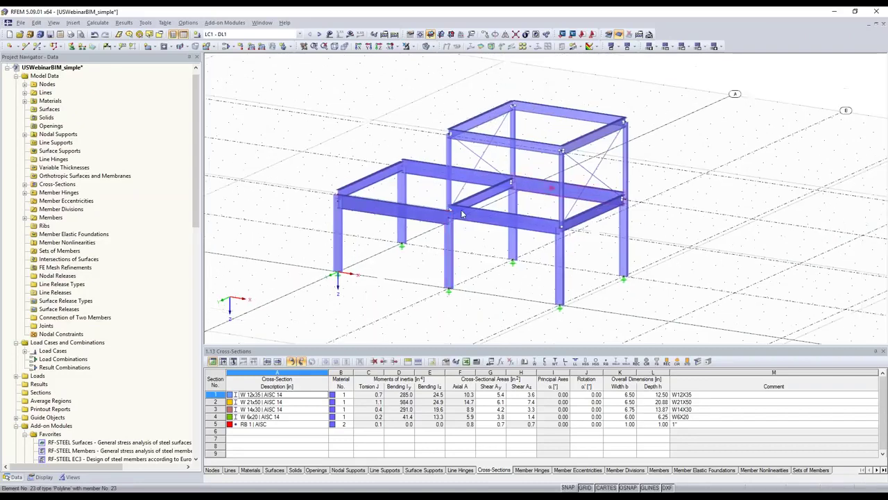
Highlight the members using the W 21x50 and RB 1 cross-sections and check both against their Revit comments in the cross-section table
scroll(407, 221, up, 1)
click(402, 209)
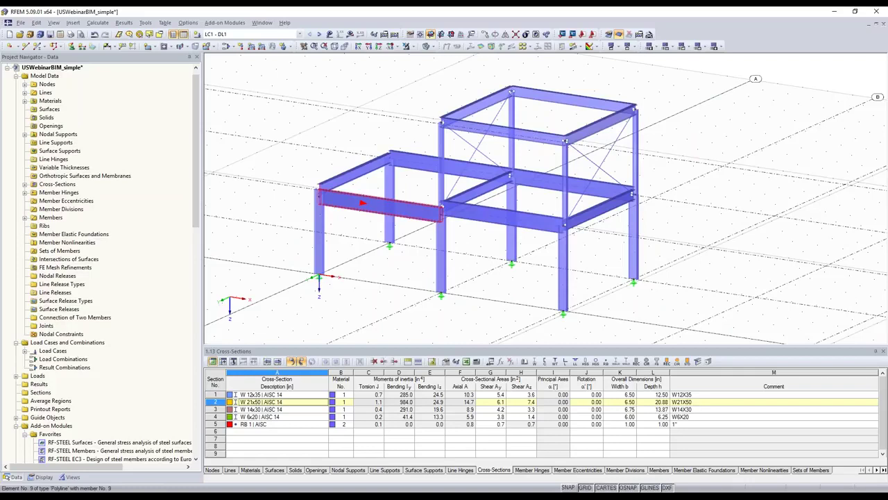
click(291, 402)
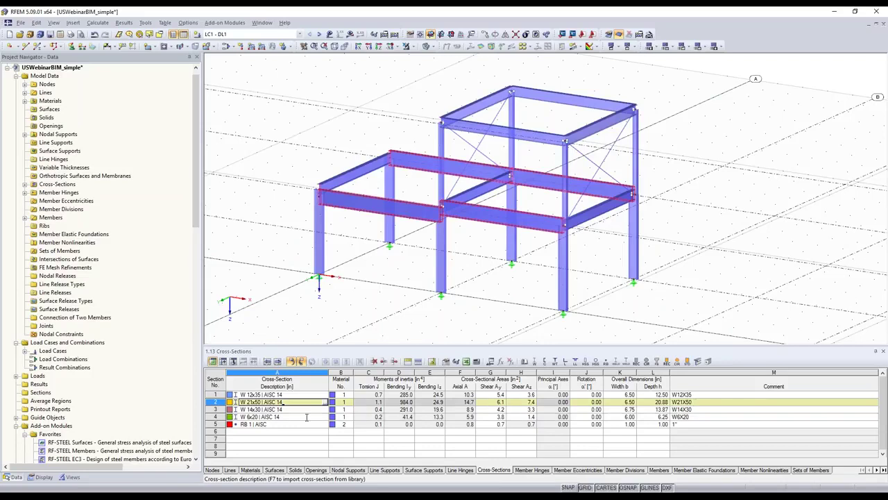
click(694, 402)
click(281, 401)
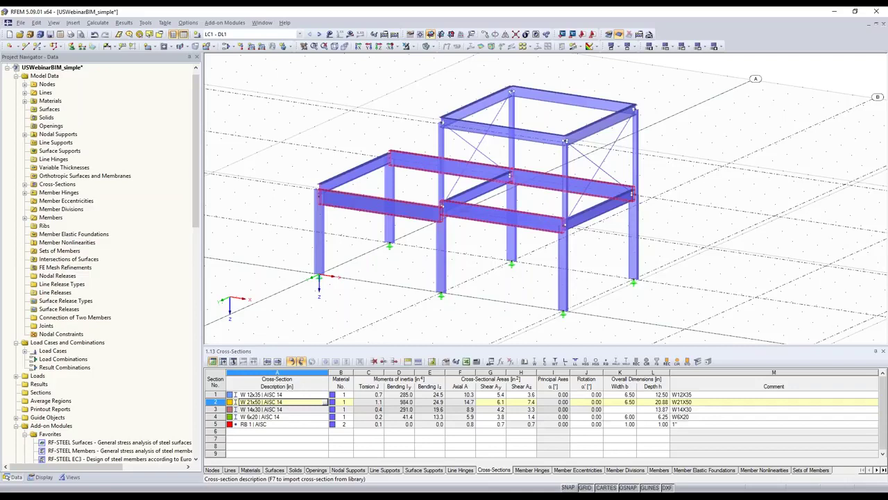
click(737, 424)
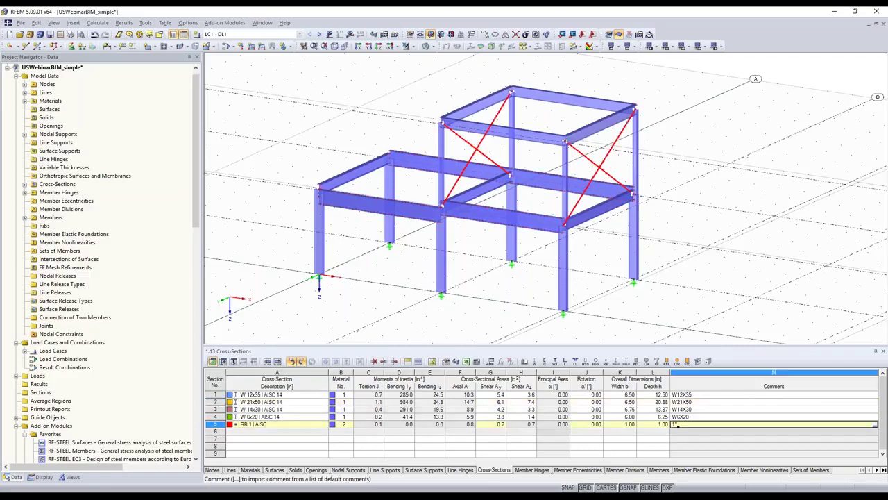
click(304, 424)
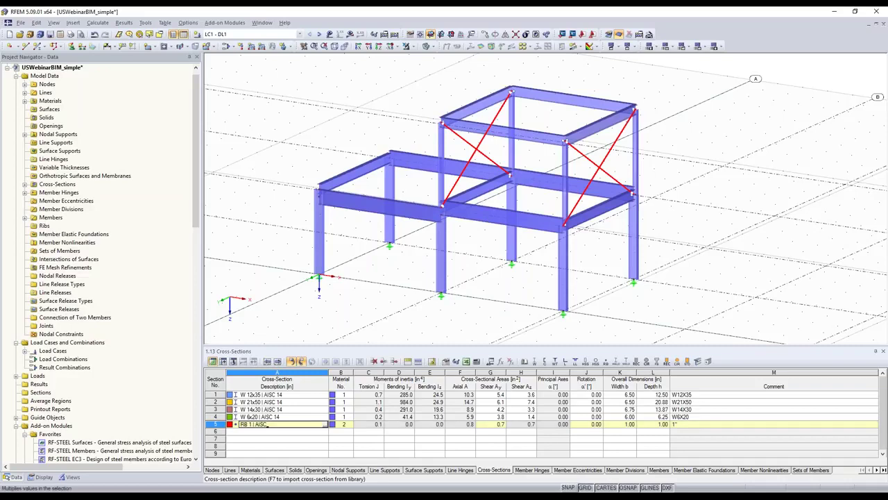
Examine the materials table and highlight the members assigned Steel A36
click(251, 470)
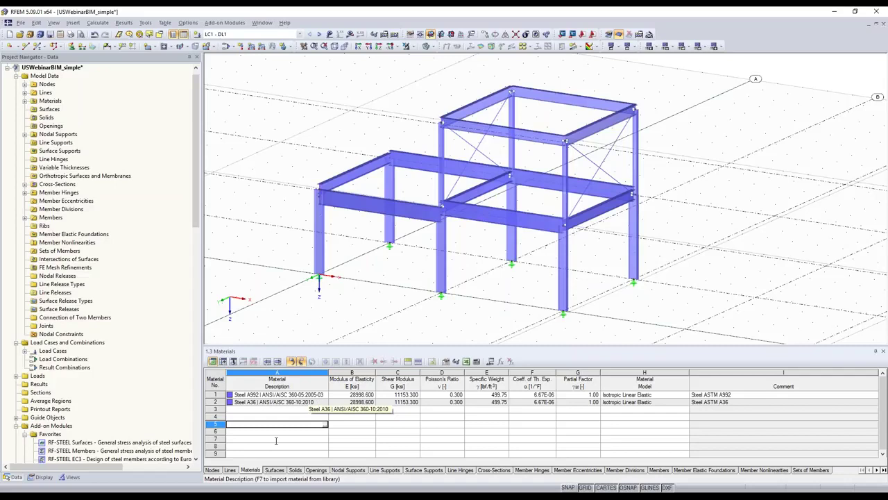
click(278, 401)
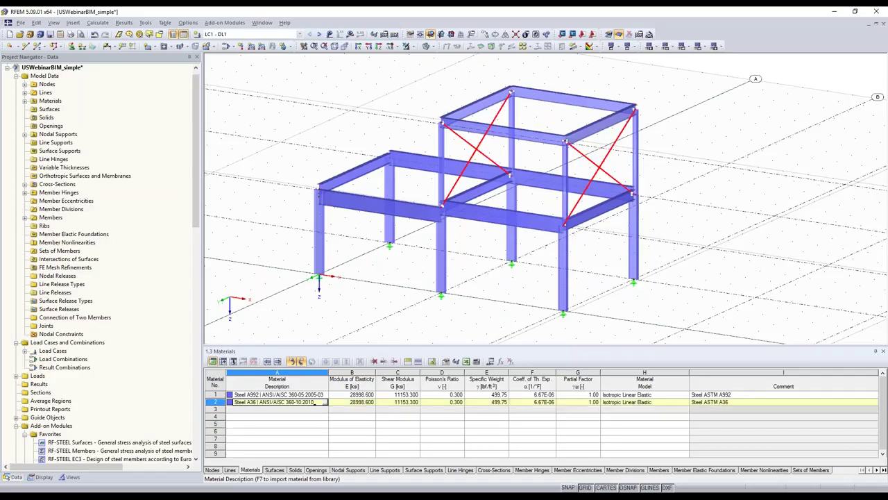
click(352, 424)
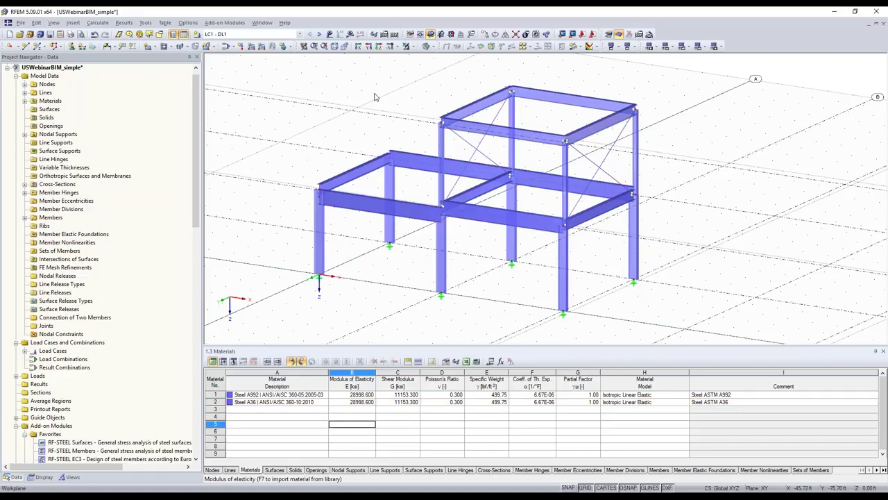
Display the loads of load case DL1 and show the model as a wireframe
click(330, 34)
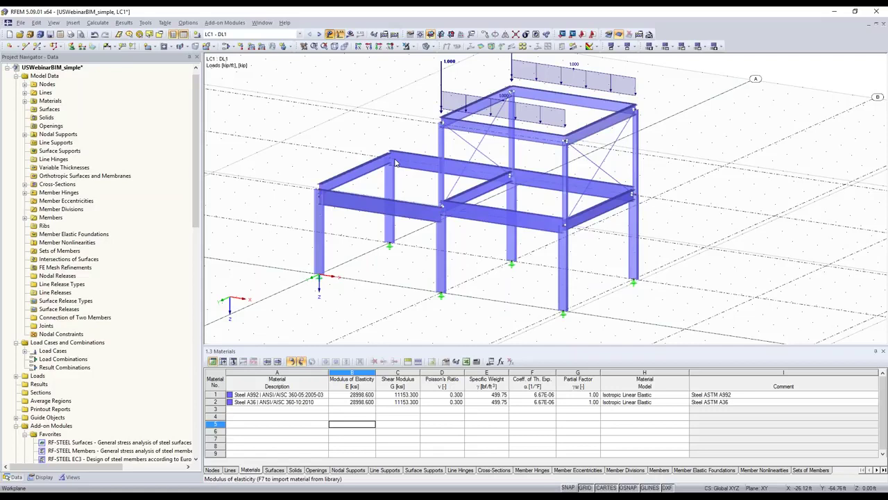
middle_drag(395, 162, 388, 221)
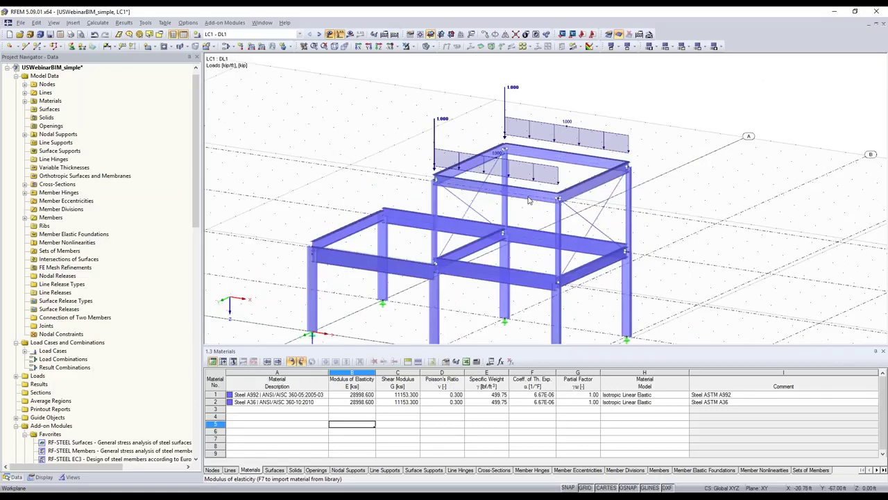
scroll(529, 201, up, 2)
scroll(567, 202, up, 4)
click(425, 46)
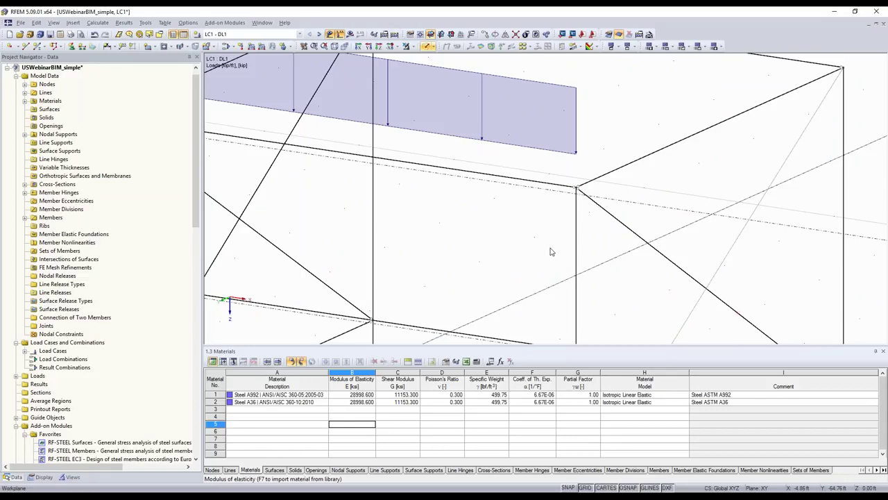
scroll(551, 251, down, 2)
scroll(448, 307, down, 2)
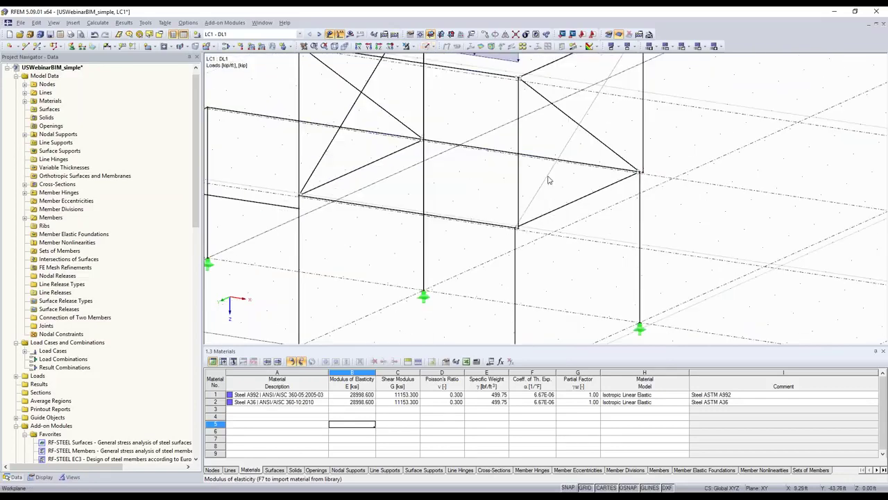
Check the member type and hinge settings of the two crossing RB 1 braces in the frame's end bay
double_click(531, 189)
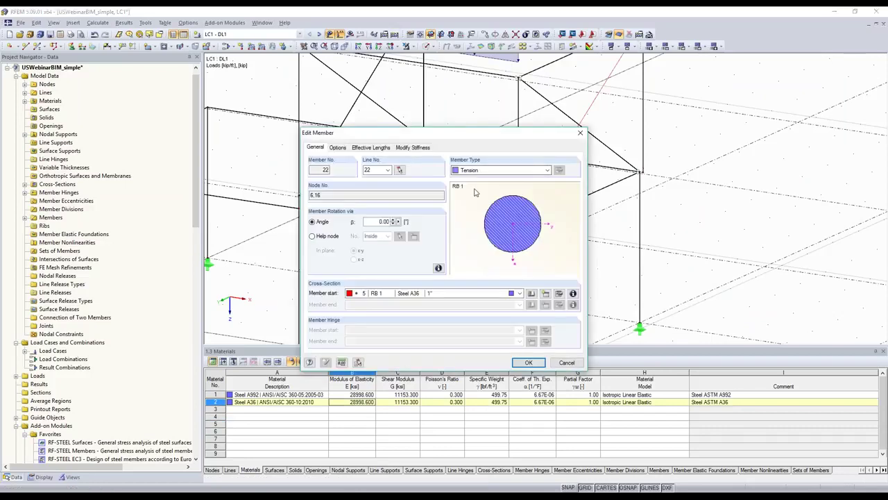
click(530, 363)
click(596, 143)
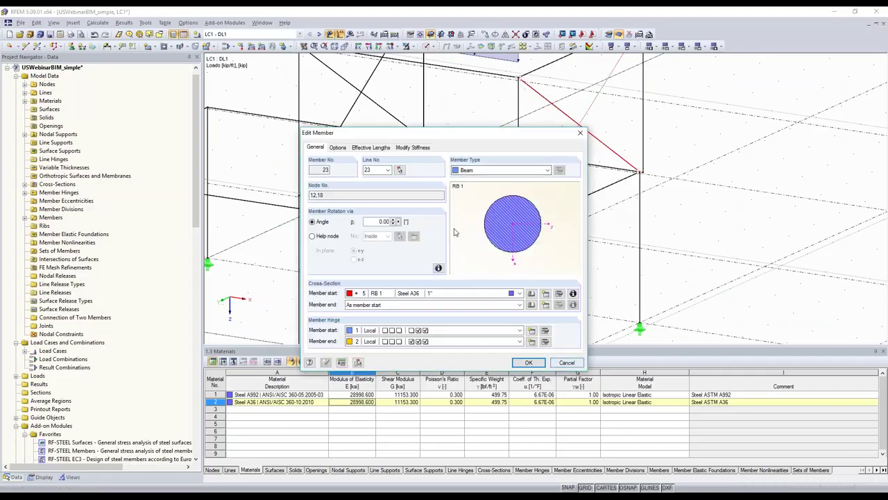
key(Escape)
scroll(454, 231, down, 1)
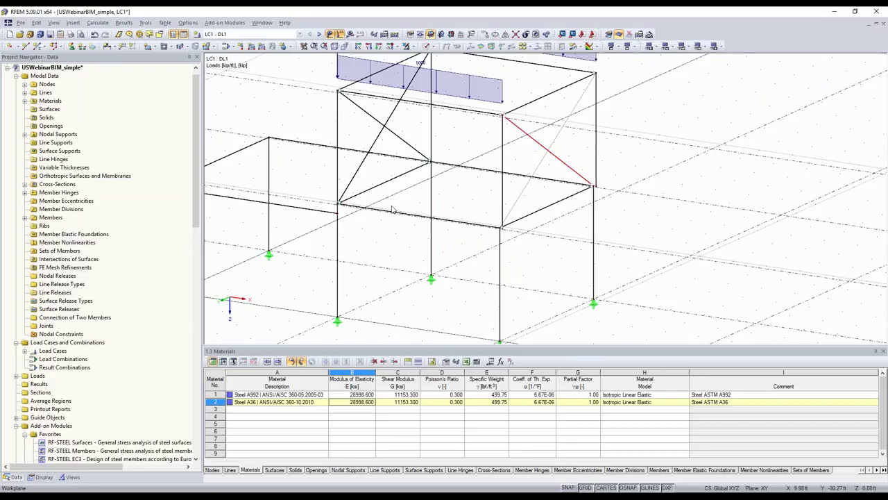
Calculate load case LC1 and go through its deformations, member bending moments My and support reactions
scroll(455, 231, down, 2)
click(351, 34)
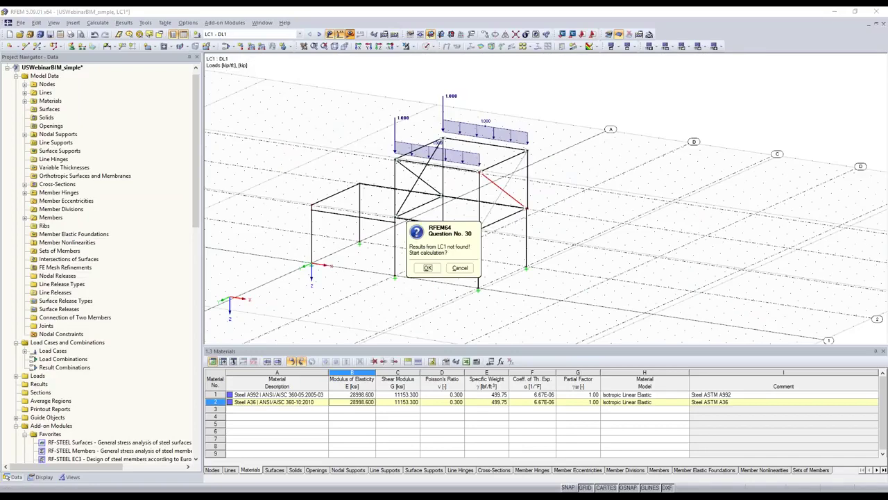
key(Return)
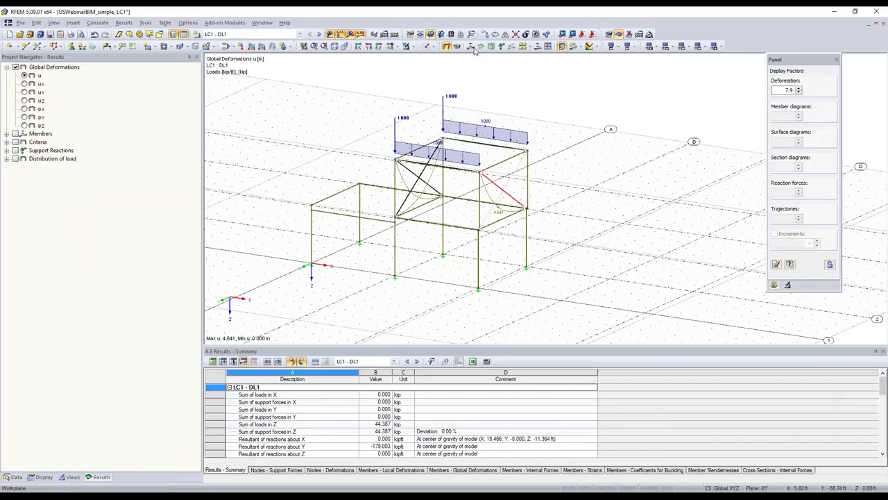
click(471, 47)
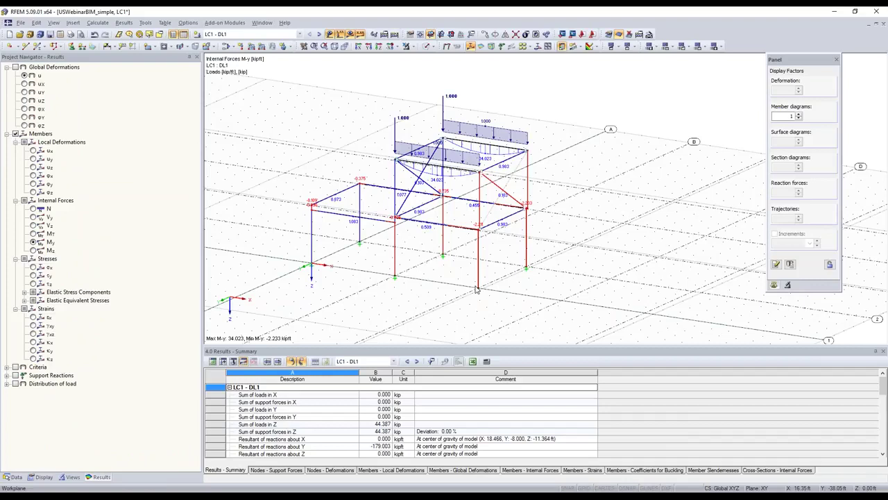
click(501, 46)
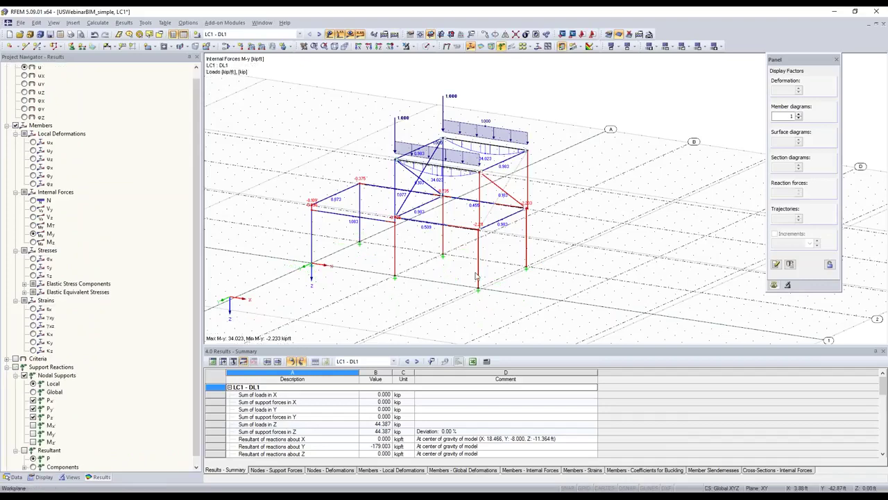
Hide the member results and examine where the lowered W 21x50 beam meets the W 12x35 column
scroll(475, 276, up, 1)
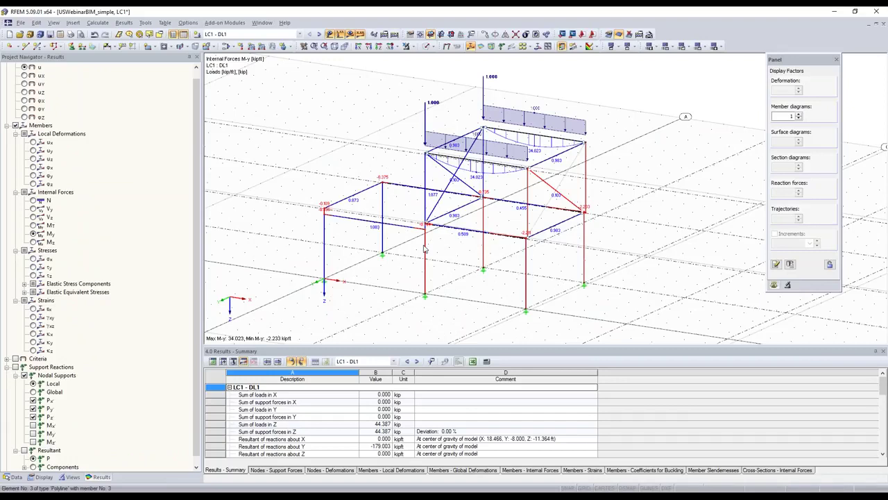
scroll(426, 248, up, 2)
scroll(433, 274, up, 2)
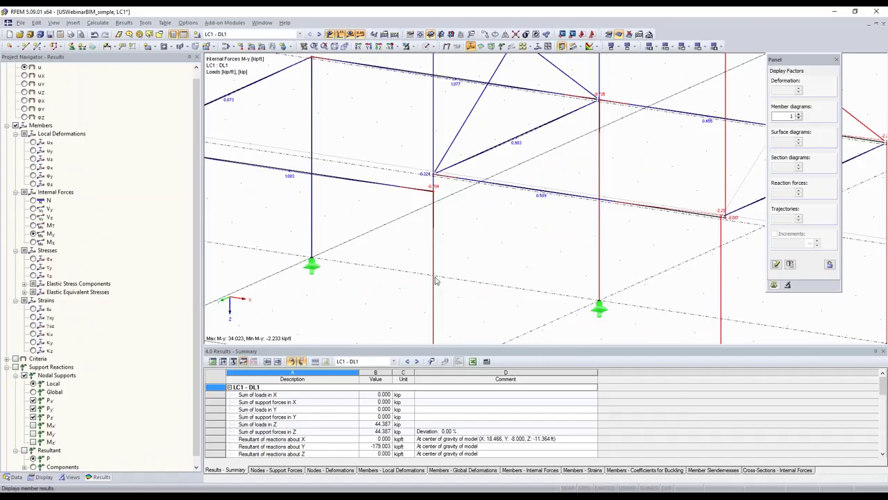
click(470, 46)
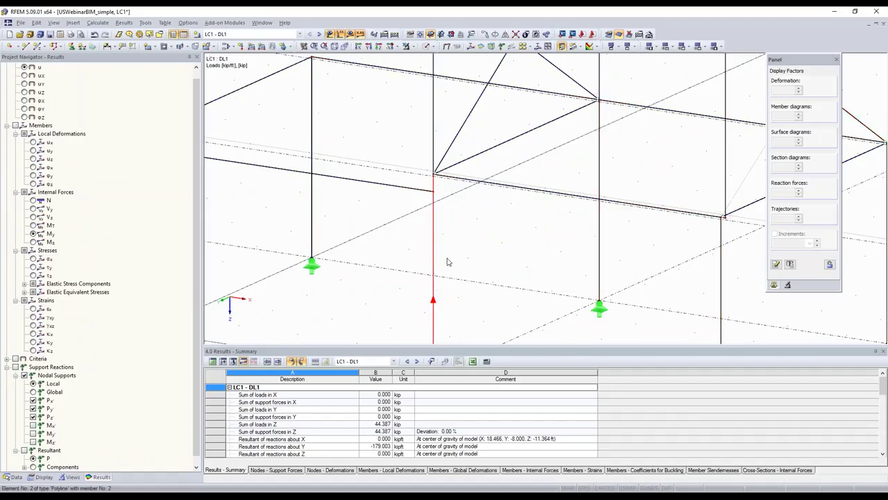
scroll(447, 261, down, 1)
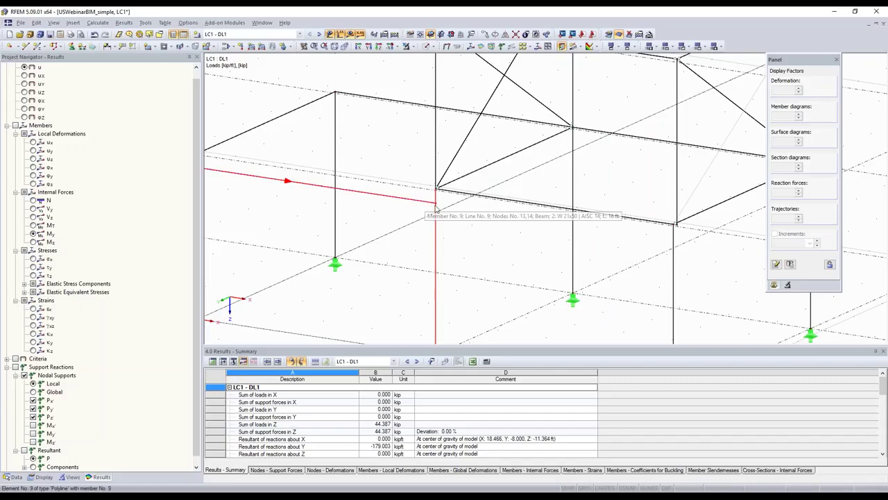
scroll(436, 207, up, 1)
scroll(437, 207, up, 1)
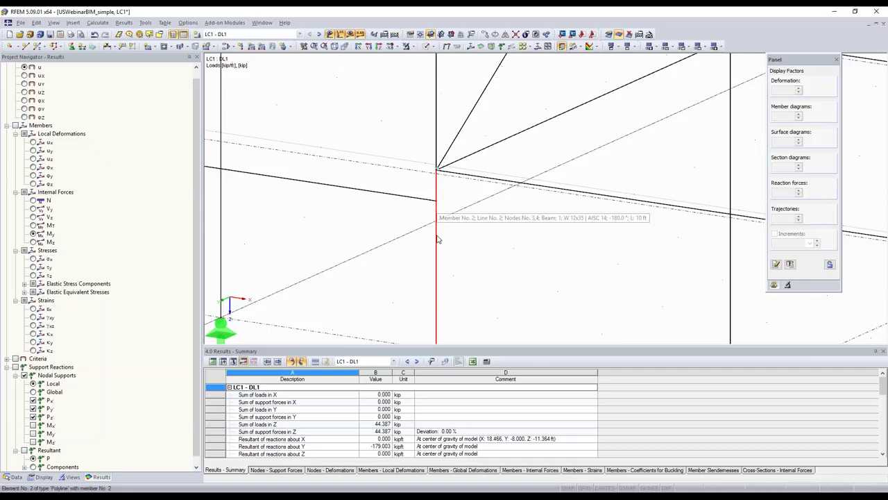
scroll(436, 240, down, 3)
scroll(435, 243, down, 1)
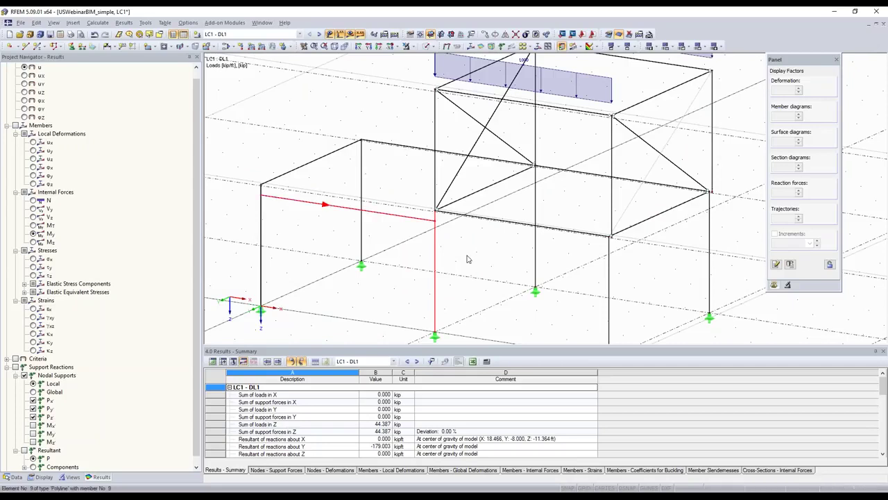
scroll(467, 259, up, 2)
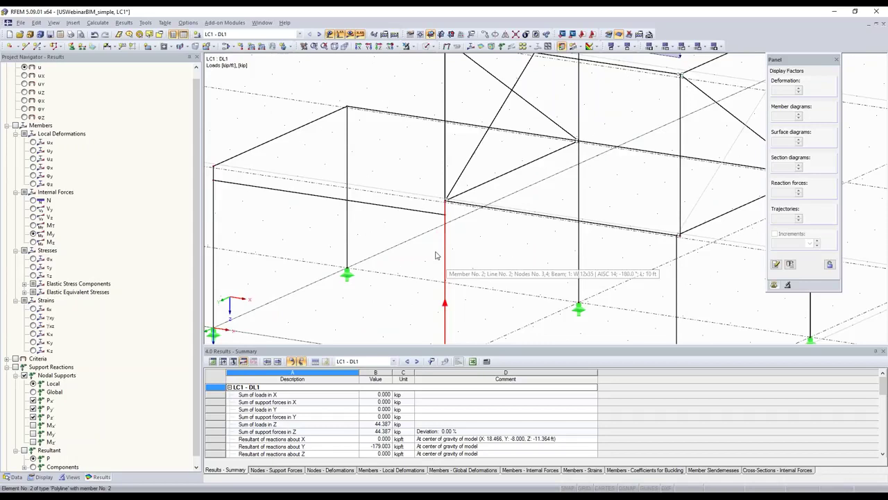
scroll(435, 255, down, 1)
Check the member type of the short dashed member linking the offset upper and lower columns, and close its settings without changes
scroll(632, 241, up, 4)
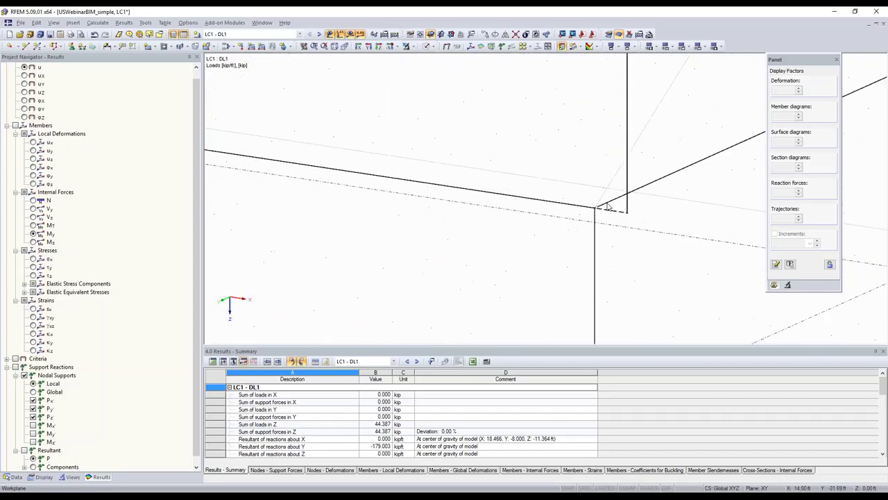
double_click(496, 184)
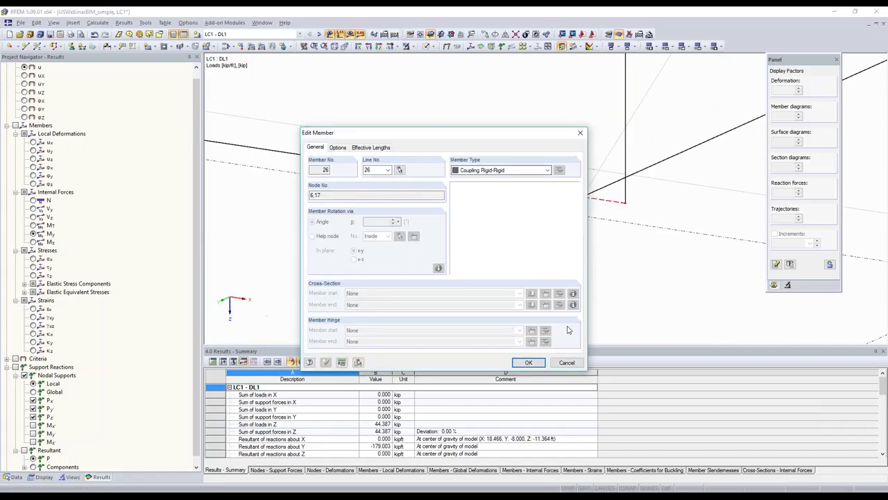
click(567, 362)
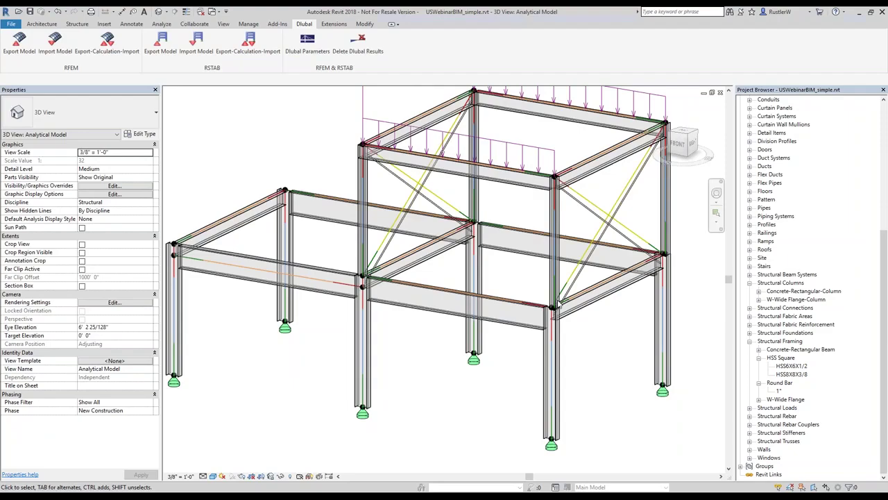
Switch to Revit and check the Analytical Links option in the analytical column properties of the upper W6X20 column at the offset
scroll(558, 304, up, 5)
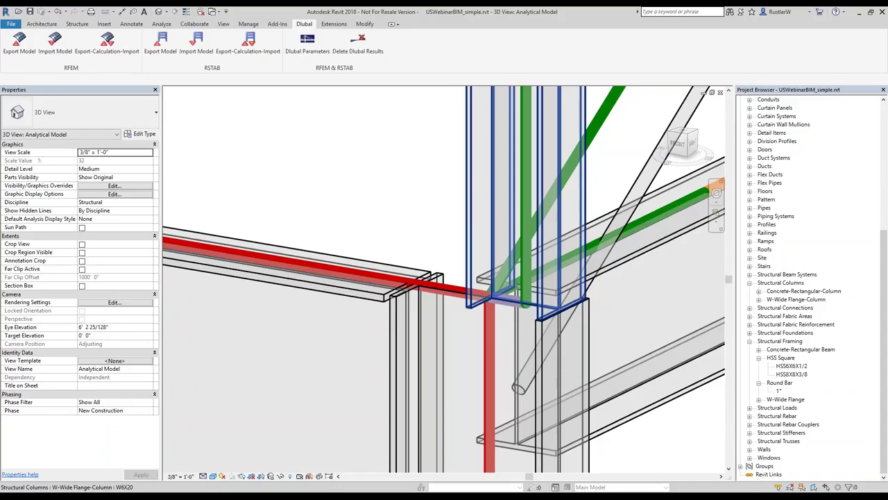
click(548, 180)
click(83, 135)
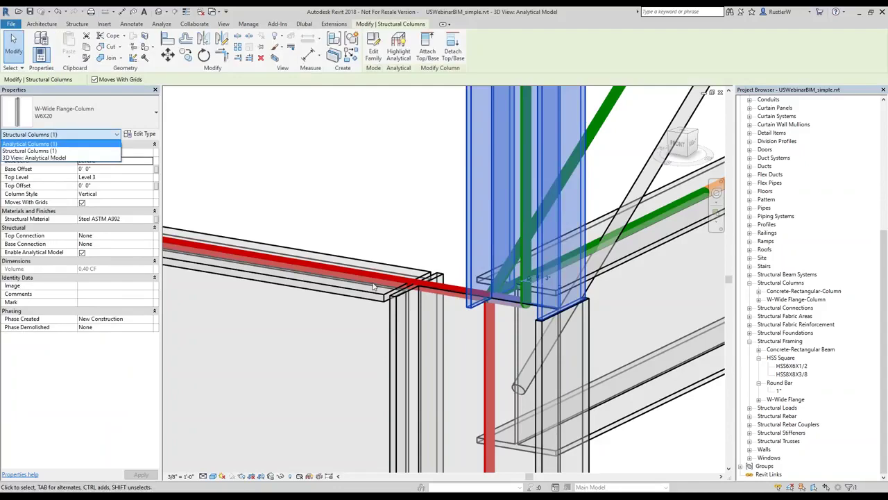
click(29, 144)
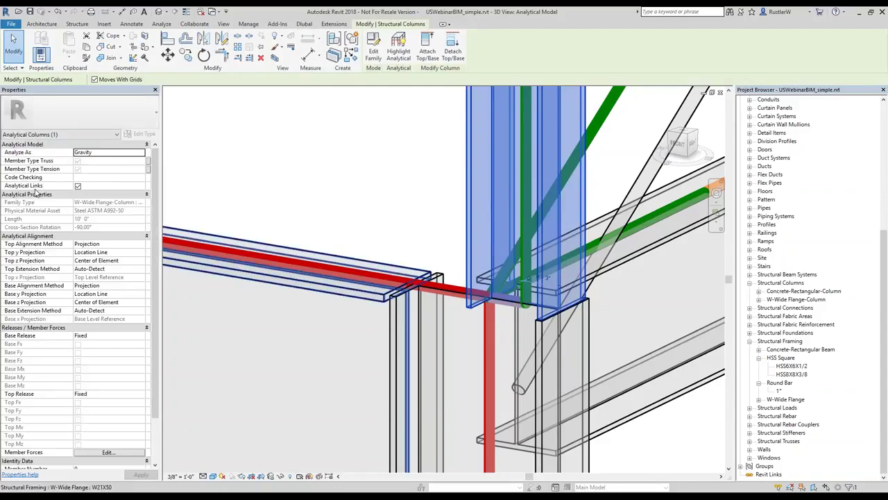
click(77, 186)
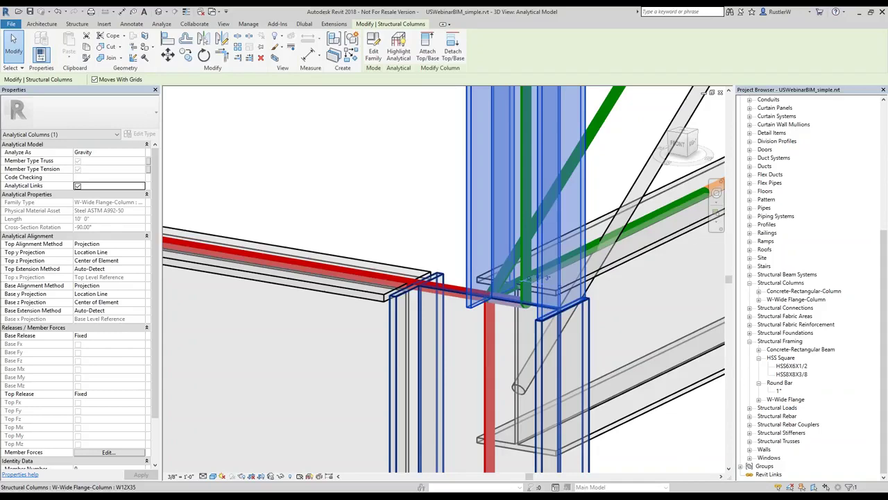
scroll(284, 361, down, 5)
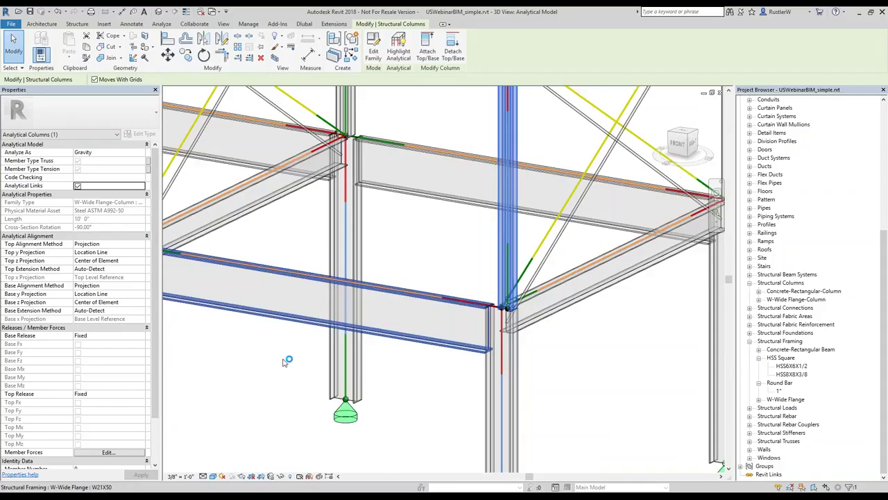
scroll(283, 361, down, 3)
key(Escape)
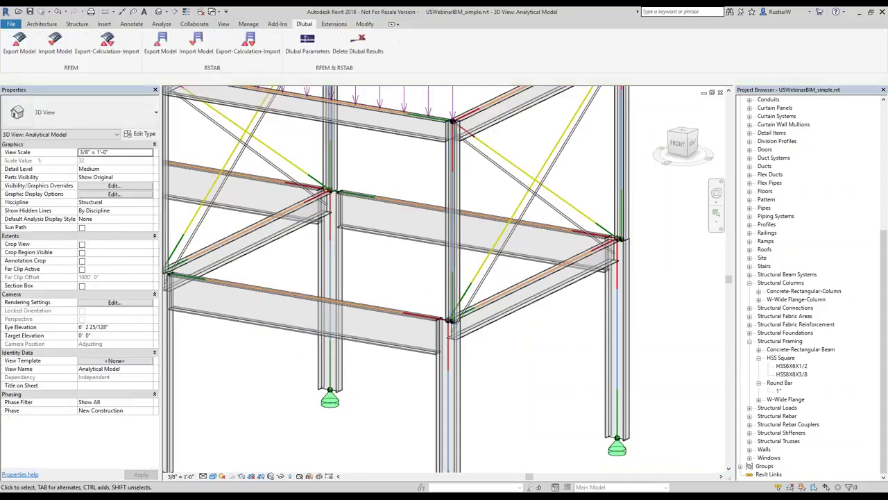
Switch to RFEM, bring the whole frame into view and turn off the guidelines display
key(alt+Tab)
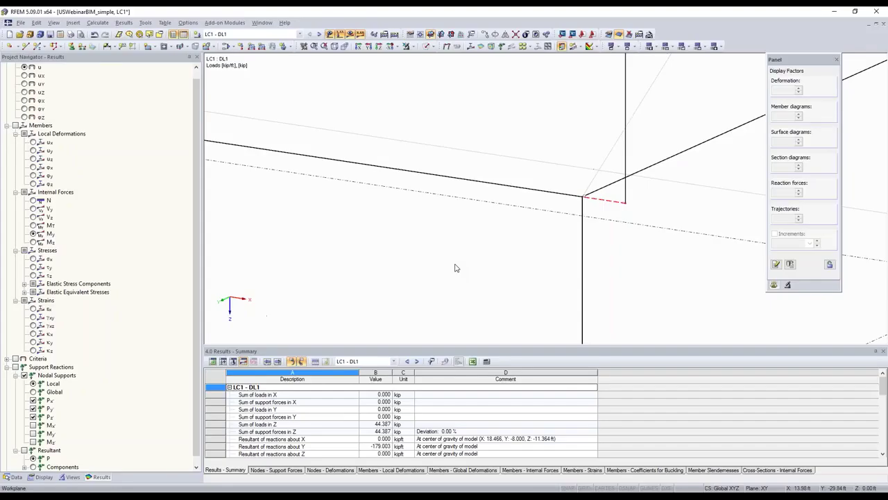
scroll(455, 268, down, 3)
scroll(458, 265, down, 3)
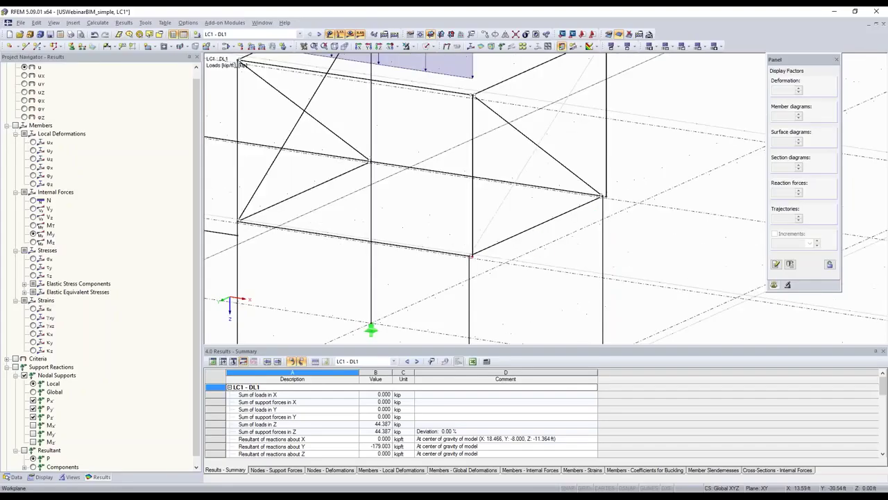
scroll(483, 267, down, 3)
scroll(483, 267, down, 2)
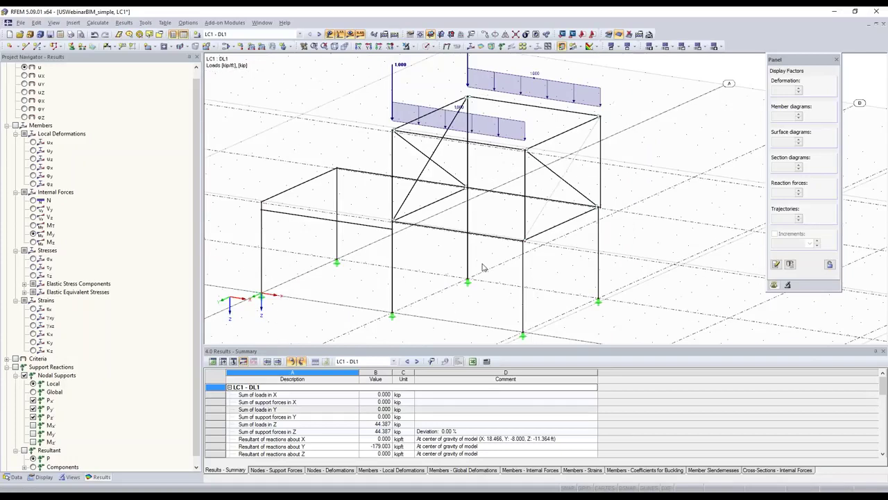
middle_drag(484, 267, 483, 211)
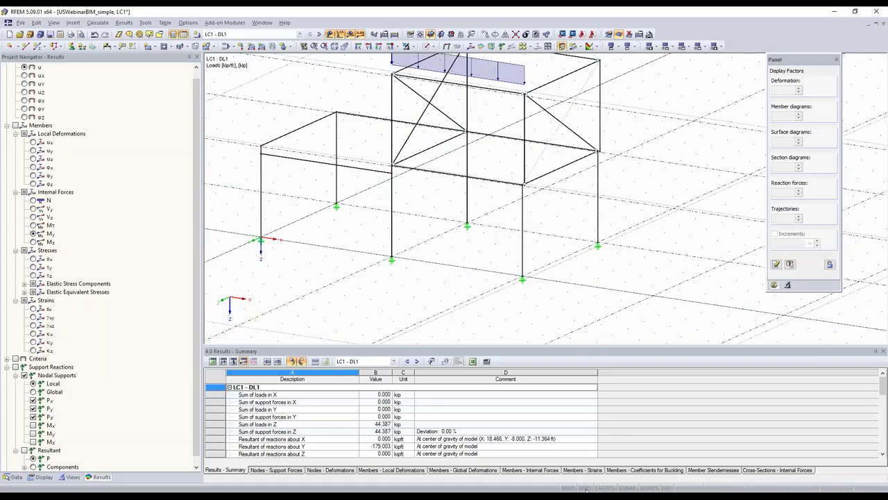
click(646, 488)
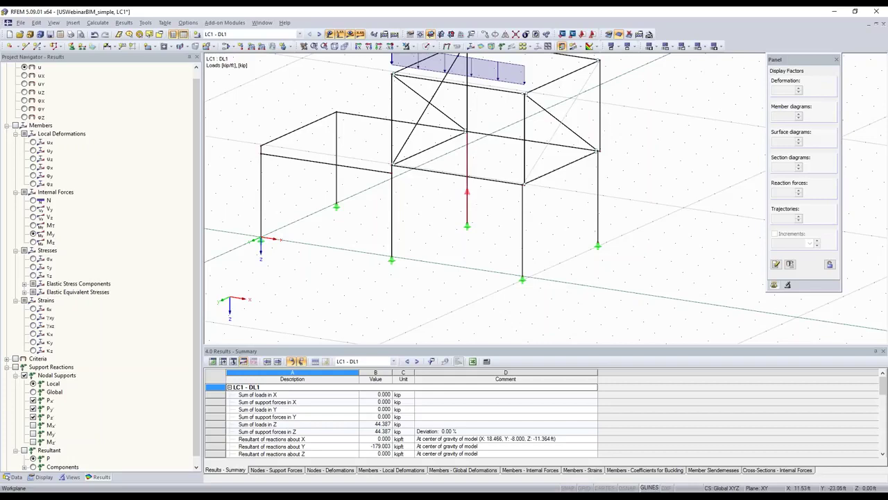
Switch to Revit and copy the W14X30 end beam of the low bay 4 ft horizontally into the bay
key(alt+Tab)
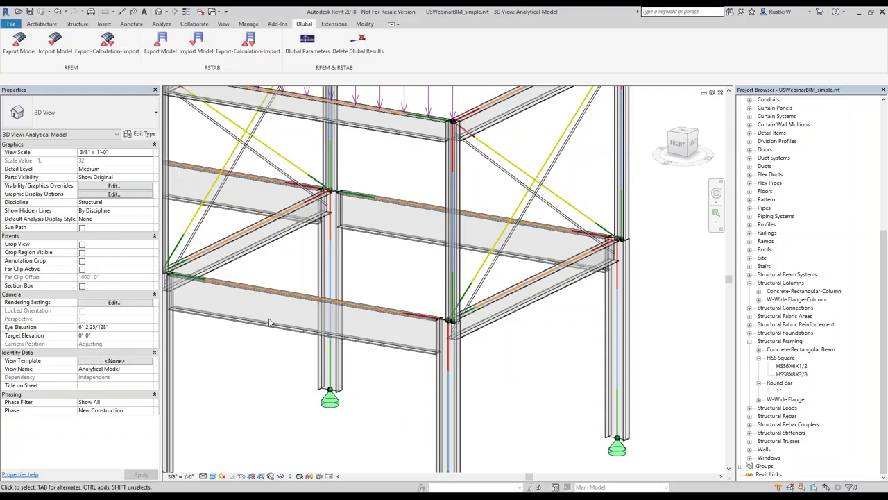
scroll(305, 302, down, 1)
middle_drag(305, 303, 486, 305)
scroll(625, 368, down, 1)
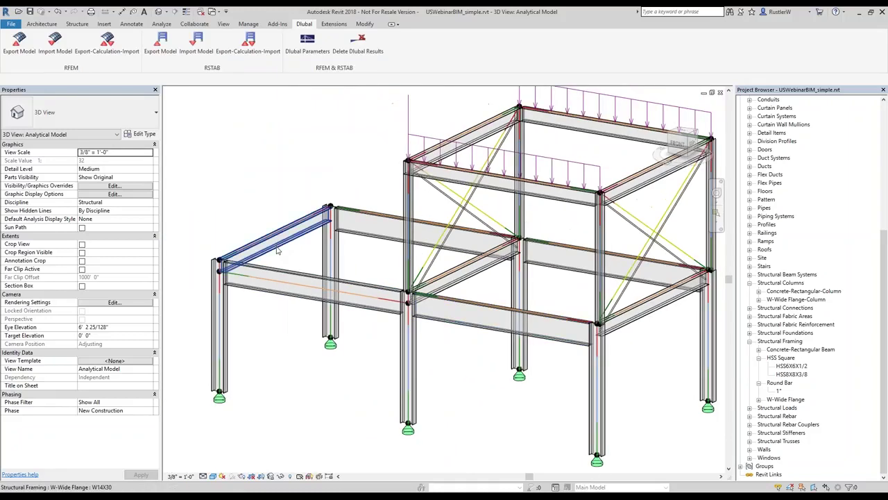
click(278, 235)
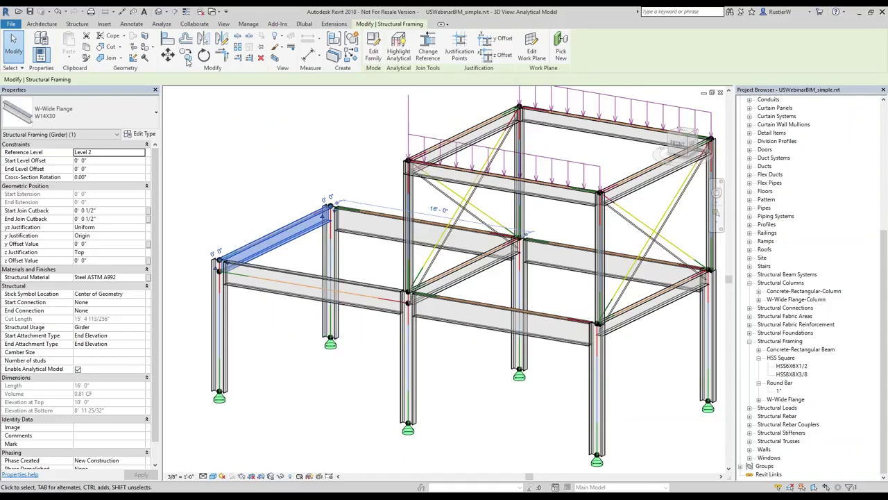
click(186, 57)
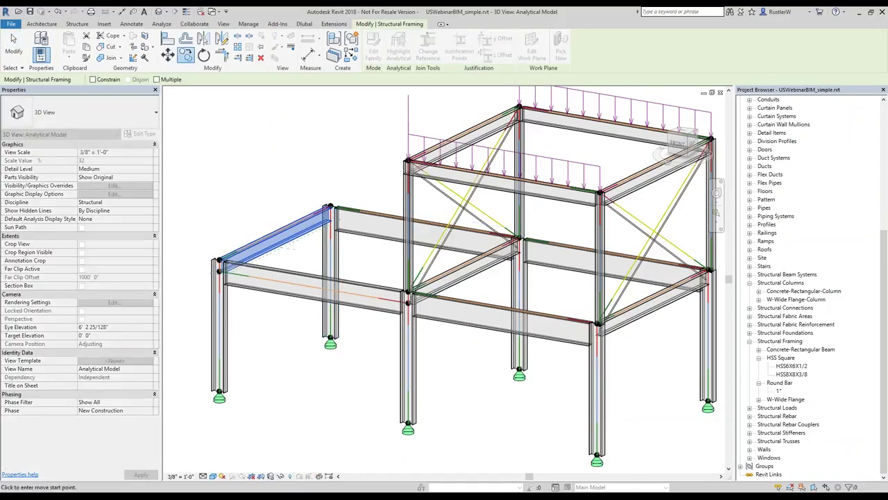
click(247, 267)
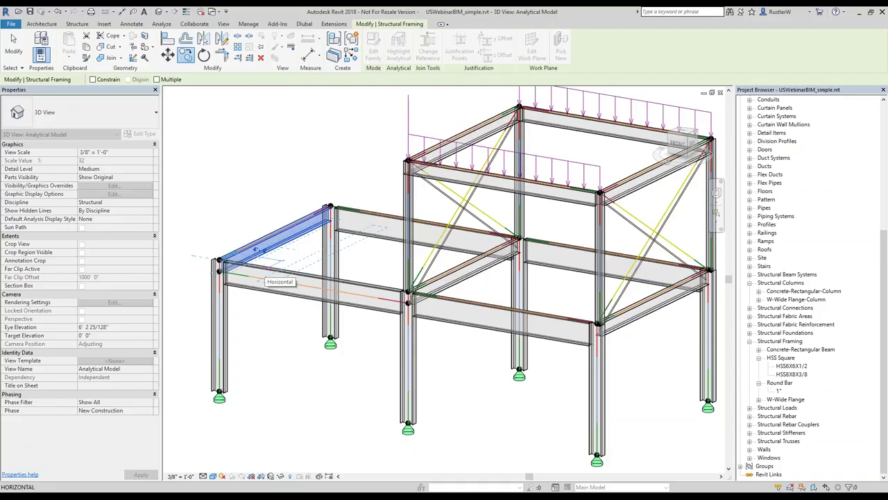
click(255, 249)
right_click(285, 111)
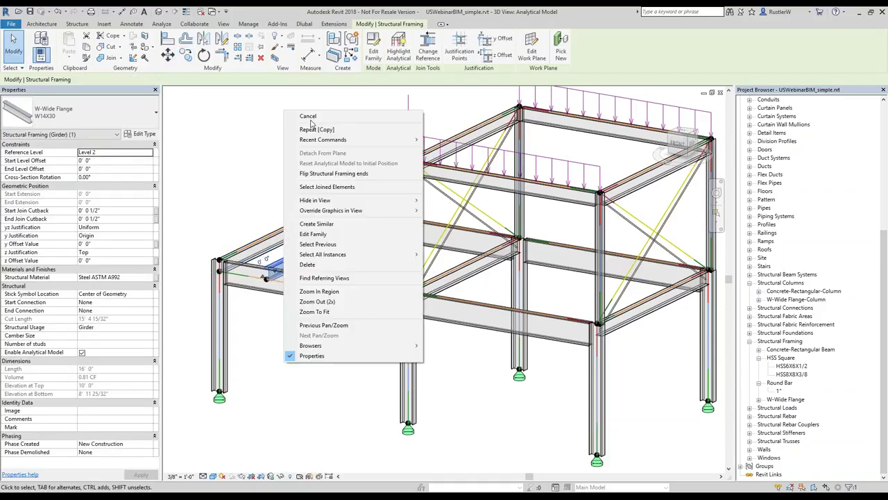
click(307, 265)
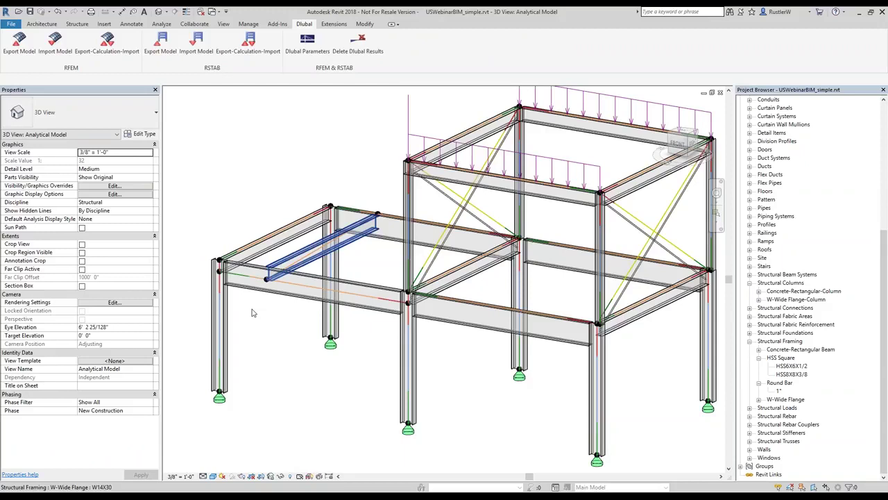
Set the start and end alignment methods of the lowered W21X50 analytical beam supporting the copied beam to Auto-Detect
scroll(315, 250, up, 3)
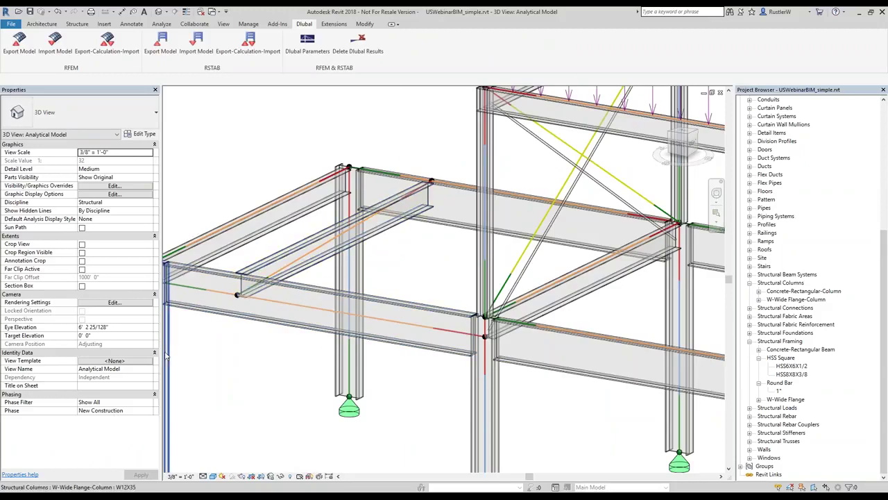
click(258, 273)
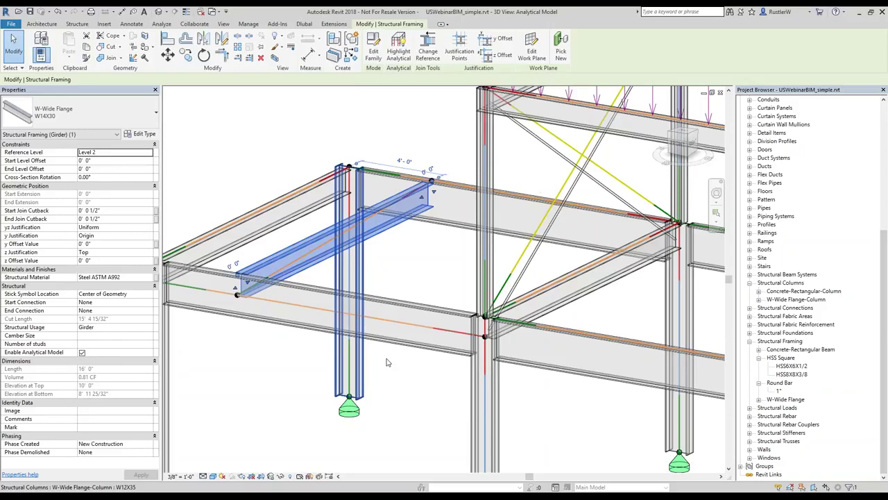
shift+middle_drag(387, 362, 224, 303)
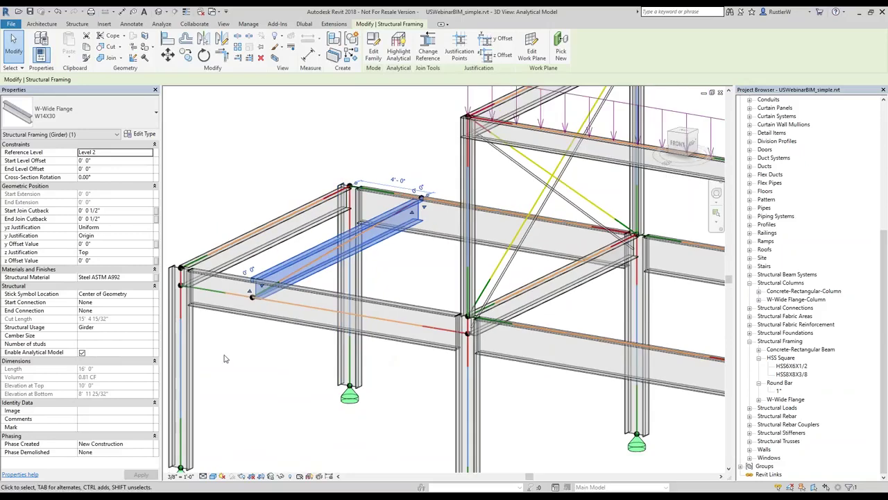
click(220, 306)
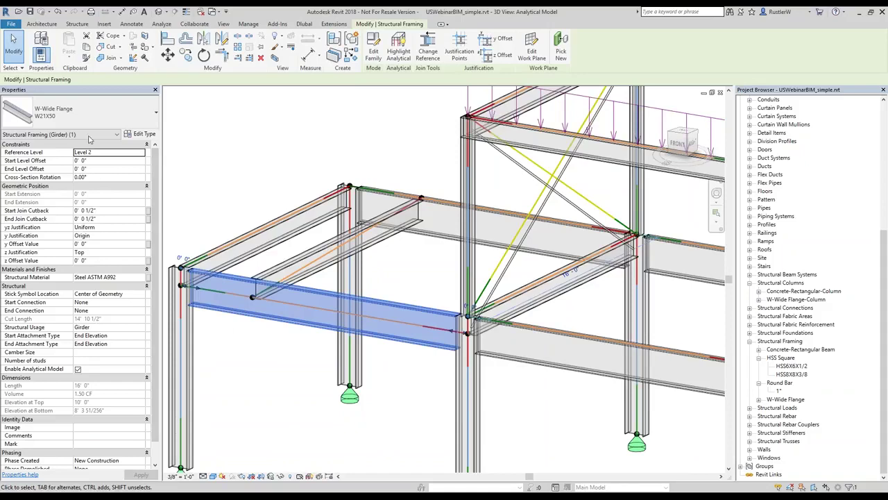
click(89, 136)
click(31, 154)
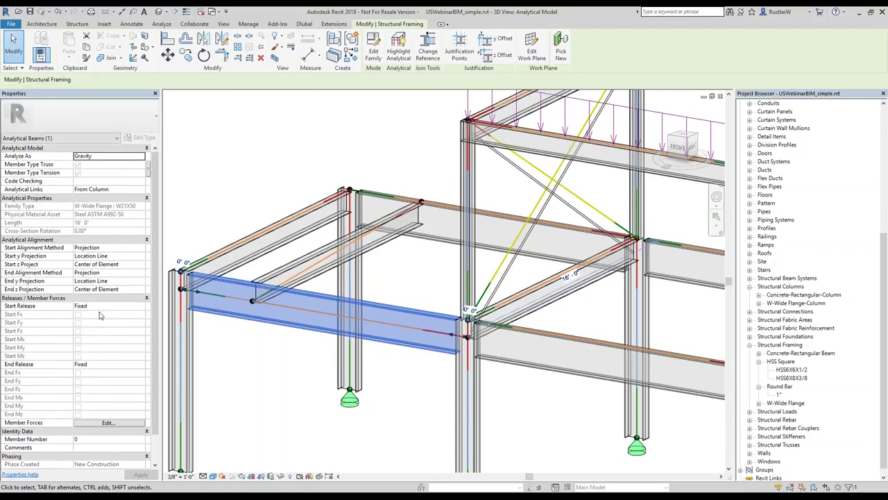
click(139, 250)
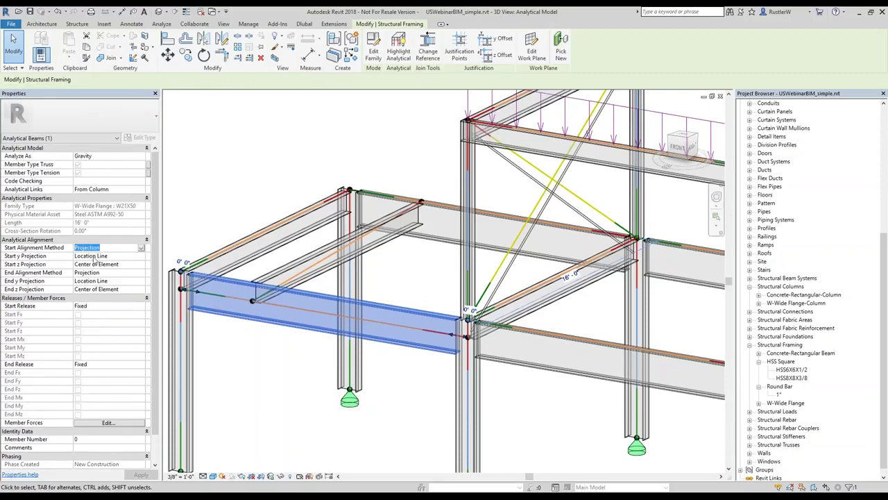
key(Up)
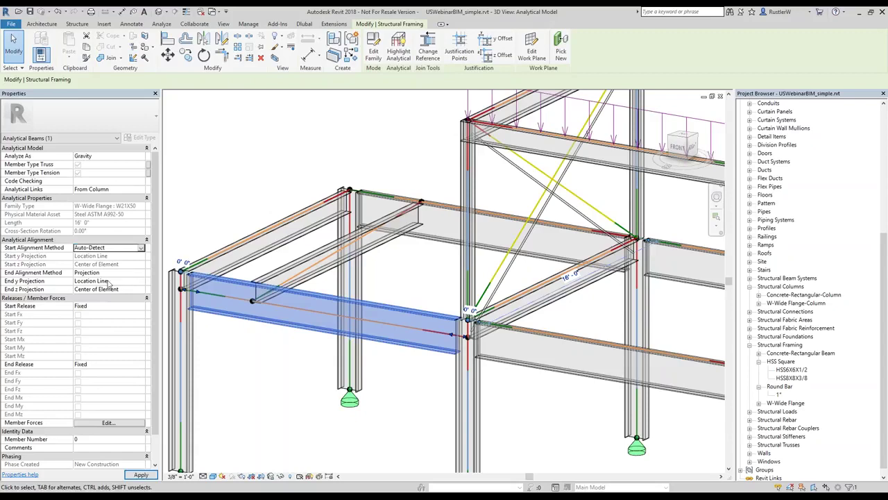
click(105, 273)
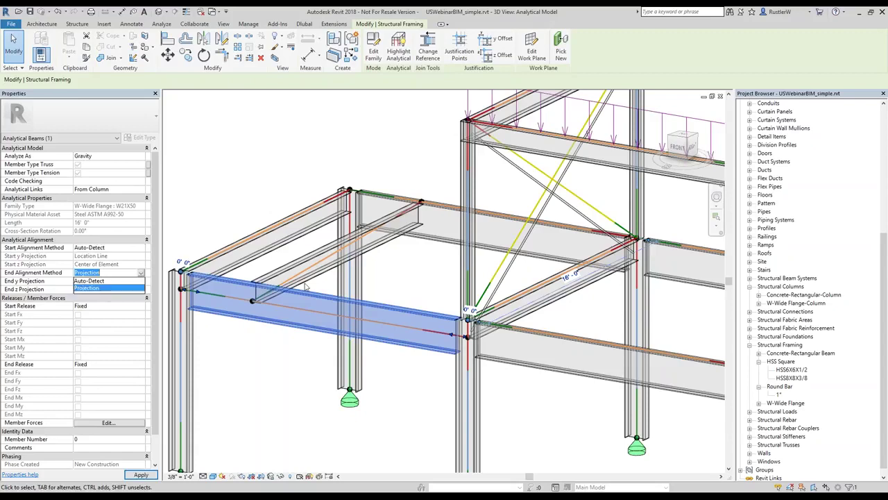
key(Up)
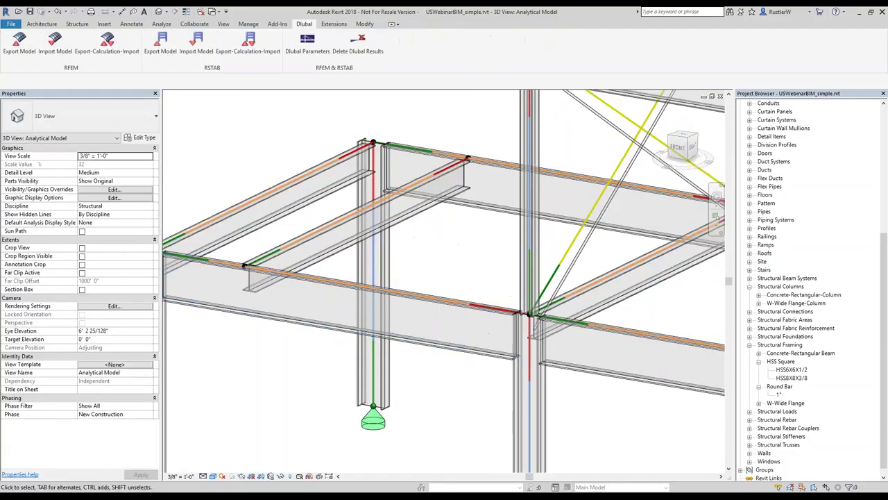
Export the modified model to RFEM with Update existing structure and Remove absent objects enabled
scroll(342, 170, down, 2)
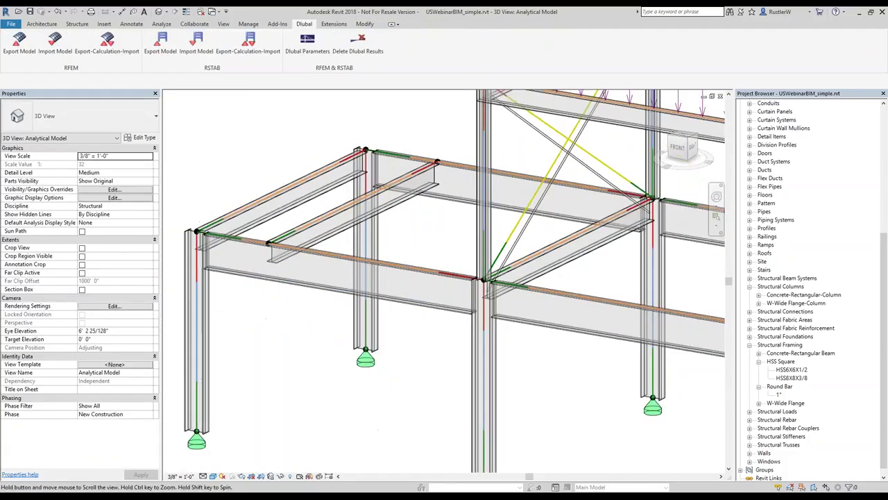
click(351, 208)
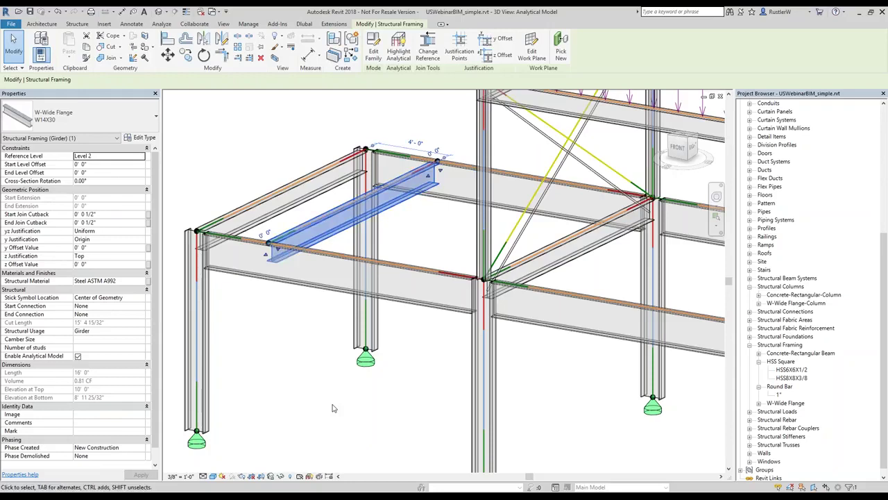
click(381, 405)
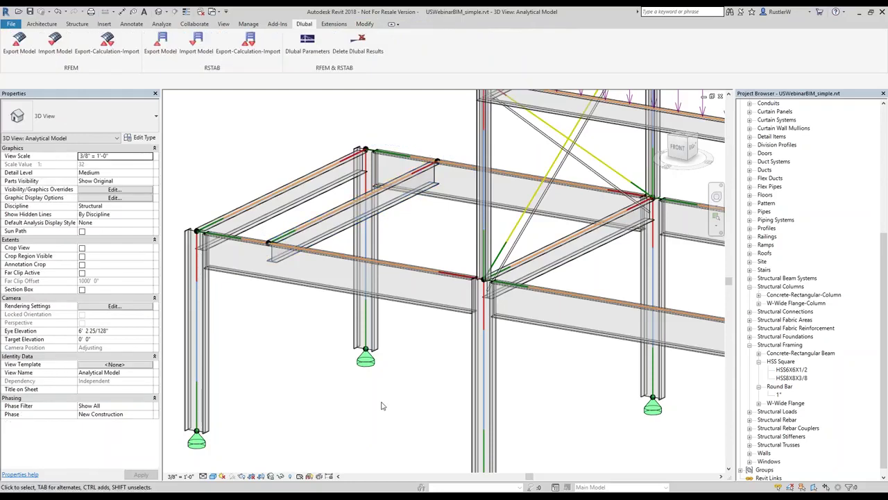
scroll(340, 334, down, 2)
scroll(340, 334, down, 1)
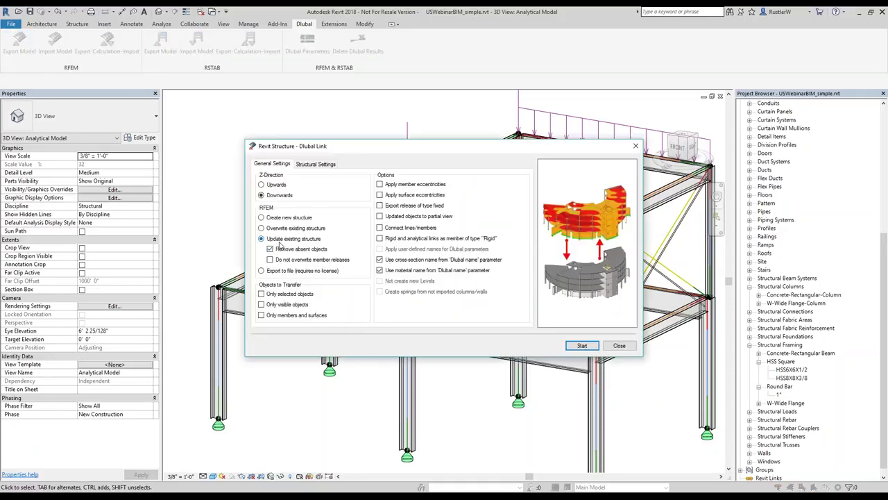
click(429, 220)
key(Return)
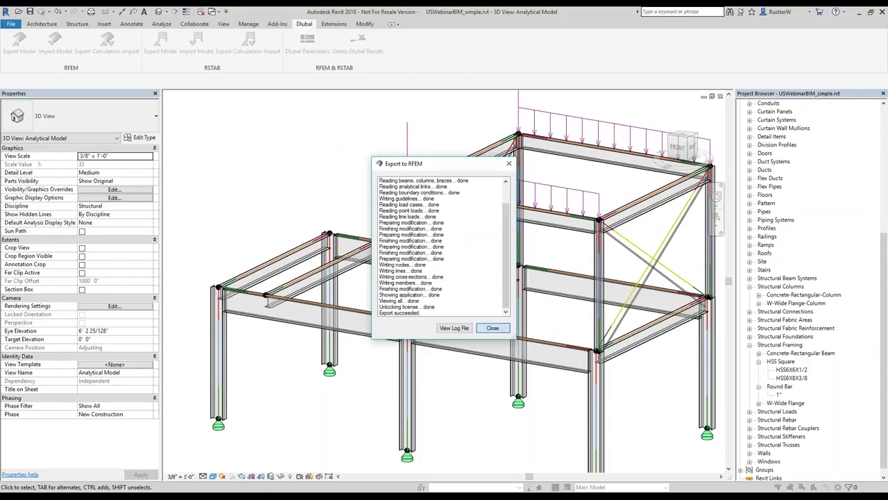
Switch to RFEM and display the updated frame as a solid model, with the added and changed beams in view
key(alt+Tab)
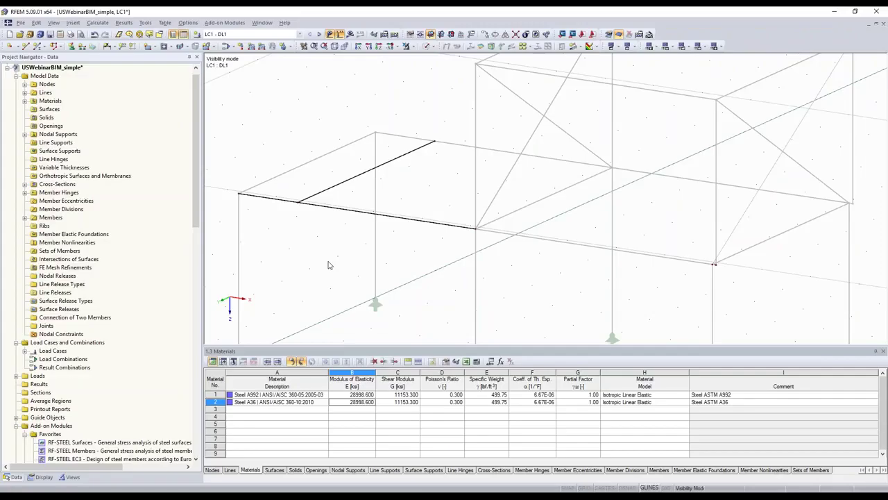
scroll(359, 292, down, 2)
scroll(360, 294, down, 2)
click(426, 47)
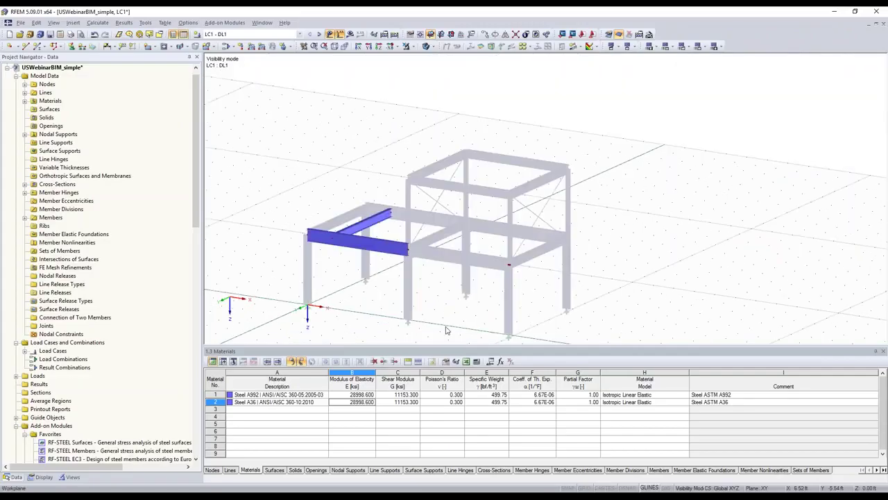
ctrl+middle_drag(447, 331, 504, 262)
scroll(440, 229, up, 2)
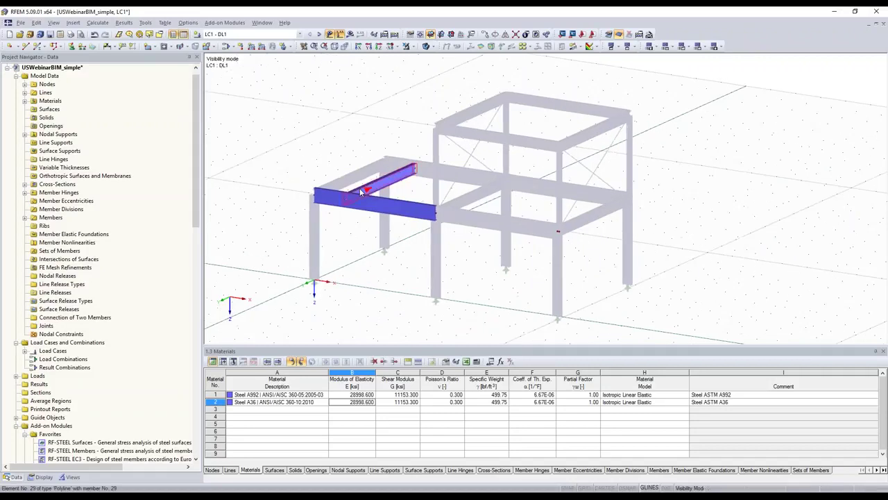
Toggle the visibility of the Revit Update 14.06.2017 20:25:08 group, and cancel visibility mode to show the whole frame
click(72, 477)
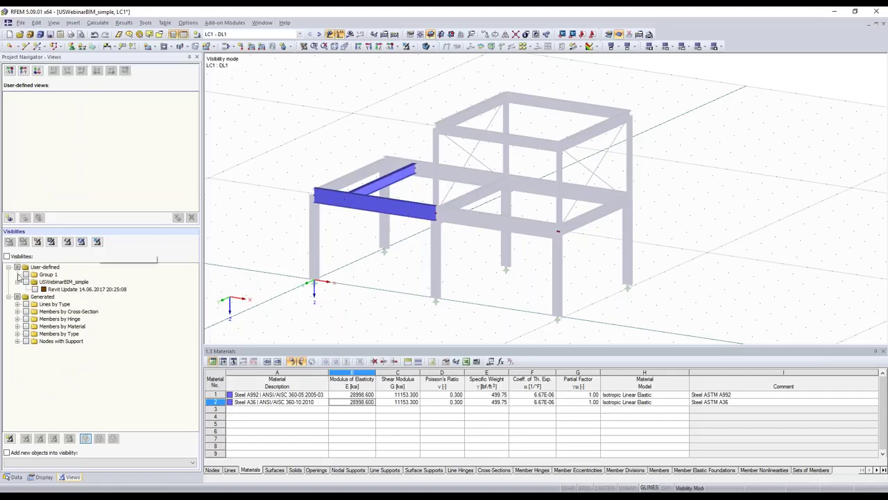
click(34, 289)
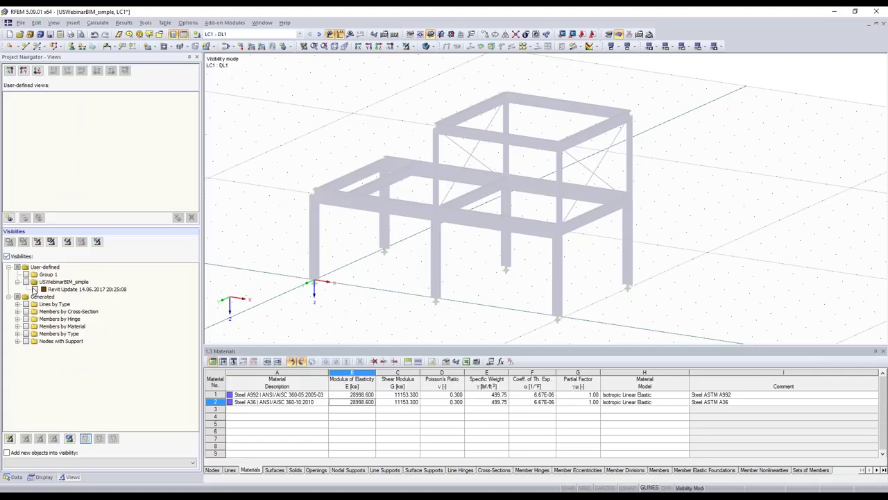
click(35, 289)
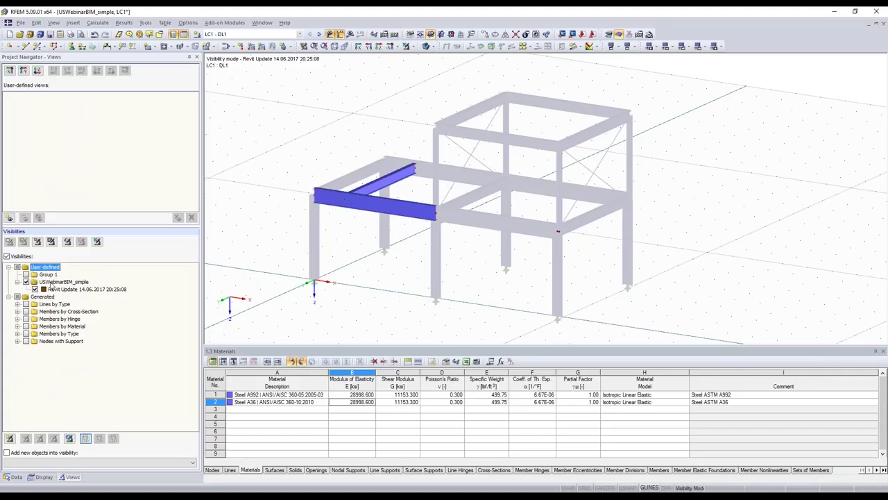
click(97, 243)
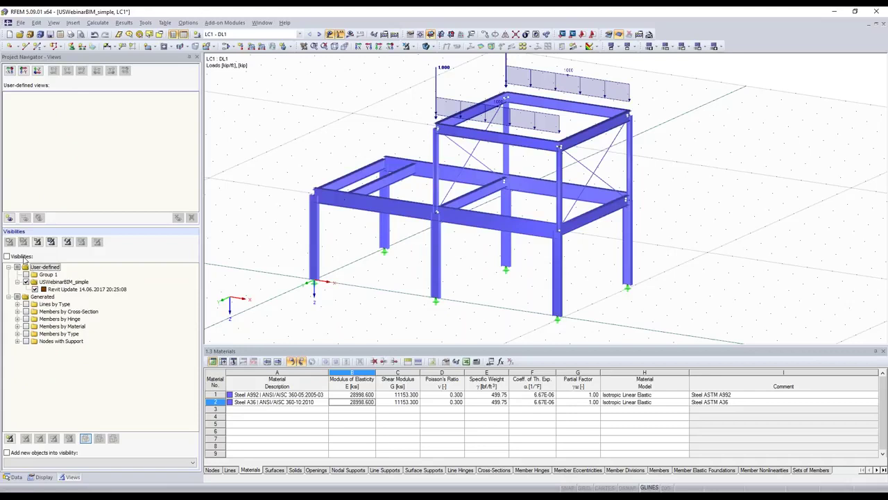
click(23, 256)
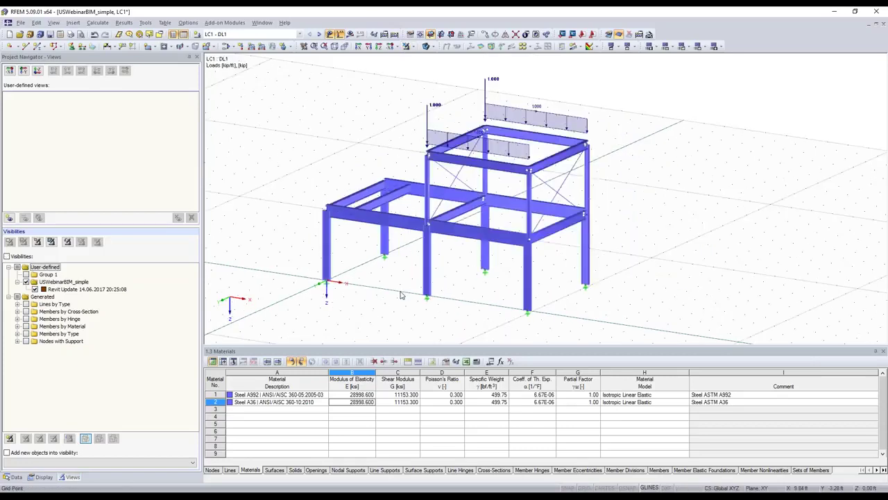
middle_drag(391, 78, 379, 90)
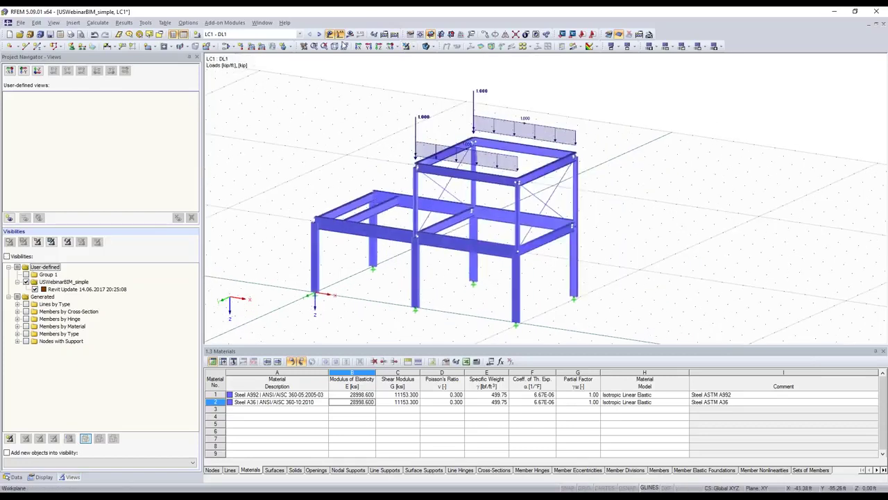
Create a user-defined visibility named Phase1 in the USWebinarBIM_simple group, displayed after creation
click(475, 114)
click(469, 168)
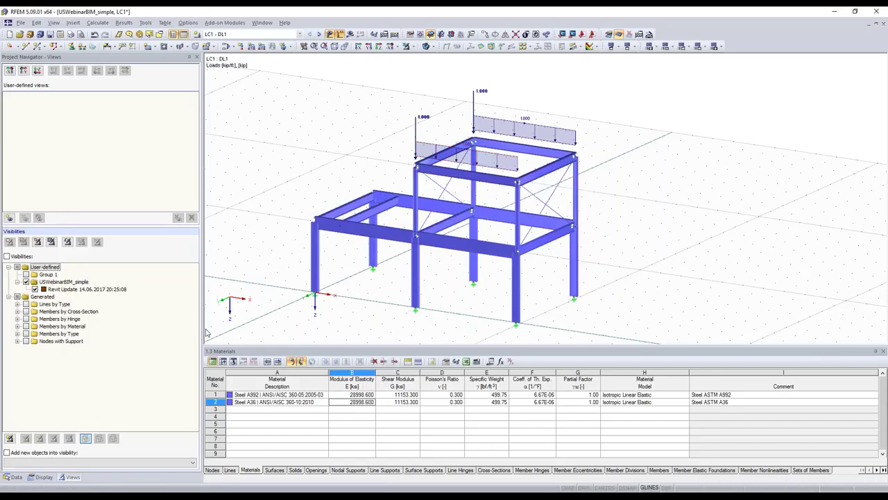
click(10, 438)
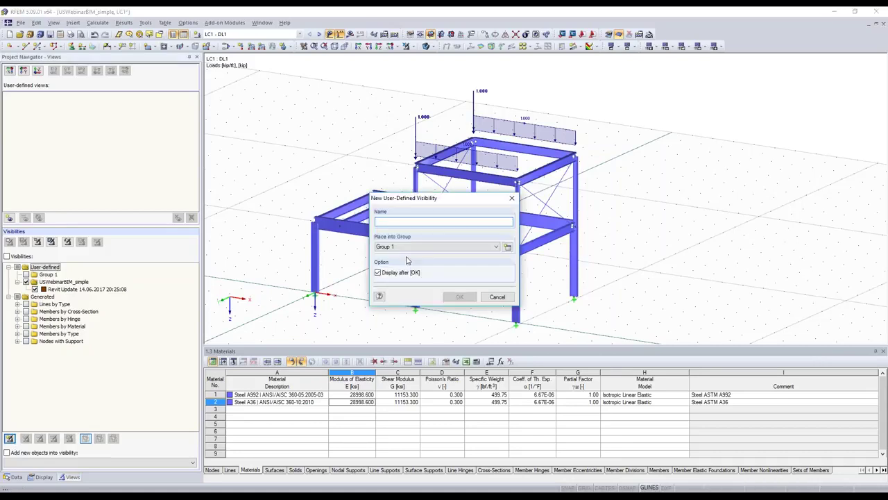
click(401, 245)
click(401, 261)
click(403, 222)
text(Phase 1)
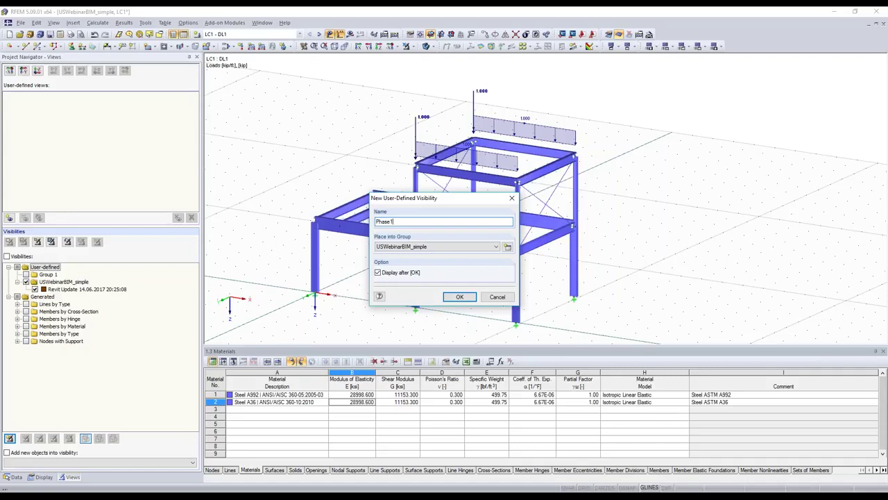
click(451, 296)
Enable adding new objects into a visibility and choose USWebinarBIM_simple - Phase1 as the target
click(6, 453)
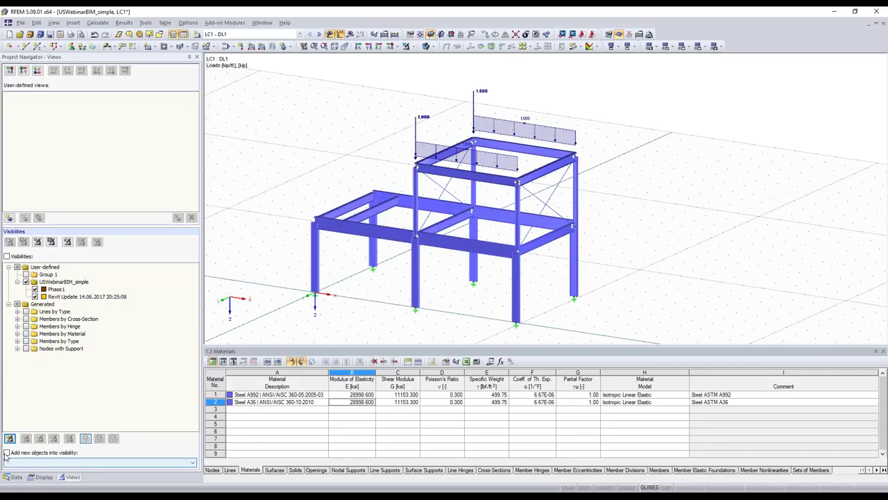
click(57, 453)
click(59, 464)
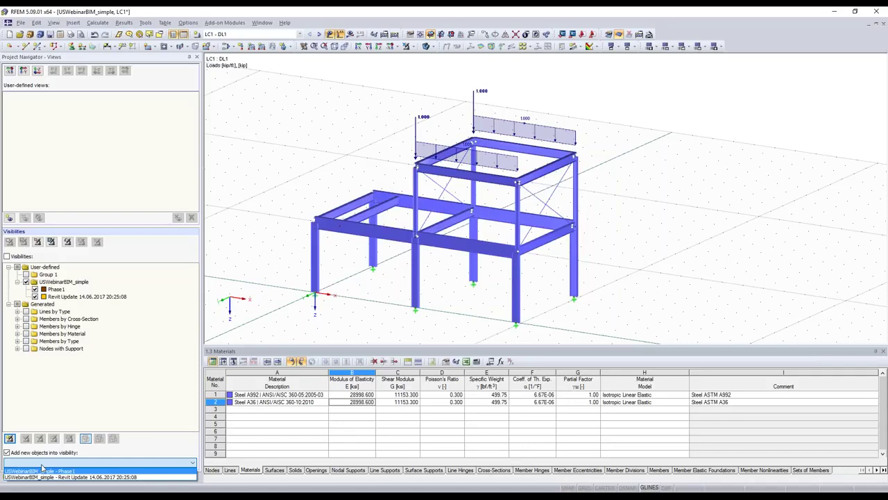
click(41, 469)
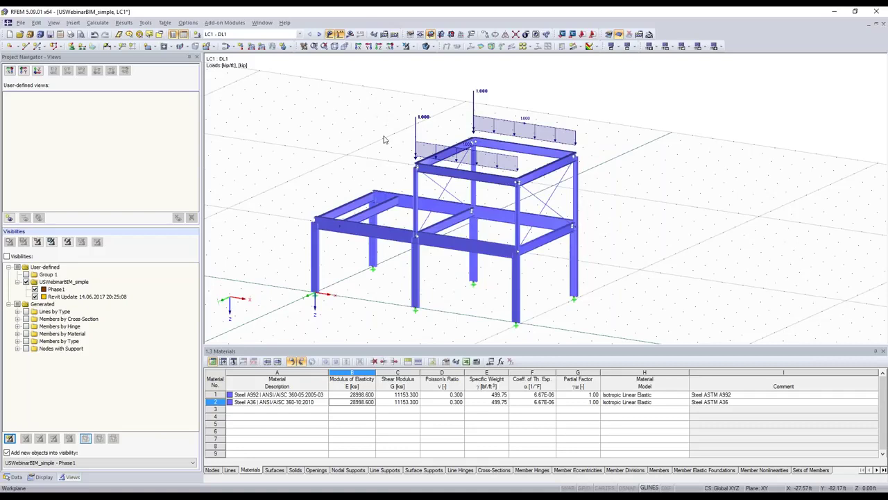
Hide the loads and copy the roof end beam three times along X, spaced evenly between the two roof end beams
click(474, 106)
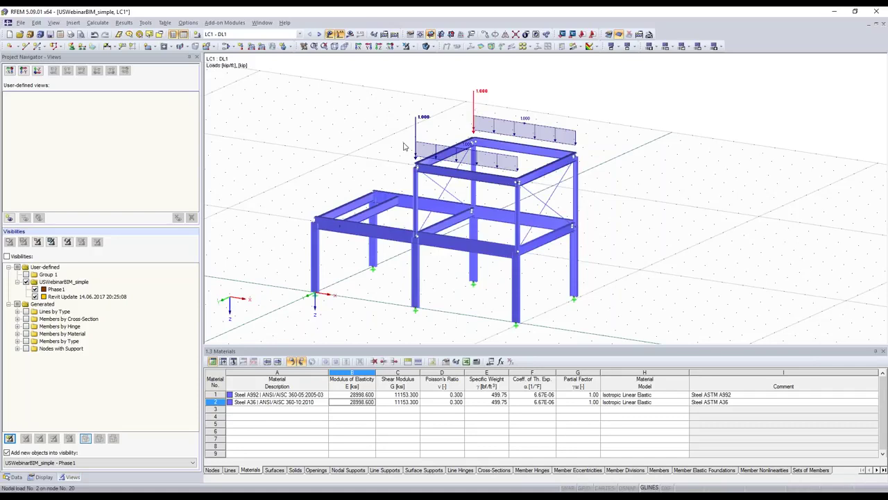
click(339, 34)
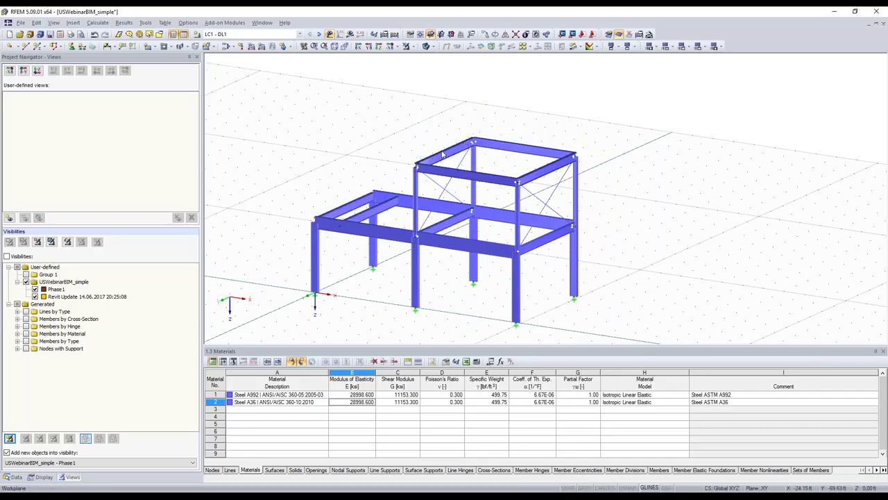
scroll(442, 154, up, 2)
click(442, 149)
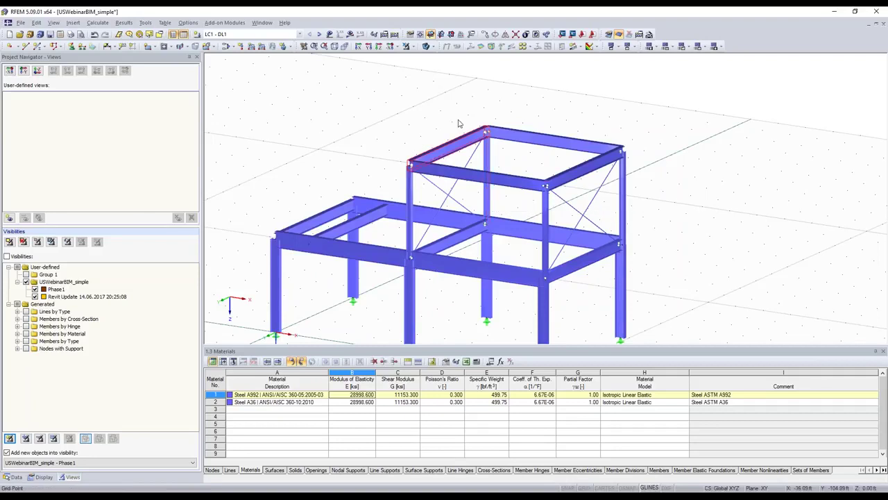
key(ctrl+m)
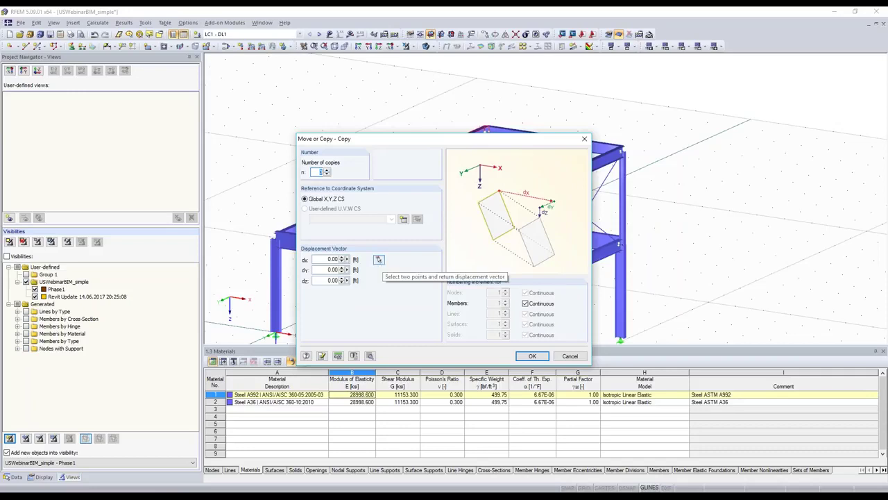
click(378, 259)
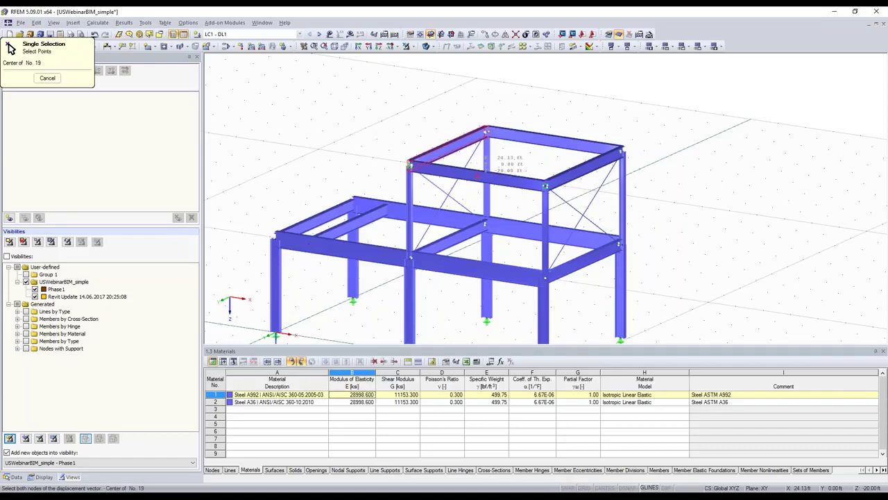
click(477, 176)
double_click(333, 258)
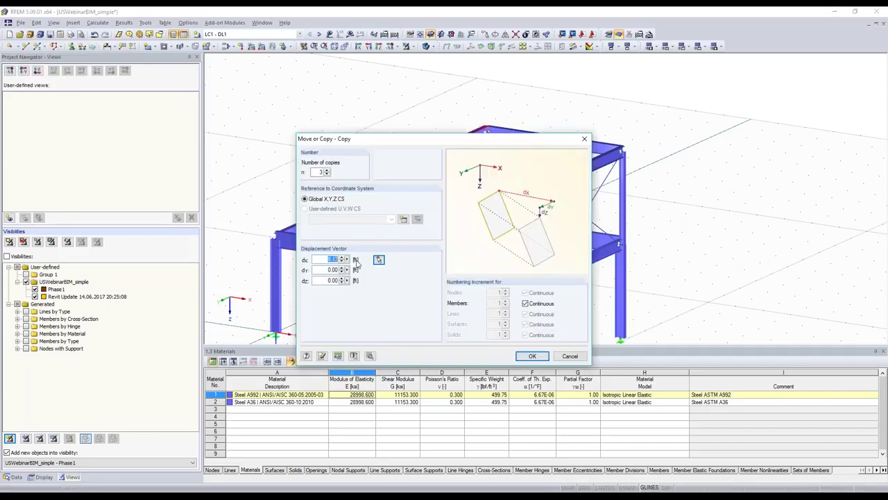
text(4)
click(530, 357)
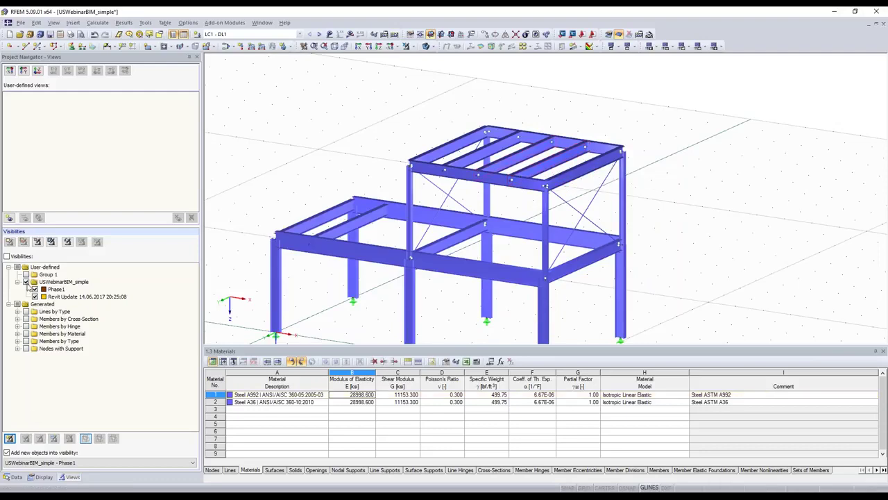
Show only the Phase1 visibility to check the copied roof beams, and cancel visibility mode to display the whole frame
click(8, 259)
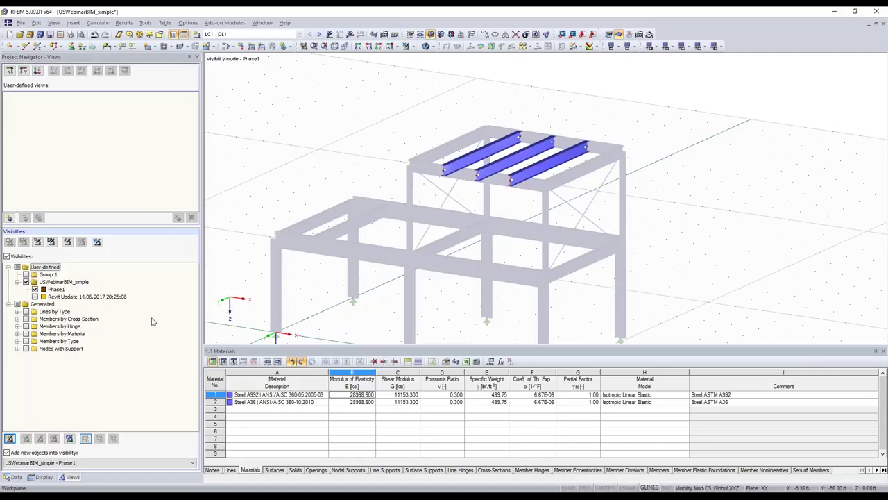
scroll(73, 318, down, 2)
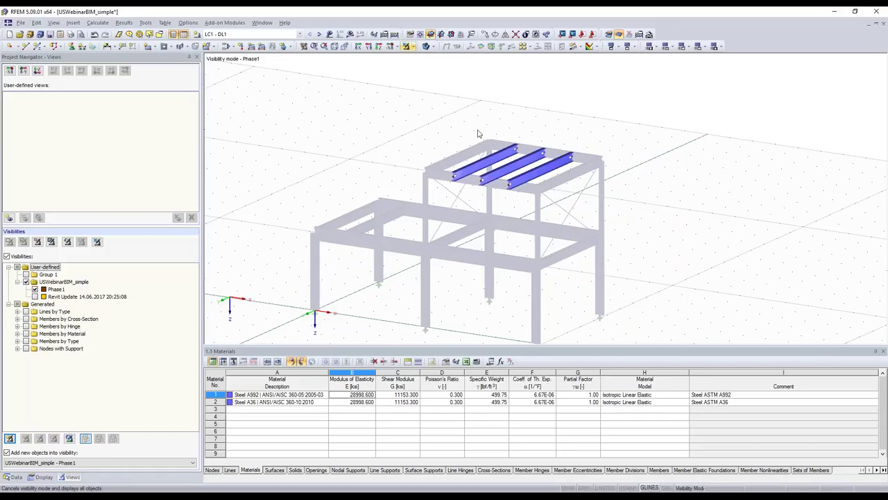
click(408, 46)
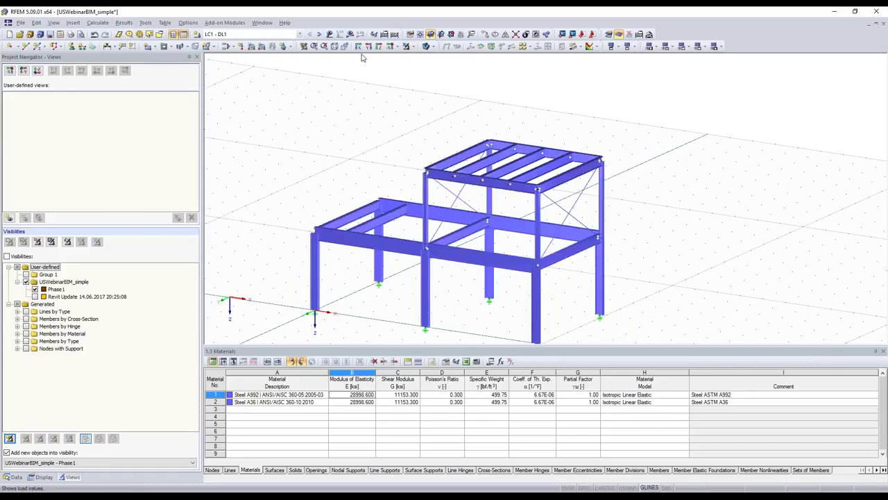
Display the LC1 loads and set the nodal load PZ on node 20 to 2 kip
click(358, 46)
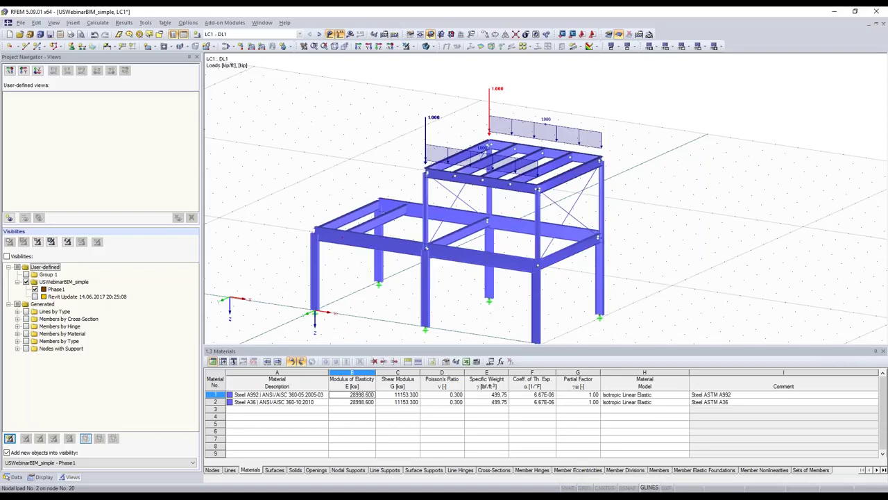
double_click(489, 114)
text(2)
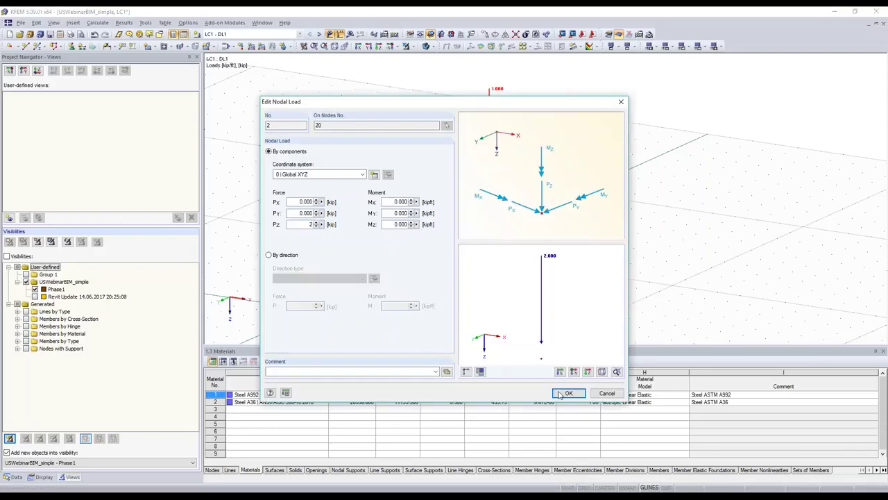
click(567, 393)
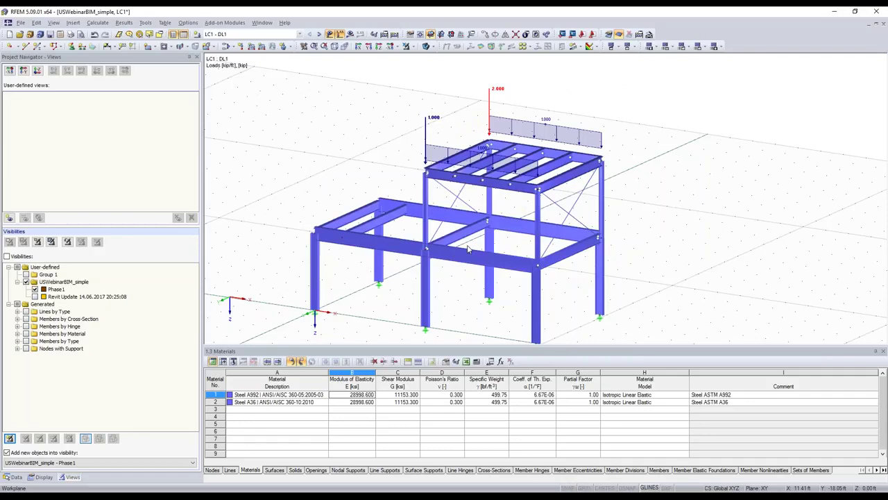
Assign a new AISC W 10x30 cross-section in Steel A992 to the intermediate beam of the lower roof, member 29
middle_drag(468, 249, 471, 205)
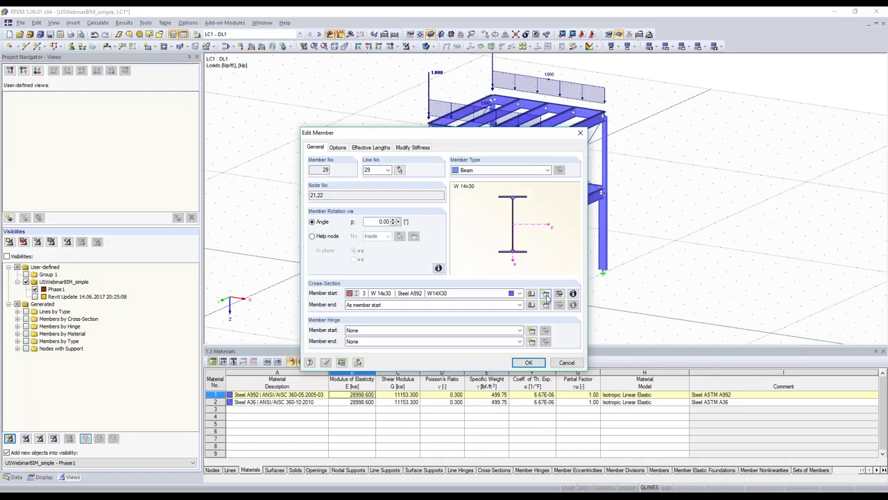
click(545, 293)
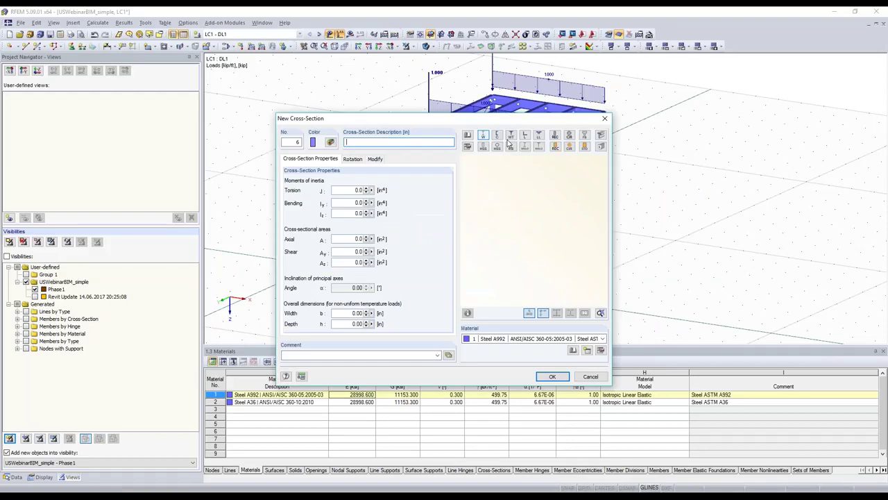
click(483, 136)
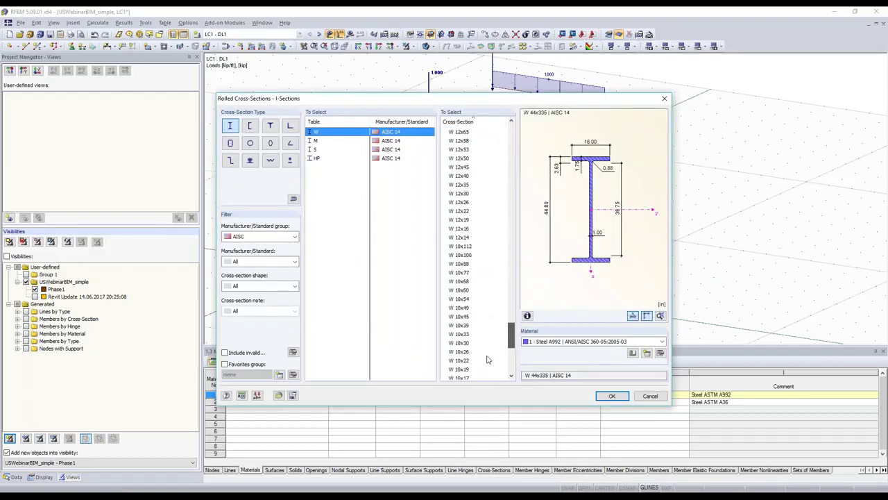
click(479, 342)
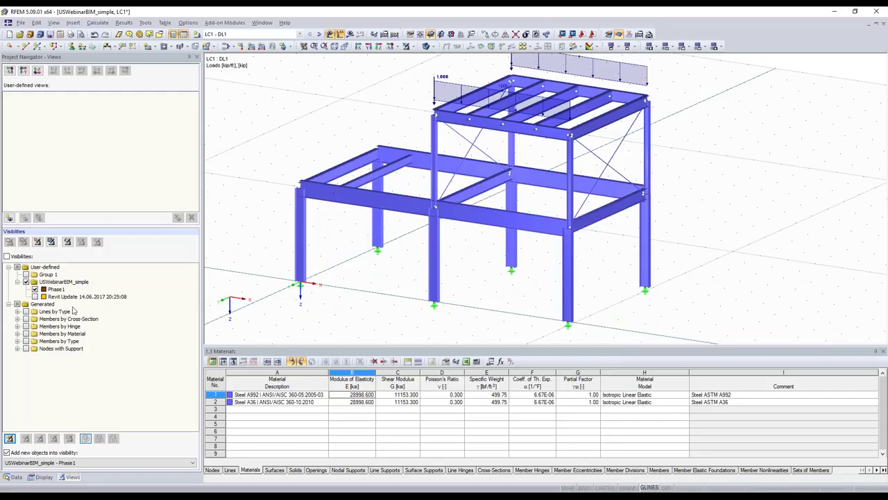
Select the lower intermediate beam, check whether it belongs to the Phase1 visibility, and return to the full frame display
click(373, 179)
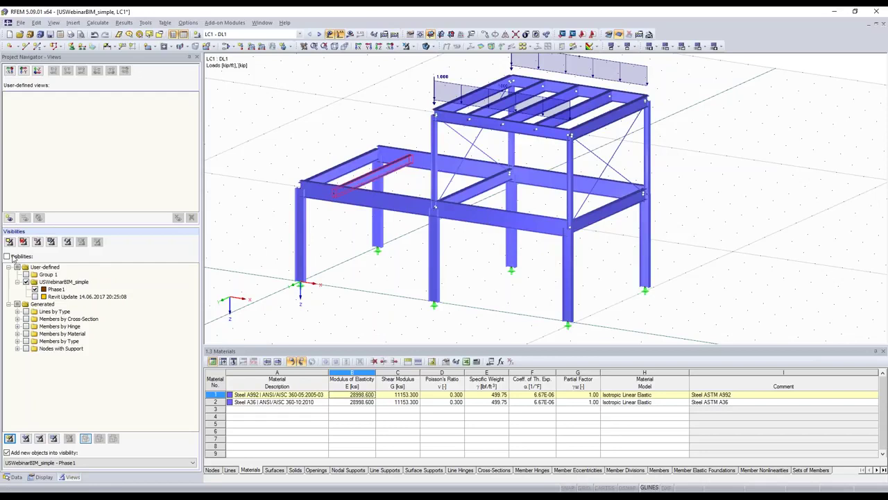
click(10, 256)
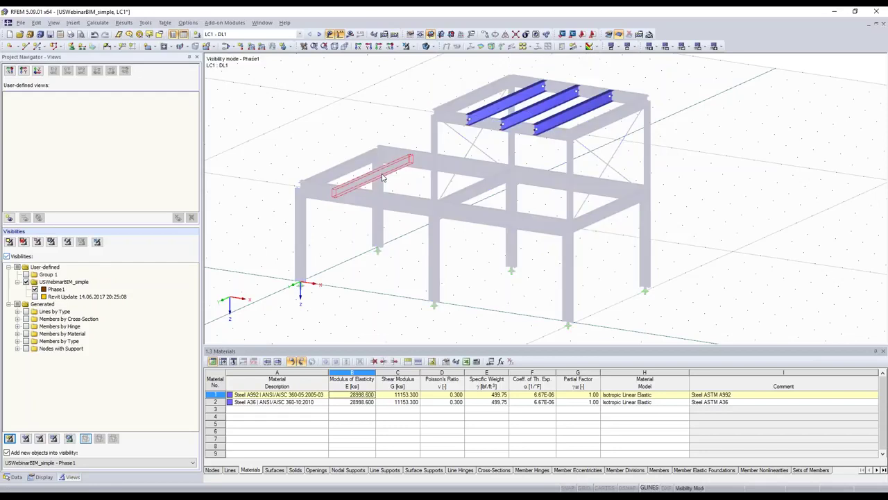
click(407, 48)
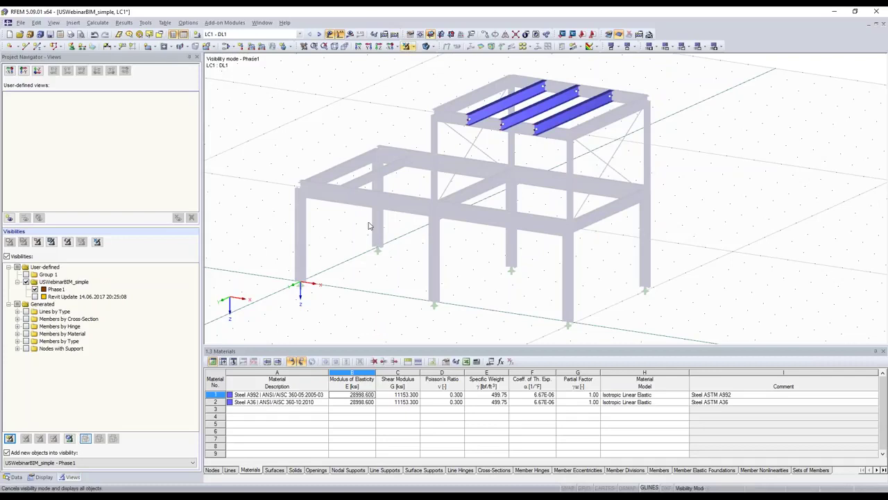
Add the lower intermediate beam to the Phase1 user-defined visibility
click(375, 176)
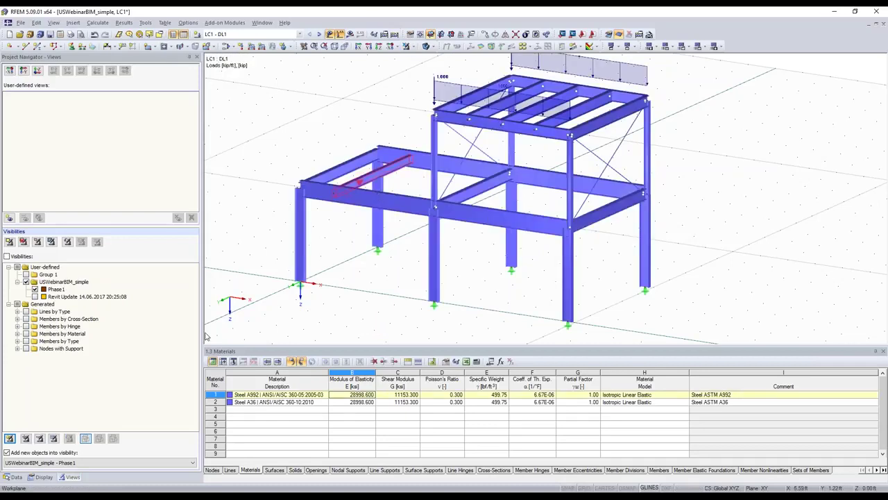
click(56, 289)
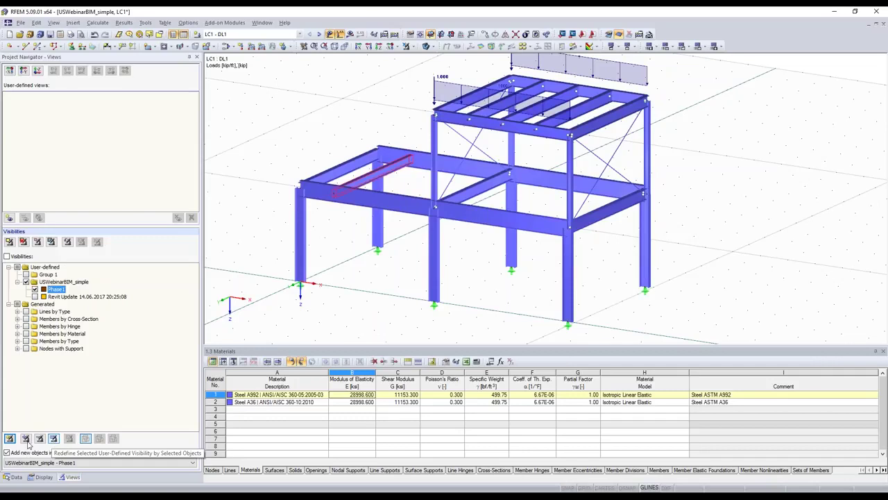
click(26, 438)
click(269, 314)
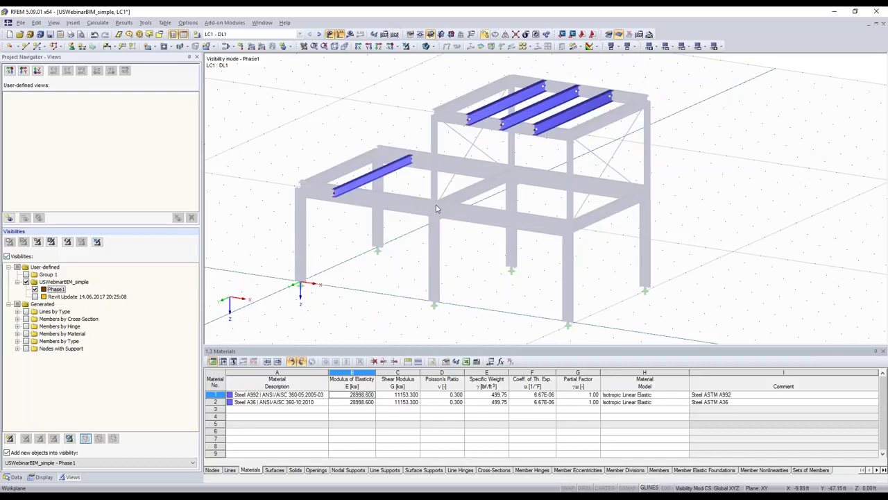
Select all four beams shown in the Phase1 visibility
scroll(437, 208, down, 1)
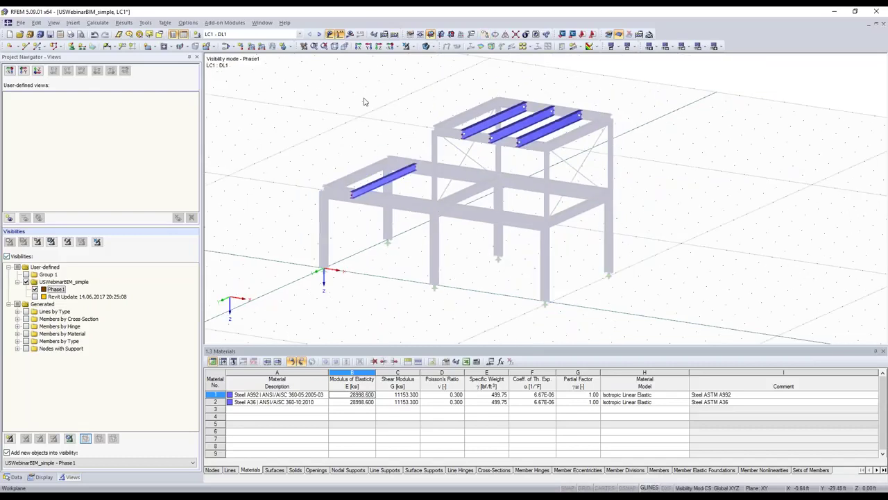
scroll(364, 101, down, 1)
drag(364, 101, 636, 269)
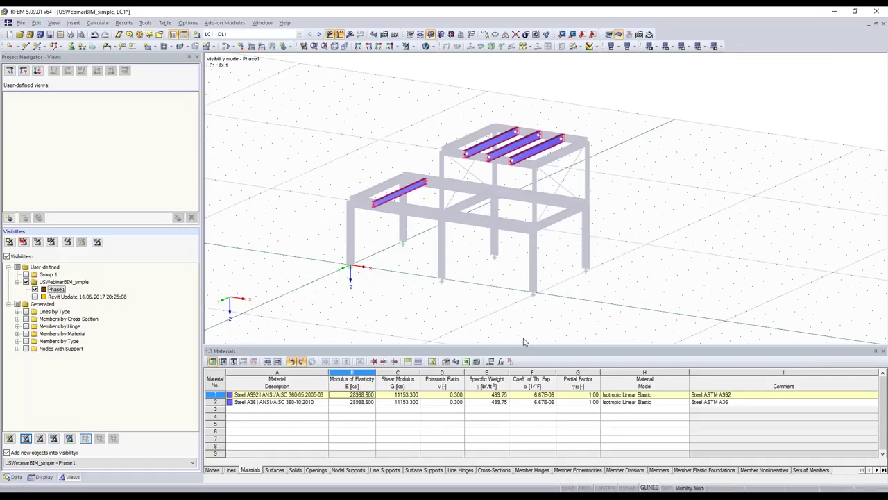
Switch to Revit and open the Analytical Model 3D view with the whole frame in view
key(alt+Tab)
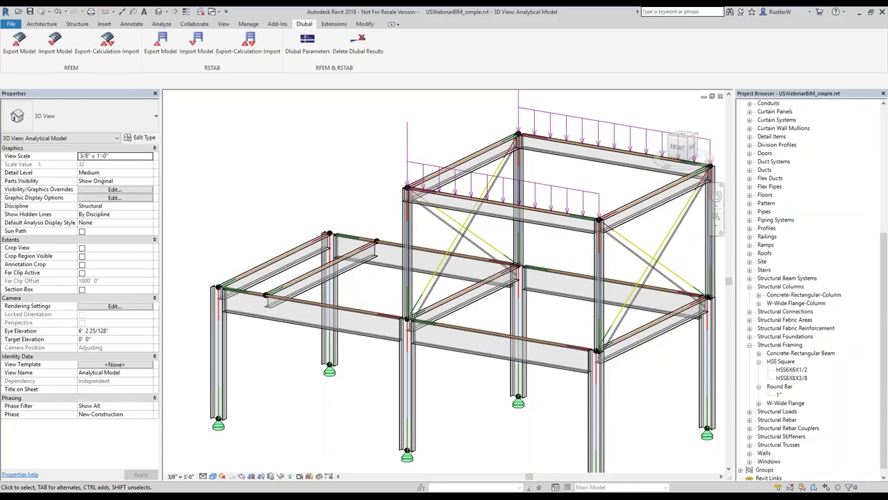
scroll(639, 260, down, 2)
middle_drag(638, 260, 541, 257)
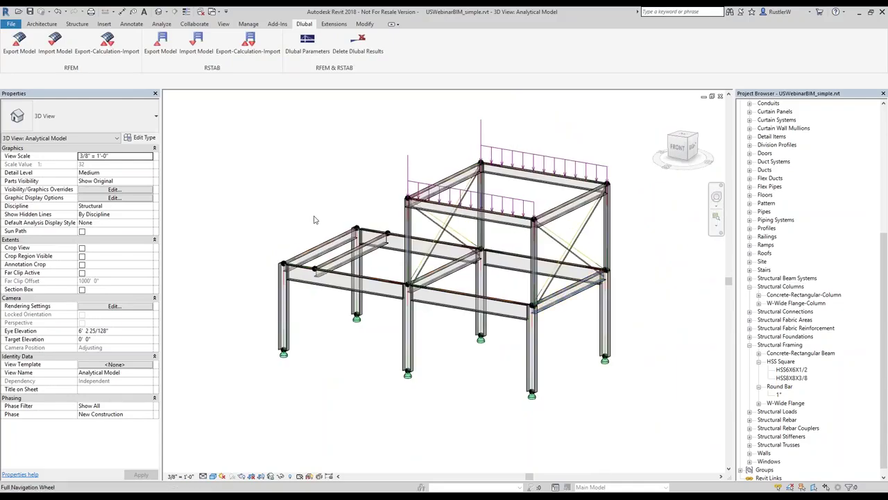
scroll(759, 247, up, 1)
scroll(760, 247, up, 8)
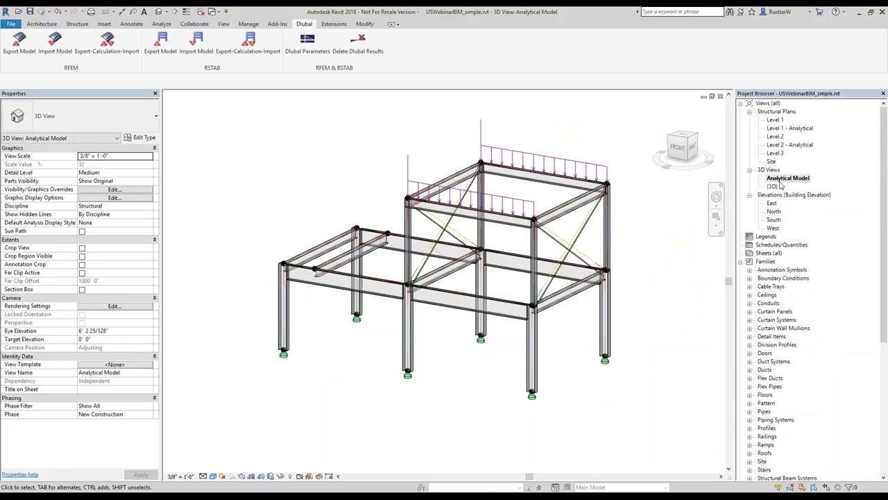
double_click(782, 179)
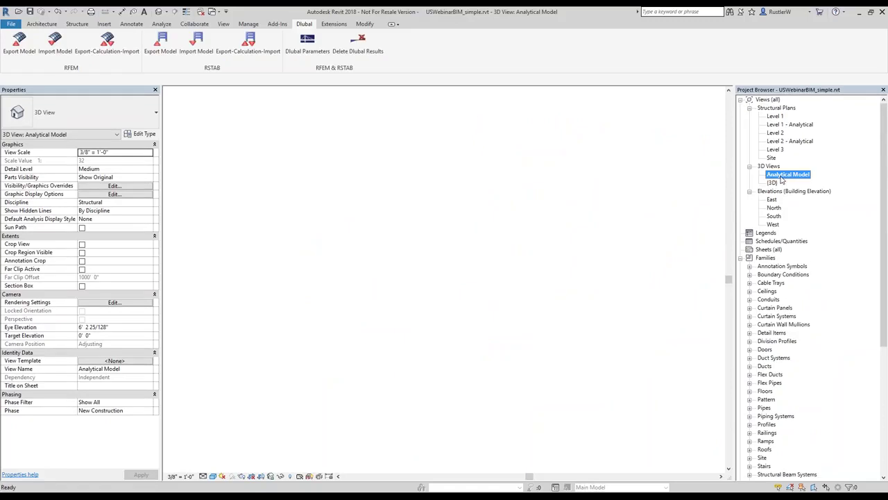
Duplicate the Analytical Model 3D view and rename the copy UPdate 1
right_click(782, 177)
mouse_move(798, 253)
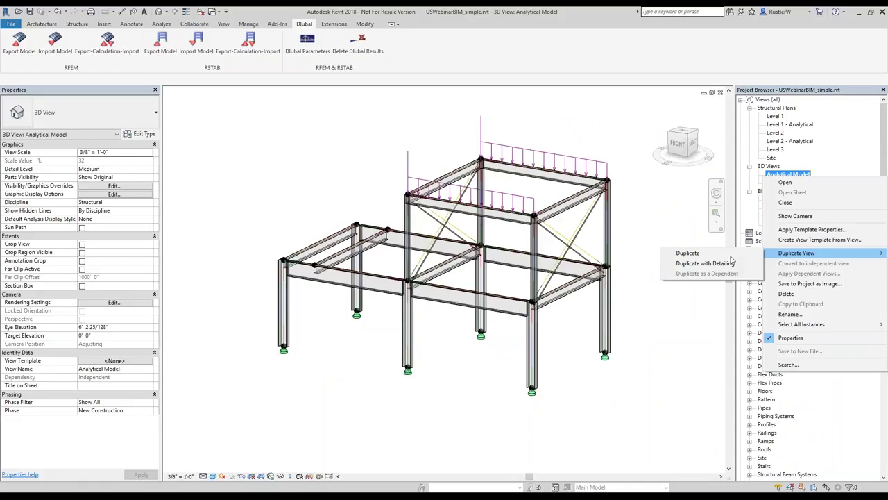
click(730, 261)
right_click(795, 184)
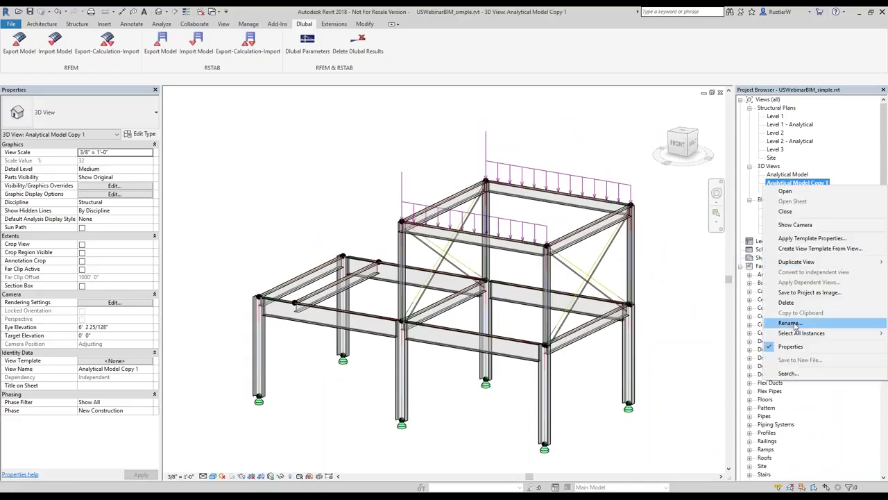
click(790, 323)
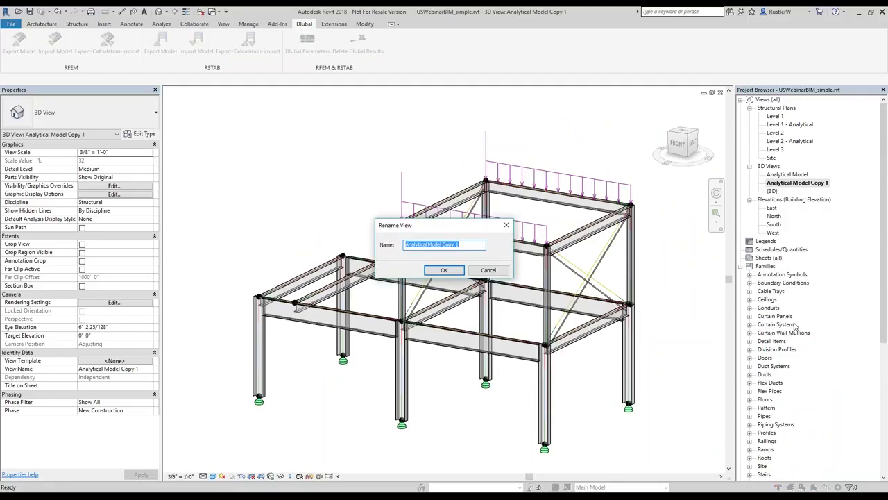
text(UPdate 1)
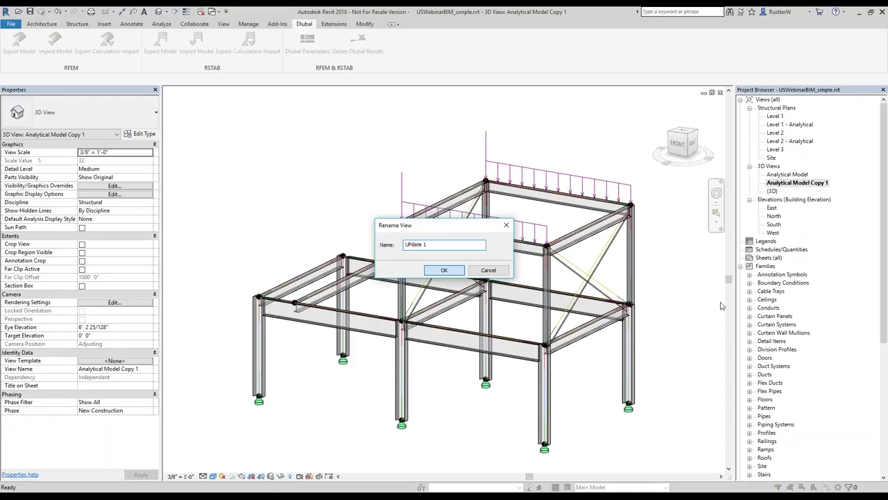
key(Return)
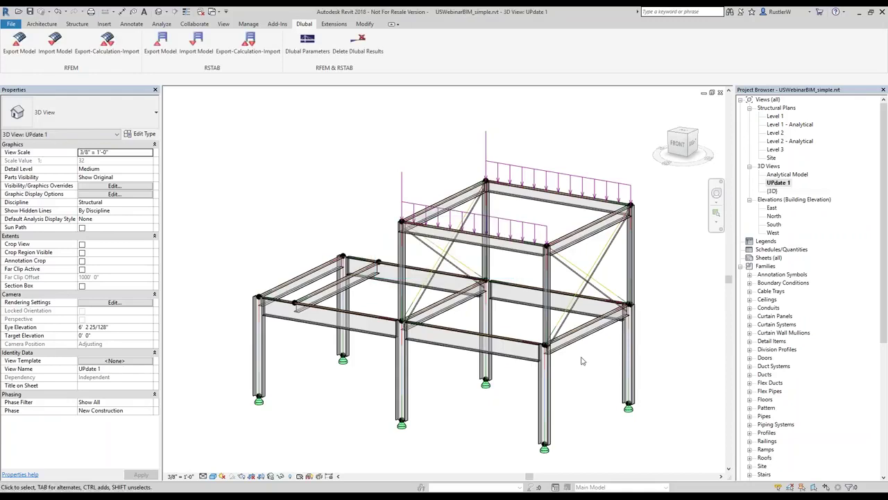
Select the entire frame with its loads and supports in the UPdate 1 view and hide these elements in the view
drag(582, 360, 204, 99)
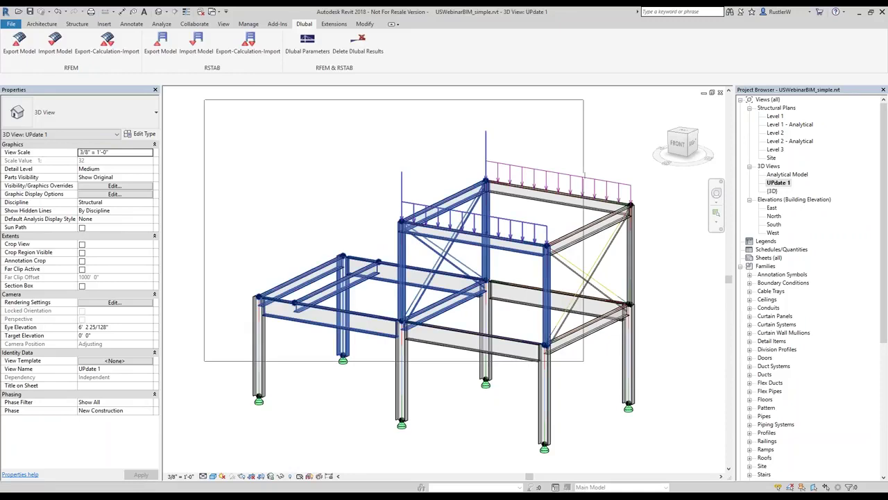
right_click(631, 109)
mouse_move(694, 174)
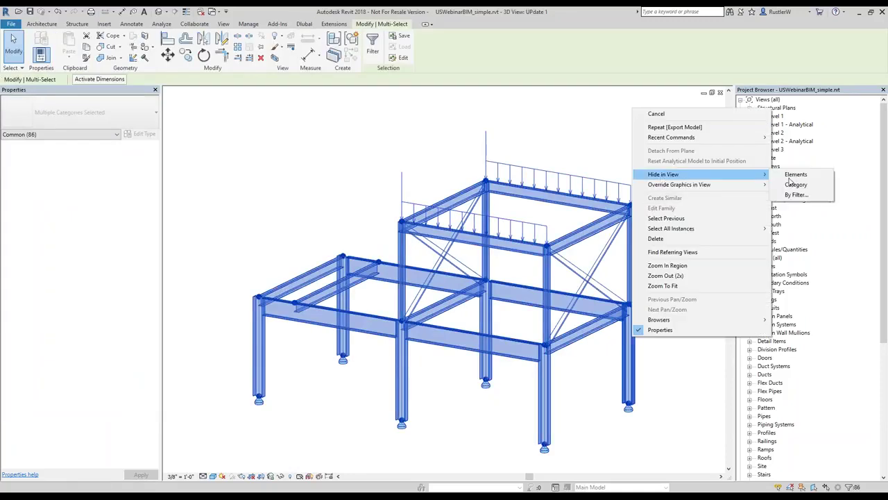
key(Return)
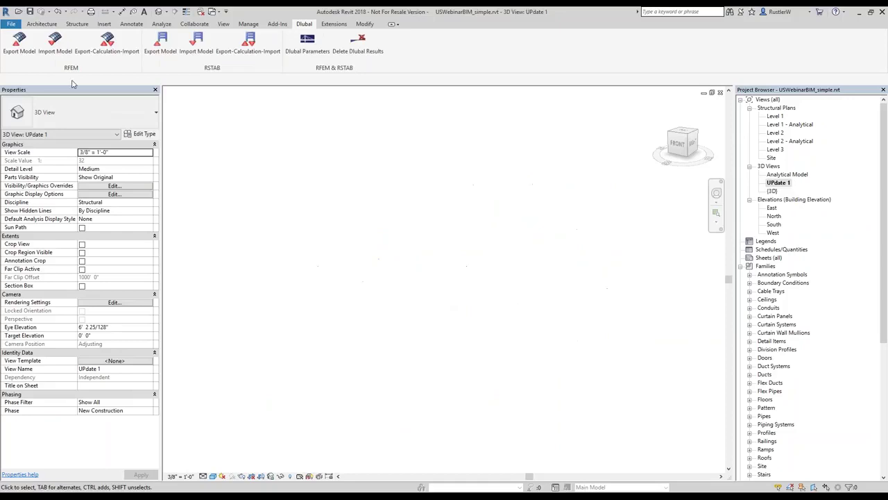
Import only the selected objects from RFEM, updating the existing structure without removing absent objects and without applying loads
click(60, 54)
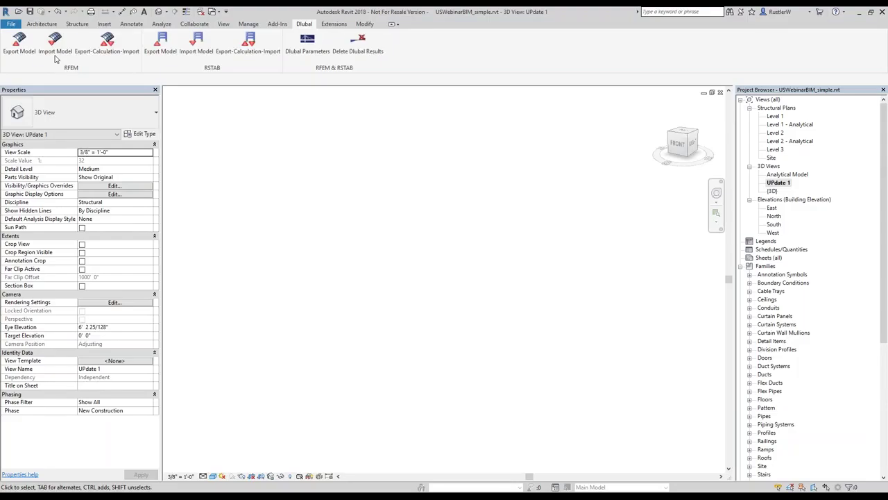
click(55, 58)
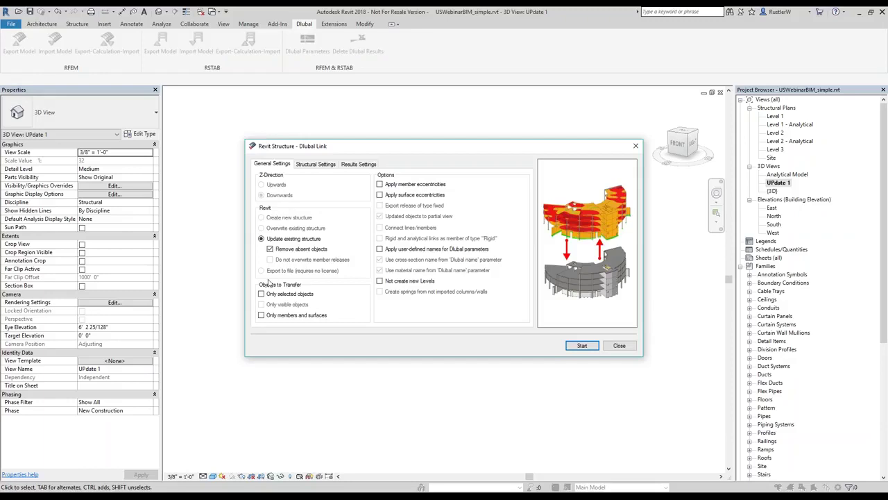
click(262, 294)
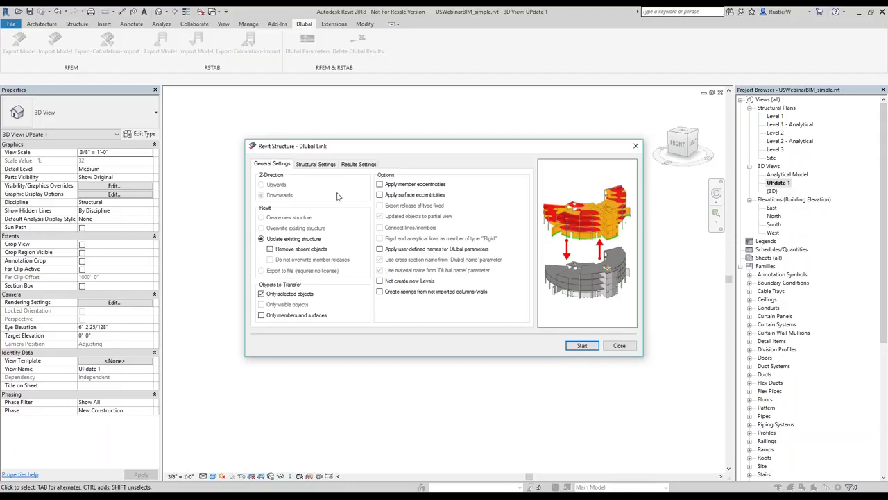
click(316, 165)
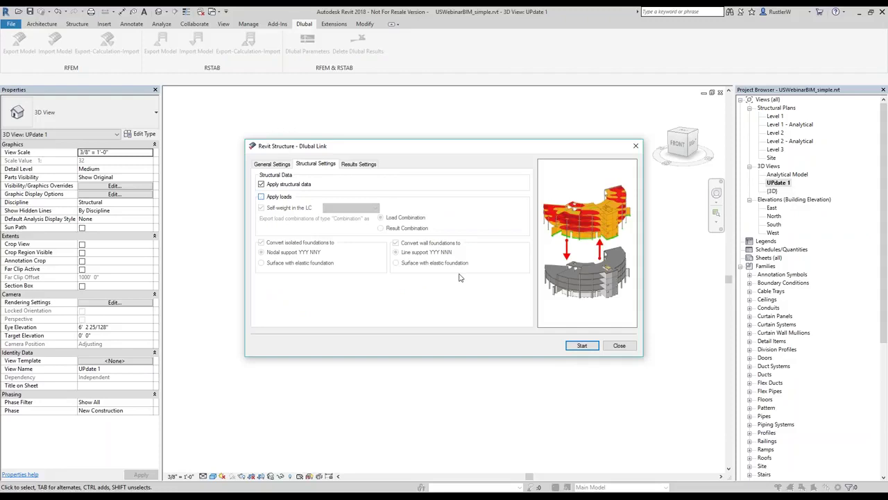
click(583, 346)
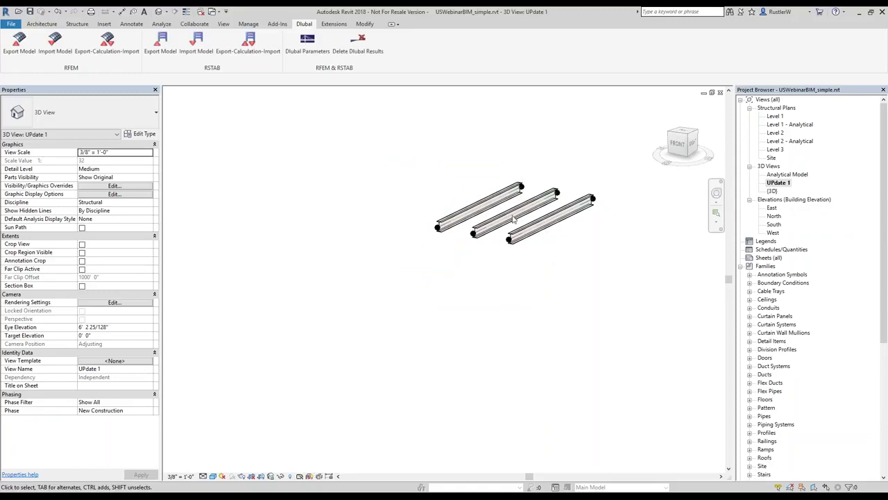
Inspect the imported beams in the UPdate 1 view and reopen the Analytical Model 3D view to examine them in the frame
click(513, 219)
click(588, 286)
click(778, 175)
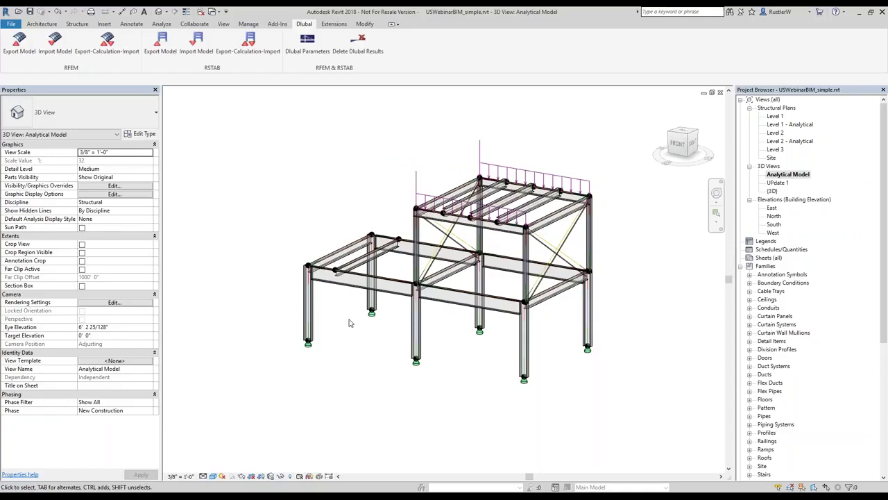
scroll(349, 322, up, 1)
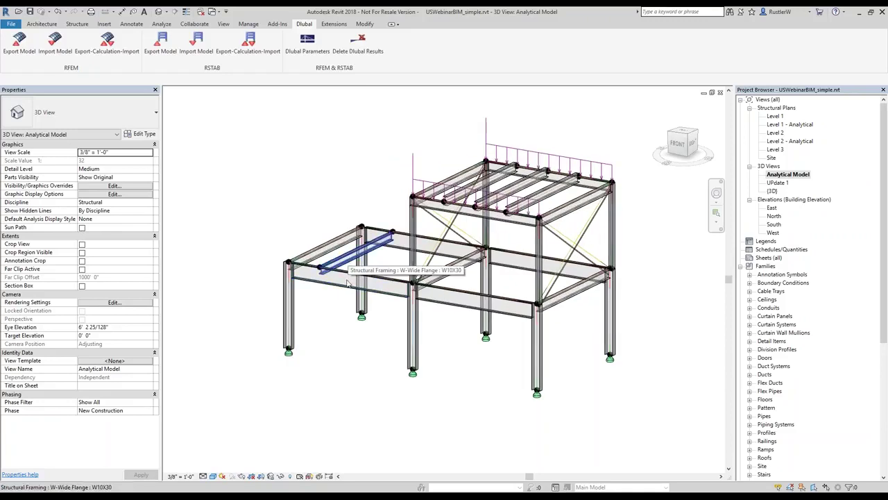
click(348, 283)
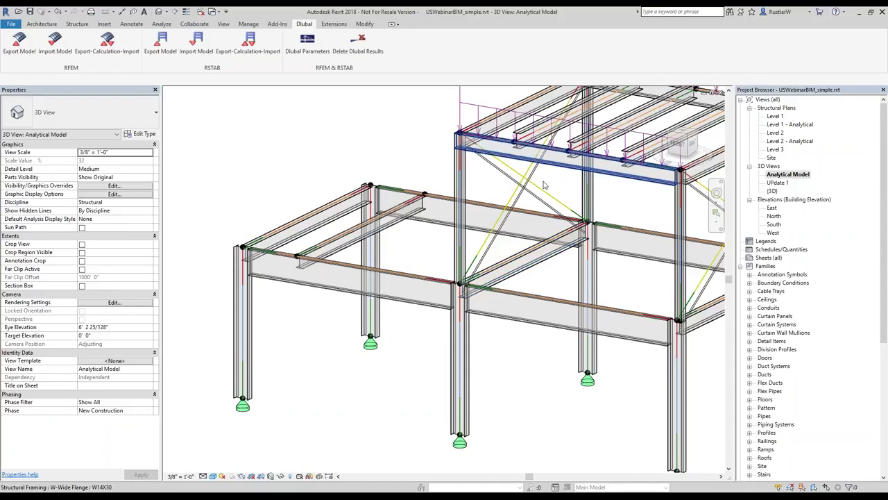
Set the z Justification of the three new upper intermediate beams to Top
shift+middle_drag(545, 185, 635, 200)
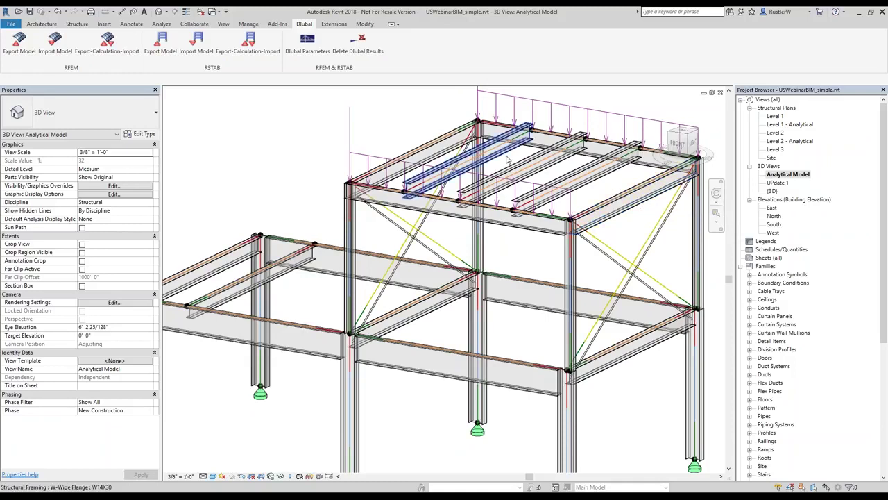
click(534, 182)
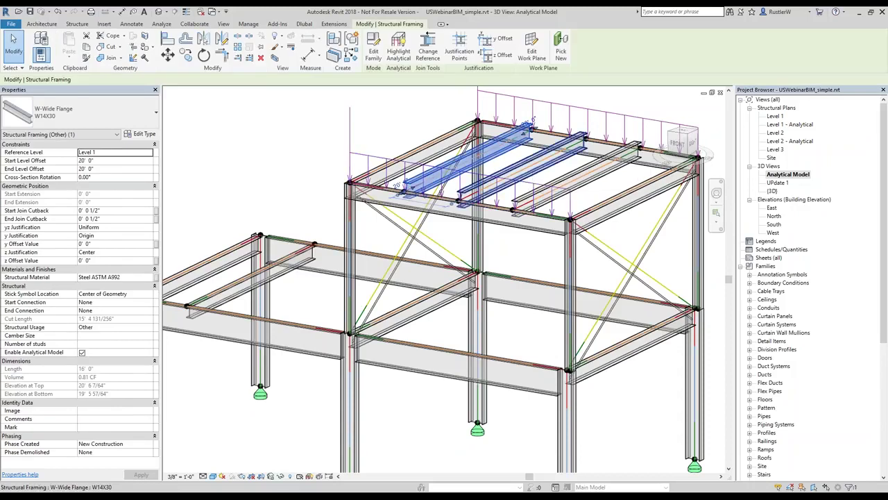
ctrl+click(529, 125)
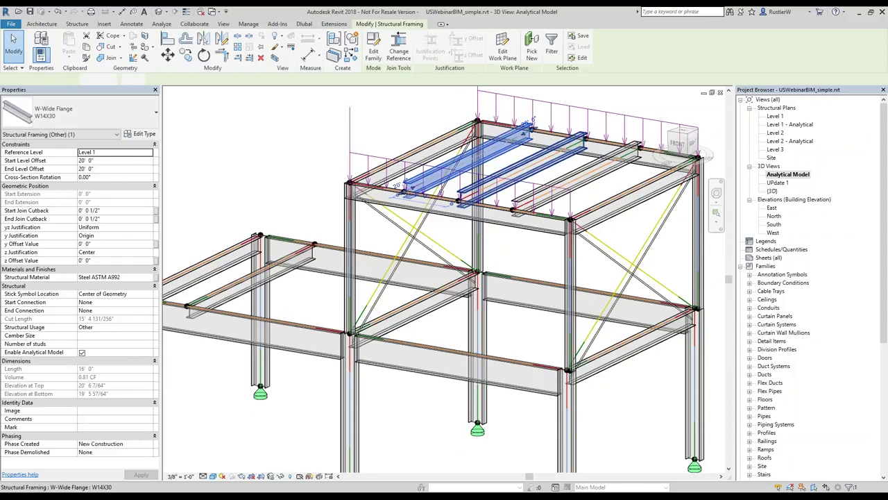
ctrl+click(522, 167)
ctrl+click(577, 177)
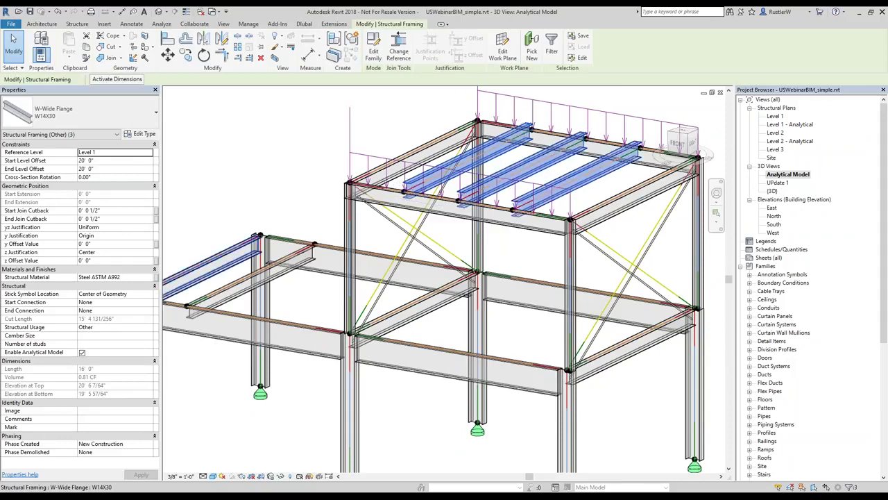
click(139, 254)
click(142, 256)
click(97, 264)
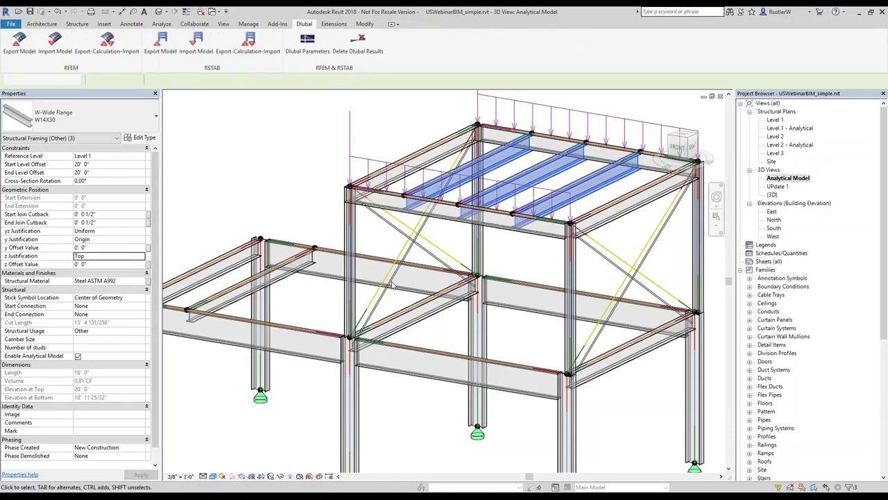
key(Escape)
Examine the lower intermediate beam up close and review the whole frame
middle_drag(292, 238, 356, 199)
scroll(354, 276, up, 3)
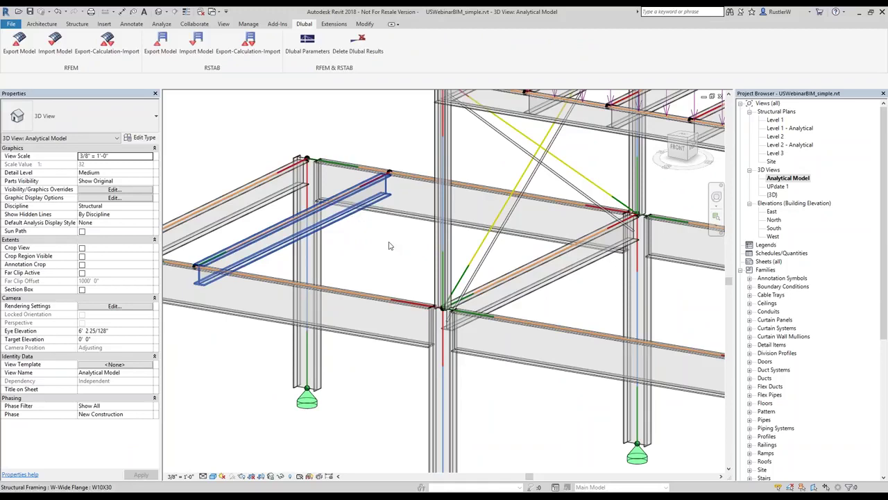
scroll(390, 245, down, 3)
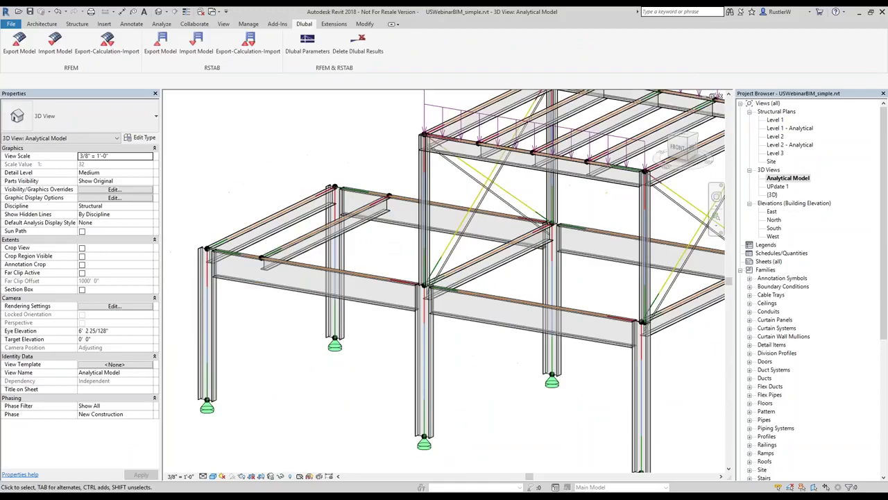
scroll(378, 258, down, 2)
scroll(392, 291, down, 1)
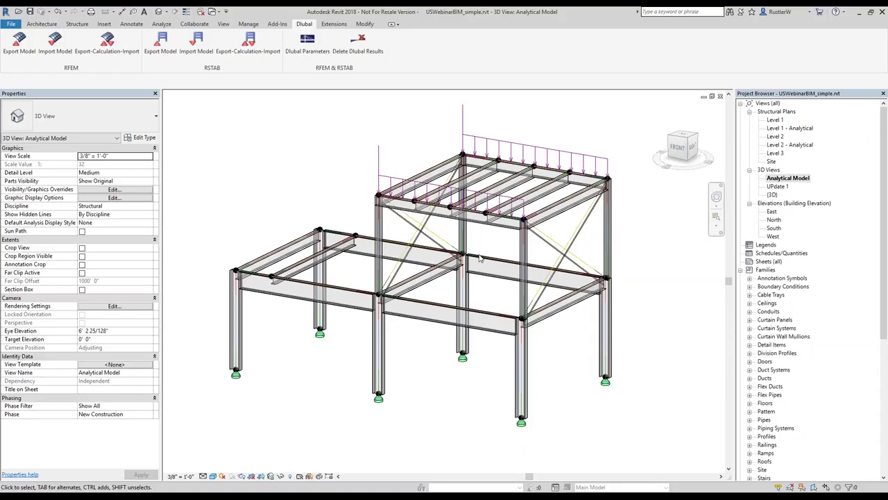
Switch to RFEM, cancel the Phase1 visibility mode to display the full frame, and calculate load case LC1
key(alt+Tab)
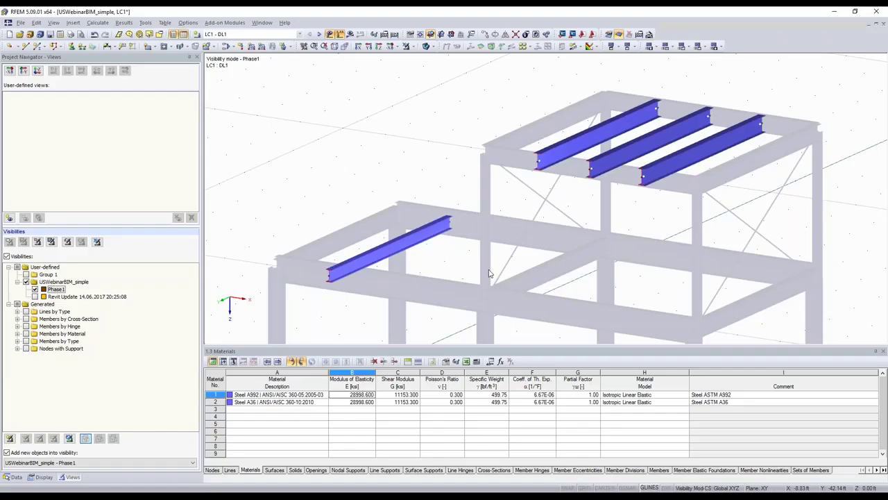
scroll(488, 272, down, 2)
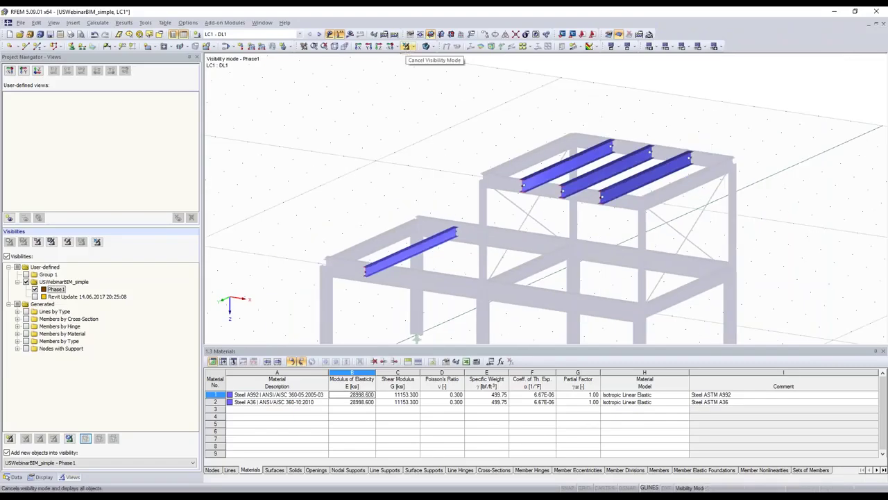
click(406, 46)
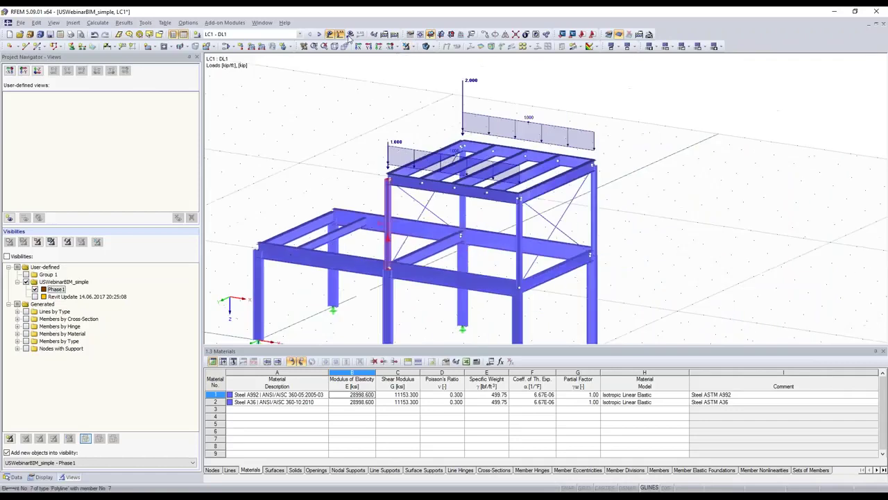
click(349, 34)
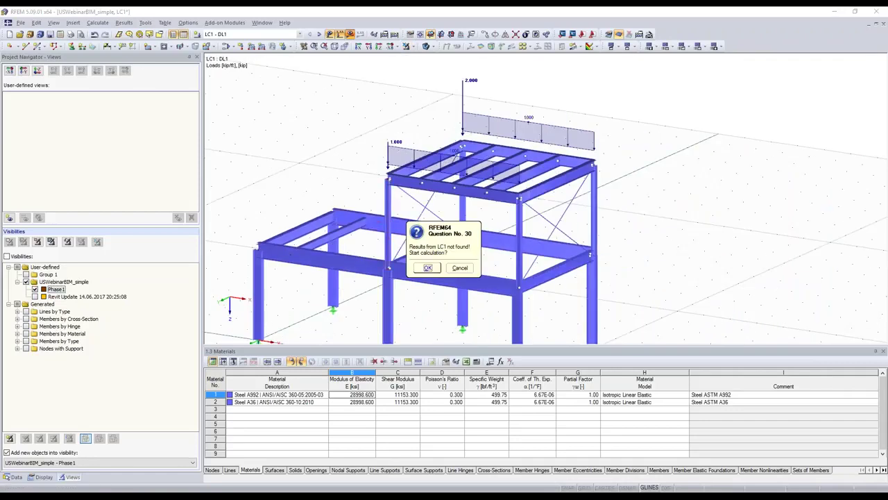
click(428, 267)
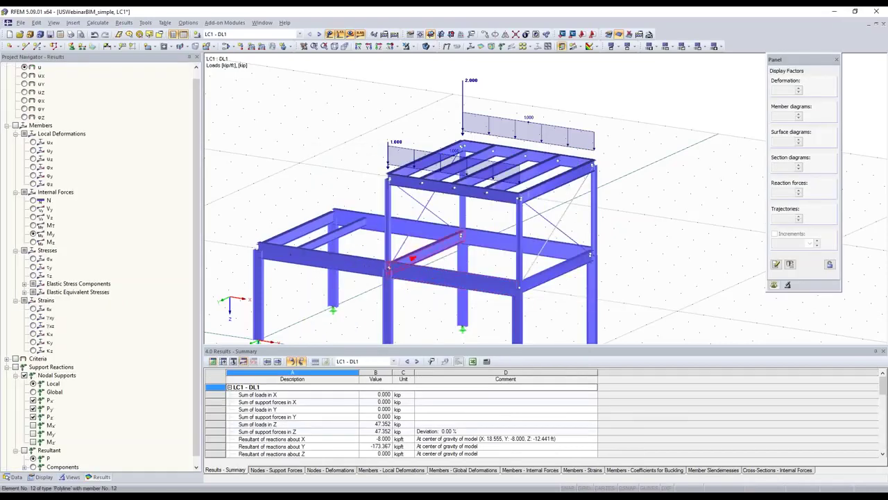
Display the frame as a wireframe model and review its members and loads
scroll(515, 151, down, 1)
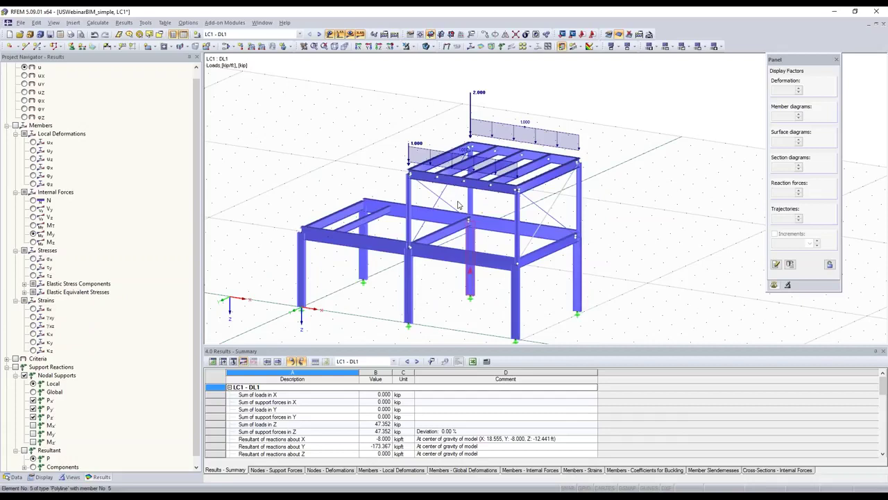
click(426, 47)
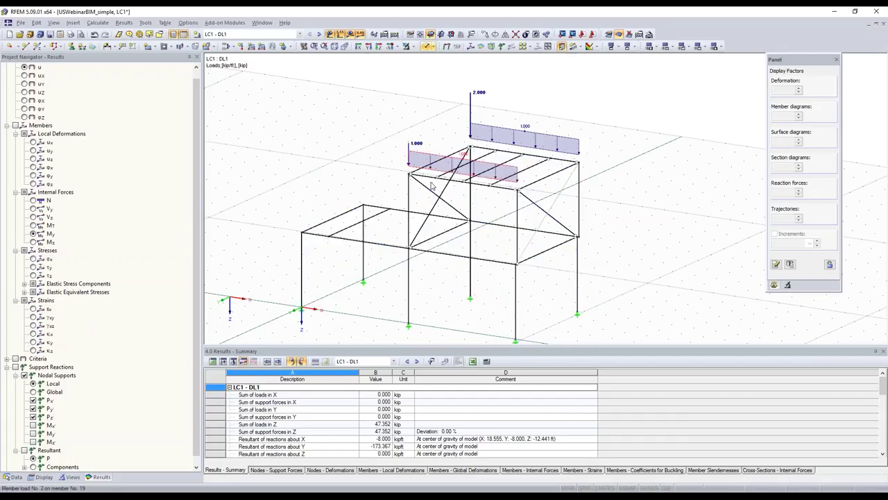
scroll(462, 182, up, 2)
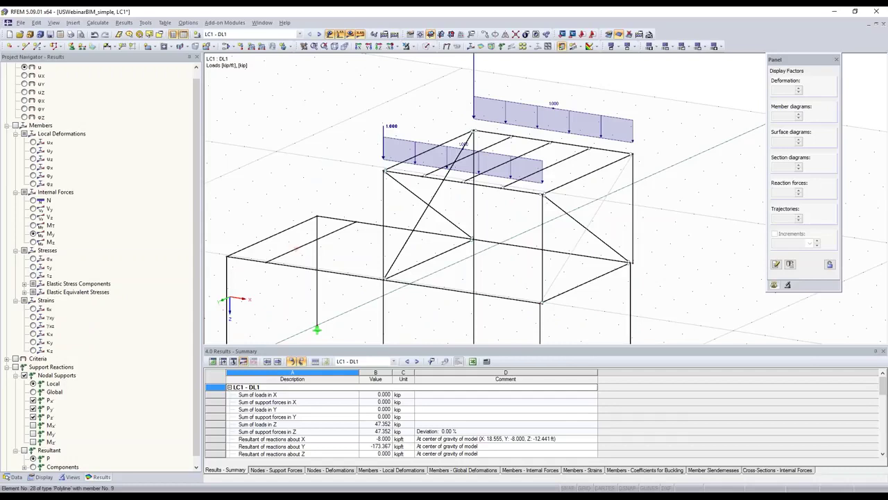
scroll(457, 198, down, 1)
scroll(444, 222, down, 1)
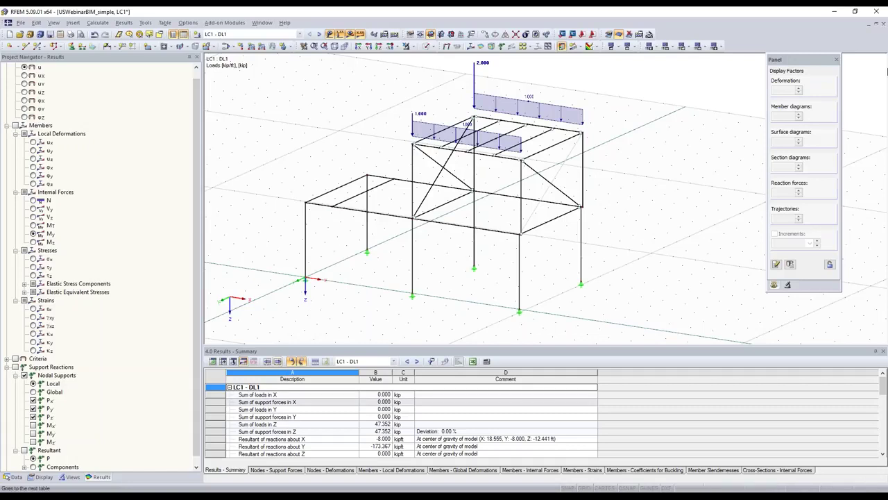
Close the RFEM model and save it as USWebinarBIM_simple.rf5 in the IFC folder
click(883, 25)
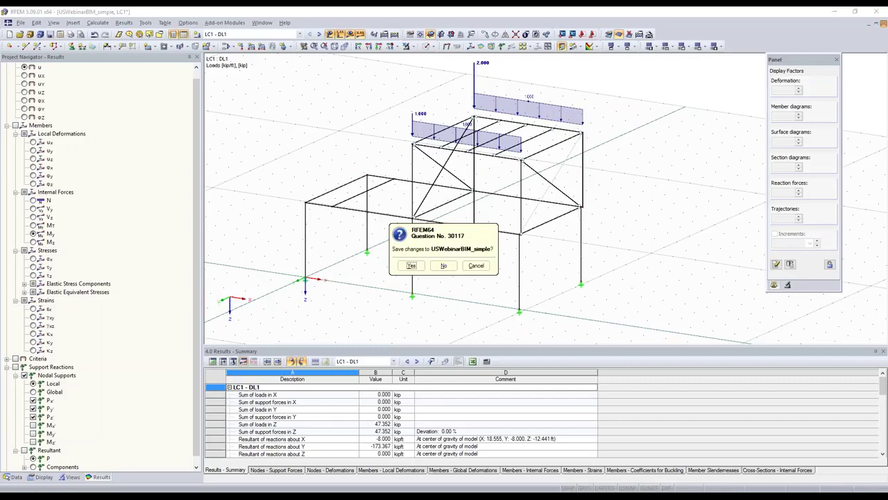
click(444, 266)
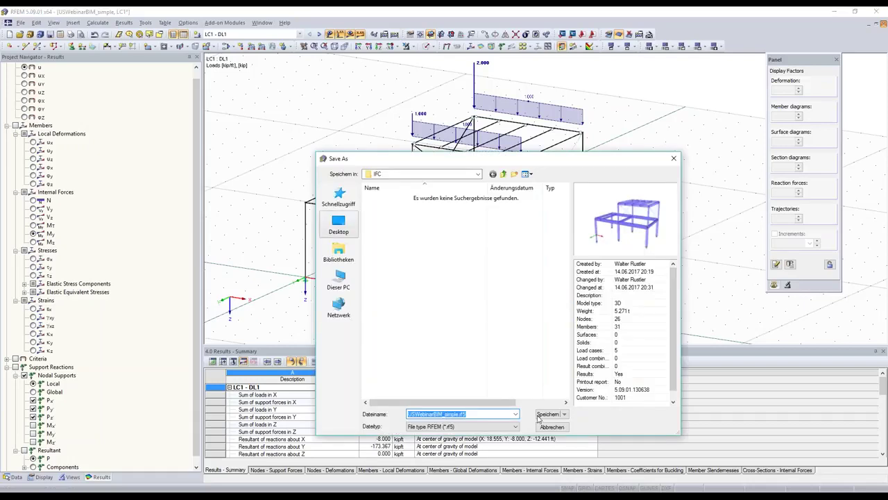
key(Return)
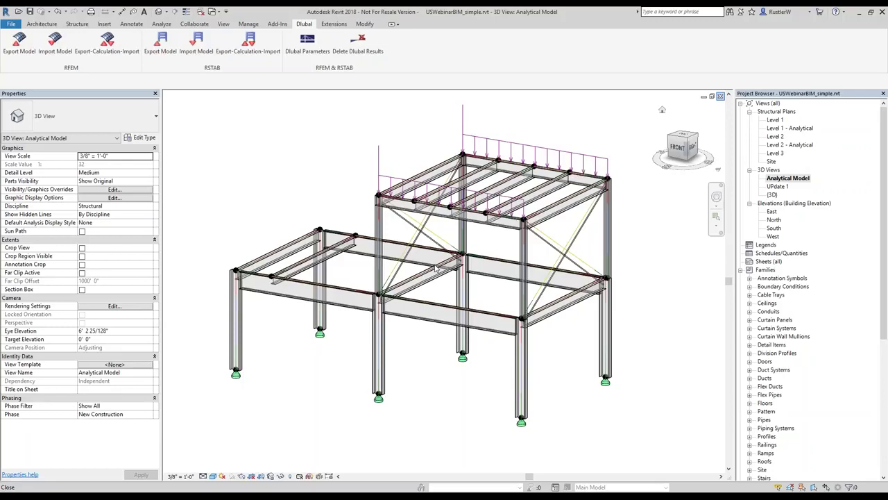
Switch to Revit, close all open views of USWebinarBIM_simple, and open the recent project USWebinarBIM2
click(720, 96)
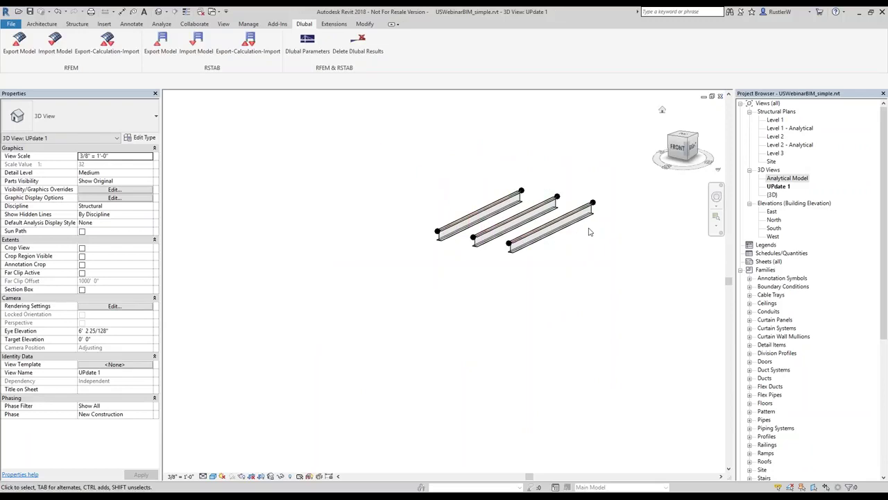
click(720, 95)
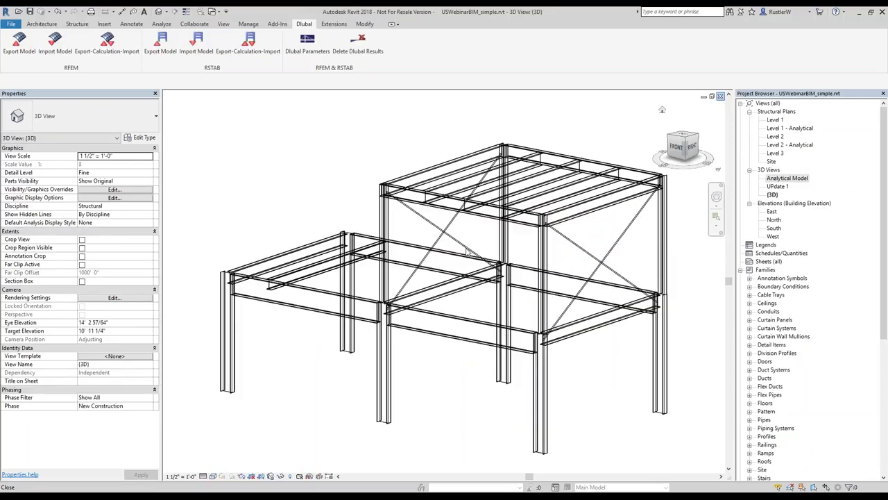
click(446, 263)
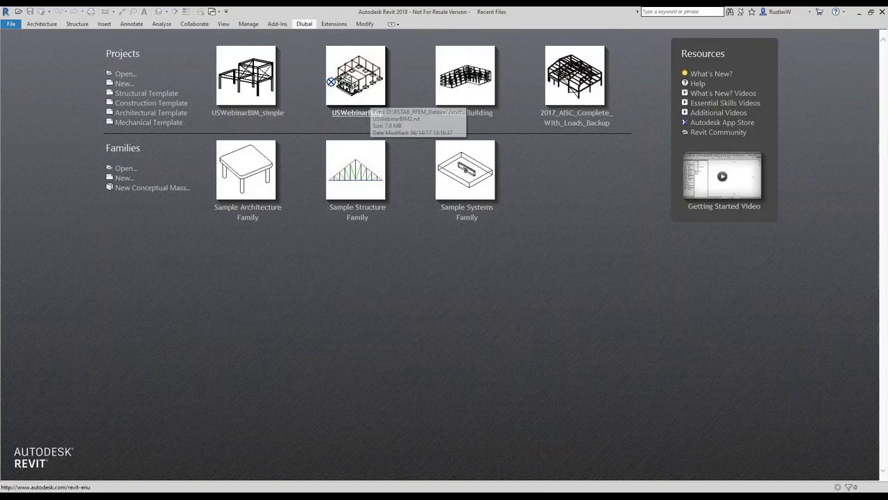
click(331, 82)
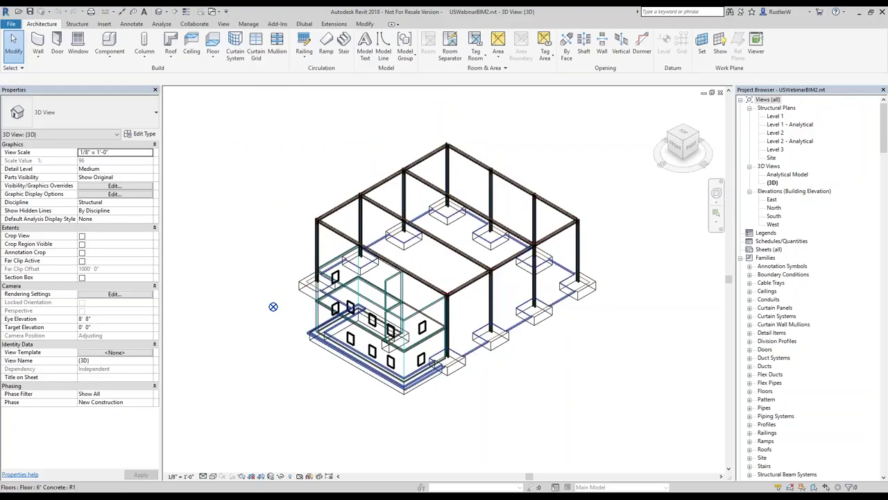
Examine the building's steel frame, two-storey walls and column footings from a lower angle in the 3D view
mouse_move(272, 305)
shift+middle_down()
mouse_move(309, 303)
mouse_move(271, 298)
shift+middle_up()
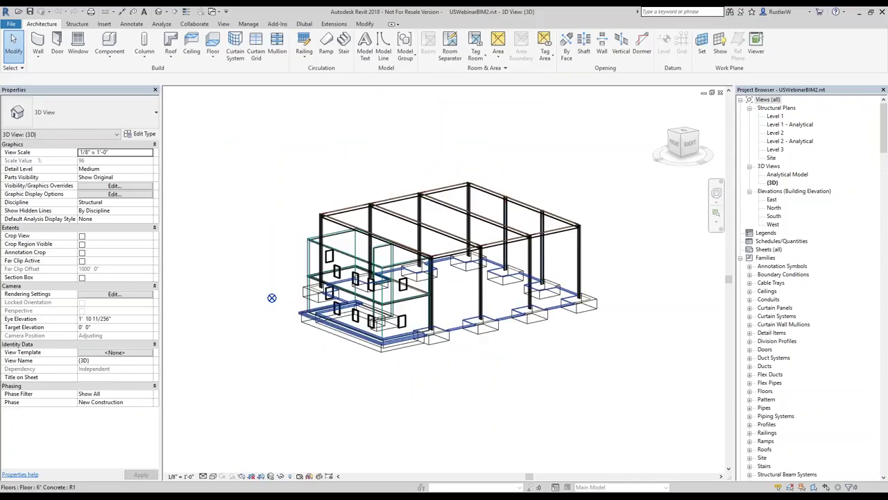
scroll(542, 333, up, 2)
click(511, 353)
click(507, 356)
scroll(511, 352, down, 2)
middle_drag(510, 352, 526, 350)
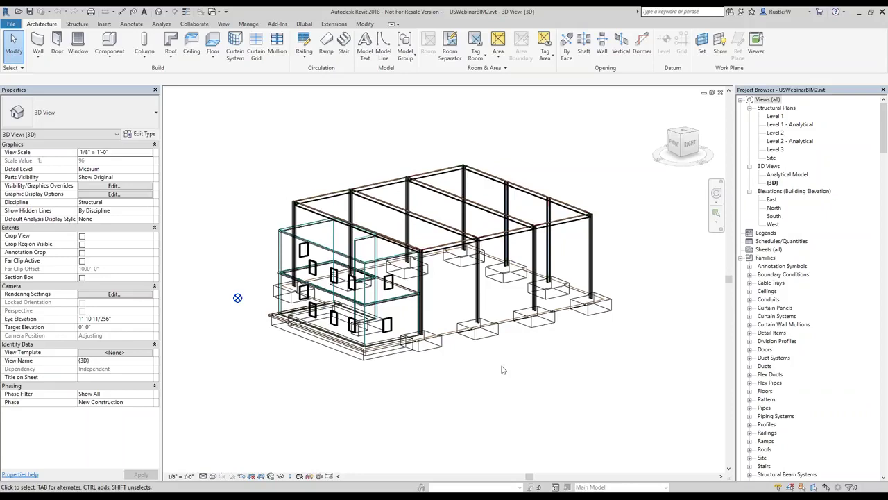
scroll(447, 284, up, 2)
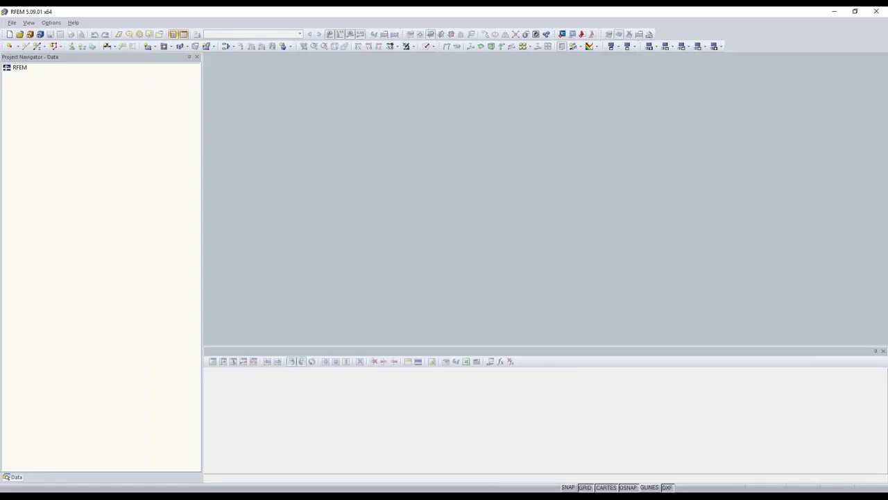
Configure the Dlubal export to RFEM to create a new structure from the whole model
click(296, 444)
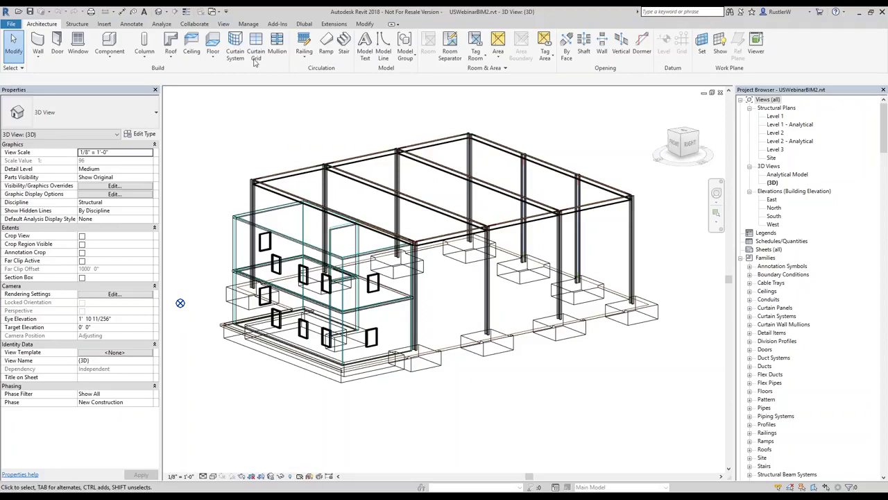
click(304, 23)
click(23, 46)
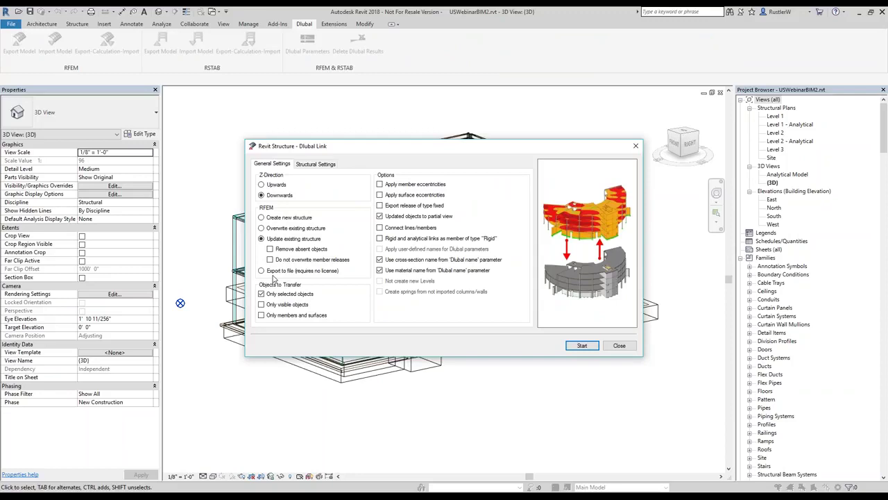
click(262, 217)
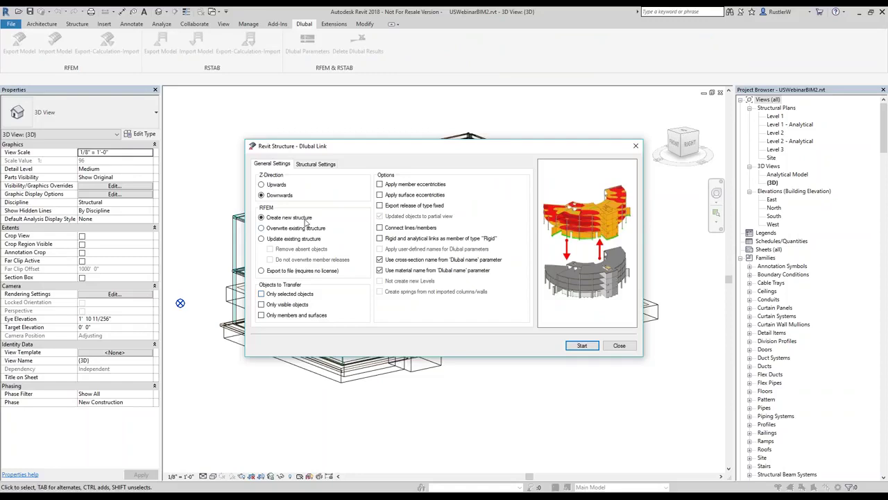
Convert both isolated and wall foundations to surfaces with elastic foundation, and start the export to RFEM
click(316, 164)
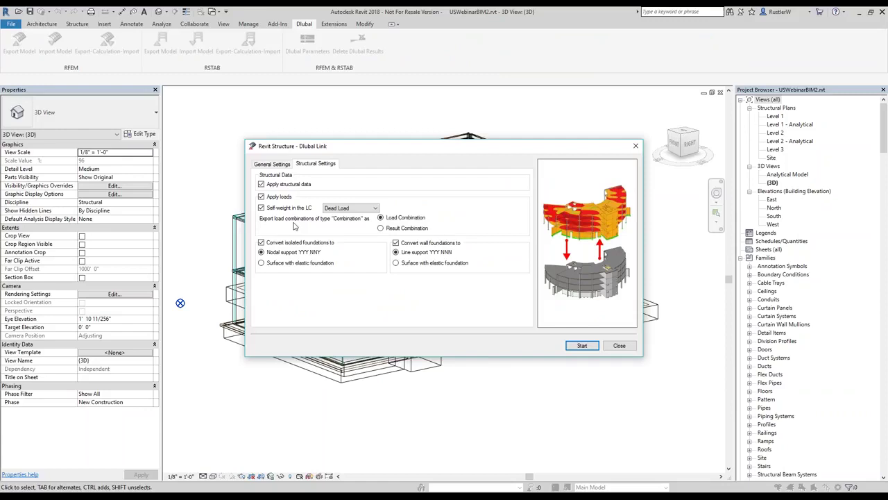
click(271, 261)
click(433, 262)
click(583, 348)
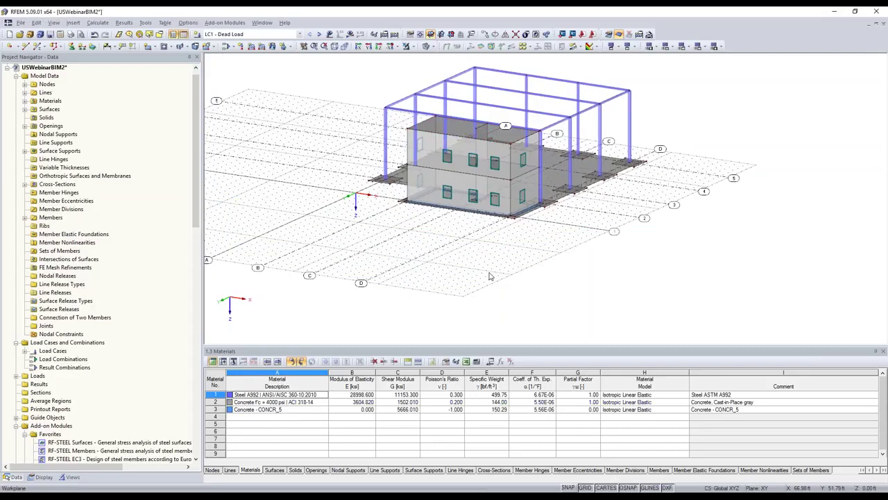
Inspect the building's foundations in RFEM and check the general properties of a corner column's footing surface
scroll(489, 276, up, 3)
scroll(522, 289, down, 2)
scroll(322, 236, up, 2)
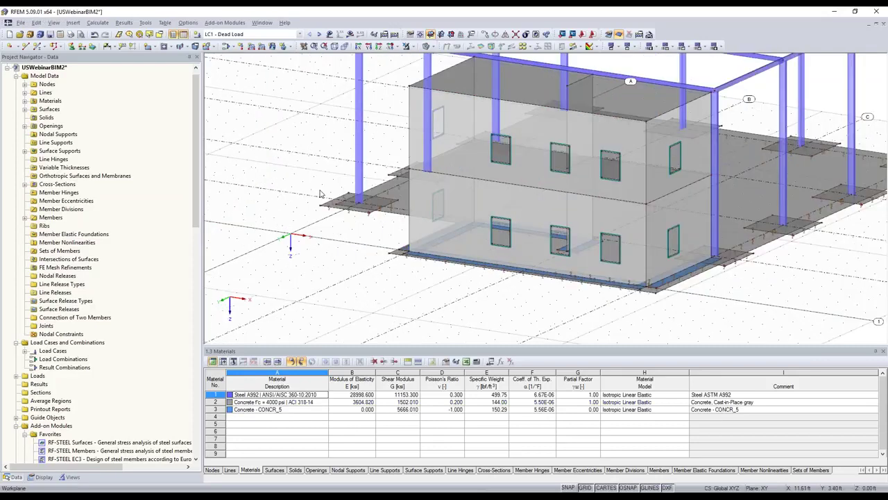
scroll(322, 194, up, 5)
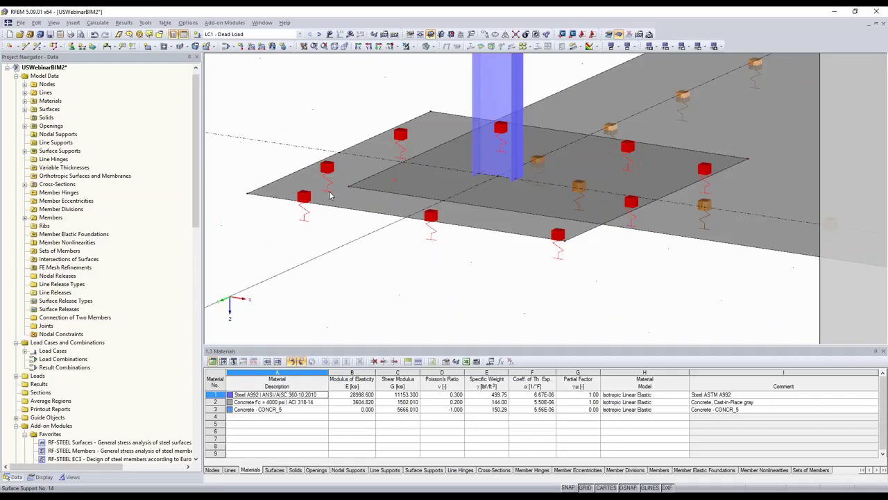
scroll(330, 195, up, 1)
double_click(352, 205)
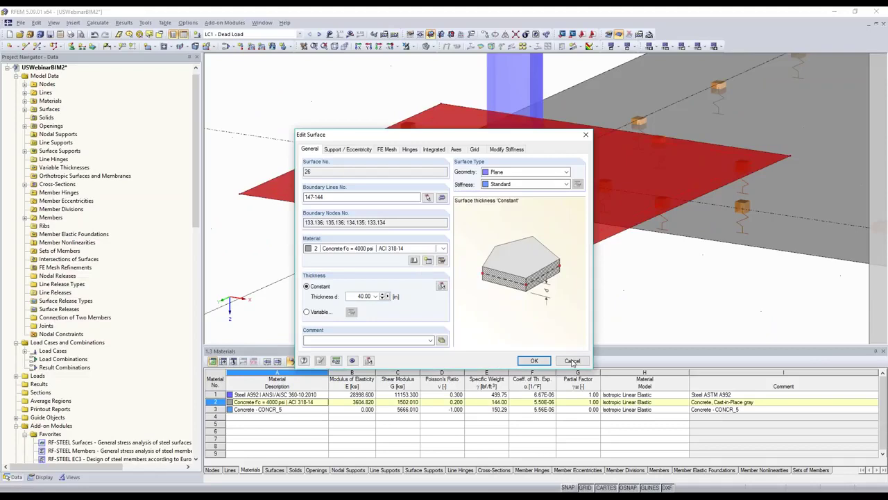
key(Escape)
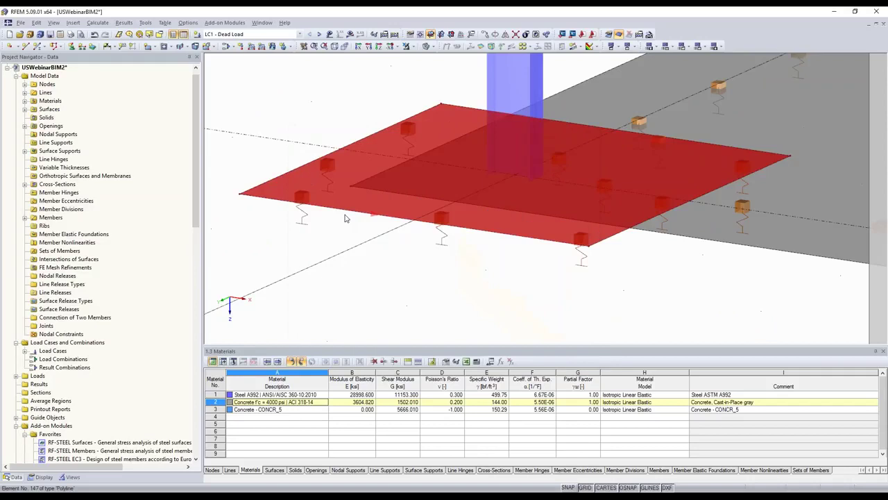
Review the footing surface's support type and spring constants, leaving them unedited, and return to the overall model
double_click(346, 218)
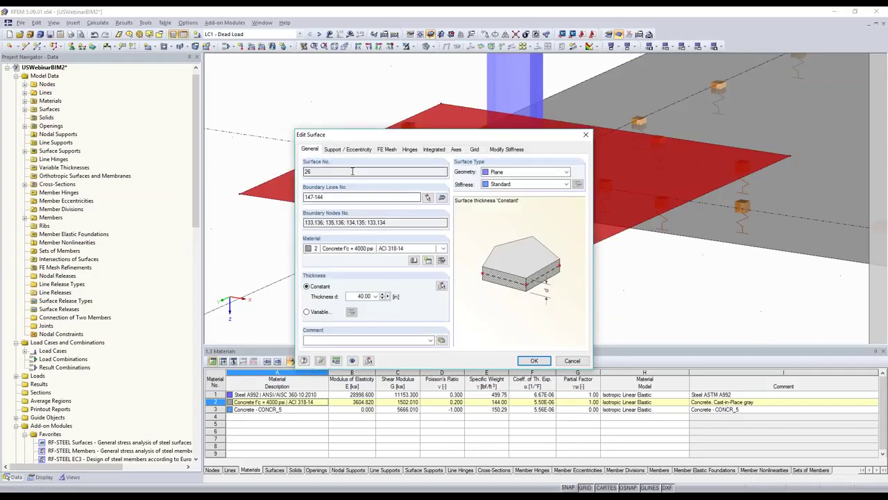
click(347, 149)
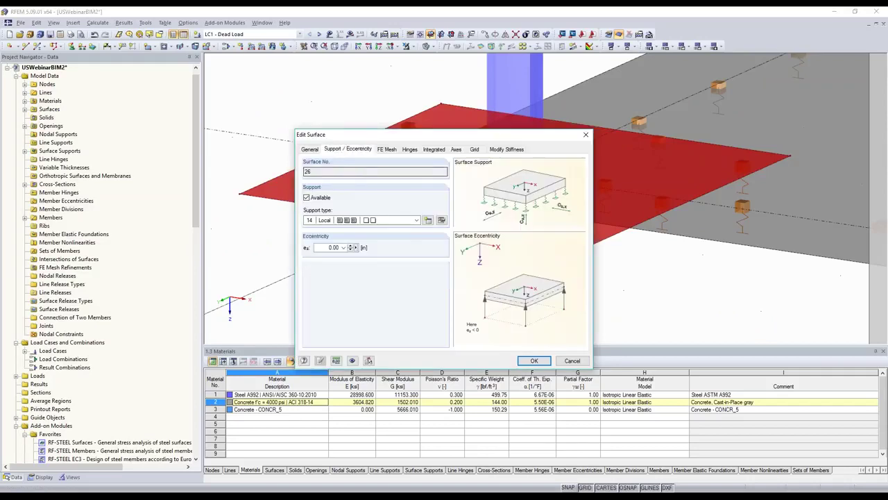
click(441, 221)
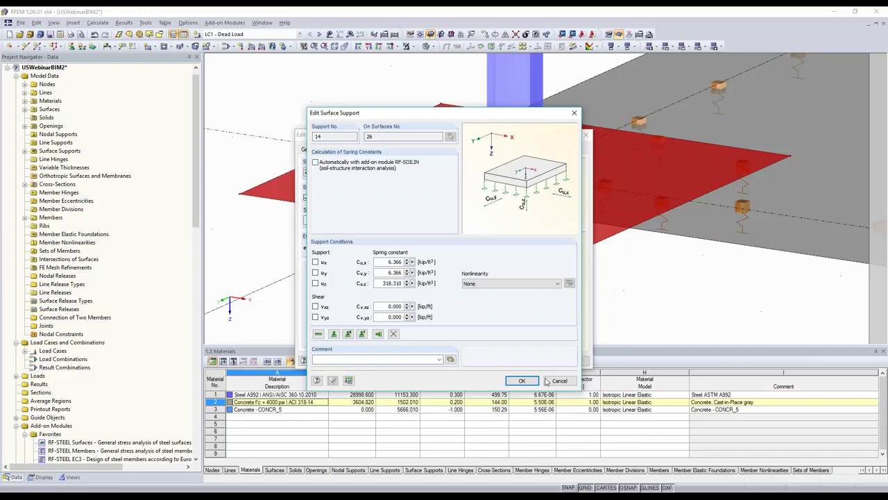
key(Escape)
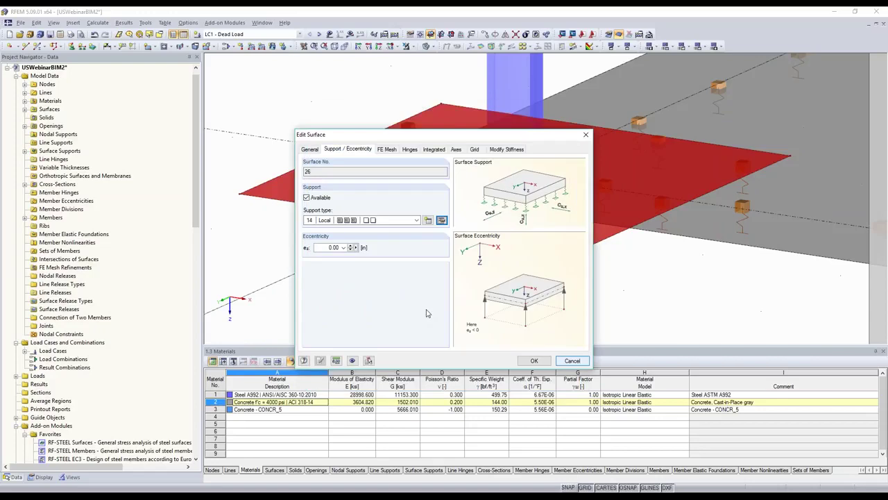
key(Escape)
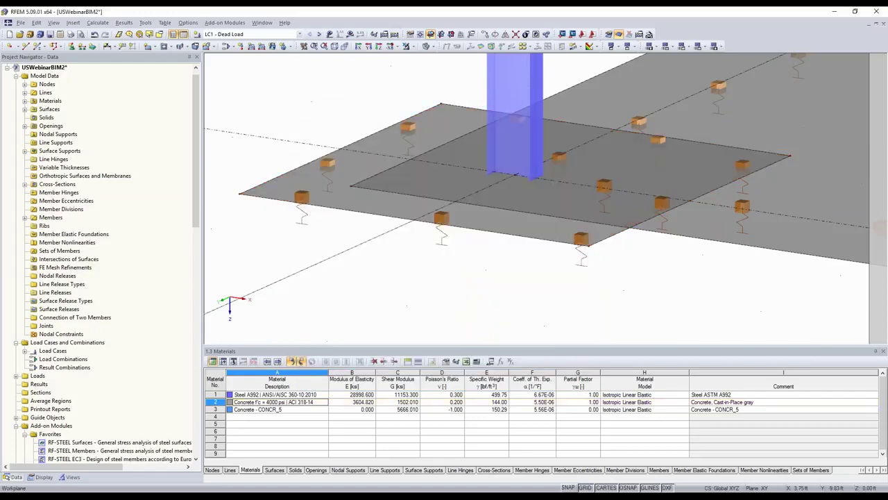
scroll(339, 254, down, 10)
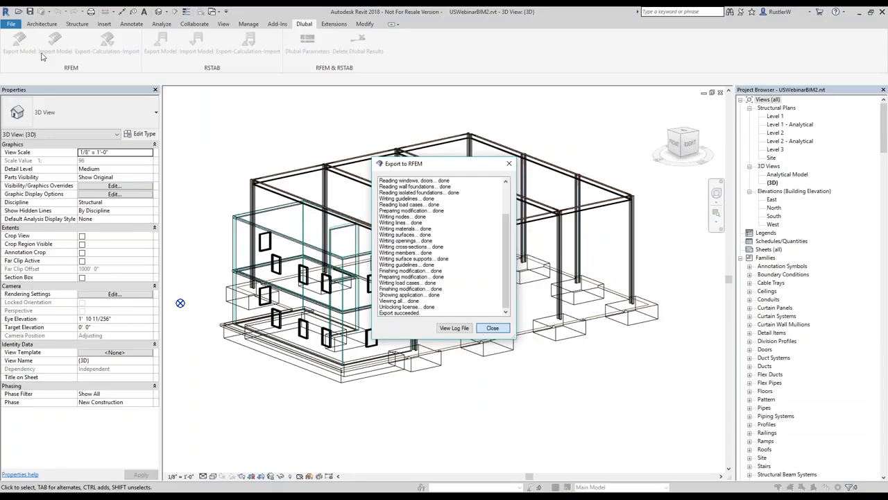
Update RFEM from Revit with isolated foundations as nodal support YYY NNY and wall foundations as line support YYY NNN
key(Return)
click(55, 43)
click(316, 164)
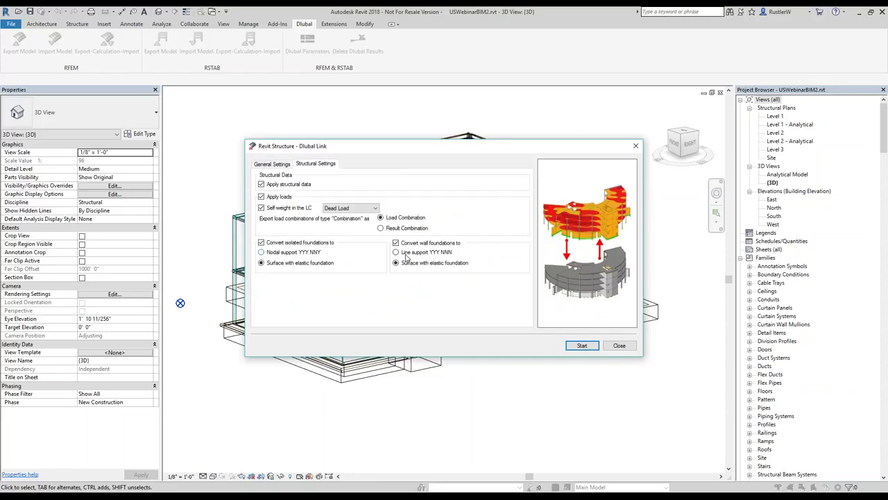
click(277, 251)
click(397, 253)
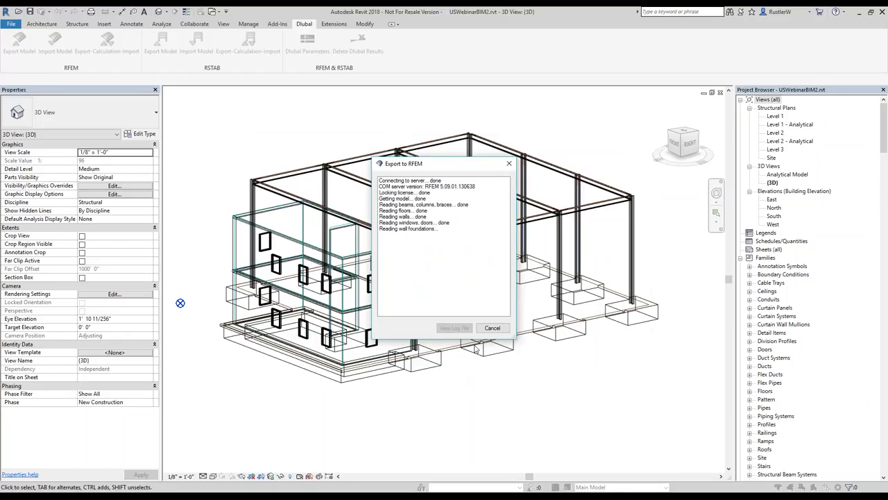
click(493, 328)
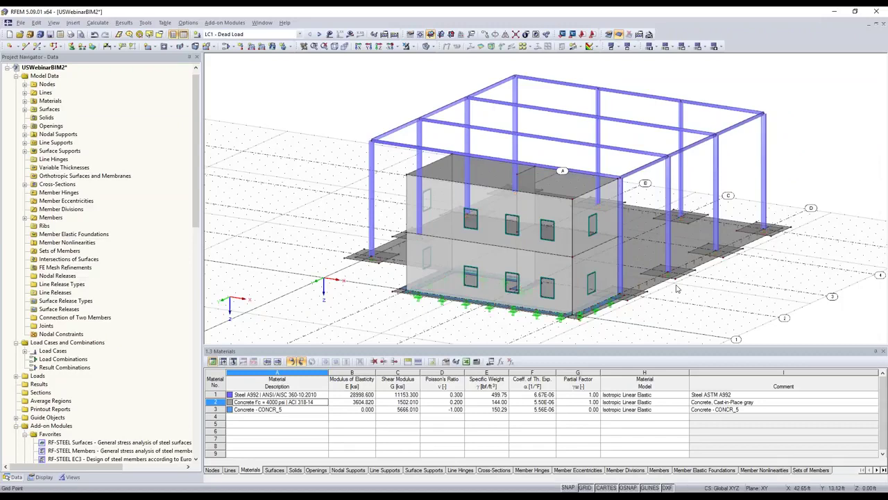
Check the updated foundations, and export again from Revit to the existing RFEM structure with absent objects removed
scroll(598, 298, up, 2)
scroll(430, 334, down, 3)
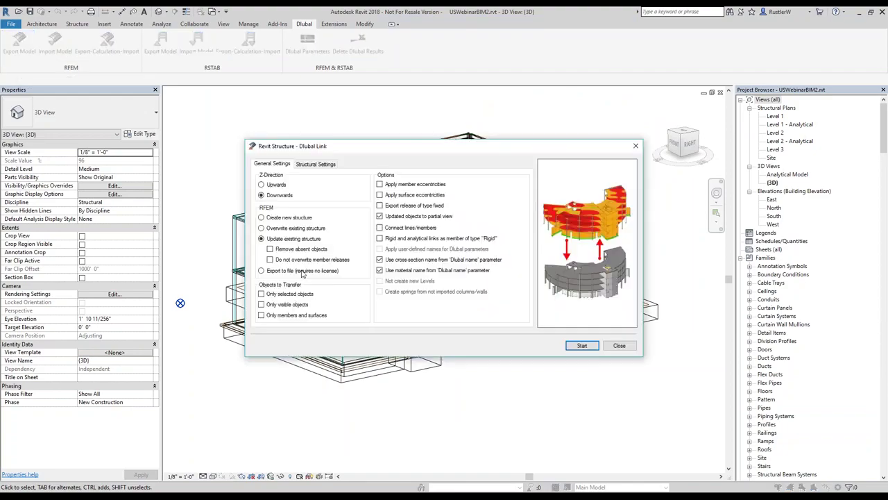
click(303, 251)
key(Return)
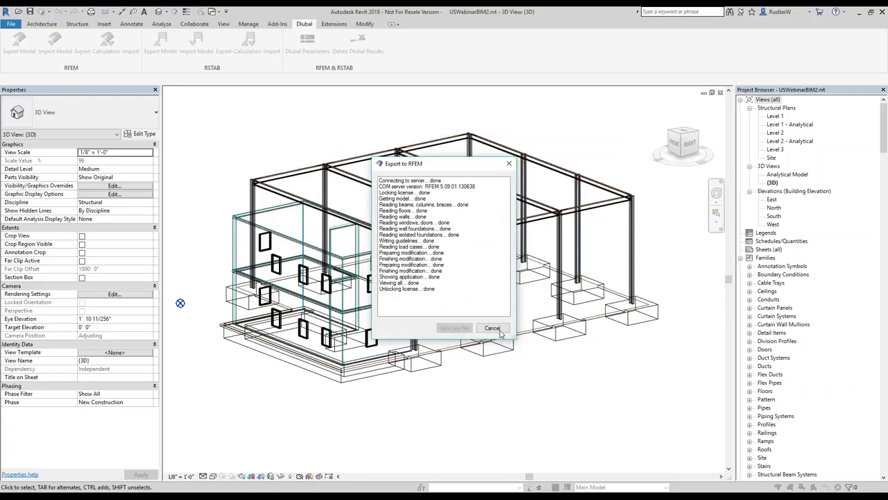
key(Return)
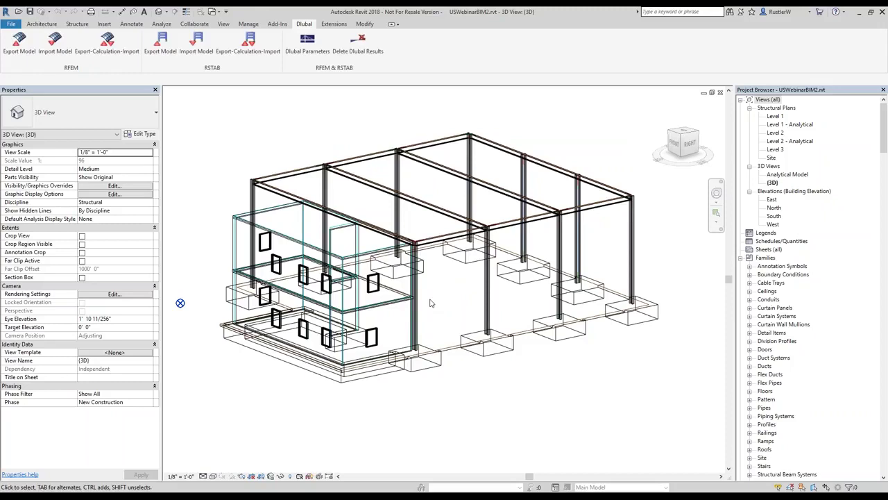
Switch to RFEM and examine the nodal supports under the columns and the line supports along the walls
key(alt+Tab)
middle_drag(546, 312, 496, 314)
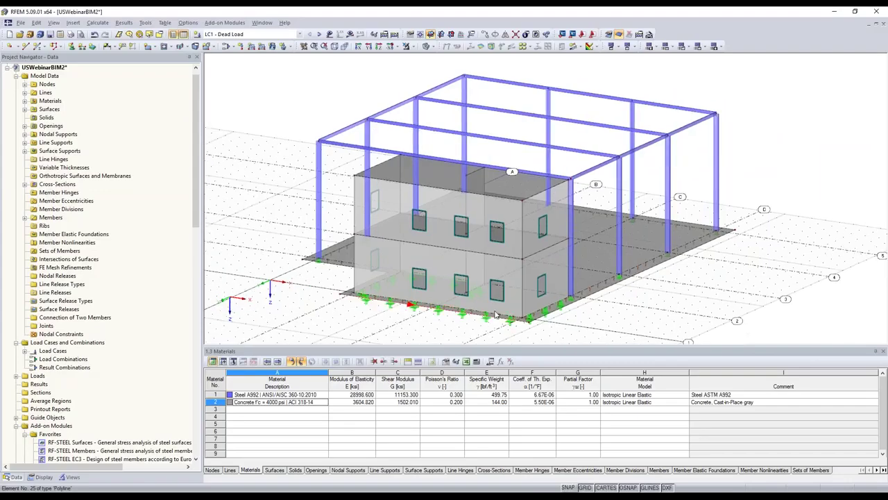
scroll(501, 288, up, 1)
scroll(500, 288, up, 3)
ctrl+middle_drag(501, 288, 382, 297)
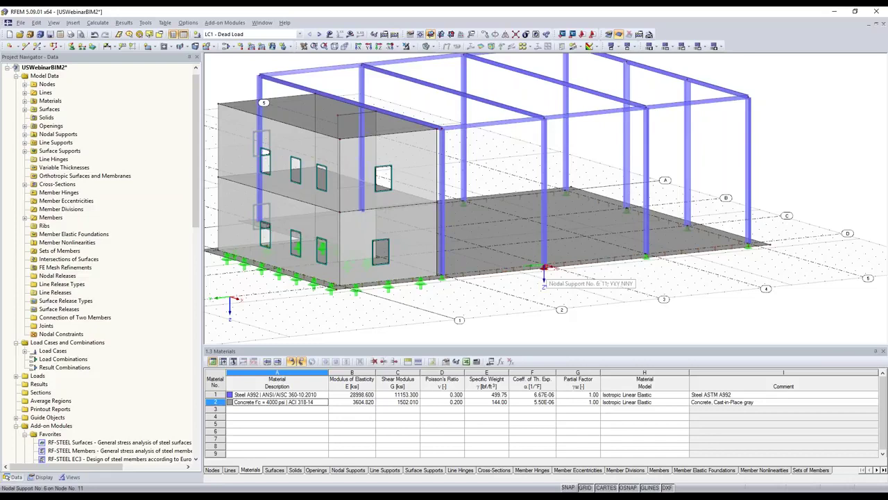
scroll(543, 267, up, 1)
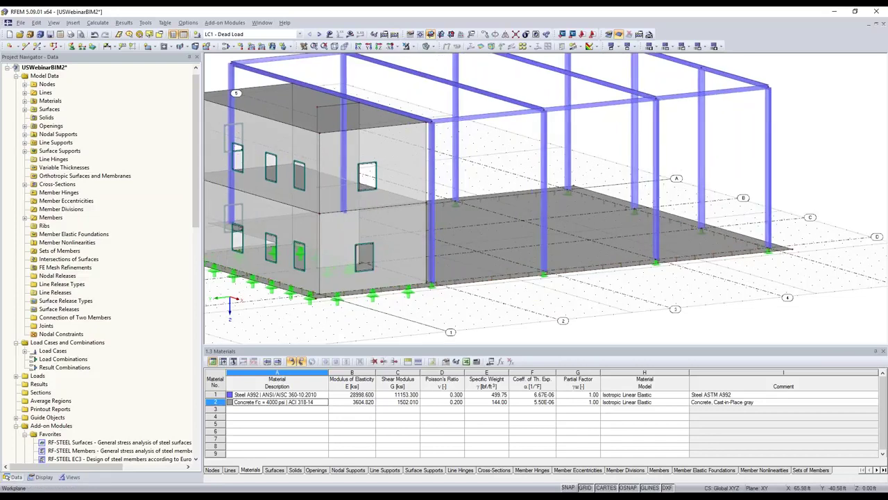
Turn on the load display for load case LC1 - Dead Load
scroll(543, 277, down, 1)
click(331, 34)
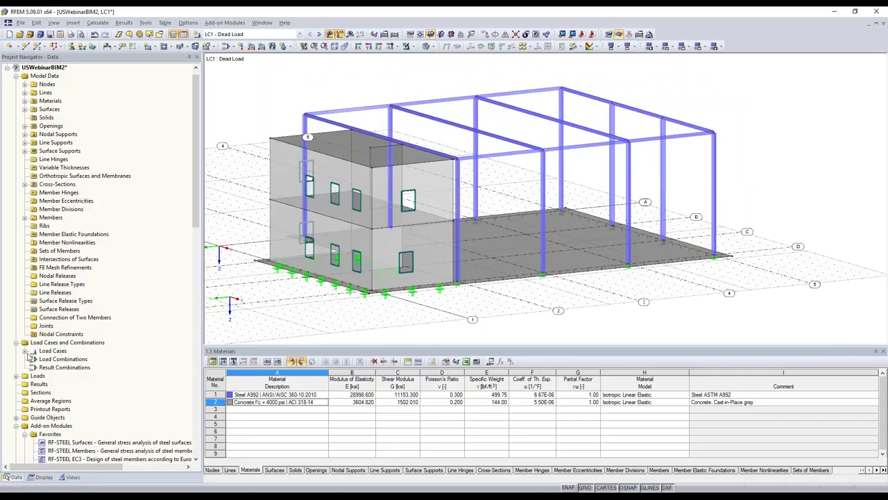
Set the model's load case classification standard to ASCE 7-10 and enable automatic creation of load combinations in the general data
scroll(121, 287, up, 1)
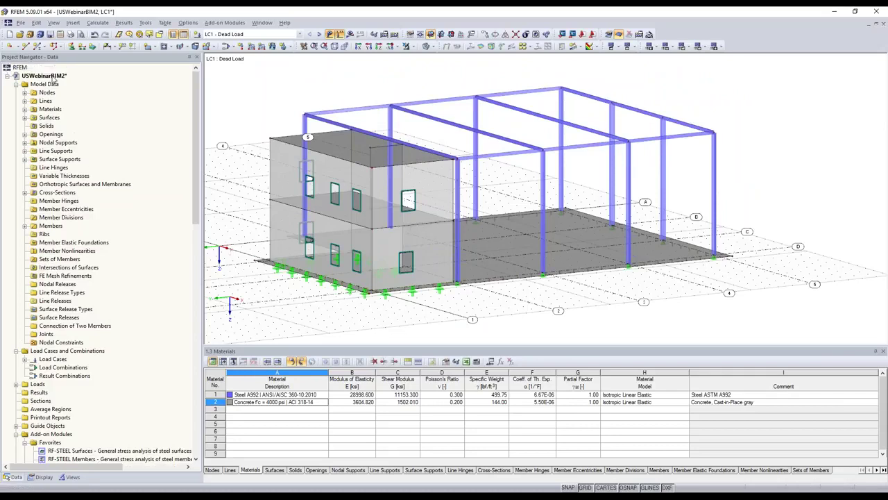
right_click(50, 76)
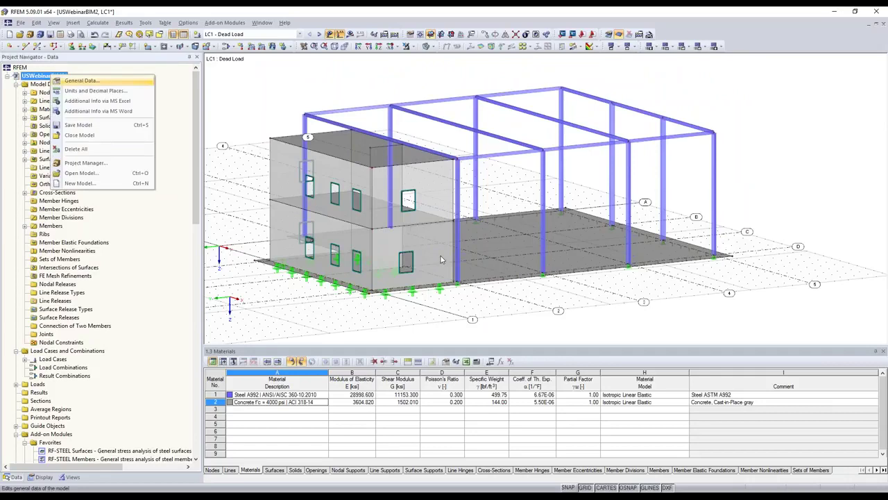
key(Return)
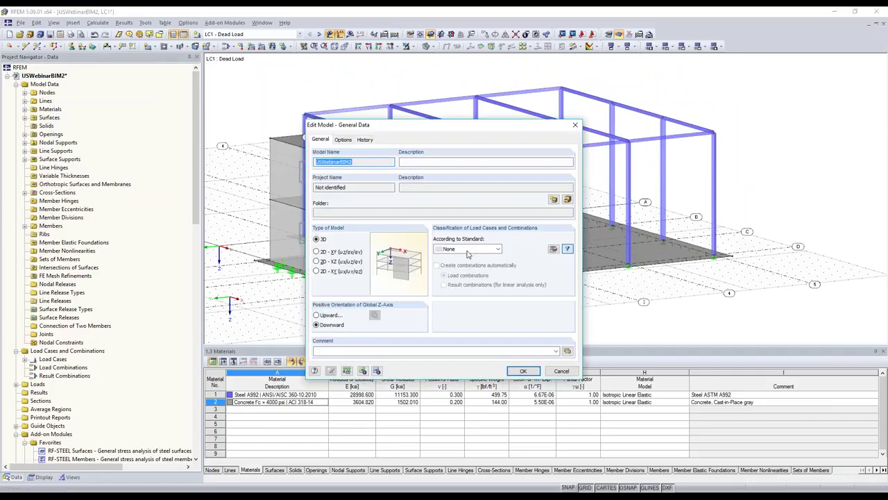
click(469, 250)
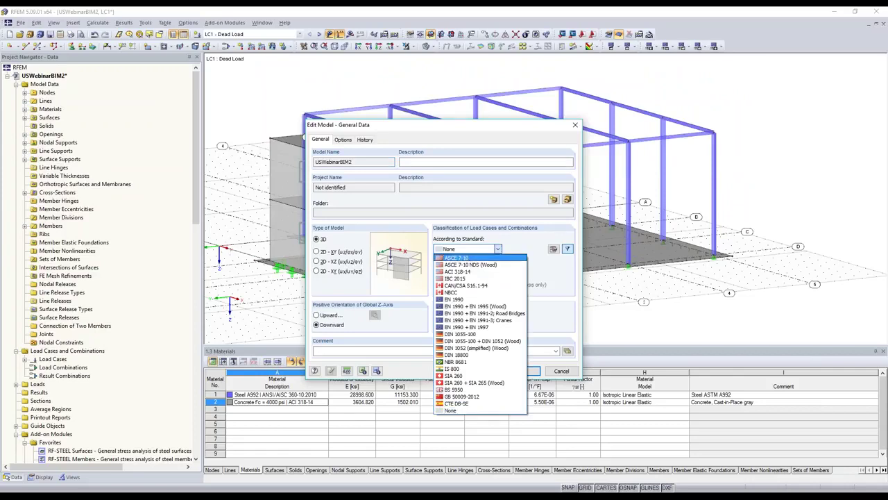
click(457, 257)
key(Return)
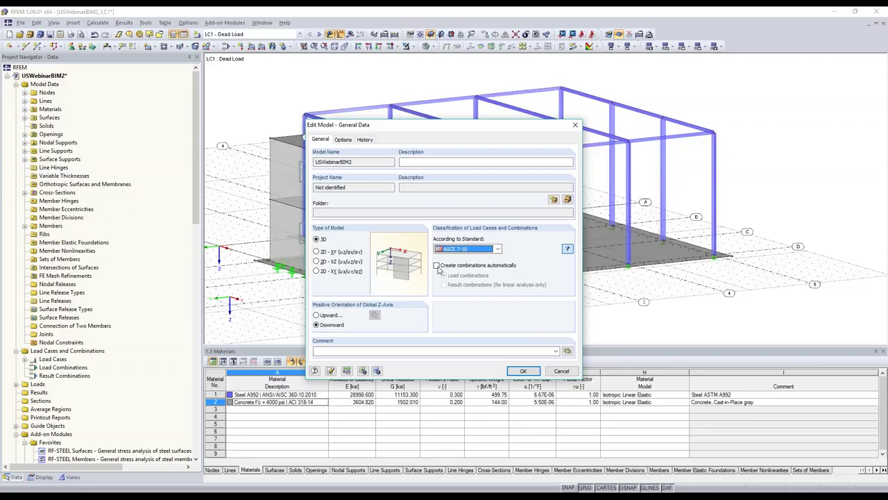
click(437, 265)
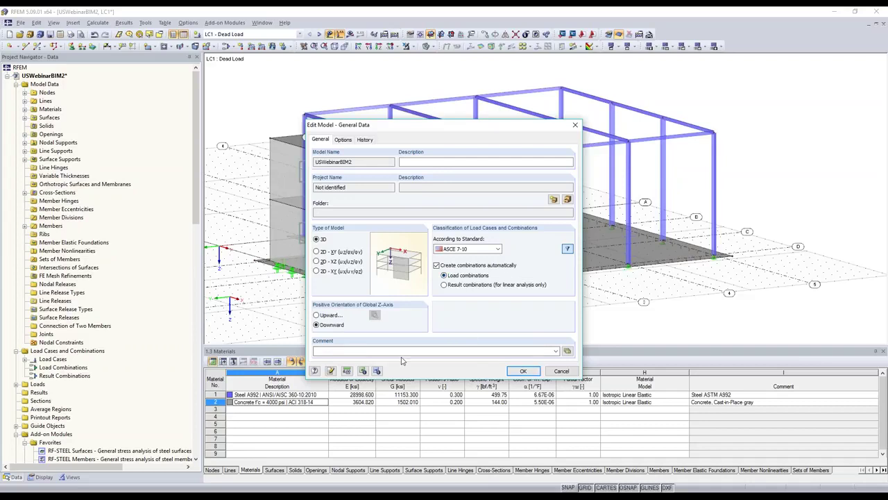
key(Return)
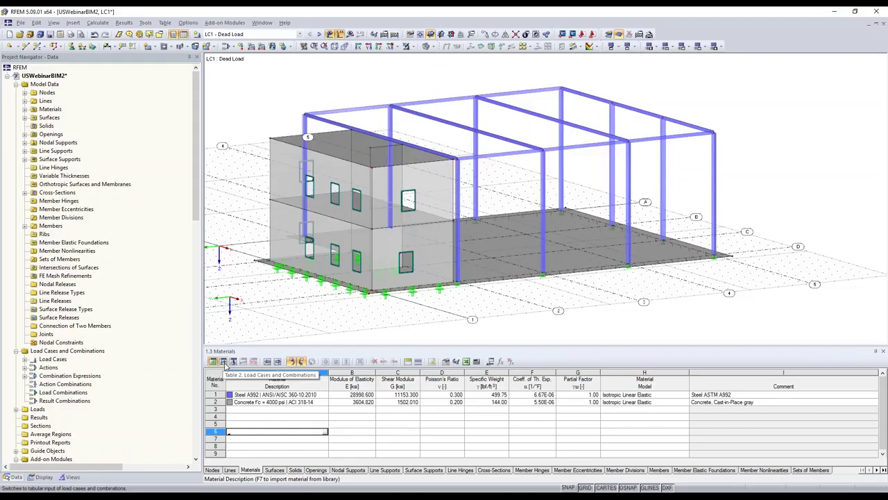
Review the ASCE 7-10 action categories of the load cases, the actions, and the LRFD and ASD combination expressions
click(223, 362)
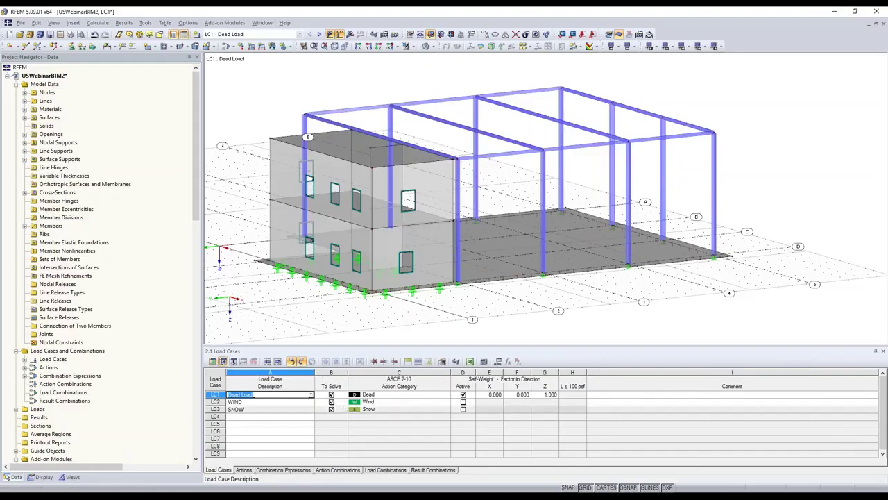
click(388, 394)
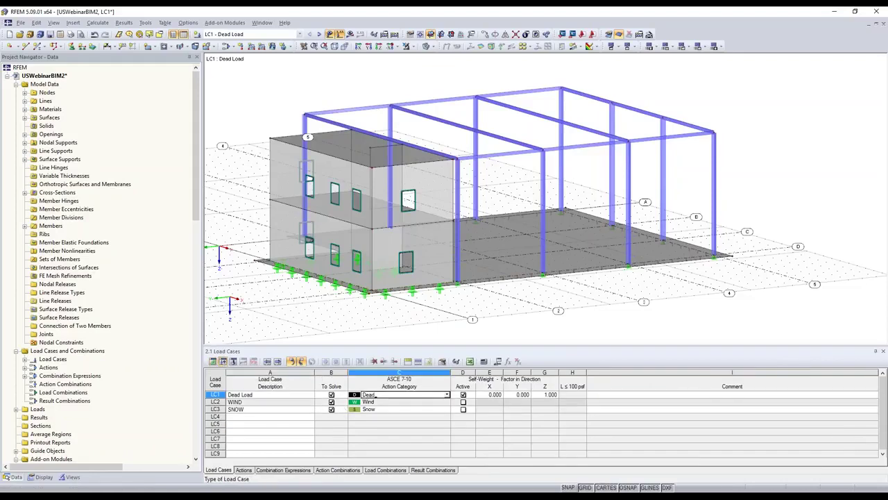
click(389, 410)
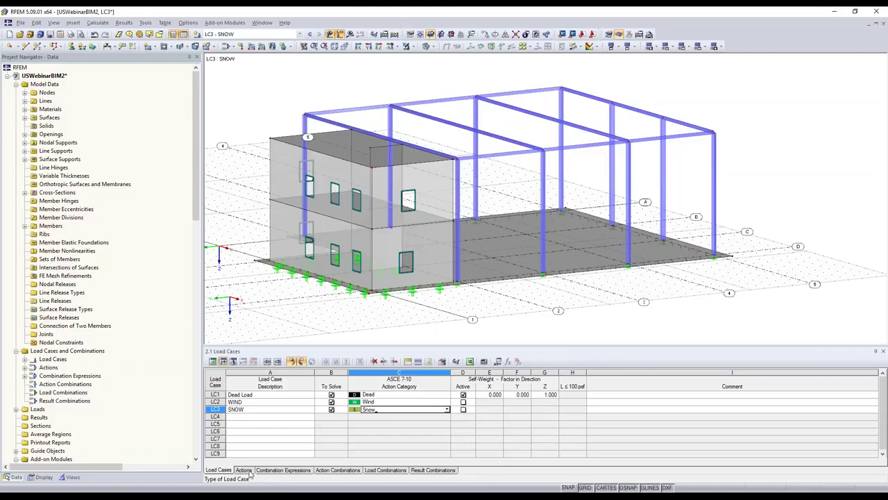
click(244, 470)
click(283, 469)
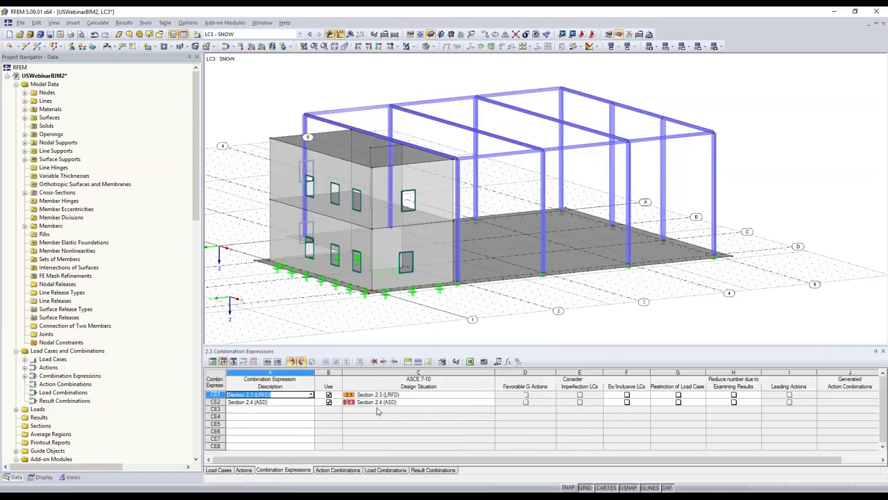
Generate the action and load combinations, inspect CO4 and CO5, and make load combination CO3 current
click(339, 470)
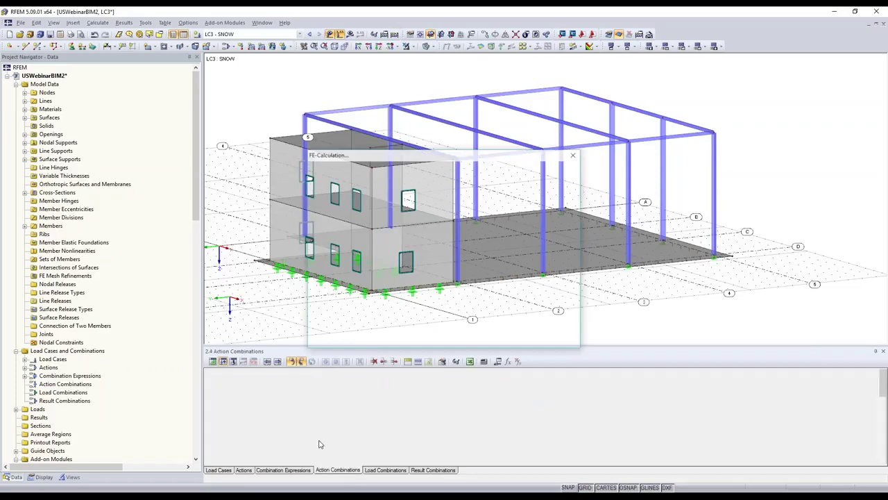
click(385, 470)
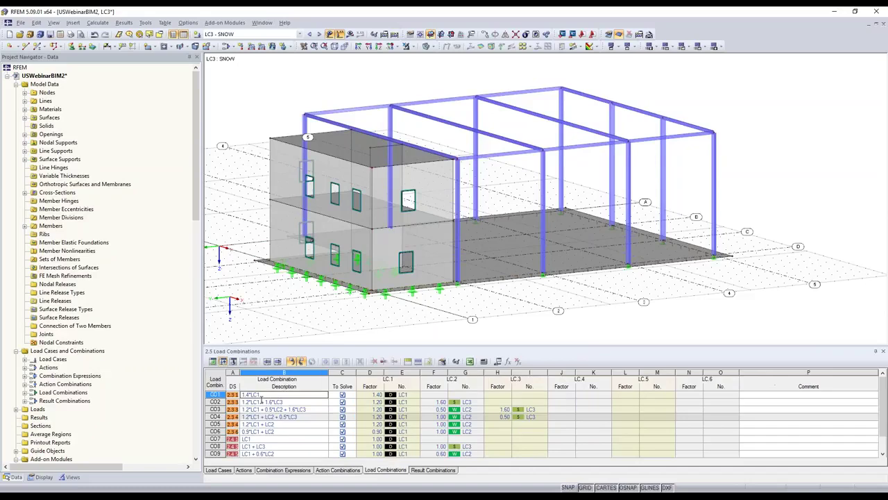
click(279, 417)
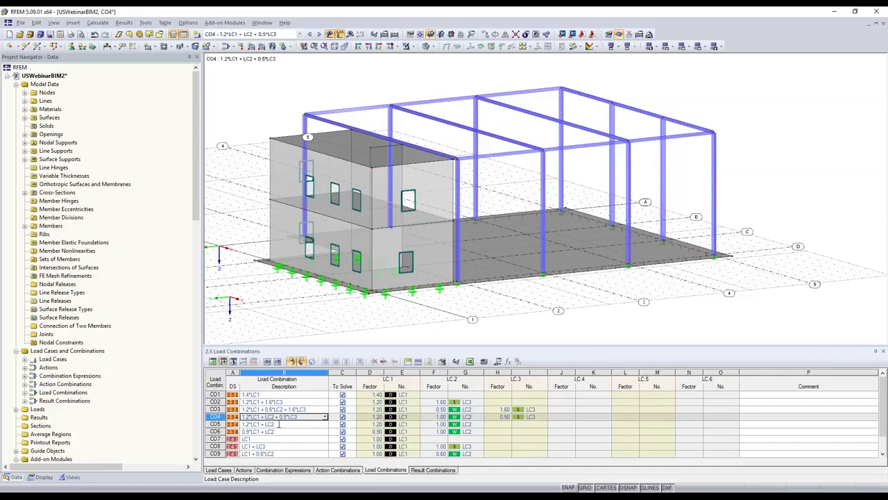
click(279, 424)
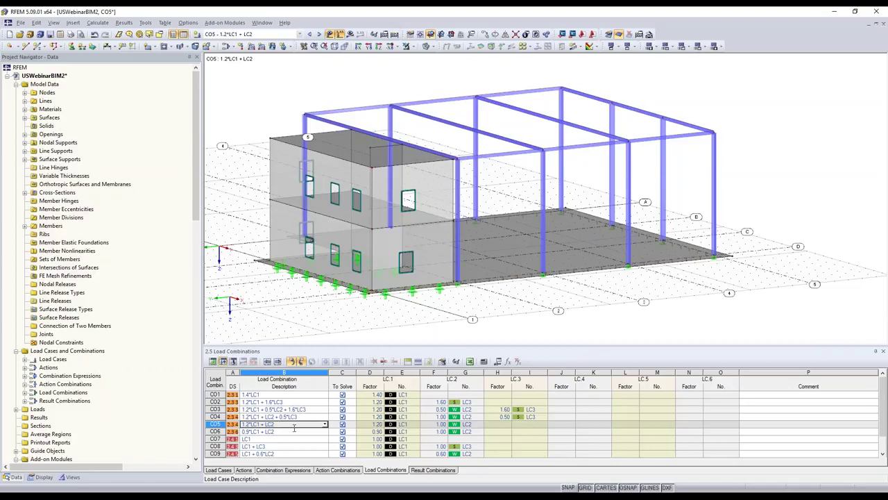
key(ctrl+a)
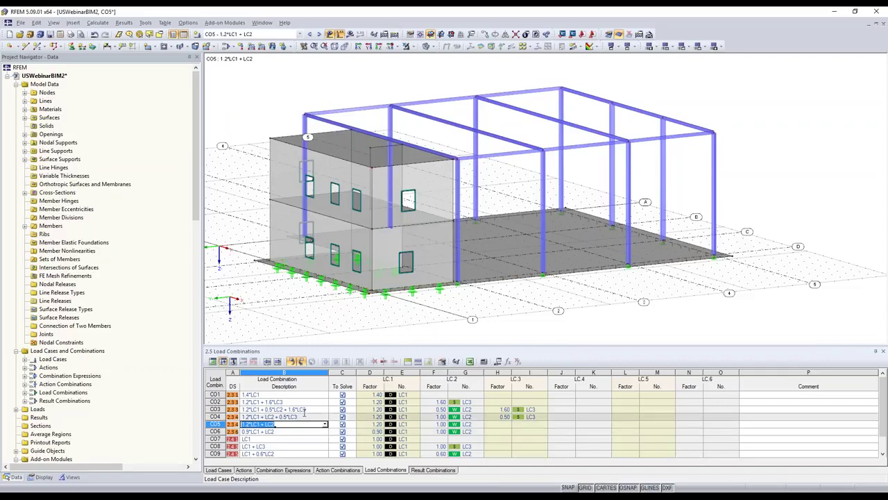
click(298, 416)
key(Up)
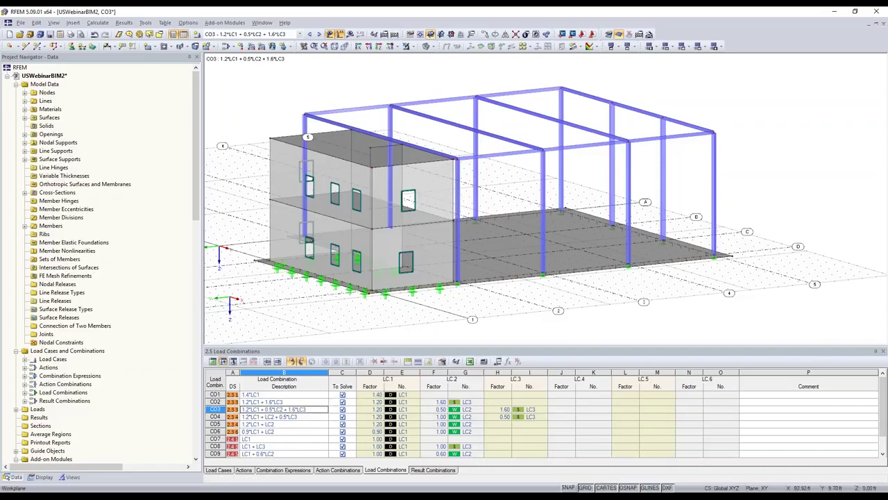
Run the calculation for load combination CO3 (1.2*LC1 + 0.5*LC2 + 1.6*LC3)
scroll(544, 256, up, 1)
ctrl+middle_drag(543, 256, 518, 229)
scroll(496, 278, down, 2)
scroll(519, 229, up, 1)
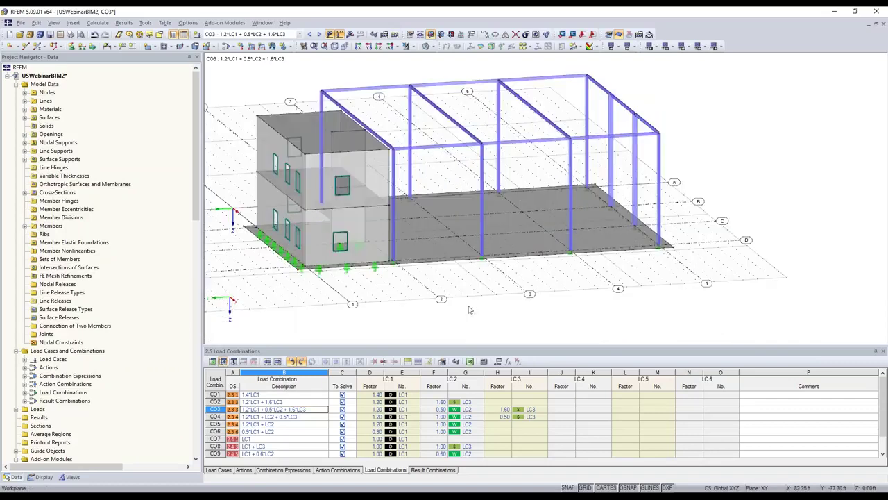
click(350, 34)
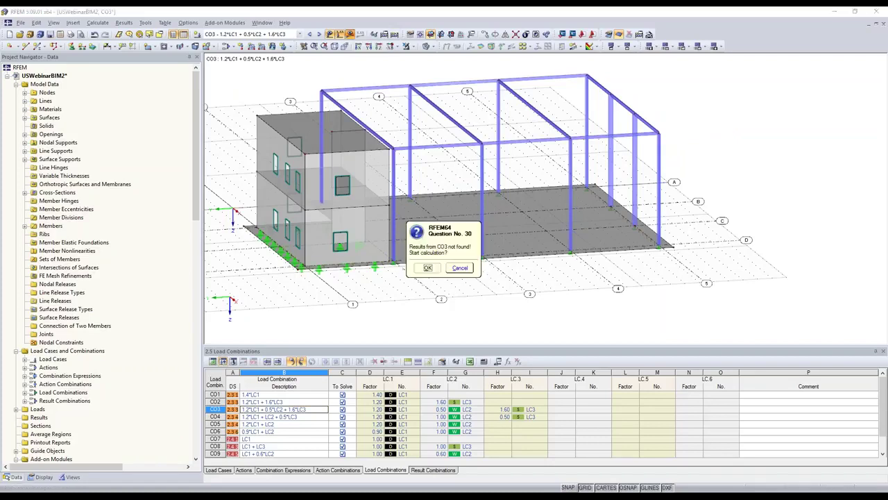
click(427, 267)
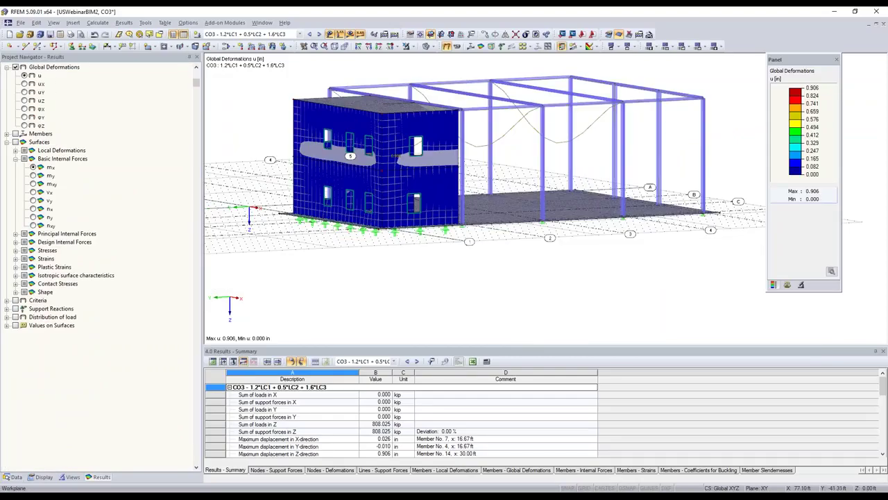
Examine the global deformations and the member bending moments My for CO3, and hide the member results again
ctrl+middle_drag(548, 161, 535, 186)
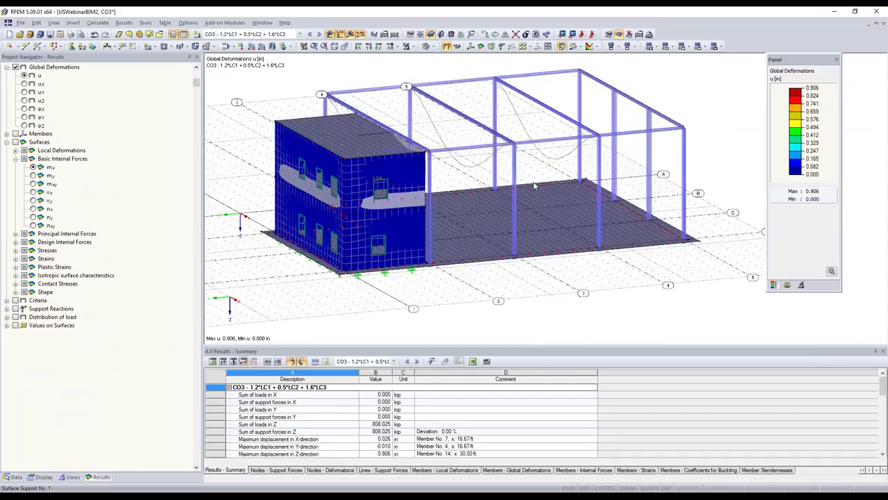
click(470, 47)
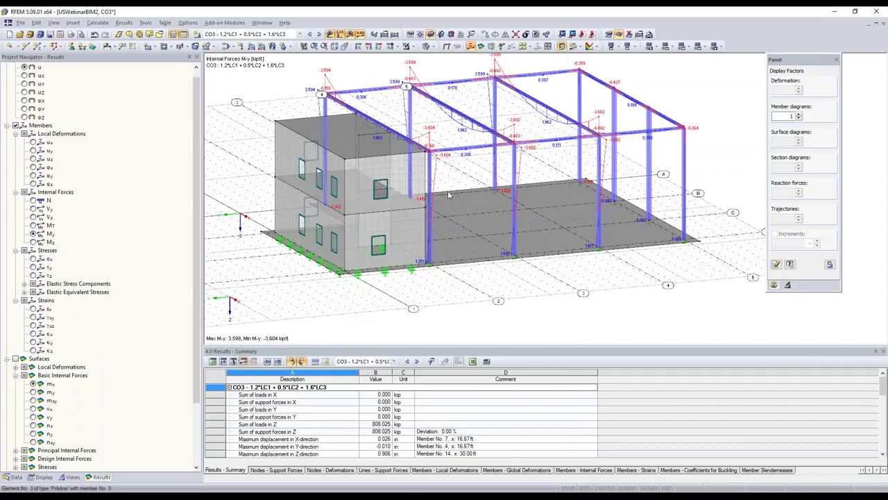
click(471, 47)
Display the model in wireframe mode and hide the lettered and numbered grid lines
click(428, 46)
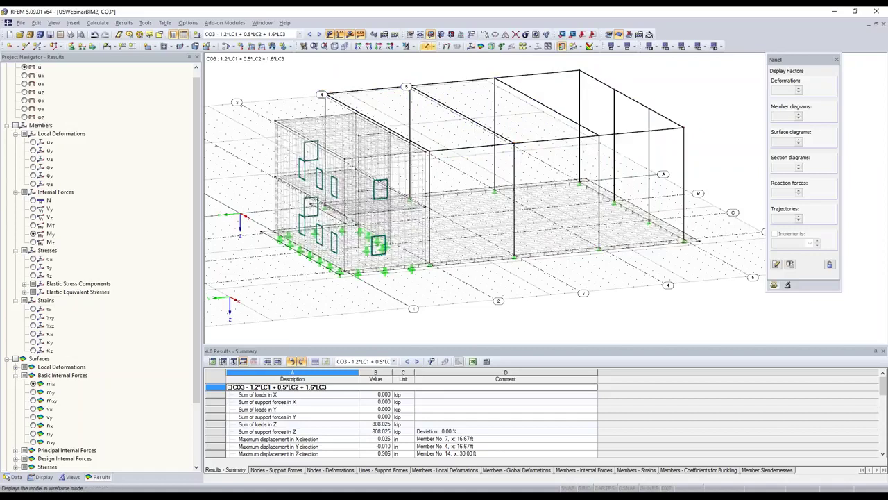
mouse_move(466, 252)
ctrl+middle_down()
mouse_move(424, 274)
mouse_move(479, 254)
ctrl+middle_up()
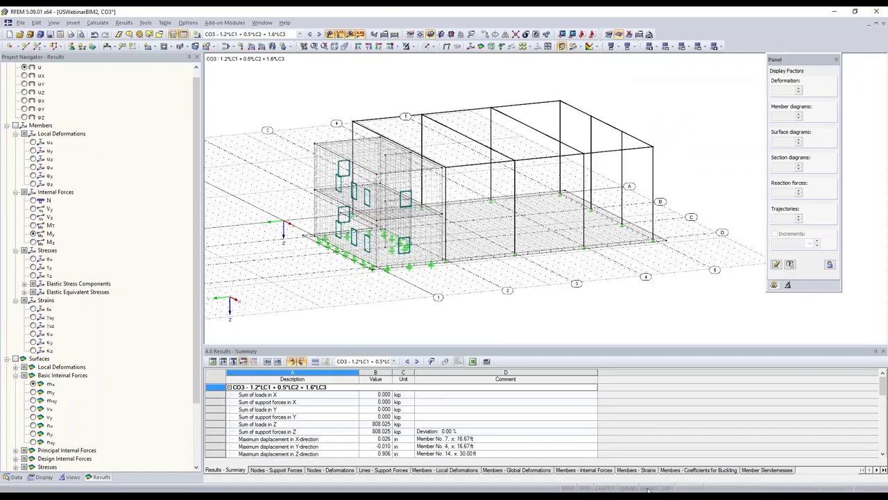
click(648, 488)
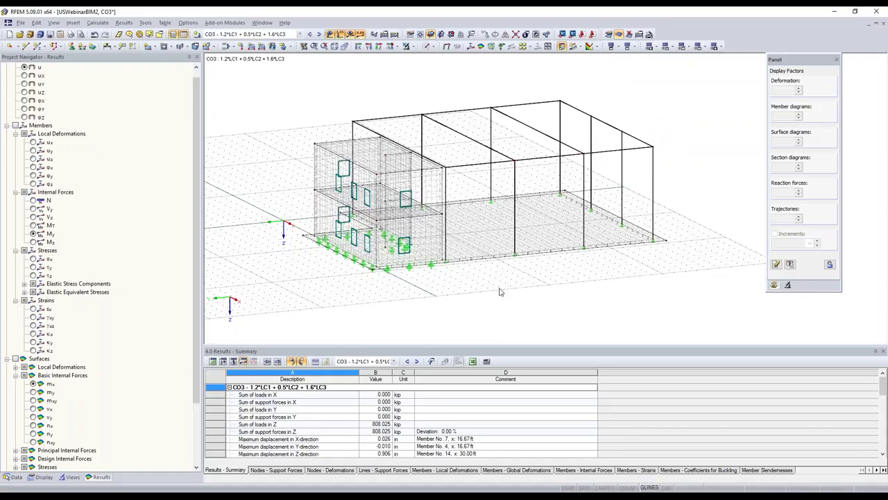
middle_drag(499, 289, 484, 313)
Restrict visibility to members of material Steel A992 and stop showing hidden objects in the background
click(43, 477)
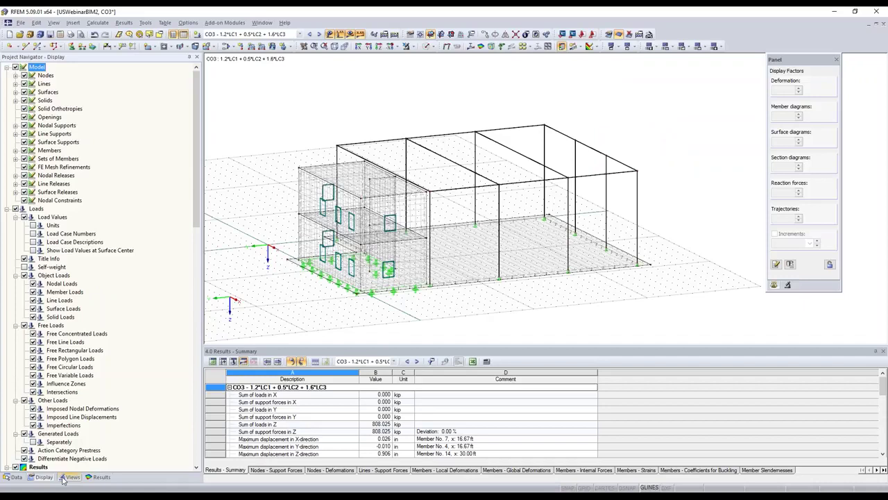
click(64, 477)
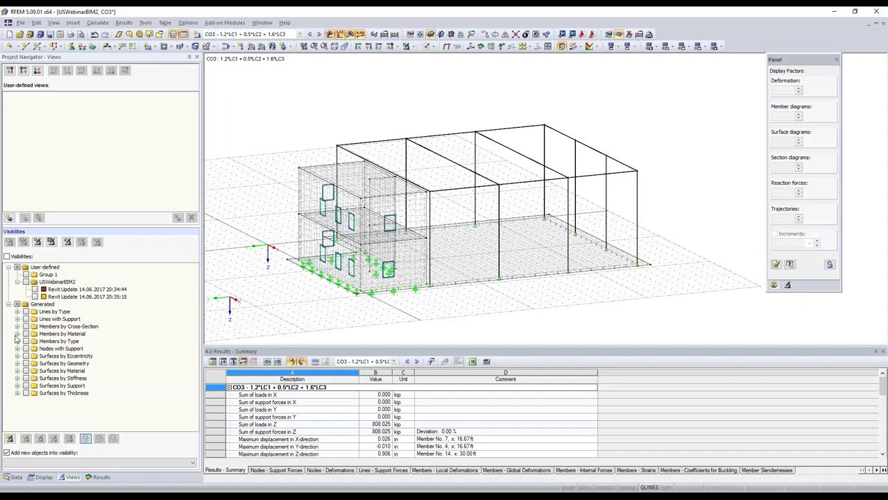
click(17, 333)
click(35, 341)
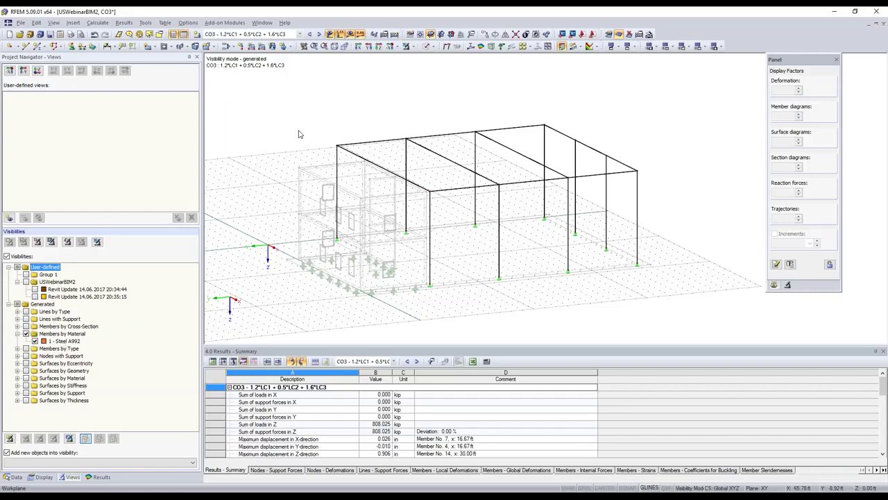
right_click(323, 206)
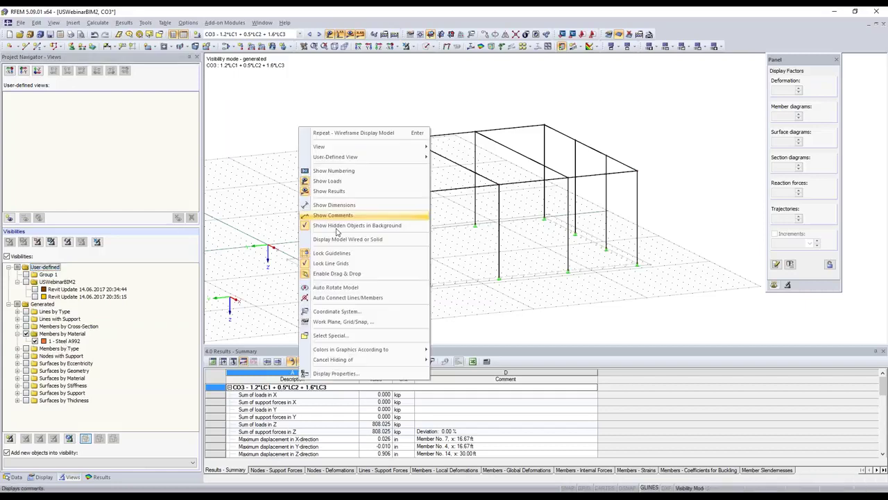
click(336, 225)
Activate load case LC2 - WIND and open the ASCE/SEI 7-10 wind load generator for vertical walls and roof
ctrl+middle_drag(507, 265, 493, 280)
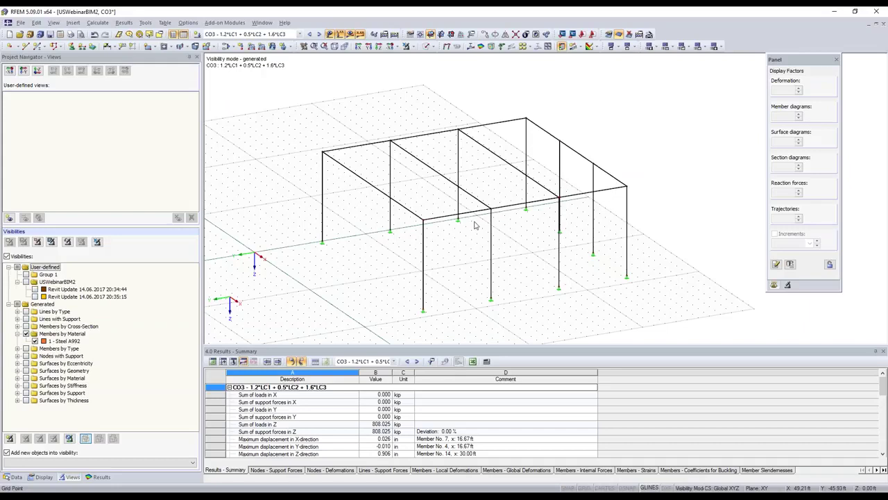
click(299, 34)
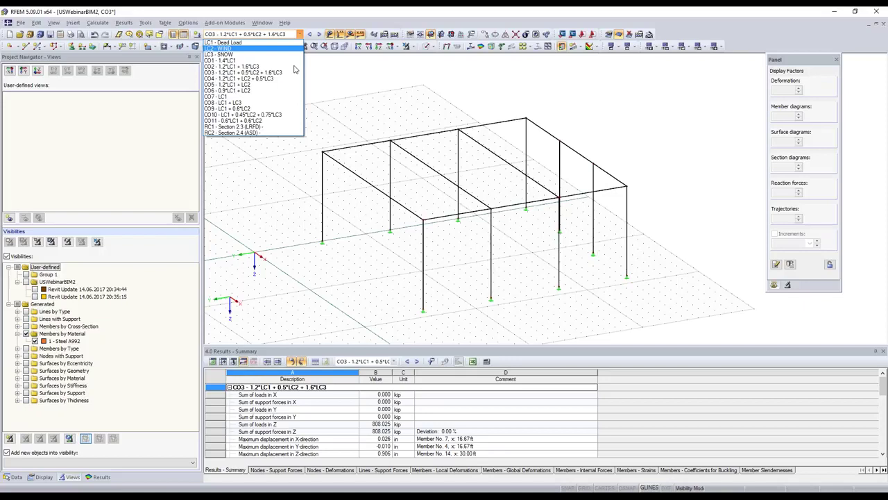
key(Return)
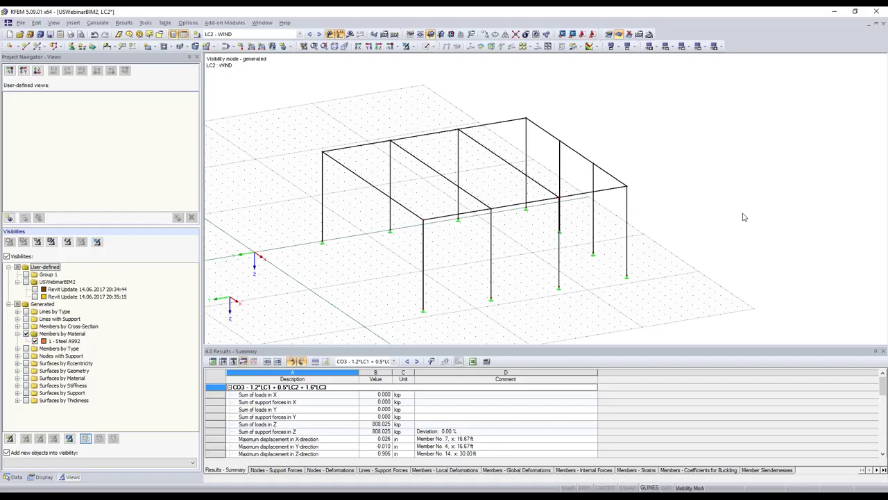
click(721, 47)
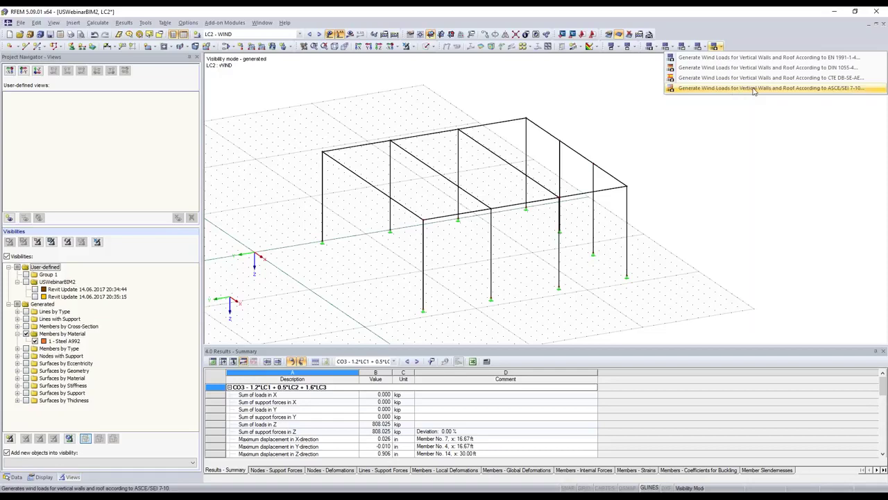
click(753, 90)
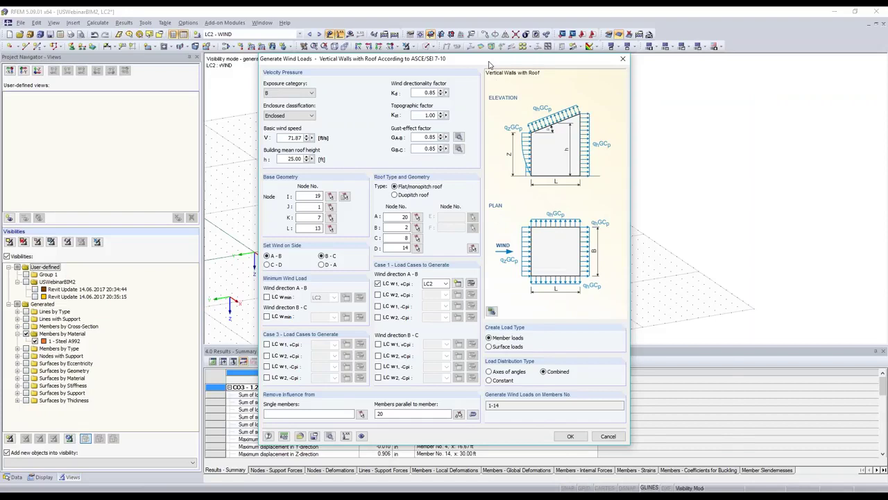
drag(394, 89, 207, 86)
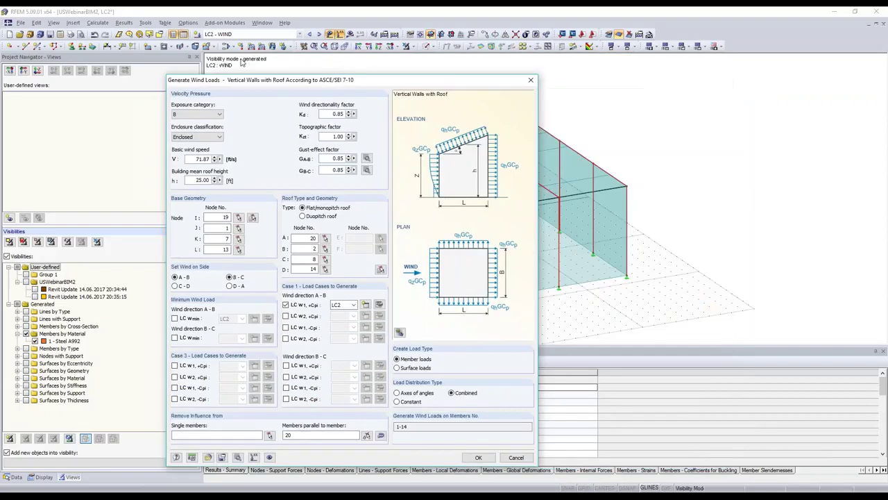
drag(333, 87, 198, 50)
click(97, 107)
click(129, 149)
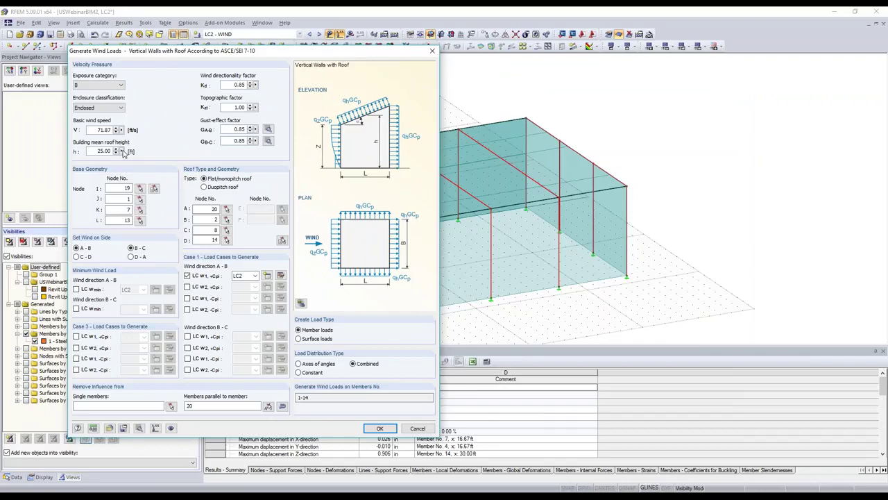
right_click(124, 148)
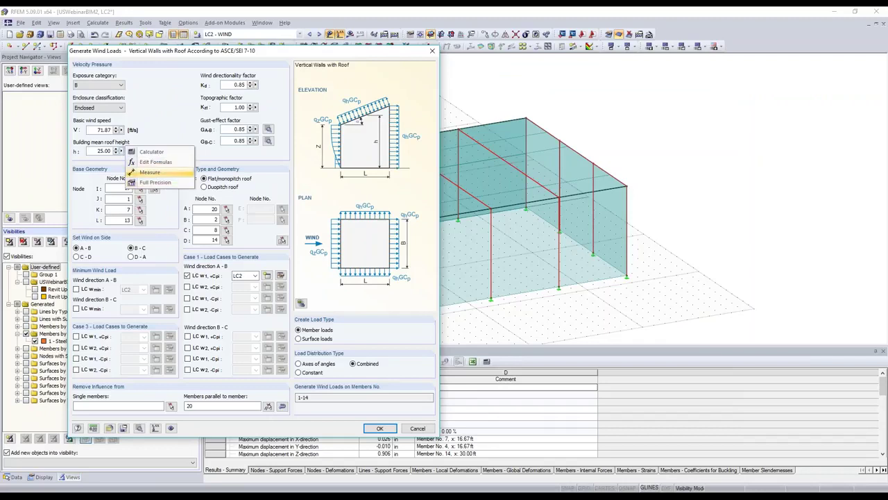
click(147, 172)
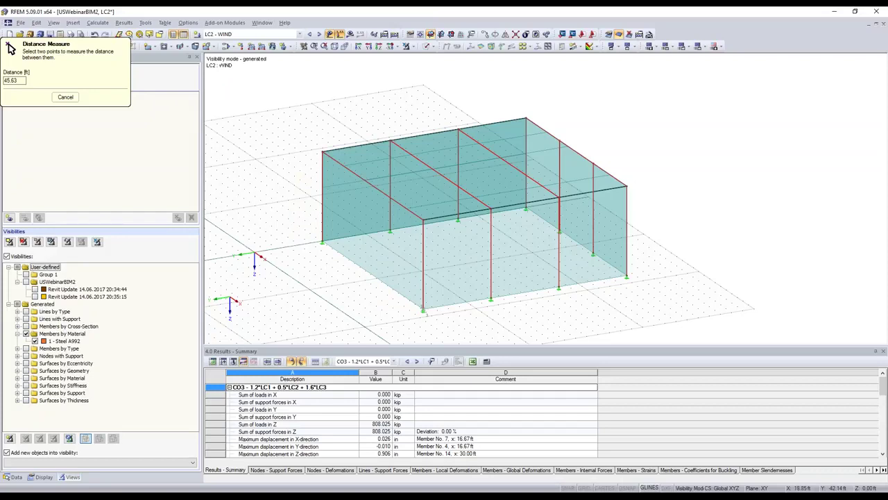
click(8, 44)
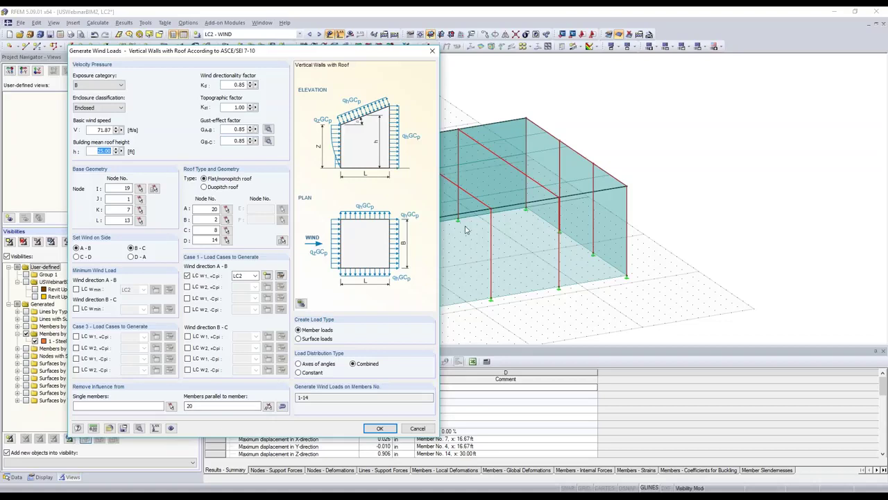
Generate the LC2 wind loads for direction A-B as member loads on members 1-14 and review the LC2 generation data
drag(333, 50, 204, 72)
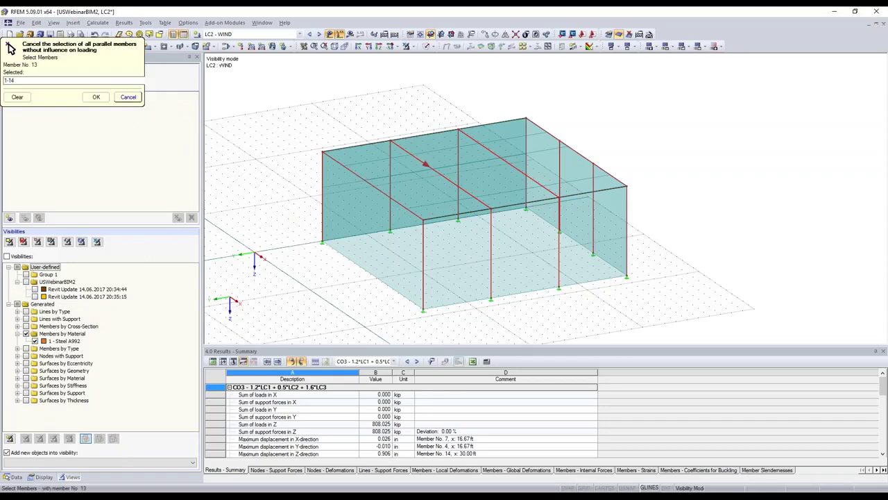
click(96, 97)
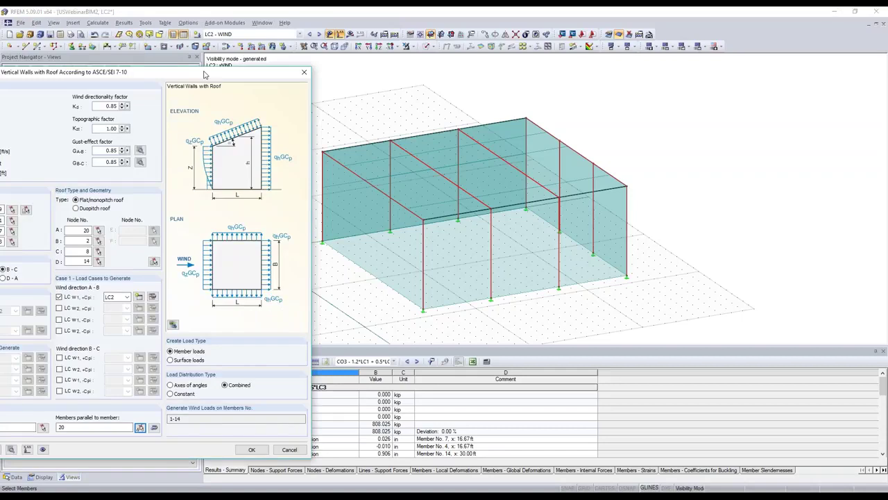
drag(205, 74, 275, 68)
click(244, 318)
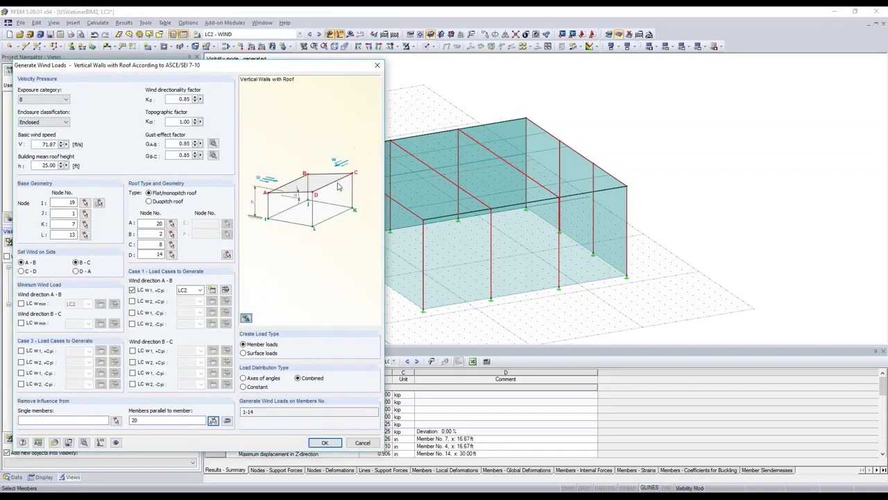
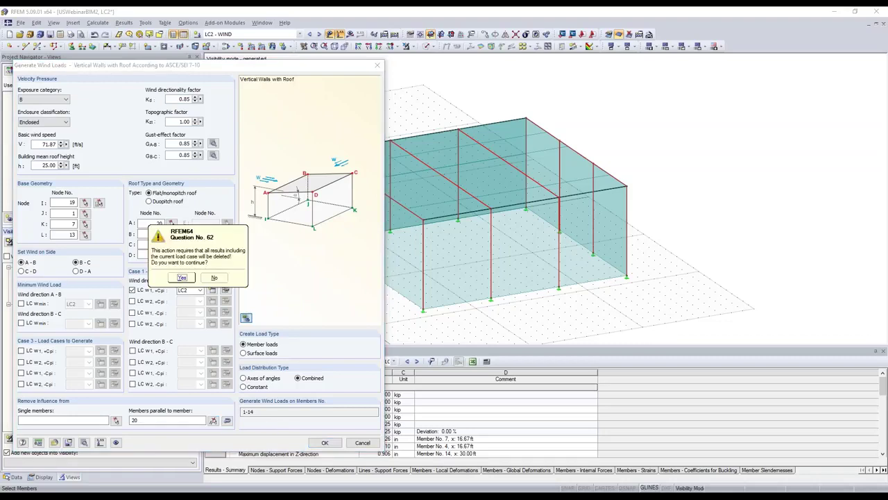
key(Return)
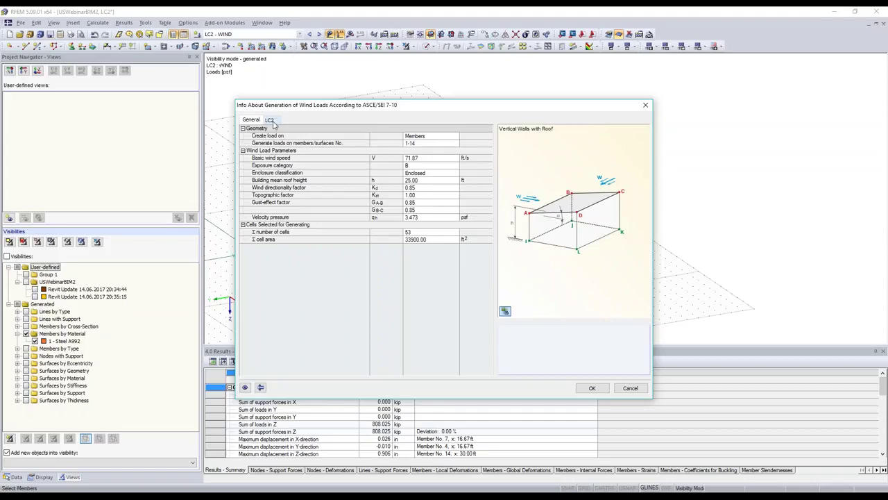
click(271, 121)
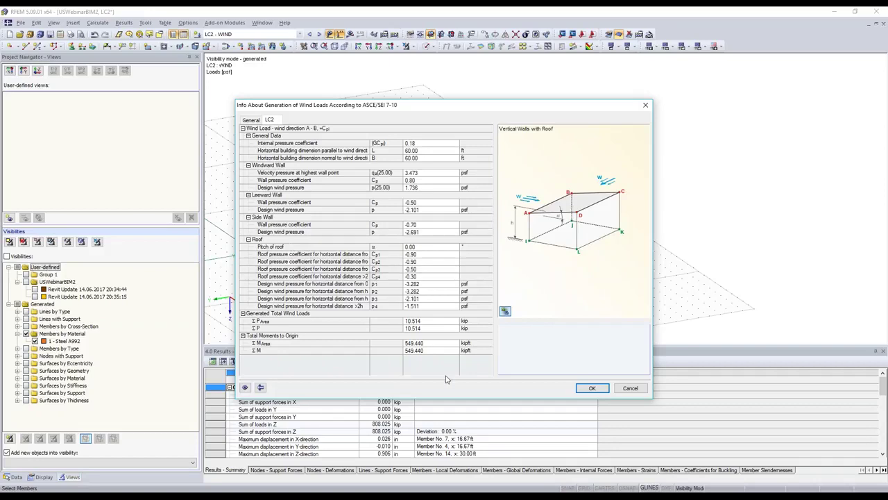
click(592, 388)
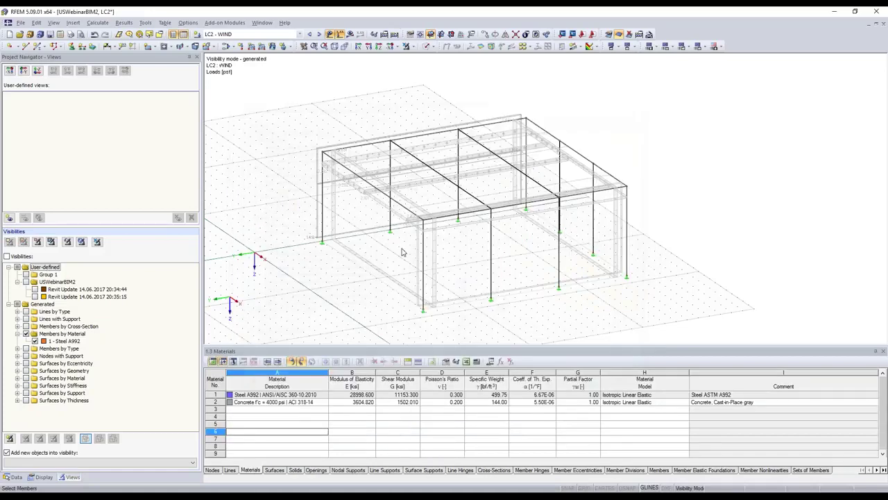
Display the generated LC2 wind loads separately as individual loads on the steel members
right_click(381, 270)
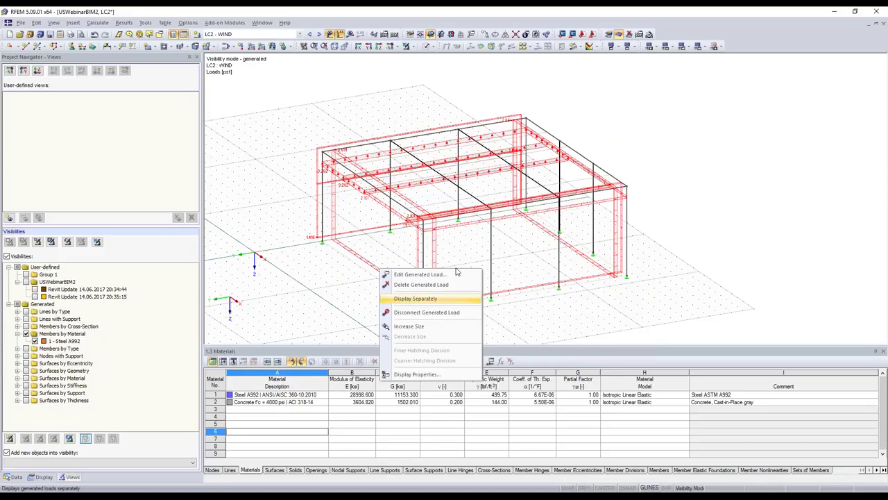
scroll(456, 271, up, 3)
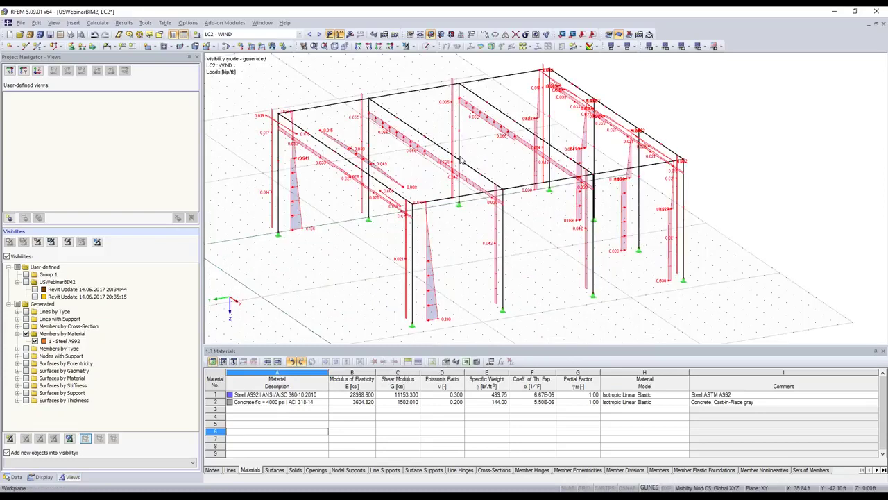
scroll(460, 161, up, 2)
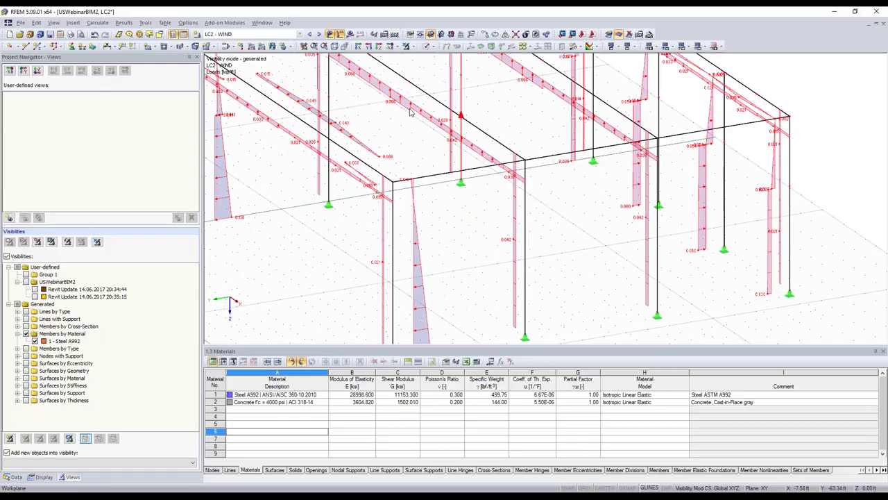
scroll(429, 286, down, 2)
Disconnect the generated wind load and delete the triangular member load at the front corner column
right_click(424, 294)
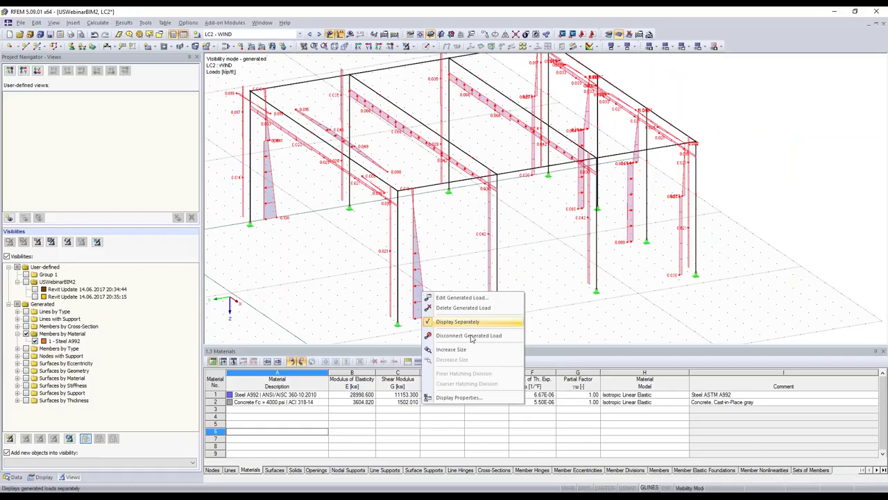
key(Escape)
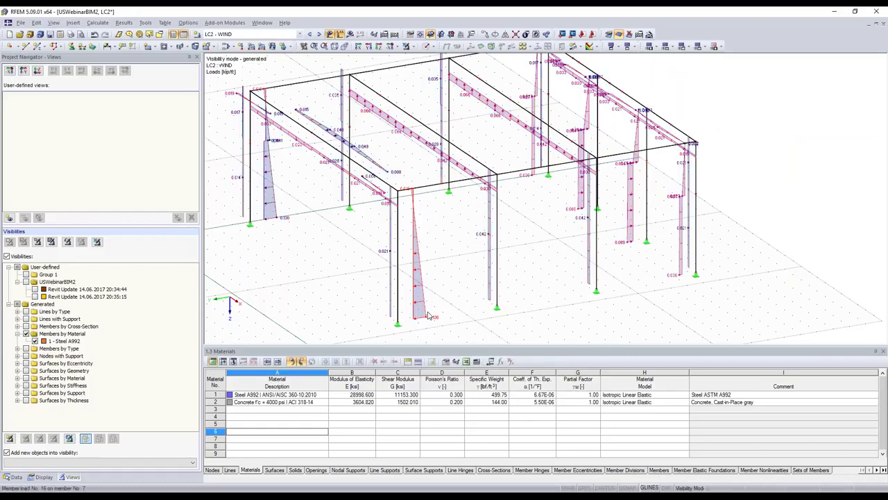
key(Delete)
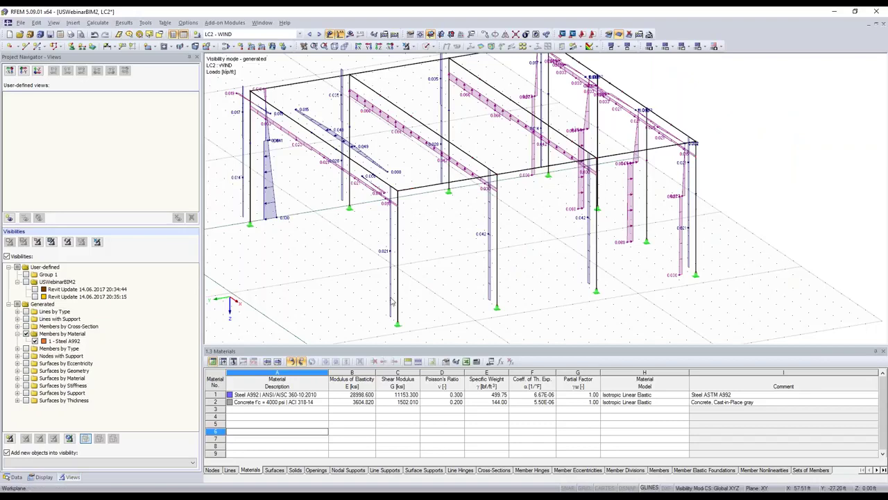
Open the ASCE 7-10 flat/monopitch roof snow load generator for LC3 - SNOW and consult the ground snow load information
scroll(392, 302, down, 2)
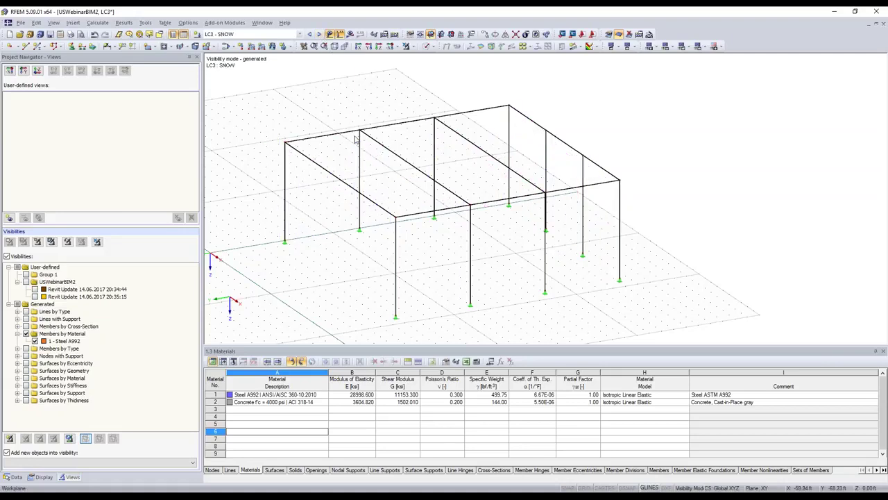
click(618, 48)
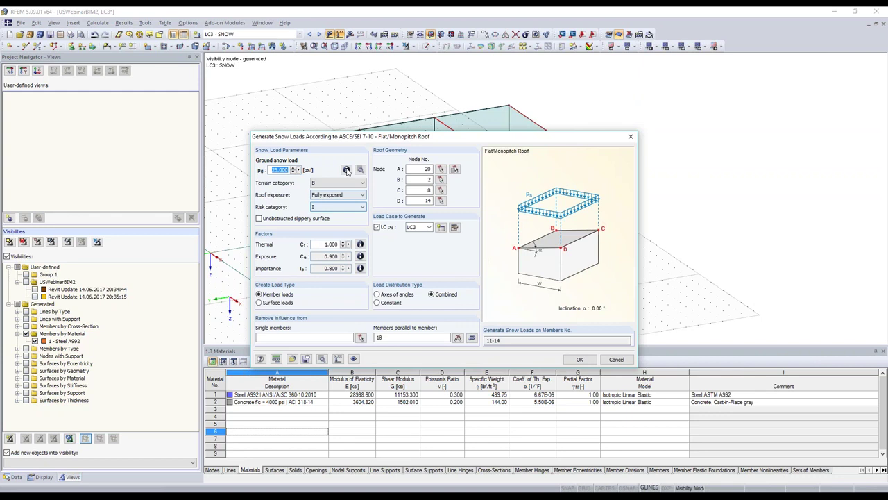
click(346, 170)
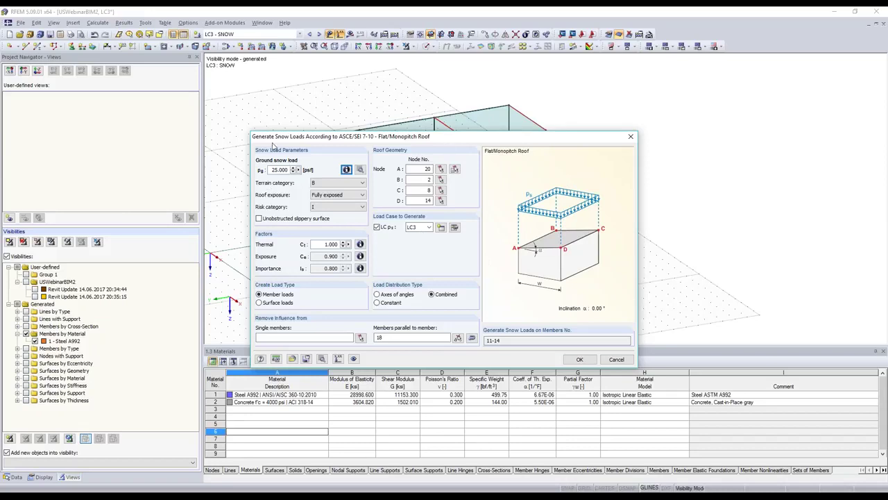
drag(322, 138, 14, 137)
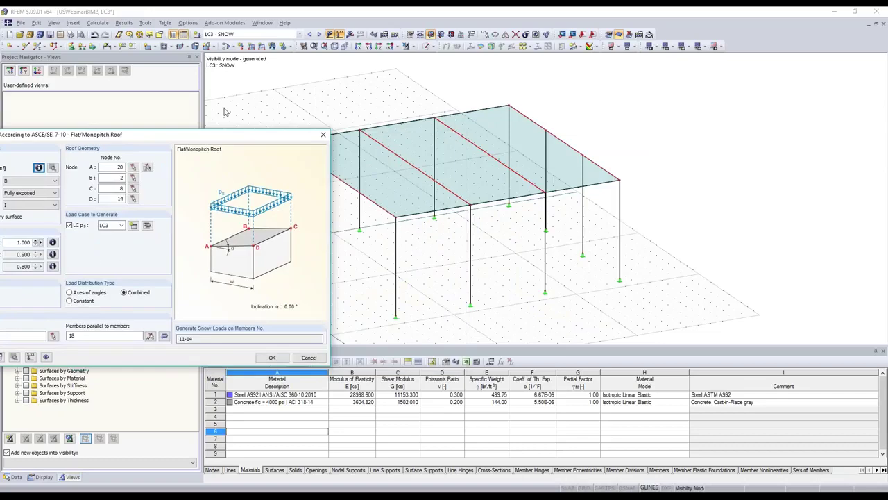
drag(225, 134, 248, 124)
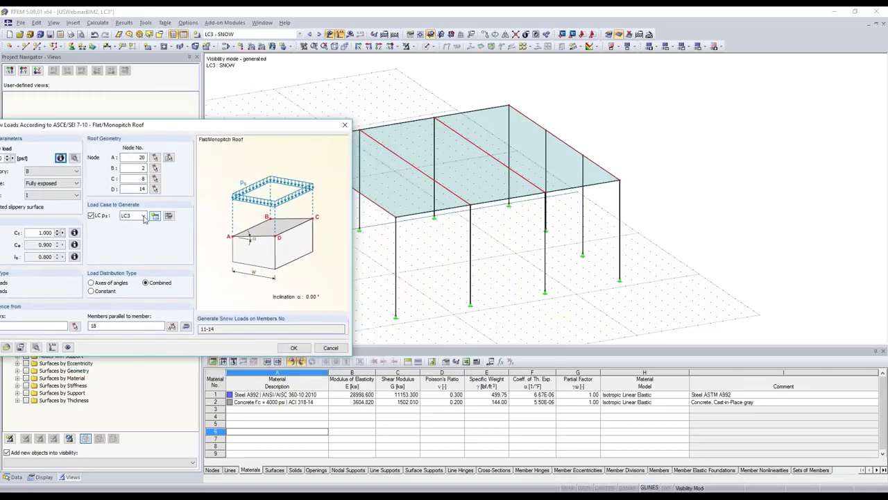
Generate the LC3 snow loads as member loads on members 11-14 with a ground snow load of 25 psf
click(143, 216)
click(137, 220)
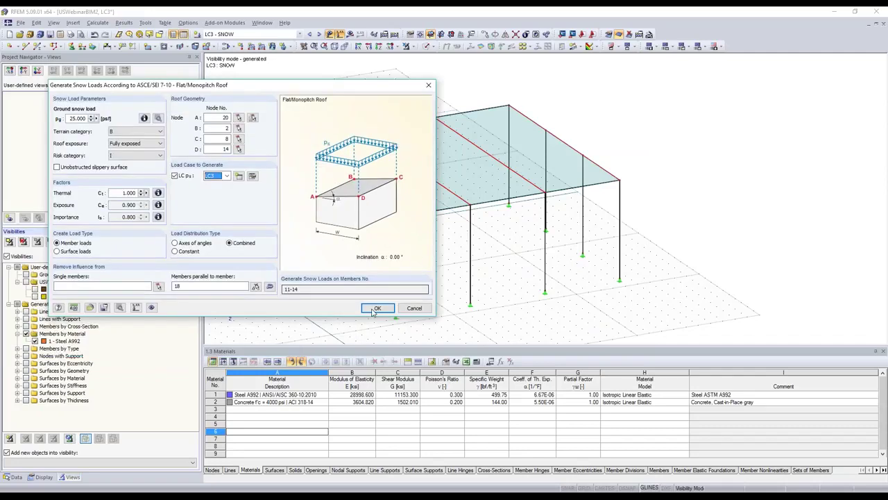
click(375, 309)
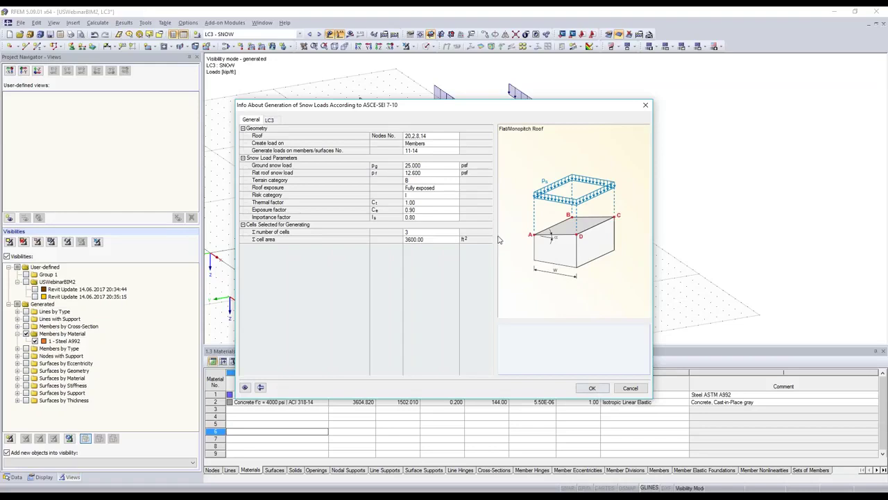
key(Return)
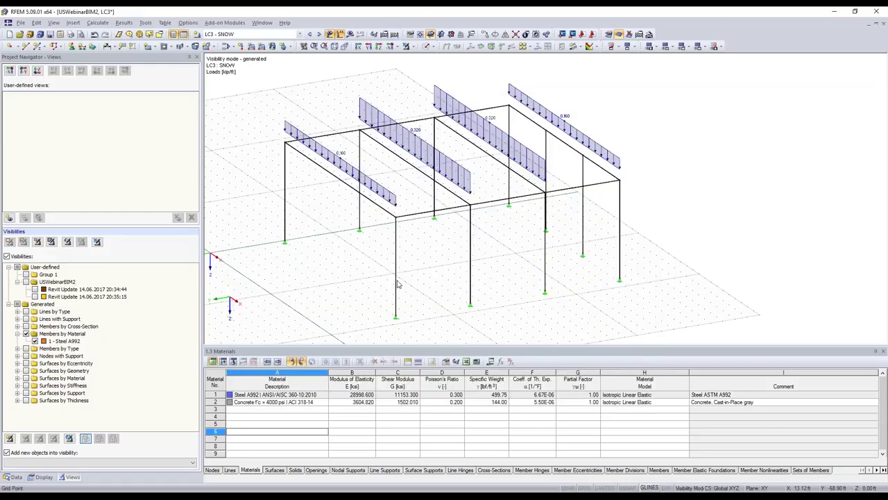
Examine the loads of combinations CO2 through CO5, and cancel the visibility mode to display the whole model
click(300, 34)
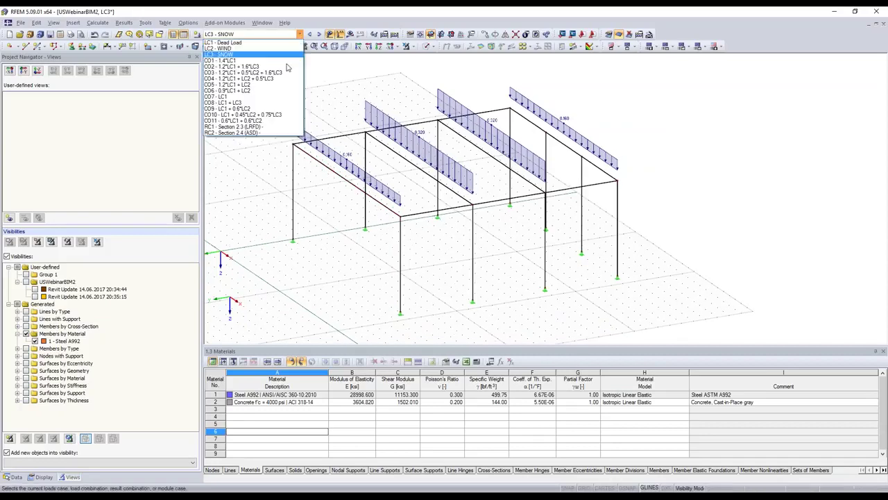
click(287, 66)
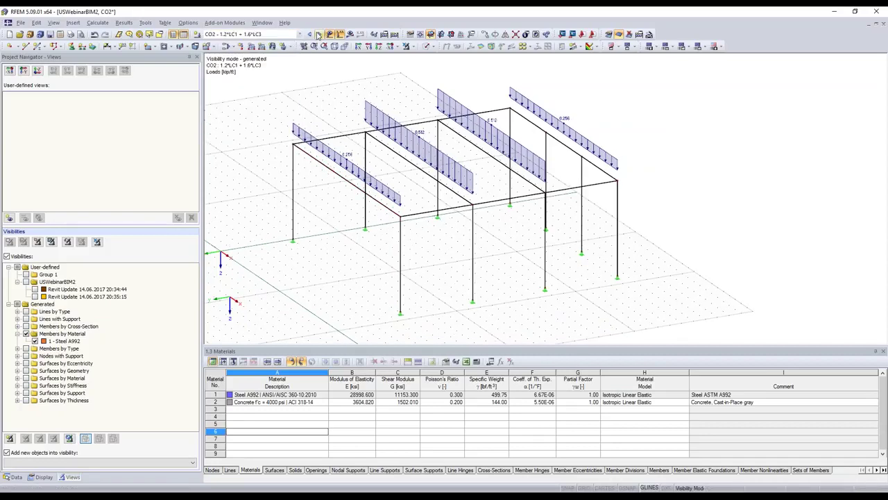
click(318, 35)
click(317, 35)
click(318, 35)
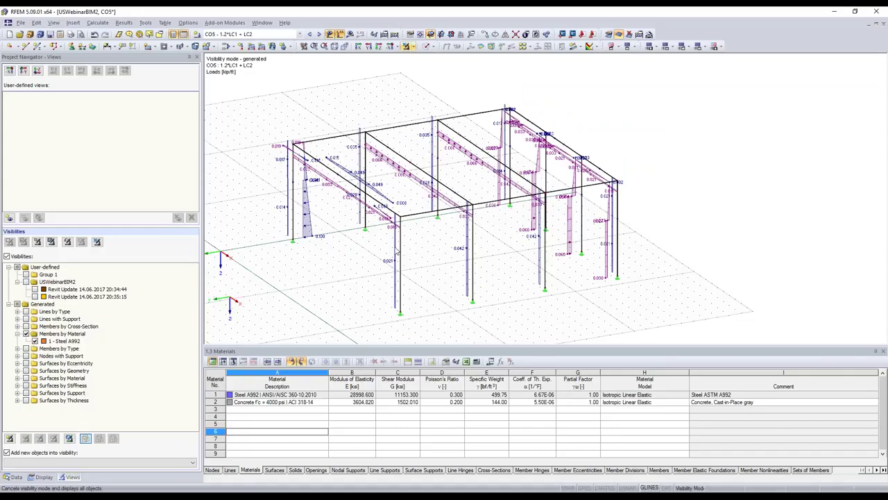
click(261, 47)
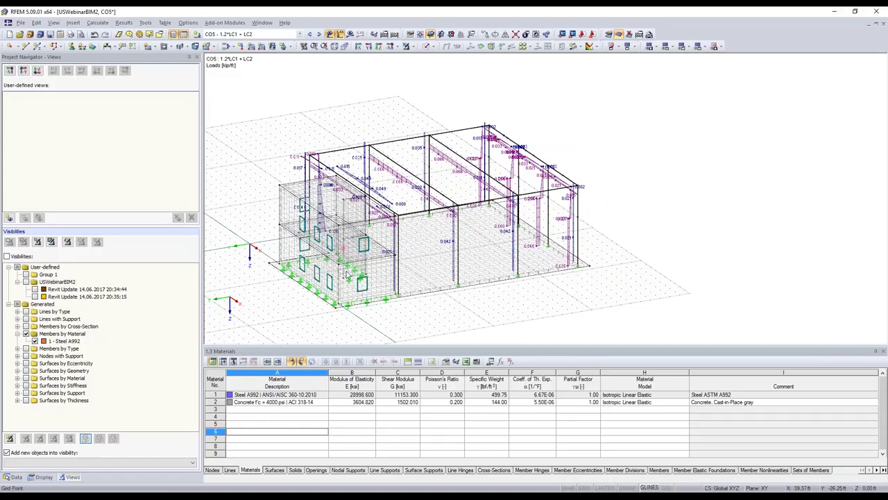
Set the method of analysis of all load combinations CO1 to CO11 to geometrically linear analysis
ctrl+middle_drag(347, 274, 342, 276)
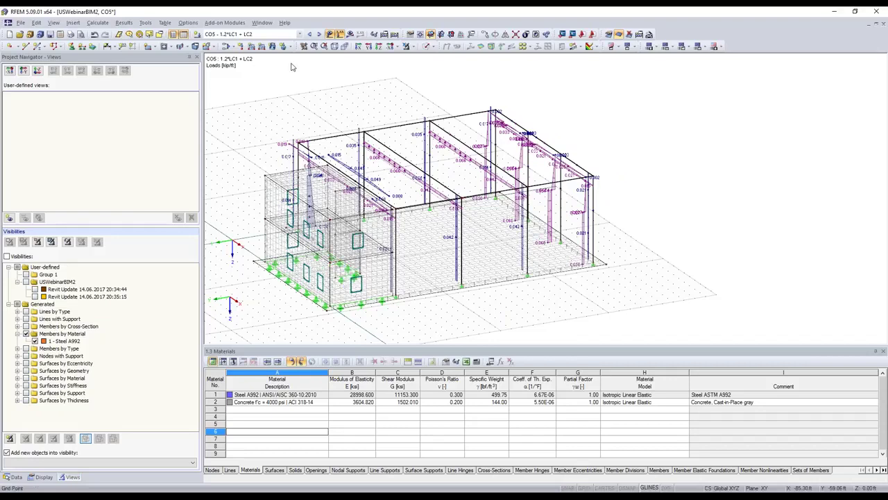
click(227, 47)
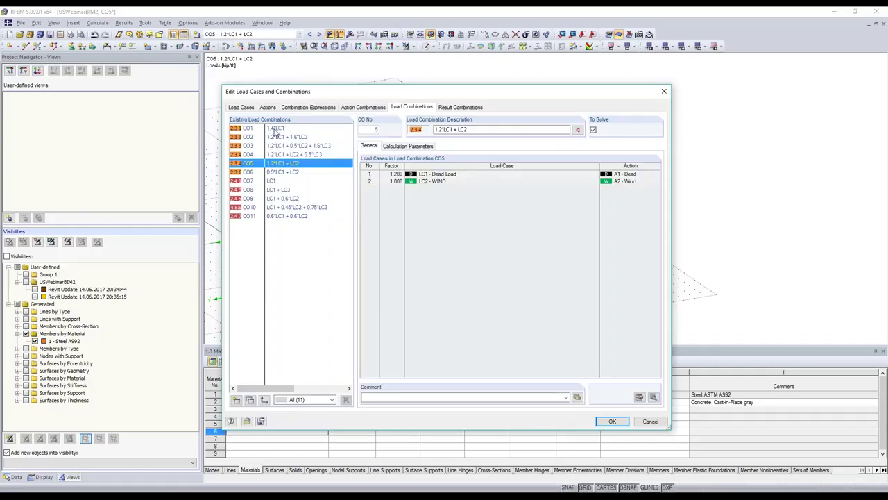
click(281, 128)
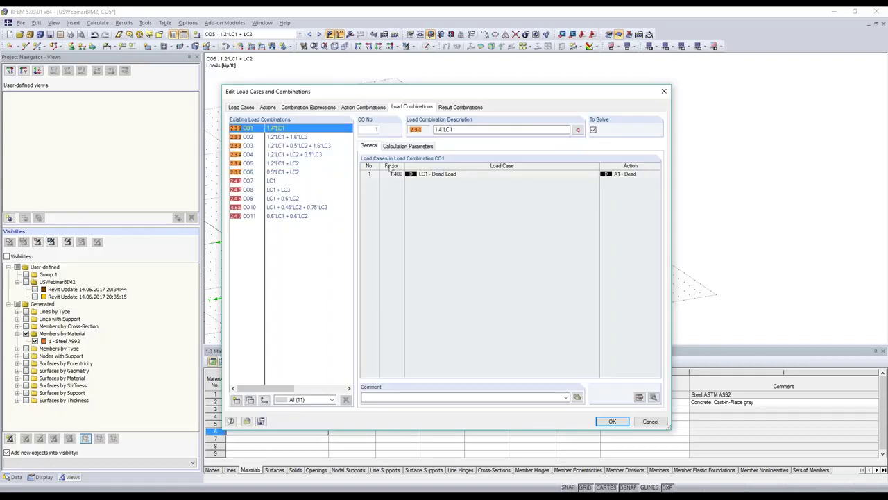
key(ctrl+a)
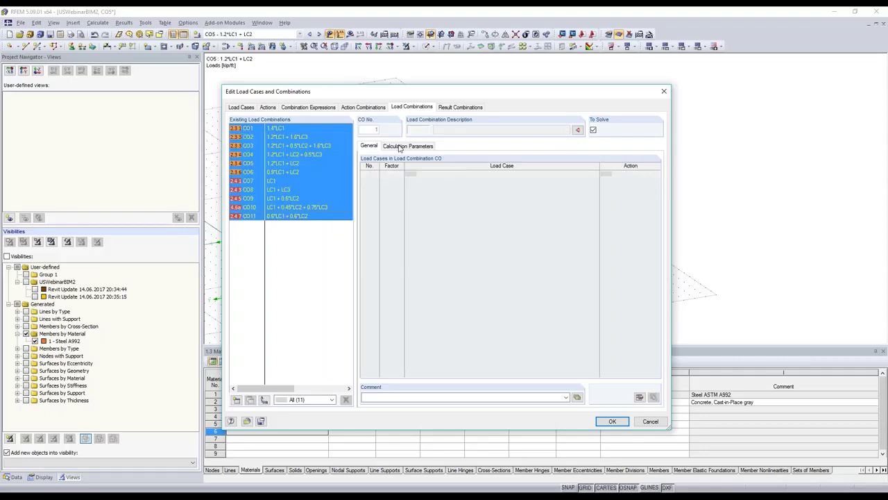
click(399, 148)
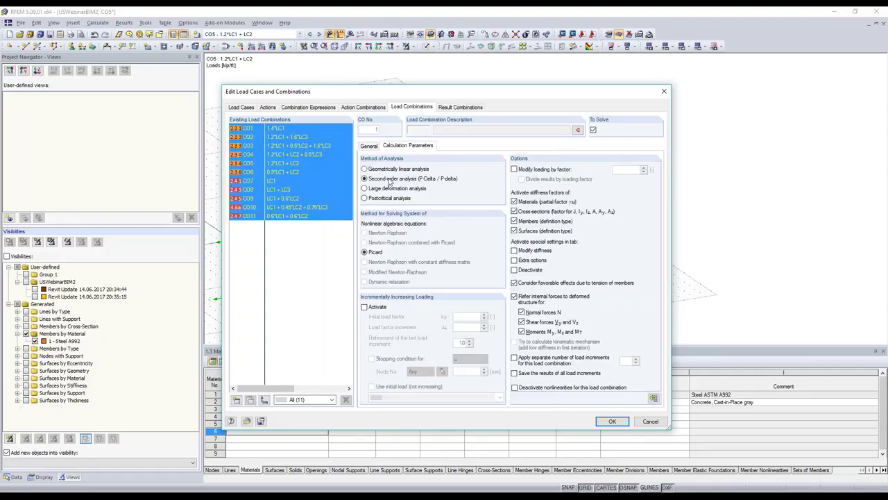
click(388, 169)
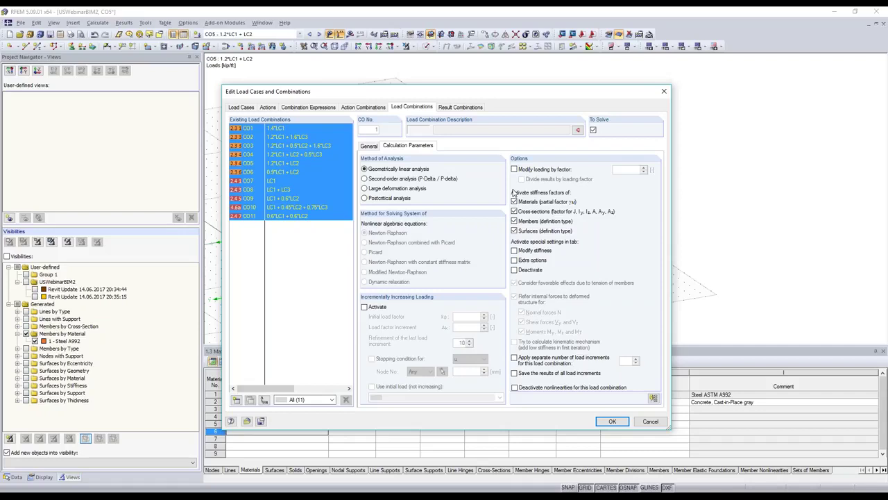
Accept the calculation parameters for all load combinations and page through the following load cases and combinations
click(602, 420)
click(319, 34)
click(319, 34)
click(320, 34)
click(319, 34)
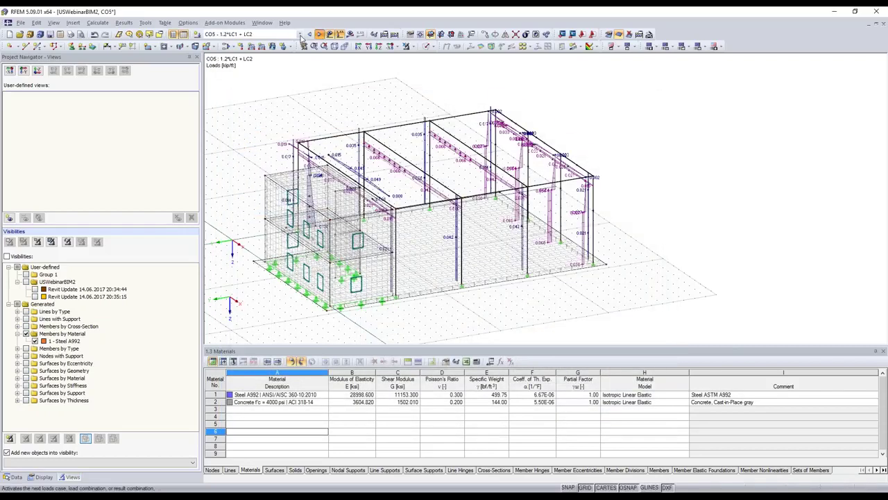
Make result combination RC1 - Section 2.3 (LRFD) active and calculate its results
click(300, 35)
click(261, 128)
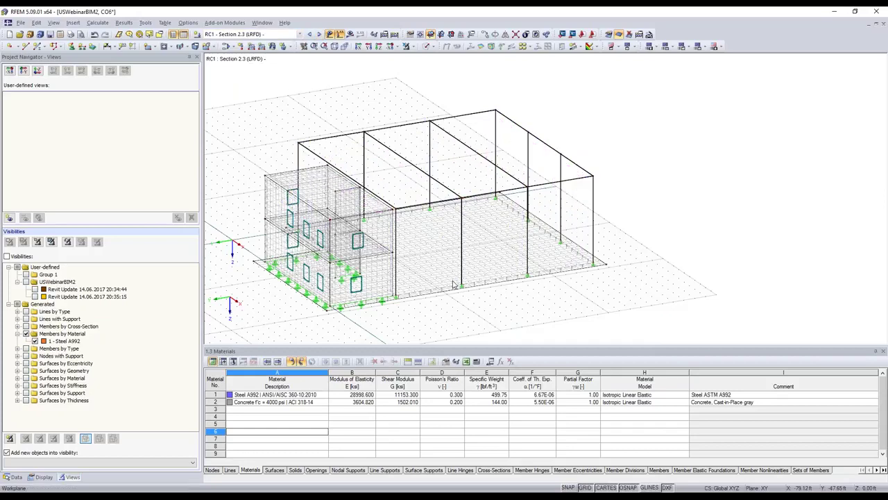
click(350, 34)
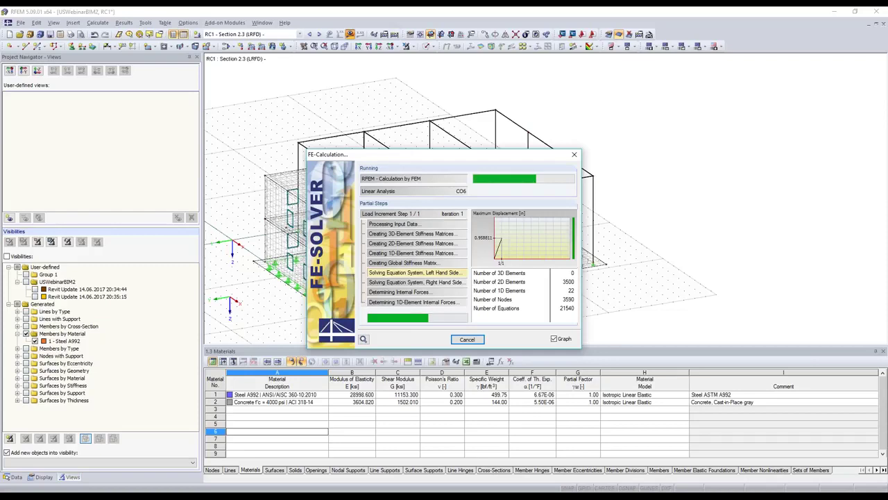
Review RC1's global deformations and the members' My internal forces on the hall frames, and hide the results display
click(448, 45)
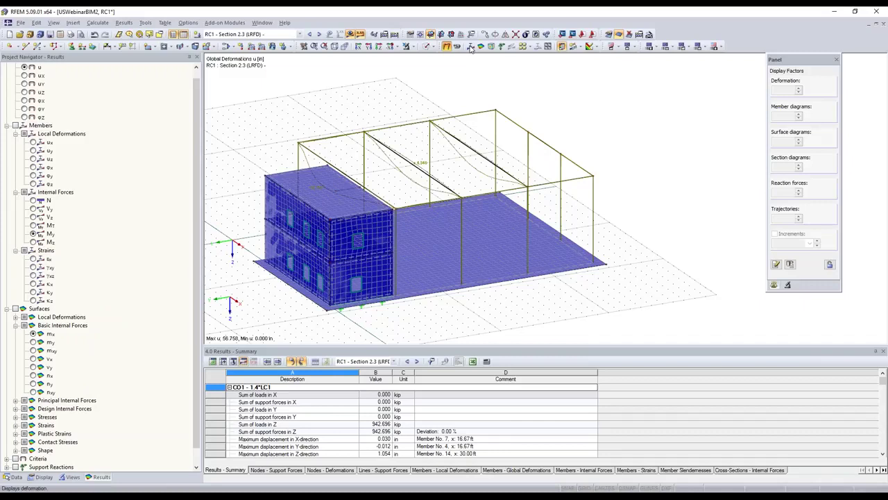
click(470, 46)
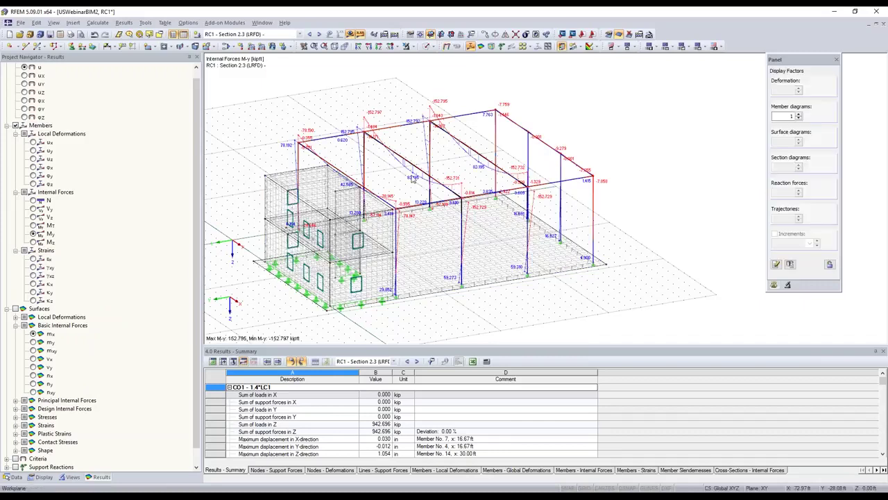
click(448, 47)
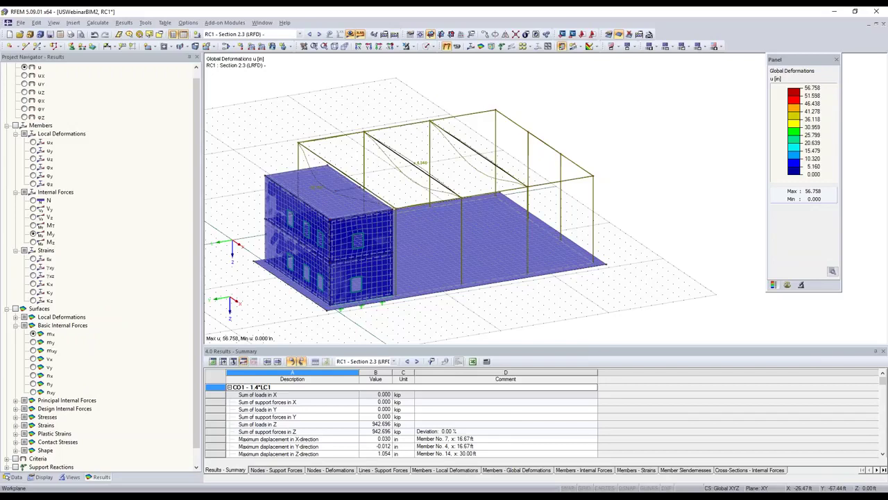
ctrl+middle_drag(512, 242, 465, 244)
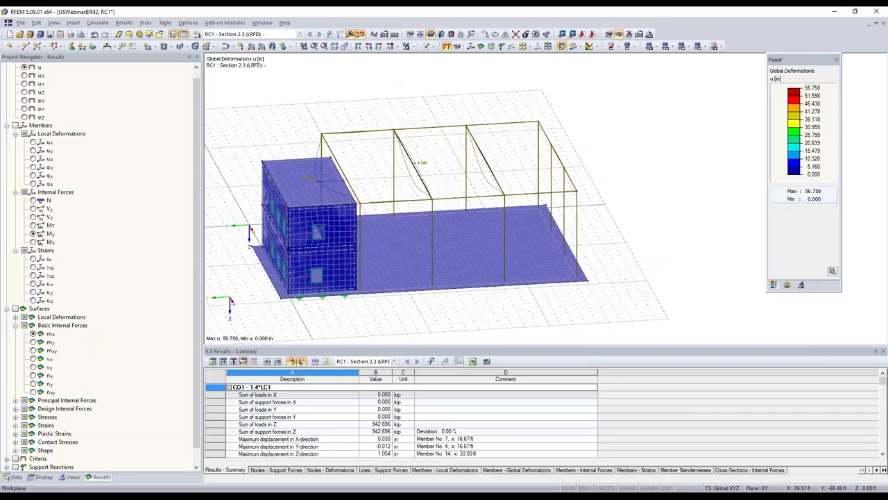
ctrl+middle_drag(368, 262, 344, 251)
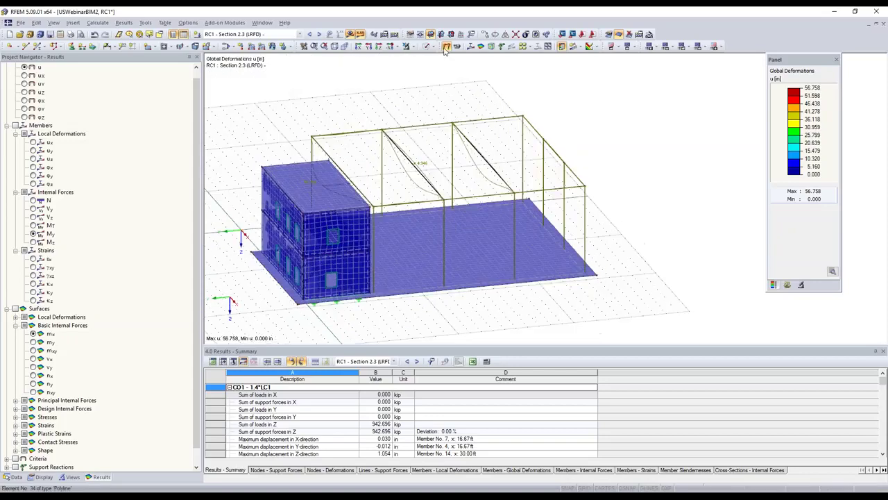
click(447, 47)
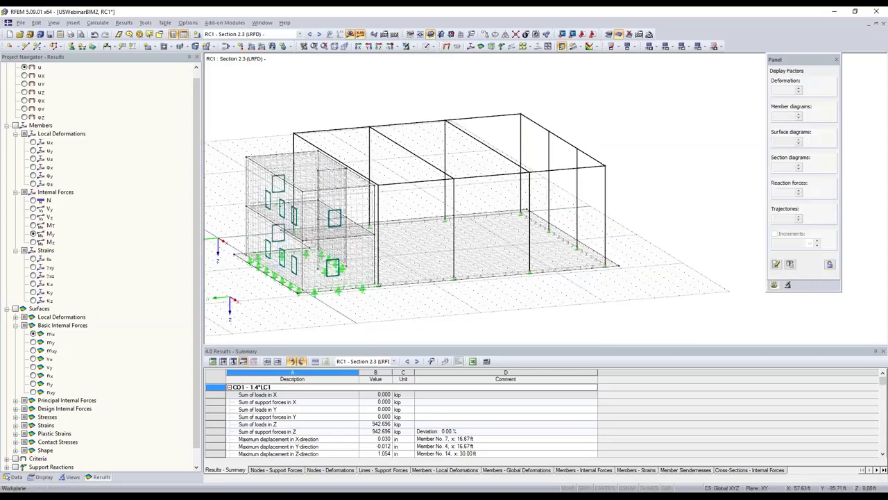
Copy the hall's second transverse frame and create a 3D model named qq with the global Z-axis oriented downward
ctrl+middle_drag(436, 278, 449, 293)
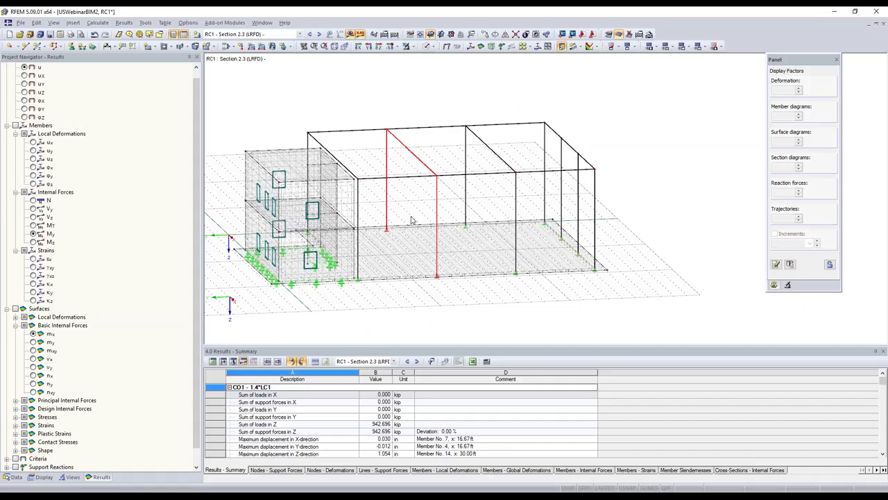
click(9, 34)
text(qq)
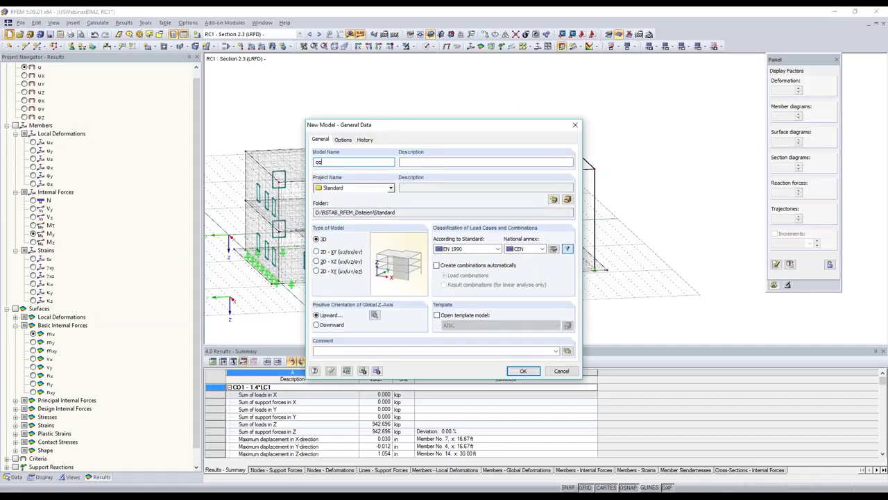
click(316, 324)
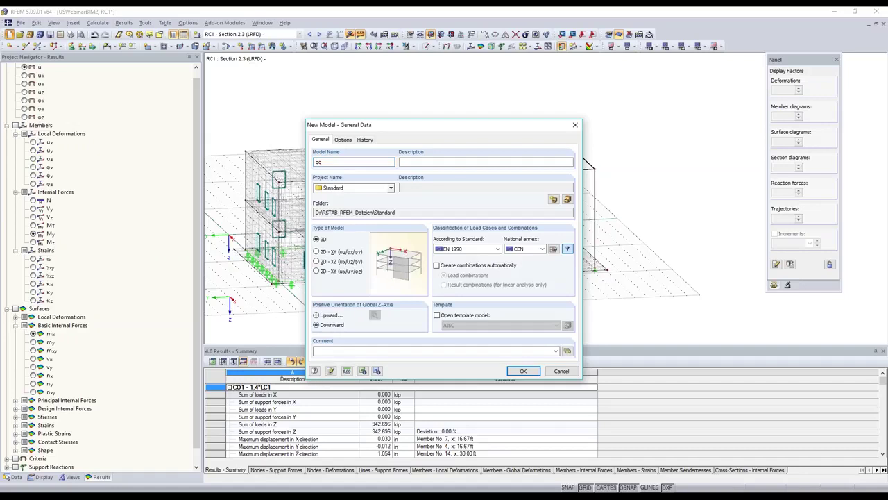
key(Return)
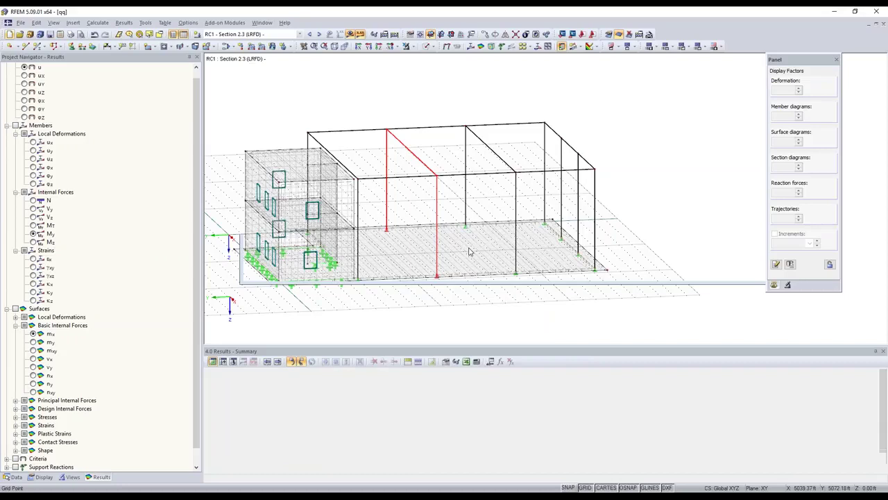
Paste the copied frame into model qq with zero offset in X, Y and Z
key(ctrl+v)
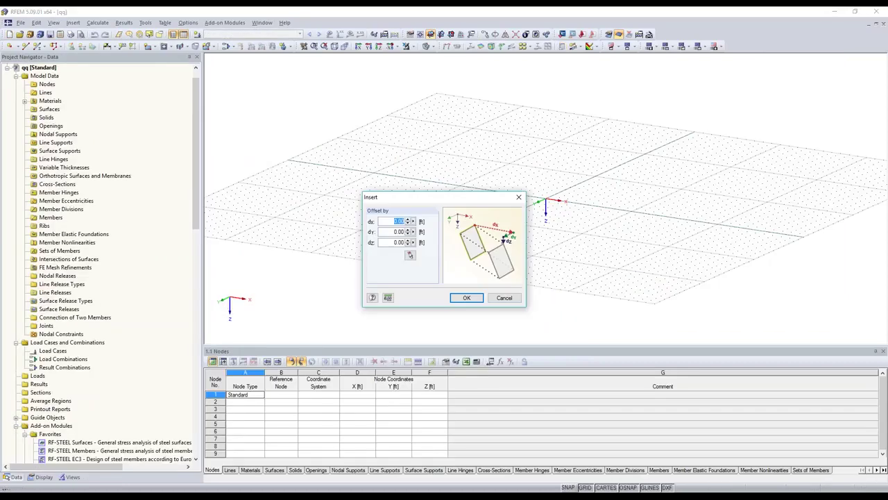
key(Return)
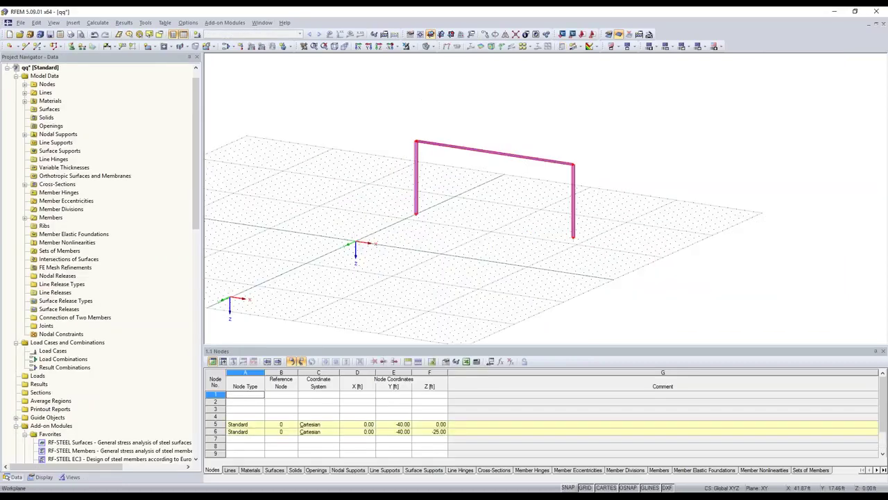
scroll(470, 215, up, 2)
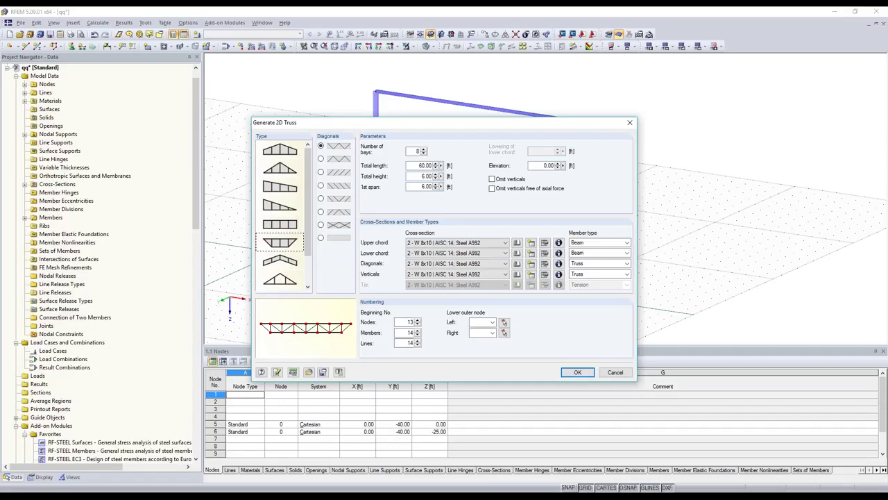
Assign the frame's upper corner nodes 6 and 12 as the 2D truss's lower outer nodes, using the type with a shortened lower chord
click(505, 332)
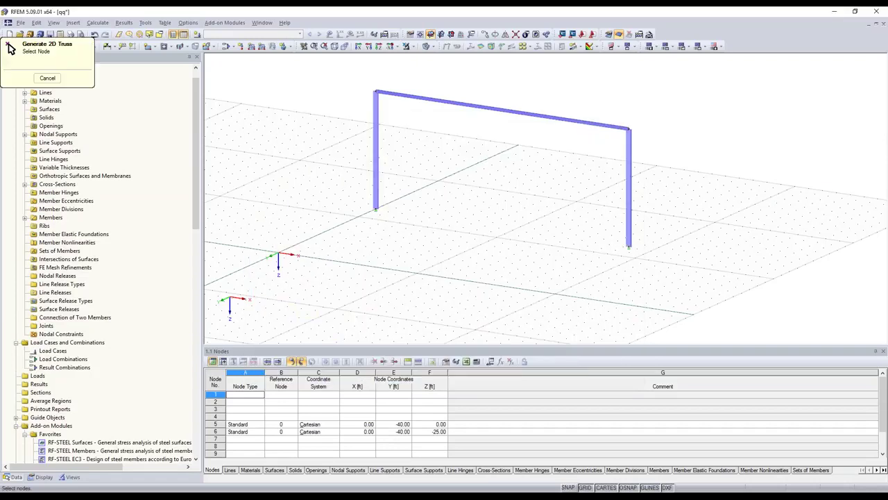
click(9, 47)
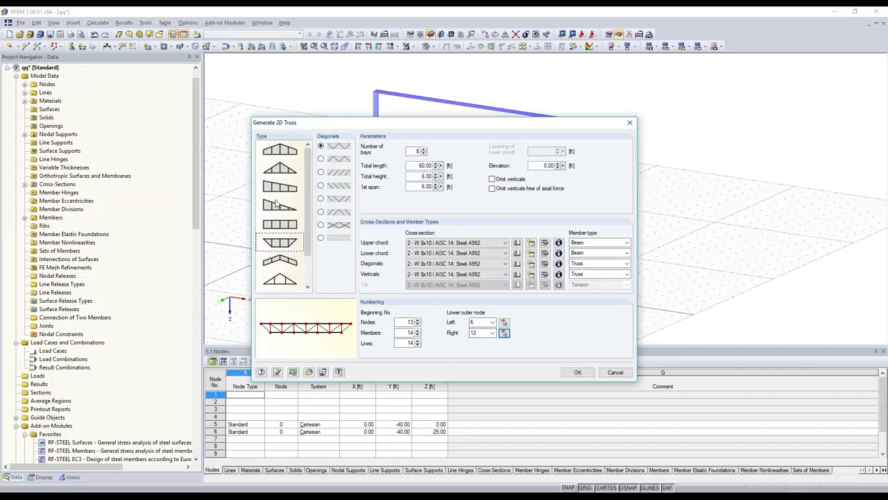
click(280, 224)
click(292, 243)
Set the member type of the truss diagonals and verticals to Beam and generate the 8-bay, 60 ft truss
click(607, 264)
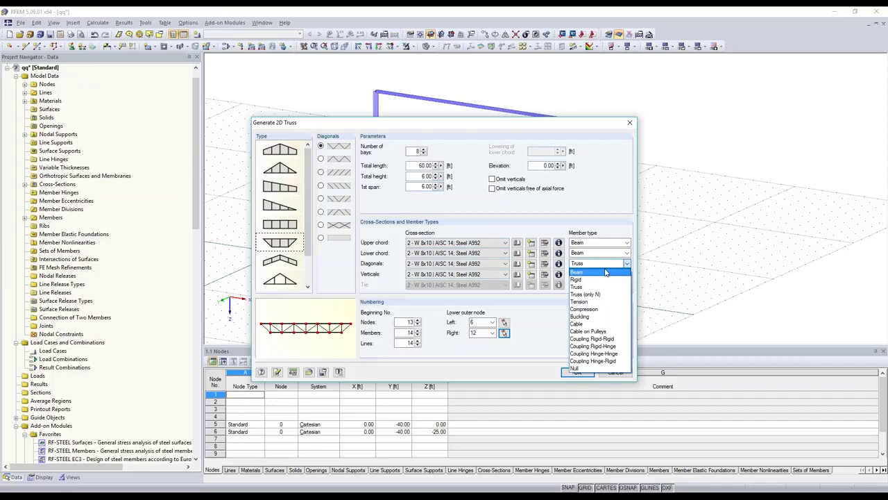
click(605, 272)
click(601, 275)
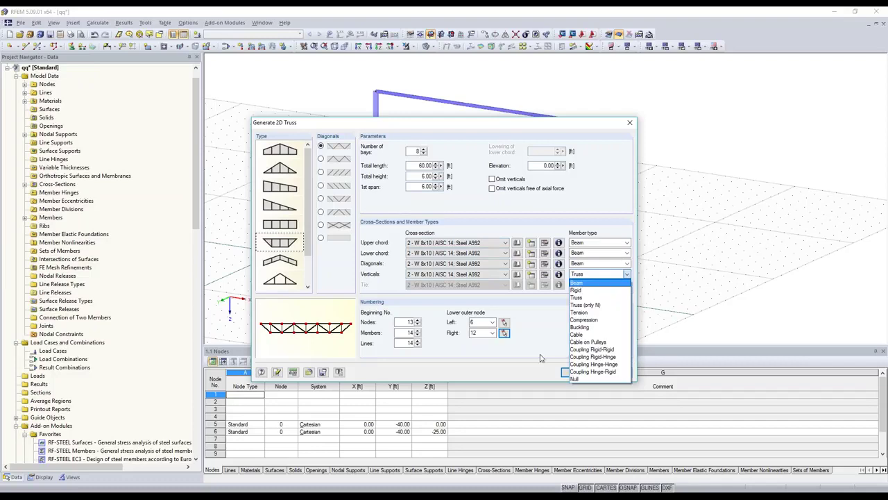
click(589, 282)
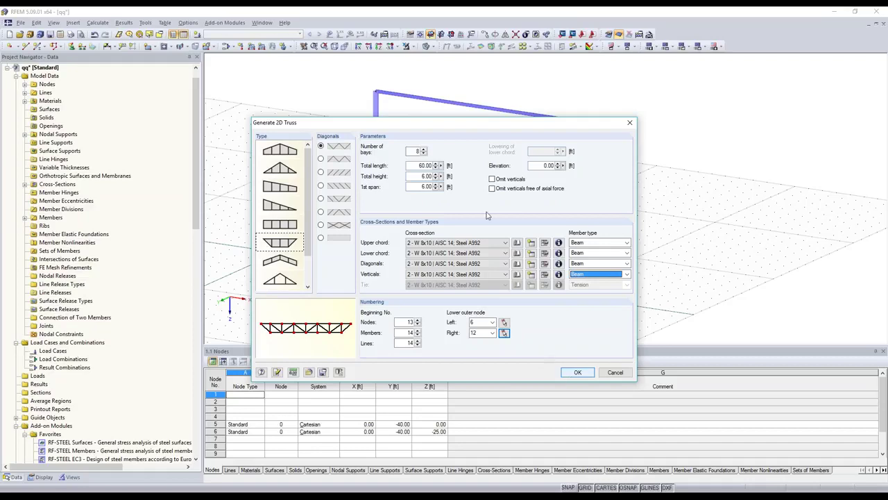
key(Return)
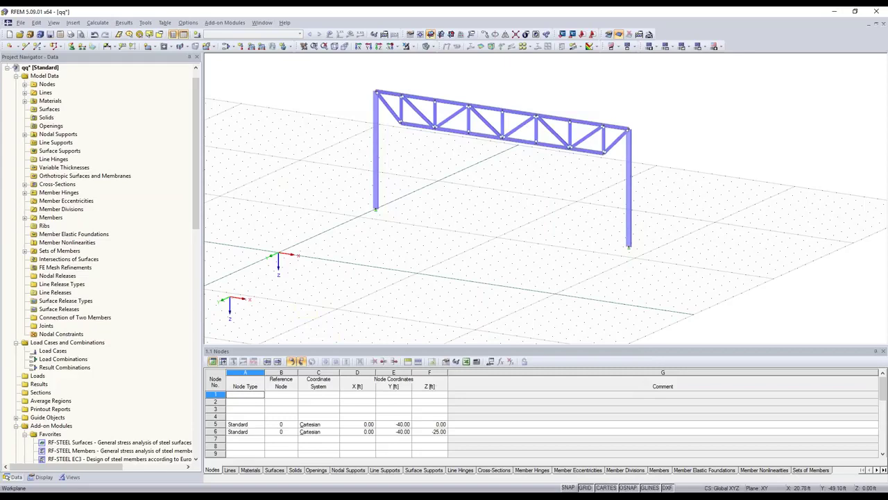
Examine which truss members and ends have the Local; NNN NYY member hinge assigned
ctrl+middle_drag(485, 210, 439, 135)
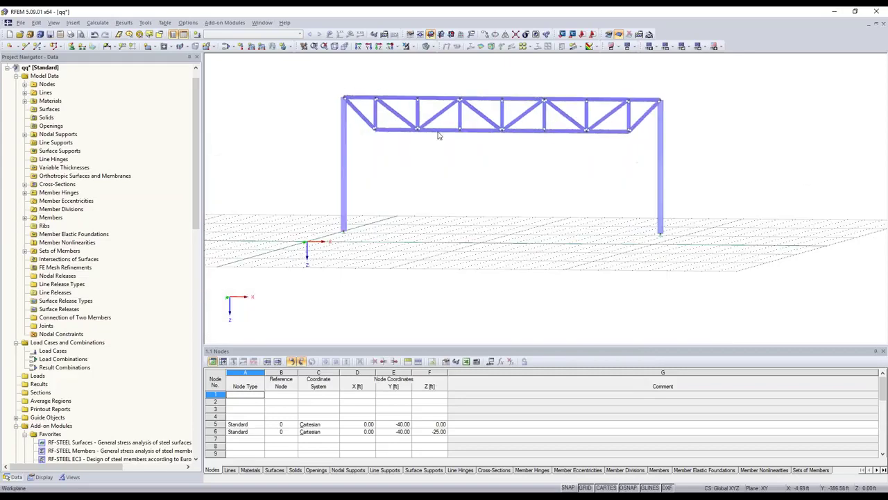
scroll(439, 135, up, 3)
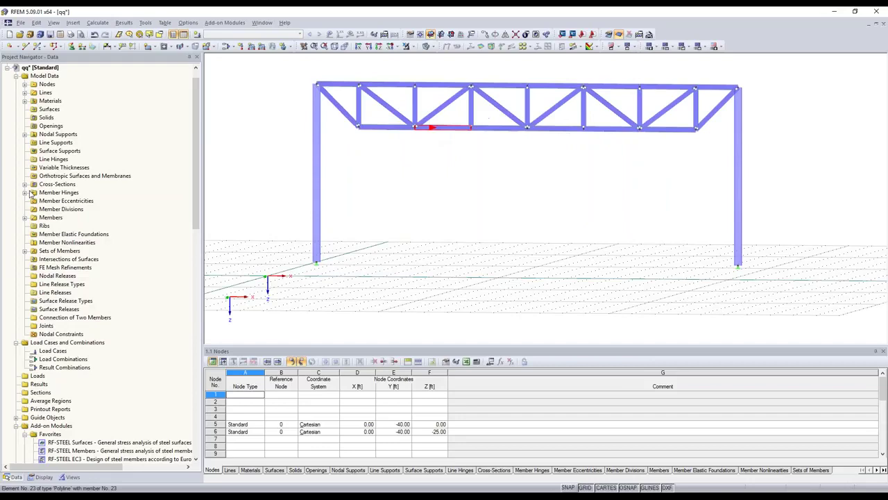
middle_drag(438, 135, 437, 180)
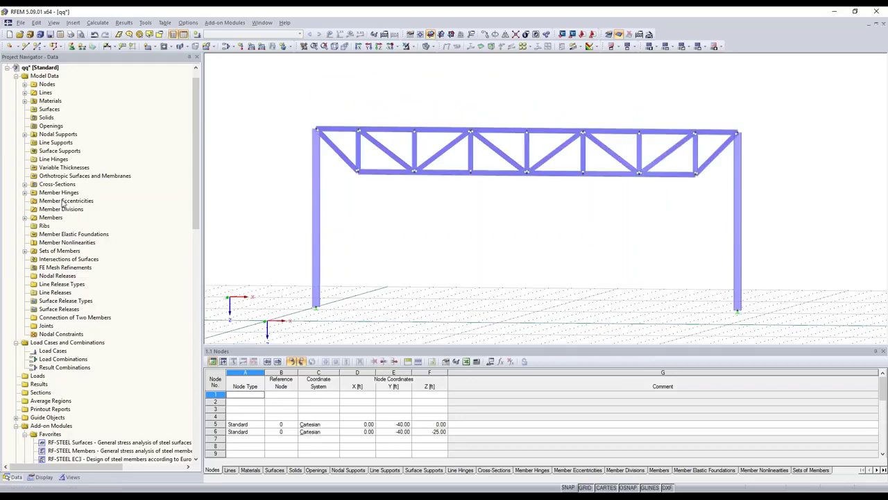
click(25, 193)
click(64, 201)
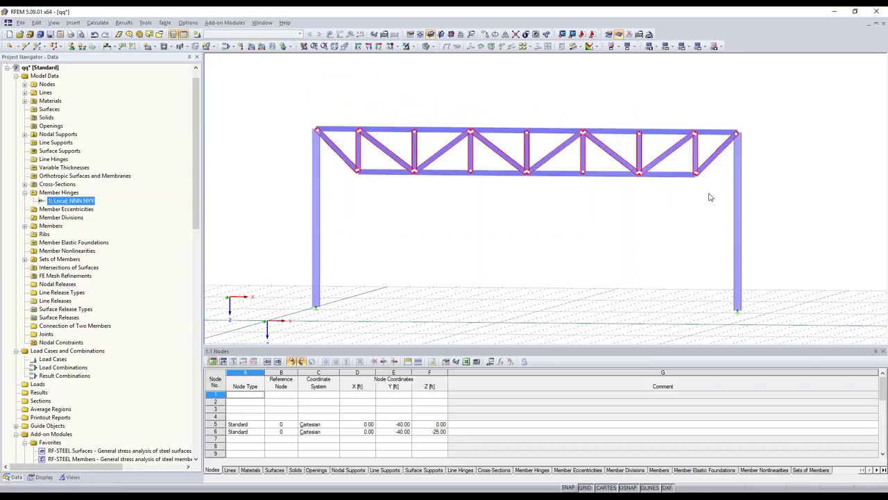
key(Left)
key(Left)
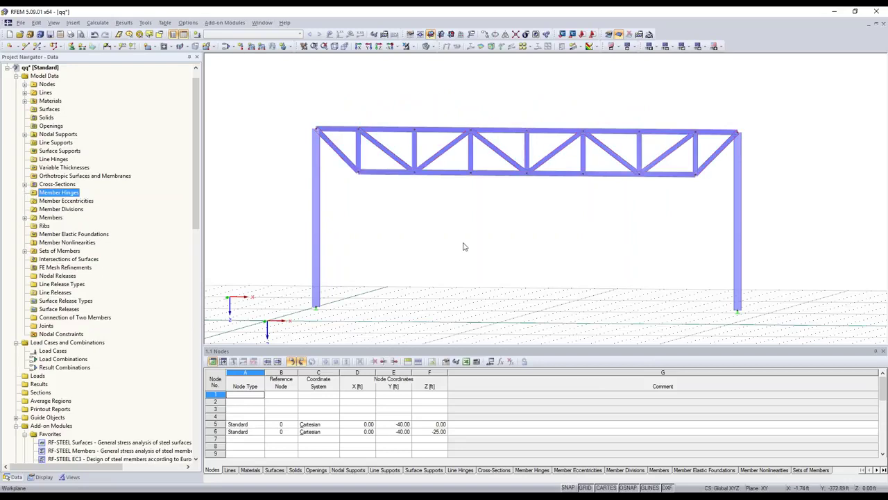
Copy the truss's web and lower chord members into the USWebinarBIM2 model with zero offset, accepting deletion of the existing results
click(465, 246)
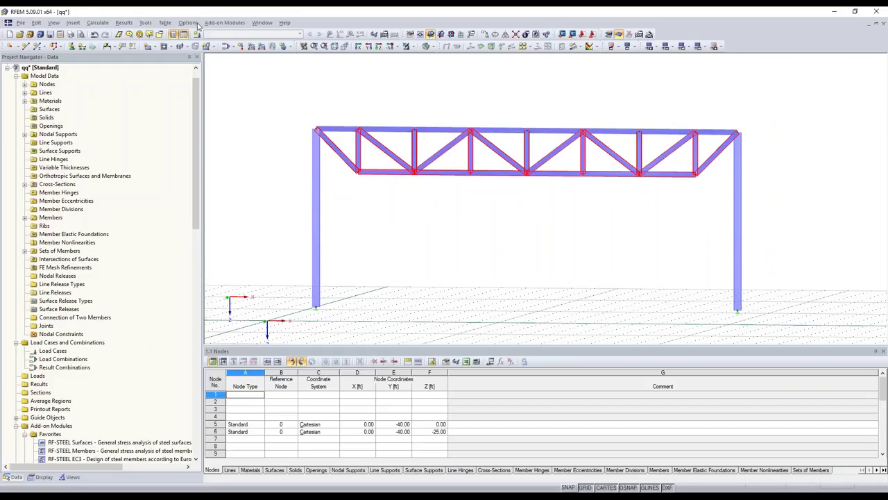
click(263, 24)
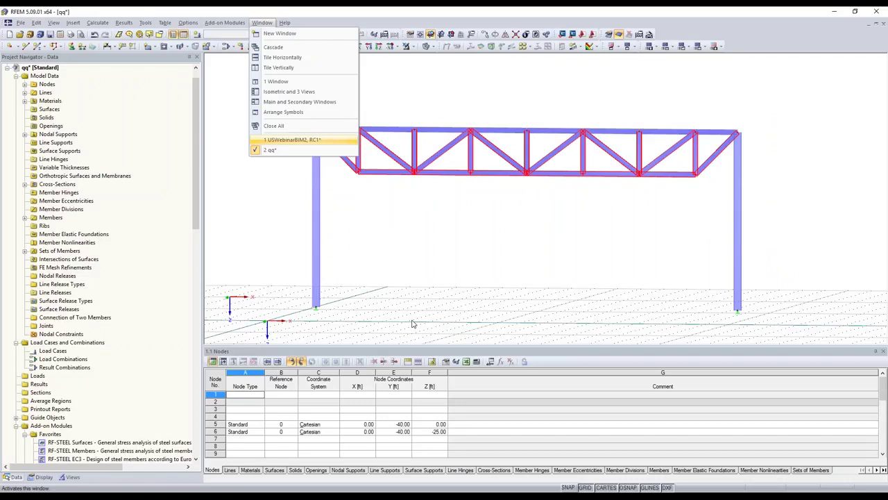
key(Return)
key(ctrl+v)
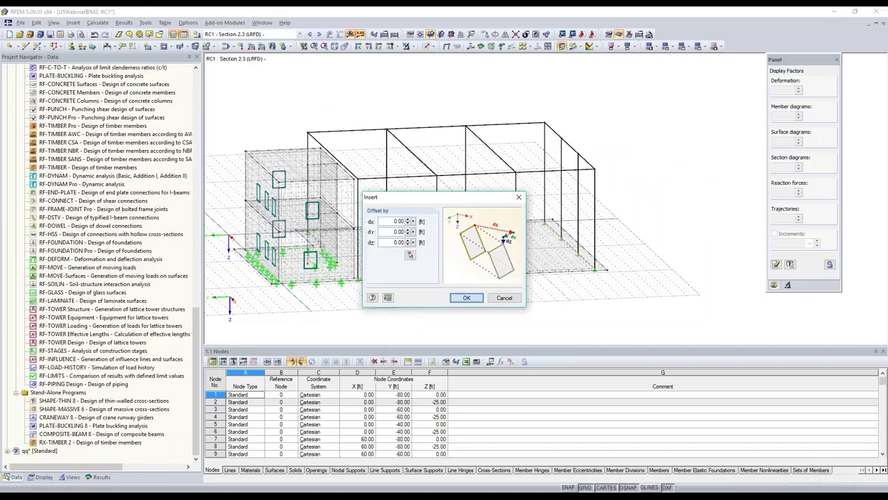
key(Return)
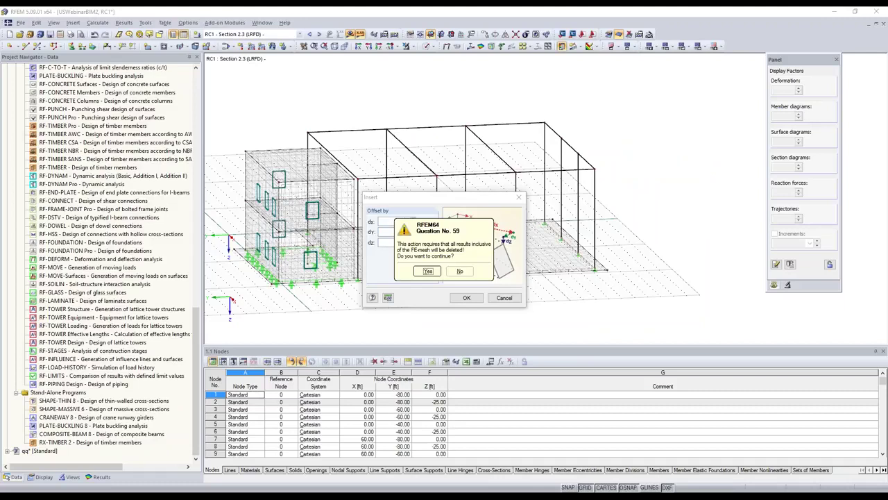
key(Return)
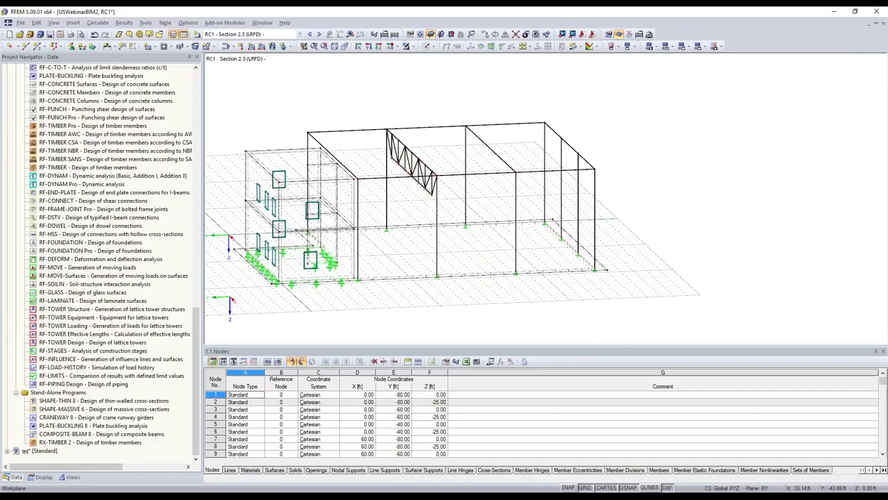
Paste the copied truss into the neighbouring interior frame with a dY offset of -20 ft, picked between the two frames' upper corner nodes
ctrl+middle_drag(429, 254, 454, 256)
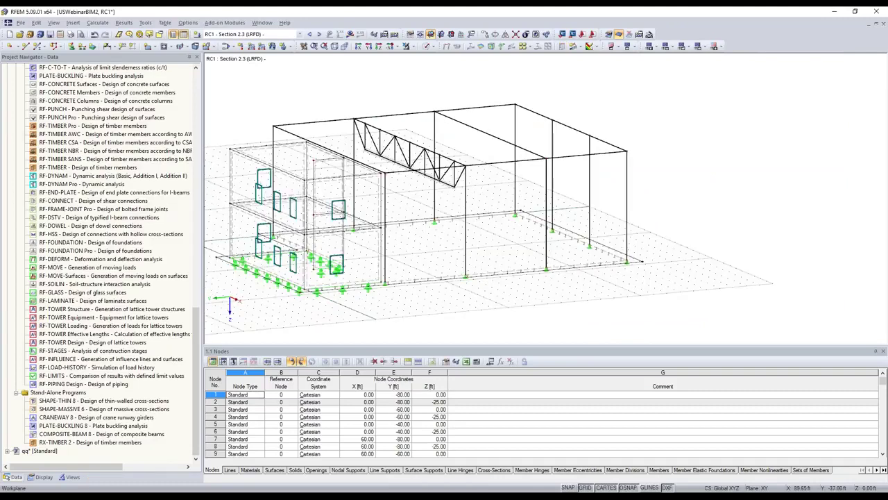
key(ctrl+v)
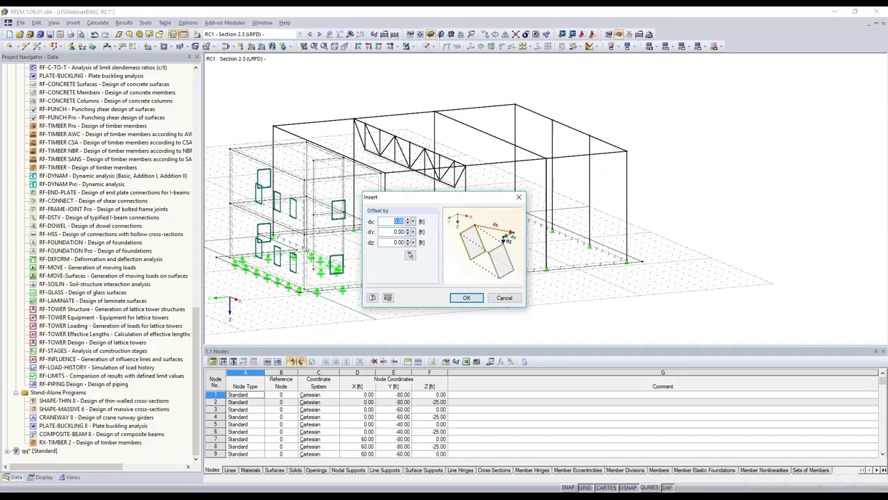
click(410, 255)
click(355, 119)
click(435, 111)
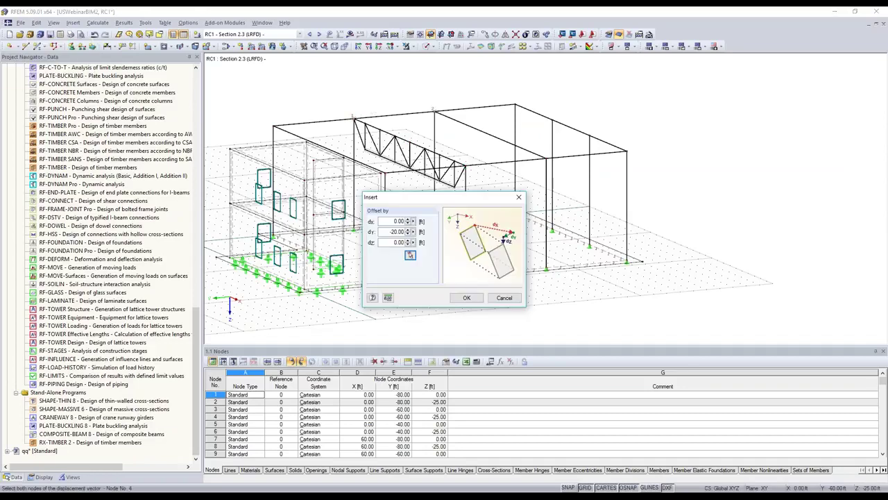
click(462, 300)
Paste another copy of the truss with a dY offset of 20 ft into the frame beside the small building
key(ctrl+v)
click(392, 229)
key(BackSpace)
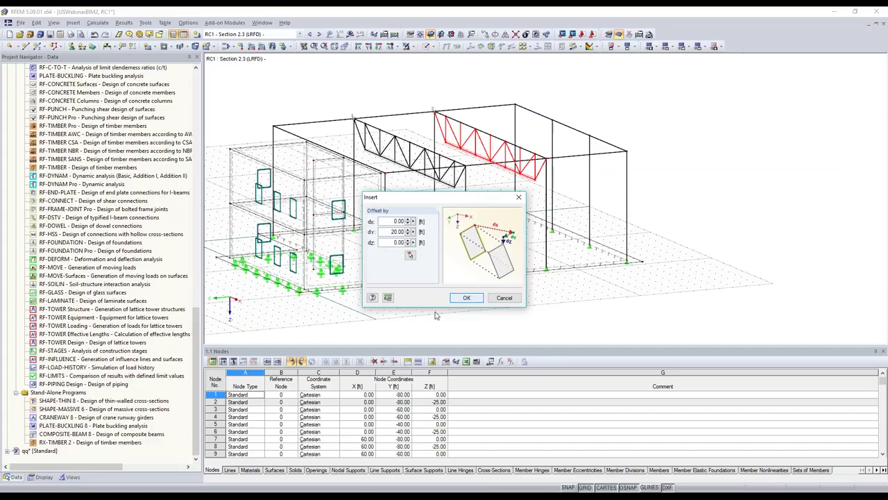
key(Return)
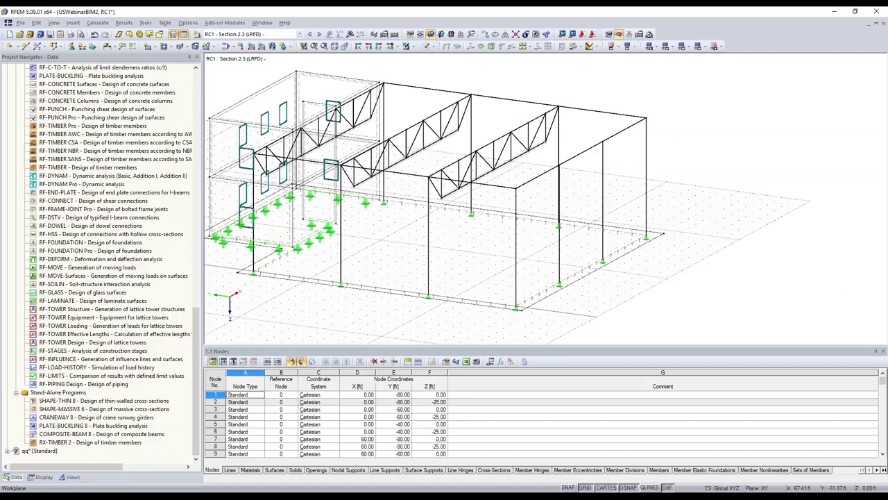
Review the loads of LC2 - WIND and LC3 - SNOW and make LC1 - Dead Load the current load case
scroll(342, 62, up, 3)
scroll(343, 62, down, 3)
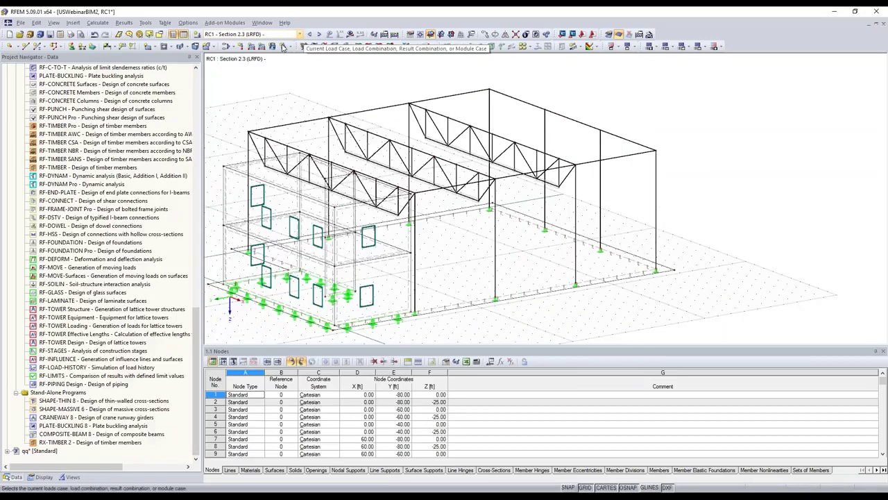
click(300, 34)
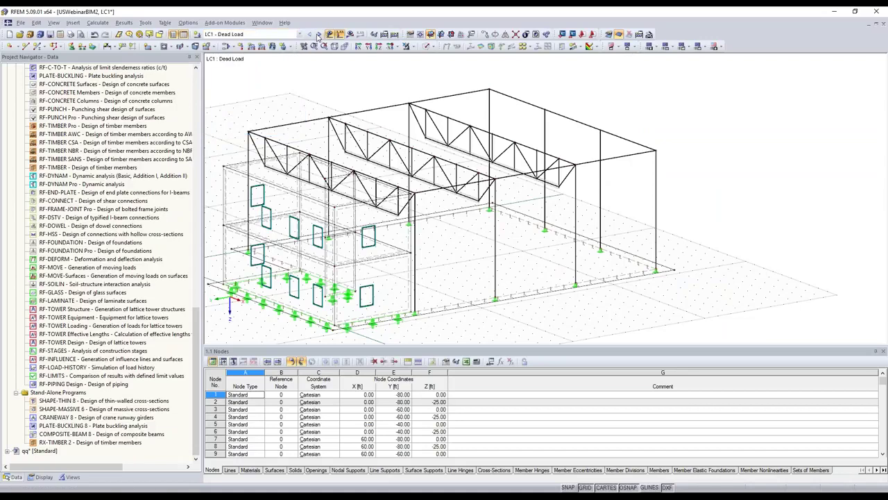
click(317, 35)
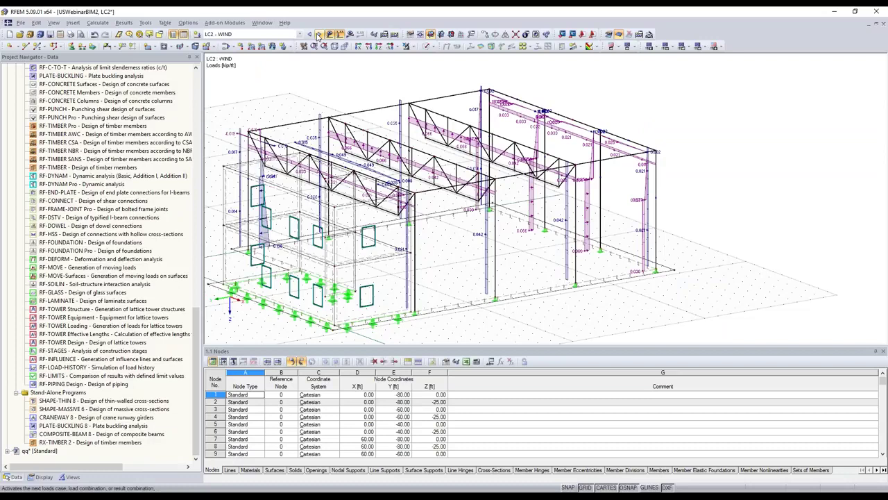
click(318, 35)
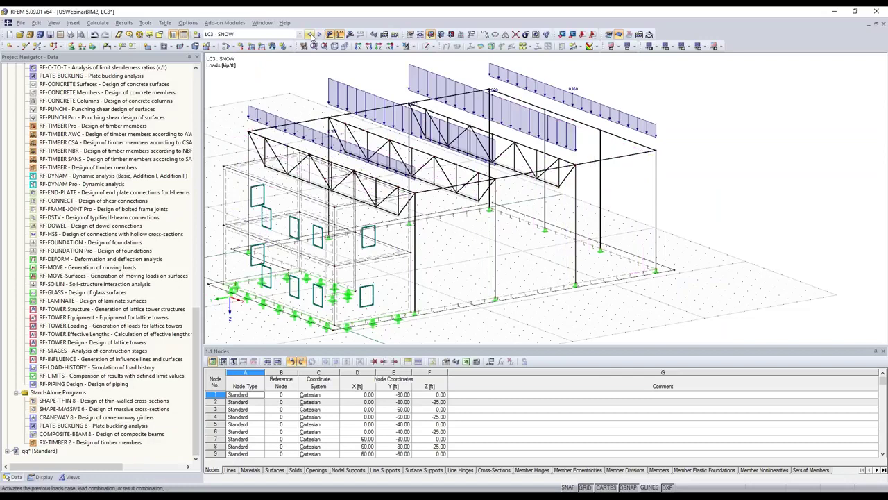
click(310, 35)
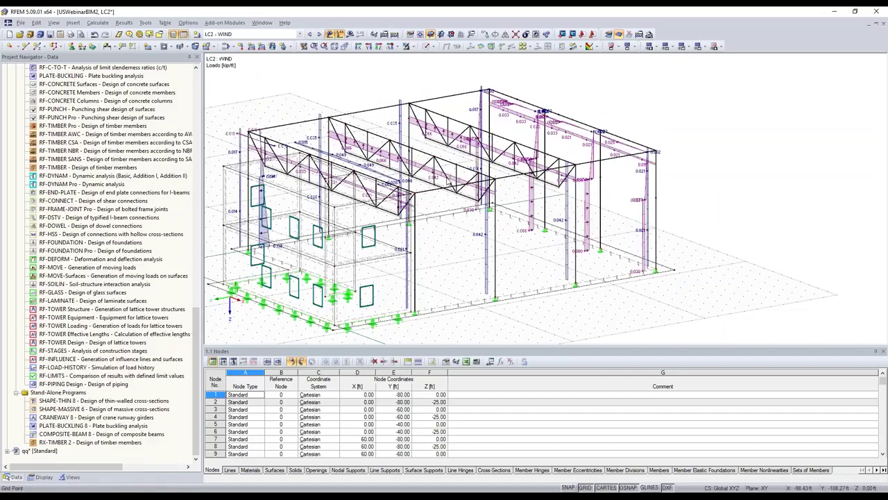
click(310, 35)
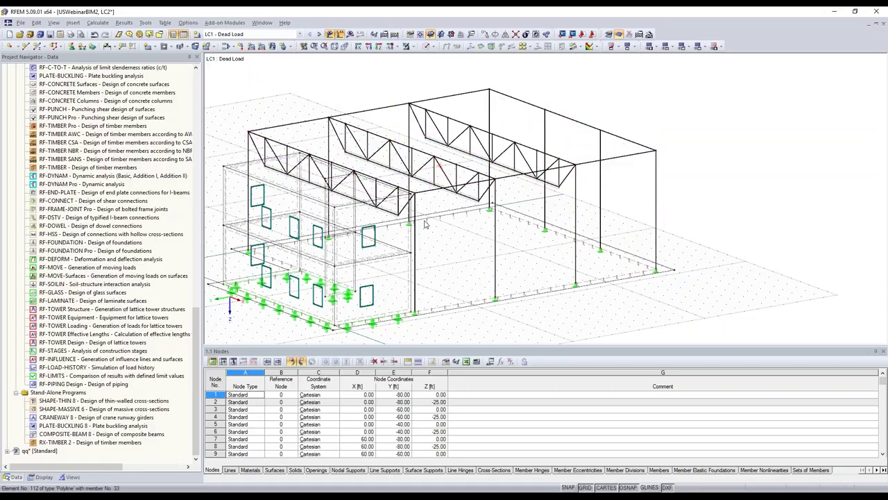
Set up a uniform 20 psf area load for conversion to member loads via planes, bounded by roof corner nodes 20, 2, 8 and 14
ctrl+middle_drag(425, 224, 613, 257)
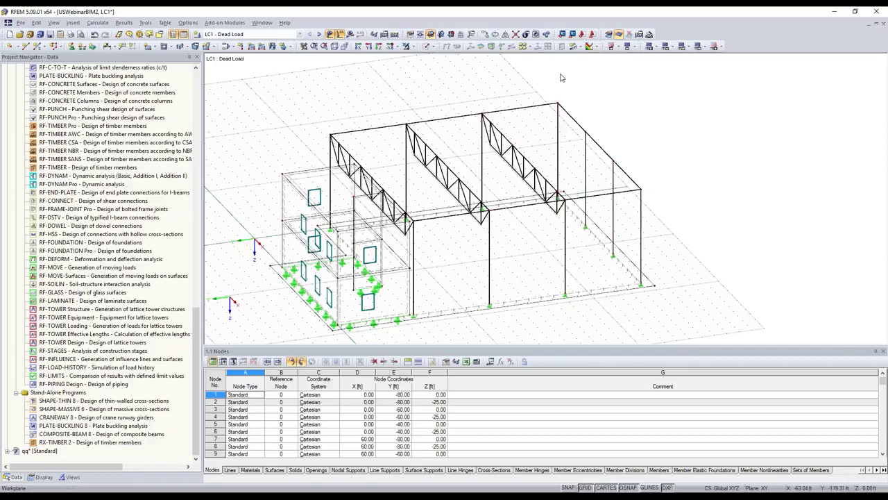
click(147, 23)
mouse_move(208, 207)
click(324, 217)
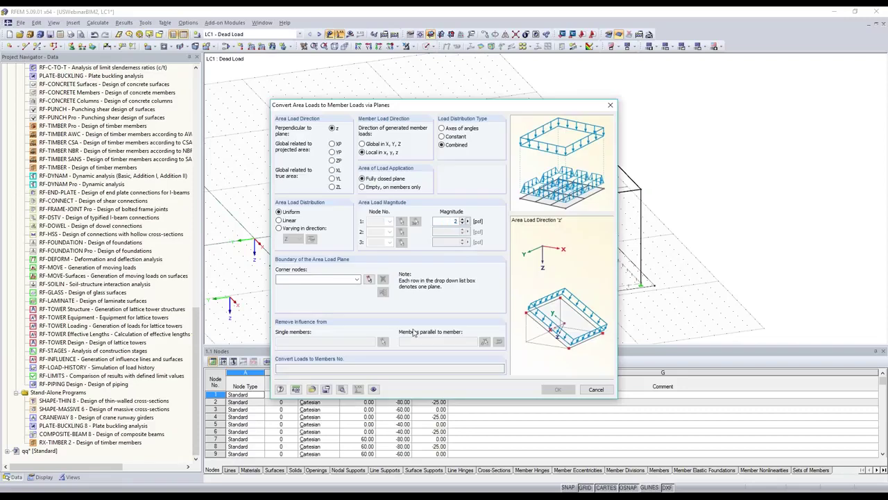
text(0)
click(370, 279)
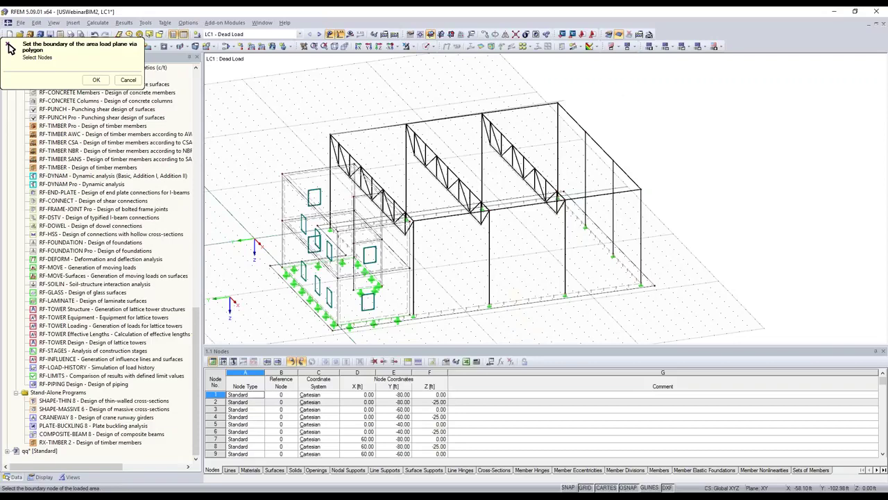
click(641, 189)
click(407, 219)
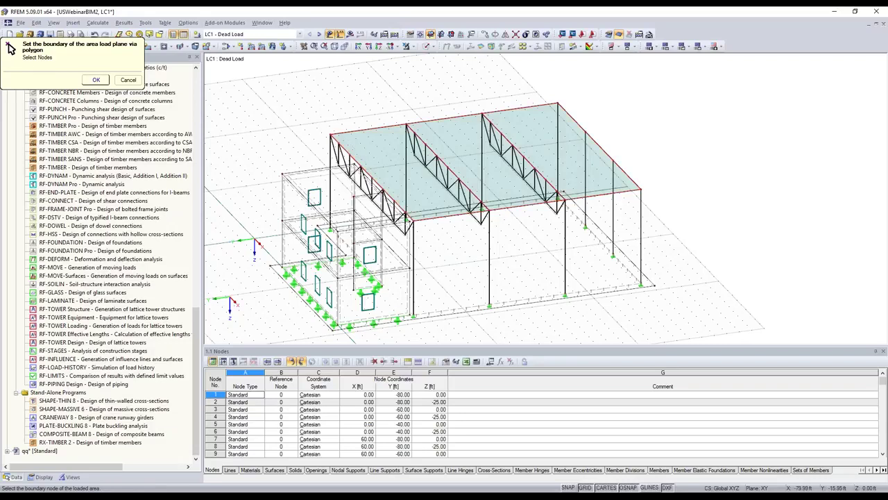
click(96, 80)
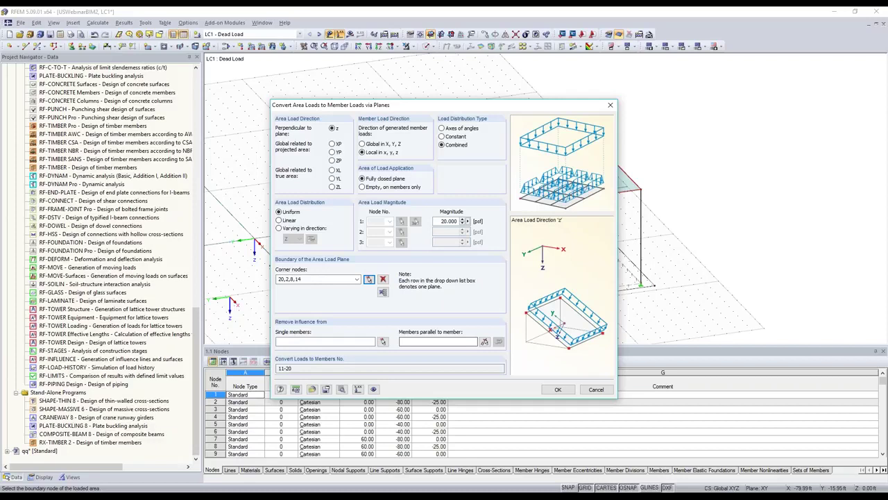
Exclude all members parallel to member 20 from the area load and generate the dead loads on the transverse roof members
click(485, 341)
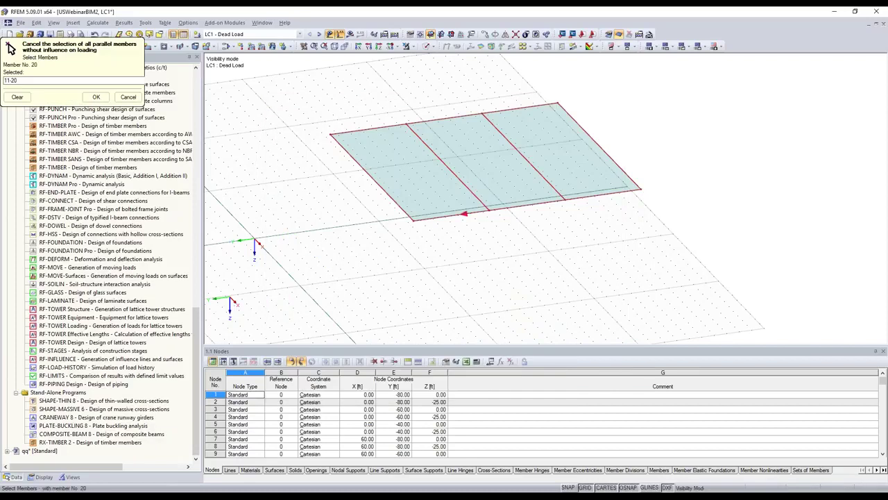
click(95, 97)
click(558, 390)
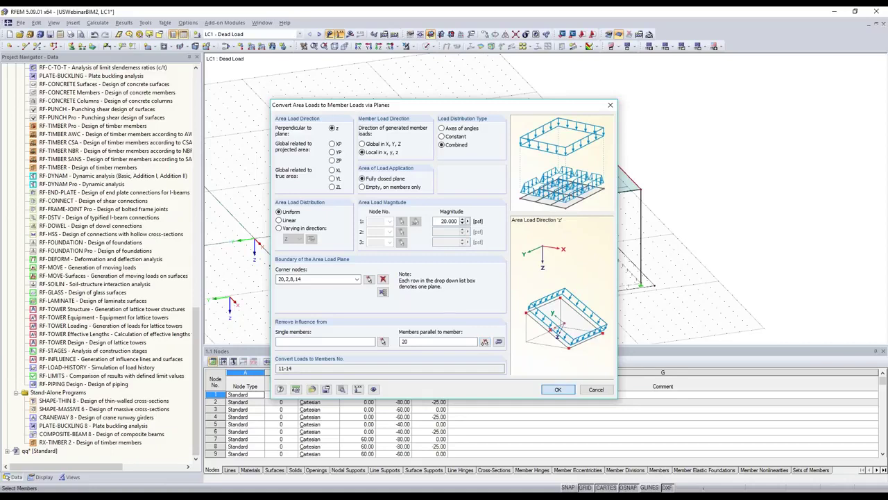
key(Return)
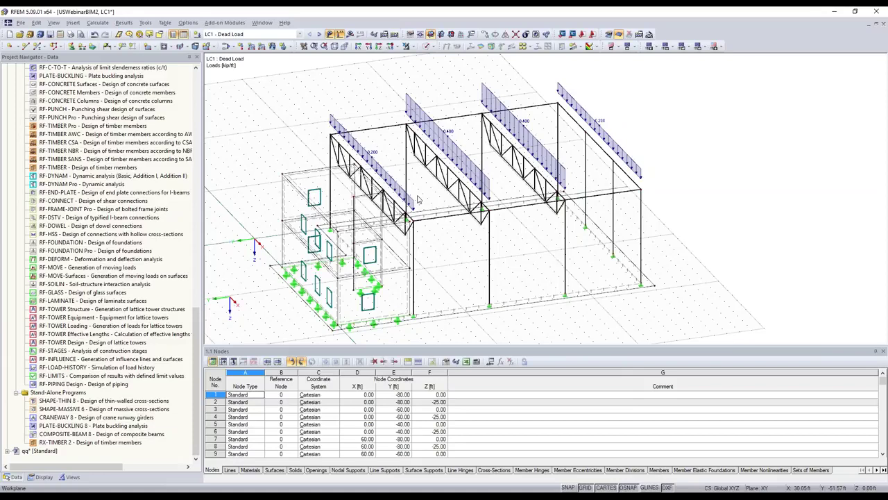
Copy the longitudinal roof edge members to the midspan of the trusses and delete the surplus copy outside the hall
scroll(419, 200, up, 2)
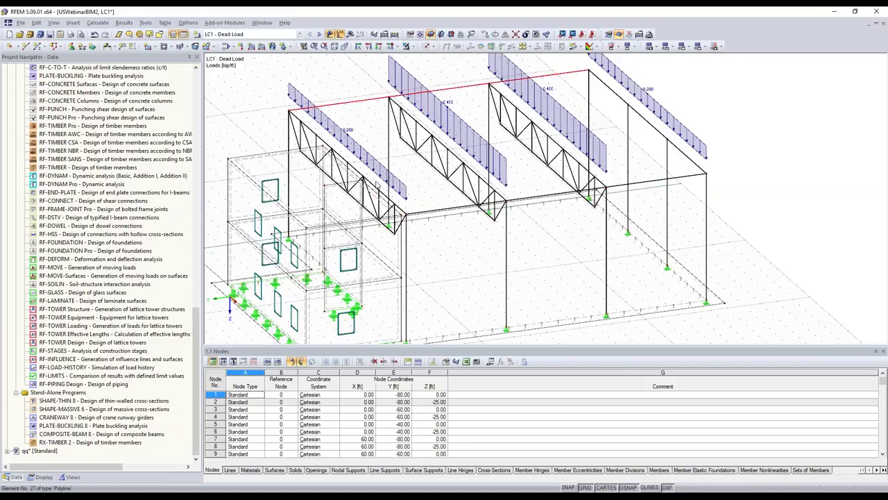
ctrl+middle_drag(377, 185, 389, 183)
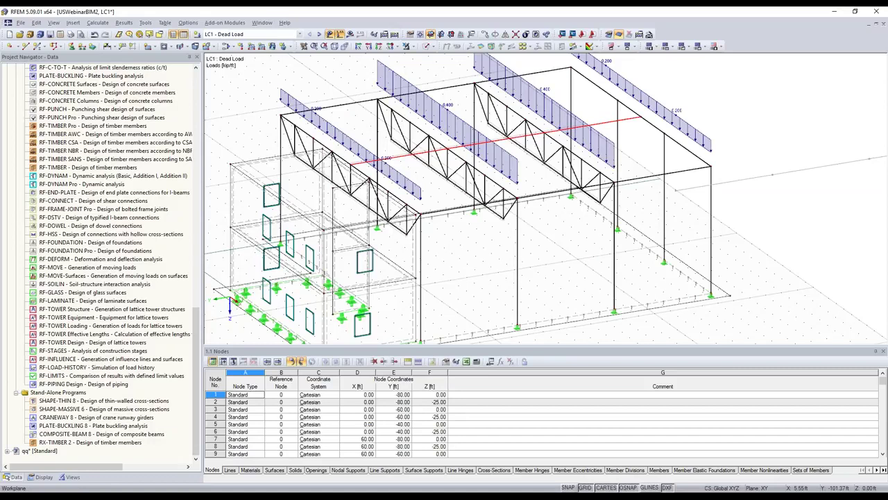
scroll(778, 193, down, 4)
scroll(779, 193, up, 1)
drag(592, 102, 778, 193)
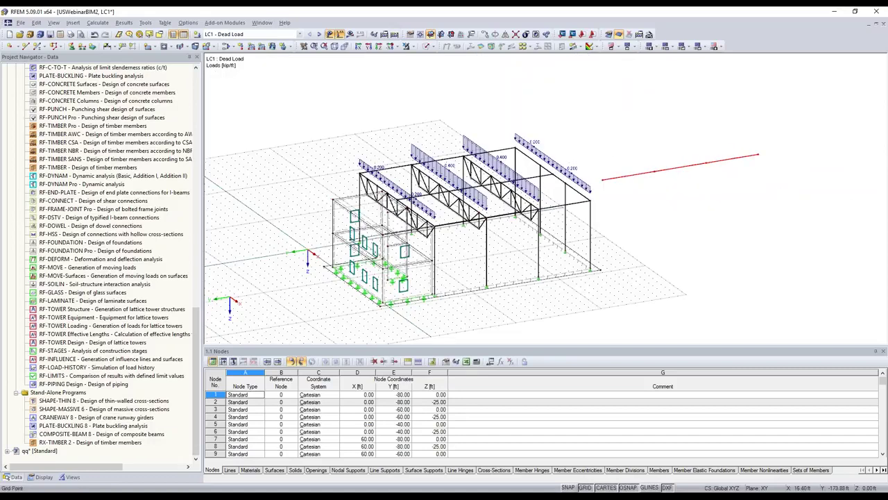
key(Delete)
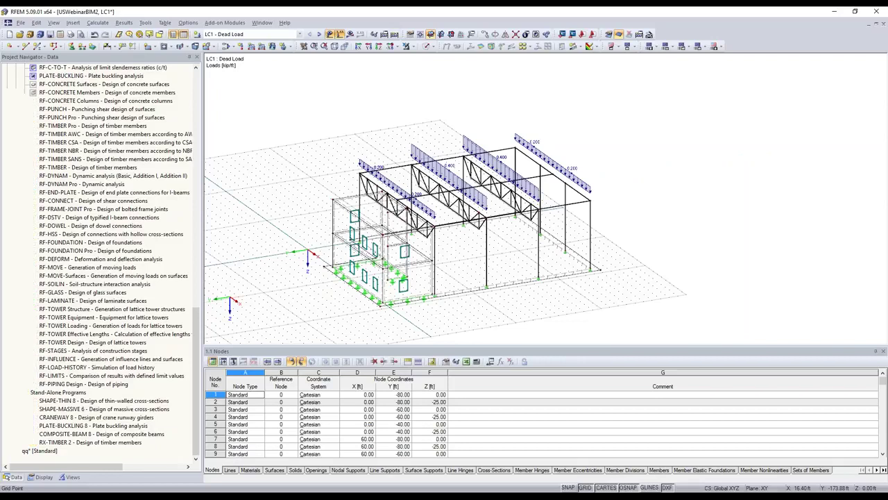
Hide the loads and define a new Tension member with the AISC round bar section RB 1 in Steel A992
ctrl+middle_drag(436, 126, 443, 129)
click(331, 34)
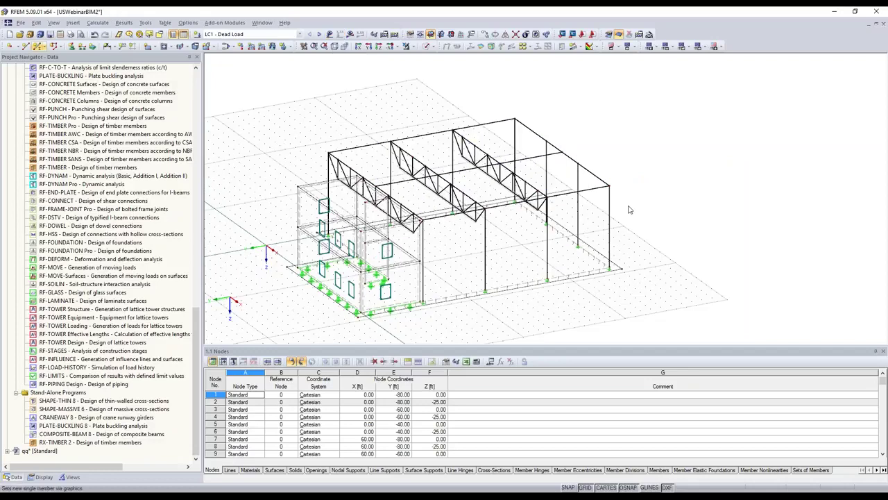
click(499, 169)
click(516, 216)
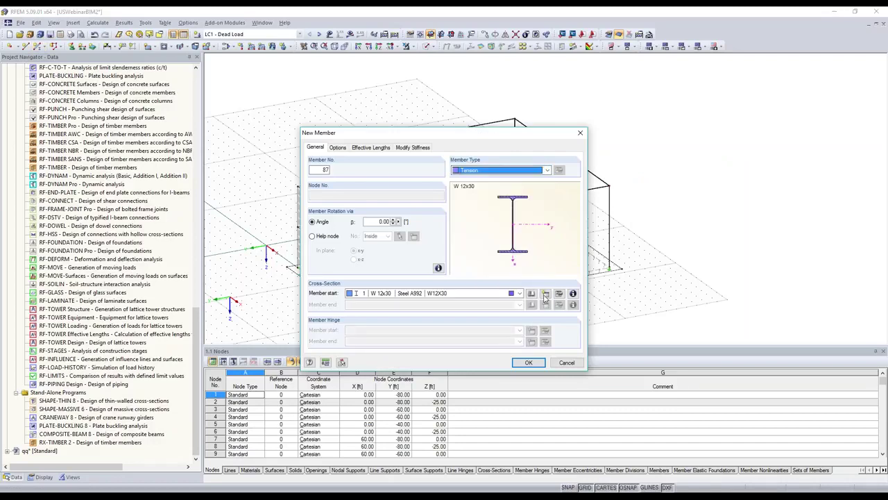
click(545, 294)
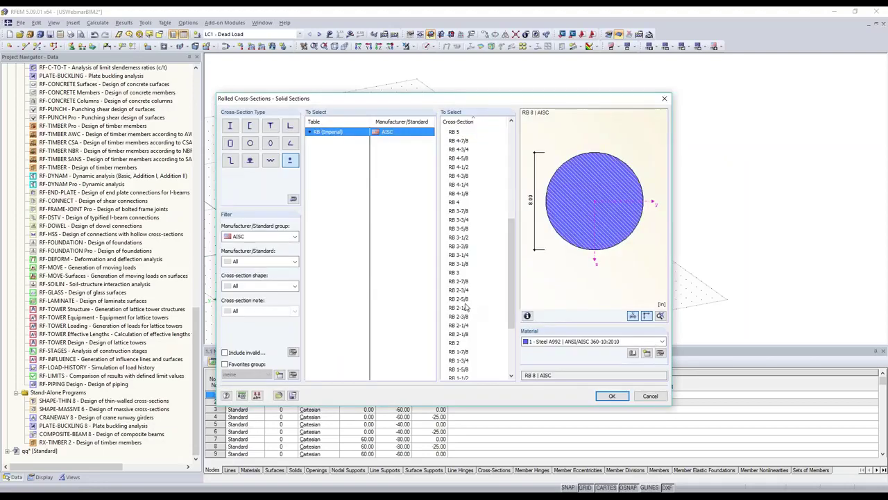
scroll(467, 341, down, 3)
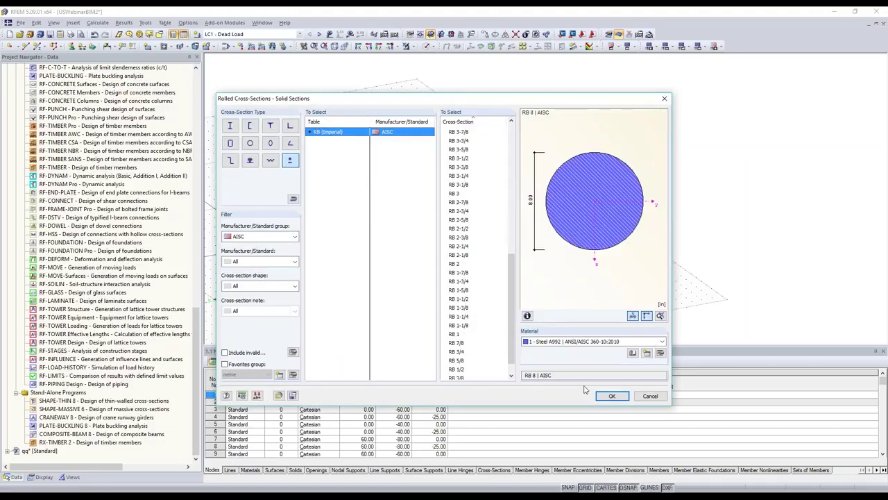
double_click(461, 334)
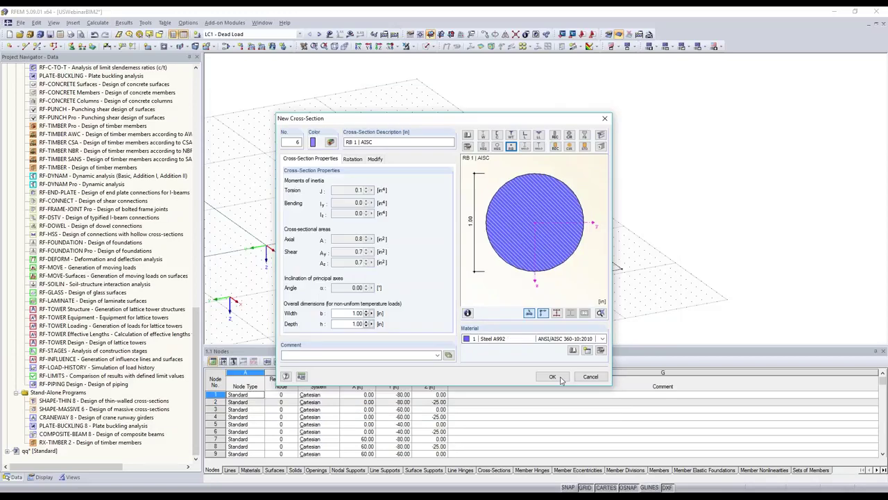
click(553, 377)
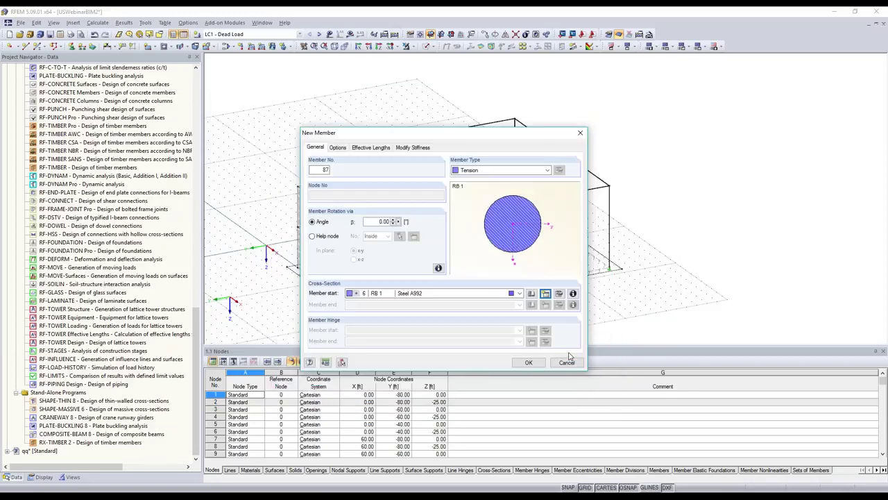
click(529, 362)
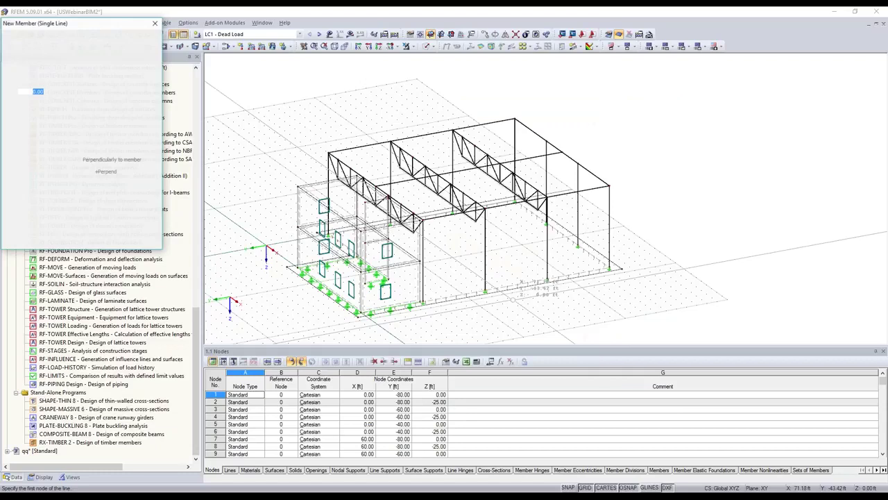
Place two crossing tension members in the side wall bay at X = 60 ft, between the frames at Y = -40 and -60 ft
click(486, 290)
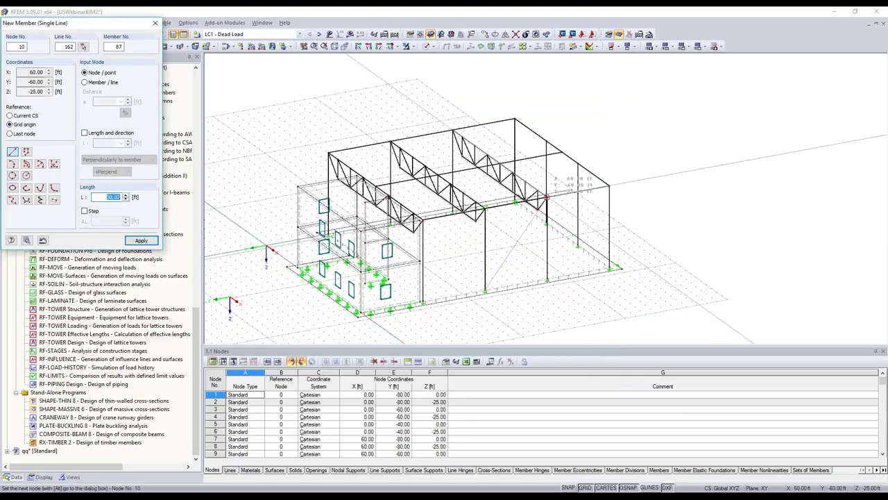
click(547, 198)
click(548, 280)
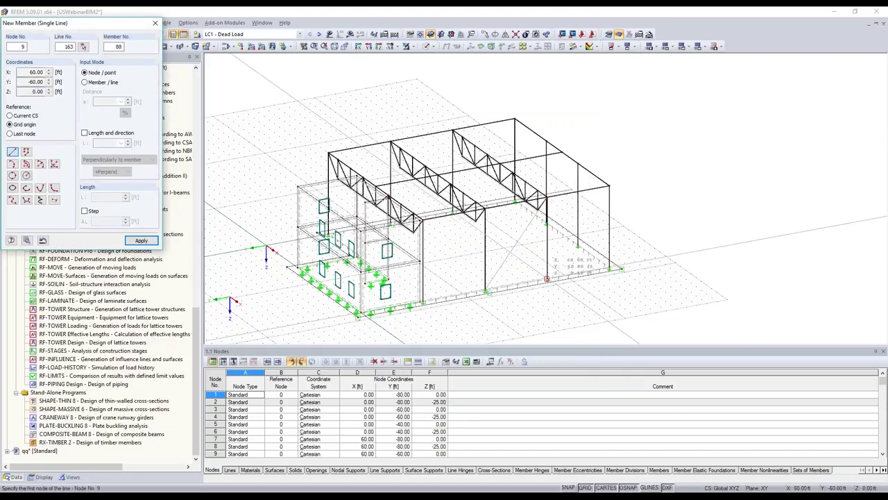
click(485, 208)
Place two crossing tension members in the adjoining roof bay, from the side wall's upper nodes to the midspan nodes at X = 30 ft
click(485, 208)
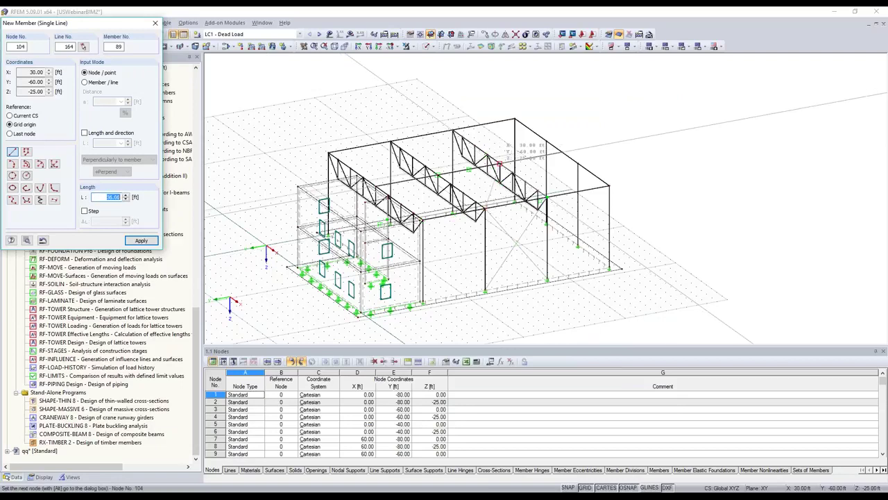
click(498, 165)
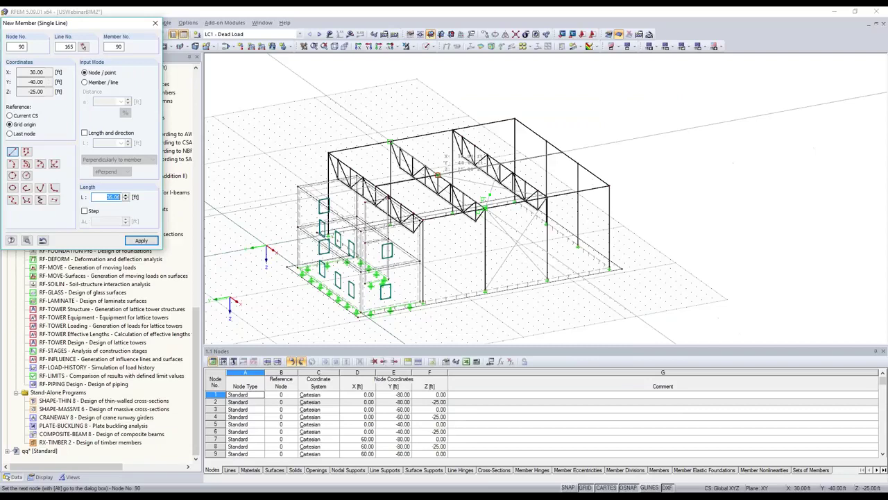
click(438, 174)
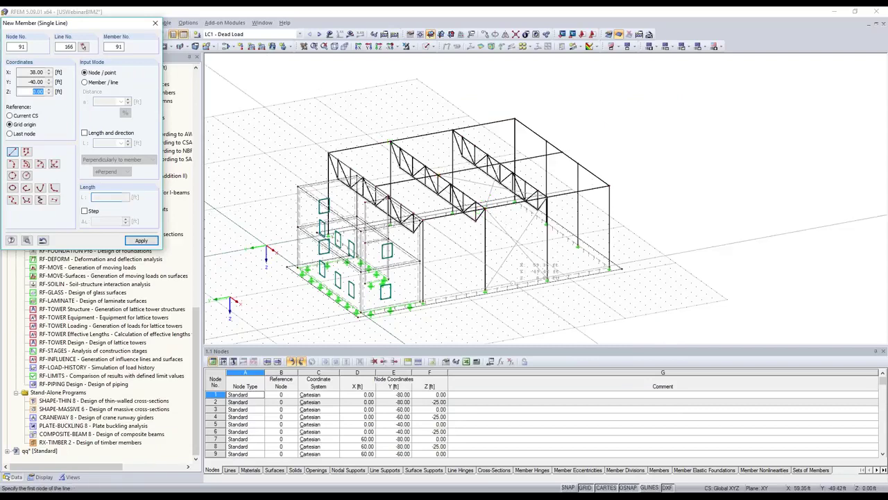
Finish placing members and copy the wall and roof tension-rod crosses to the opposite half of the same bay
key(Escape)
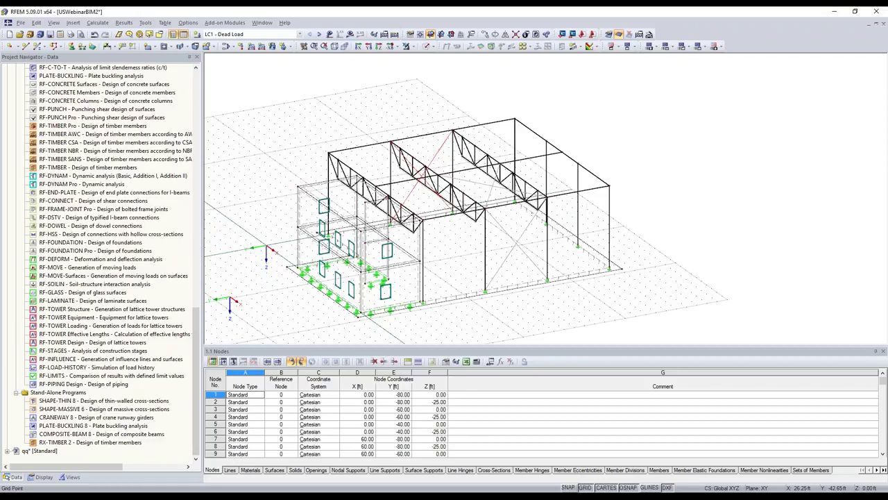
ctrl+middle_drag(472, 215, 493, 215)
scroll(493, 215, up, 3)
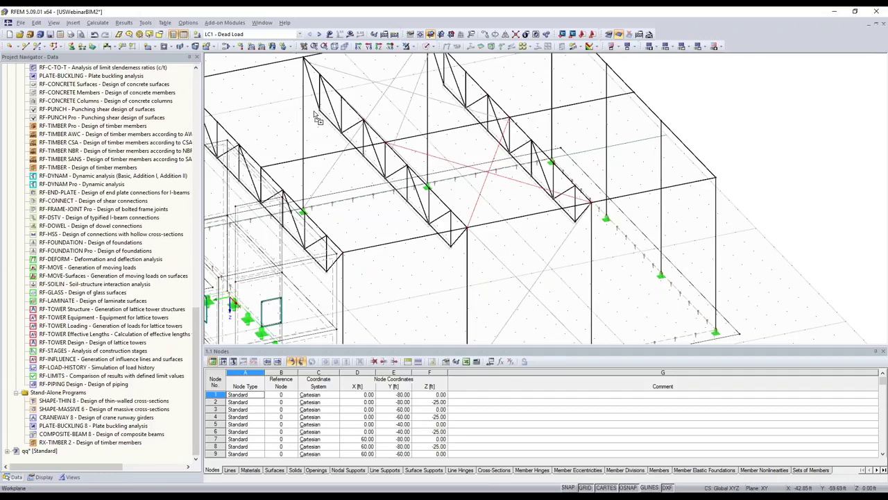
middle_drag(315, 116, 316, 162)
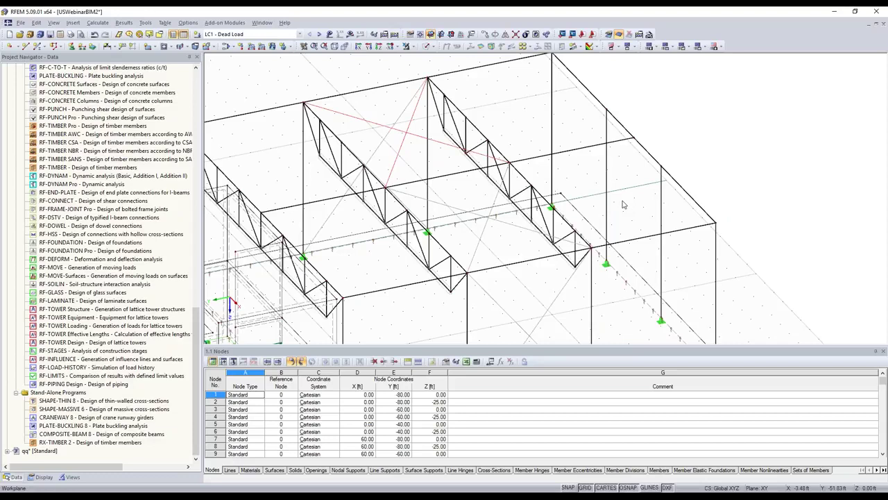
scroll(384, 231, down, 3)
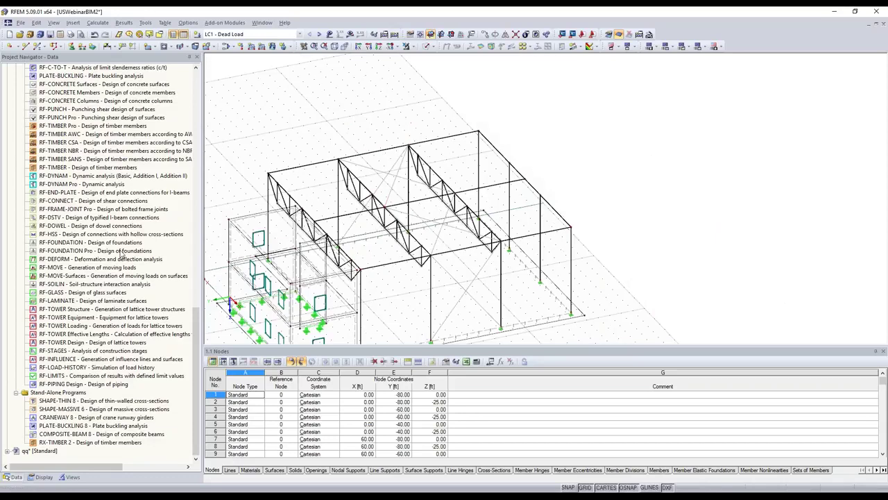
In RF-STEEL AISC, select result combination RC1 for ultimate limit state design and set cross-sections 1 to 5 to optimize from current row
scroll(121, 254, up, 15)
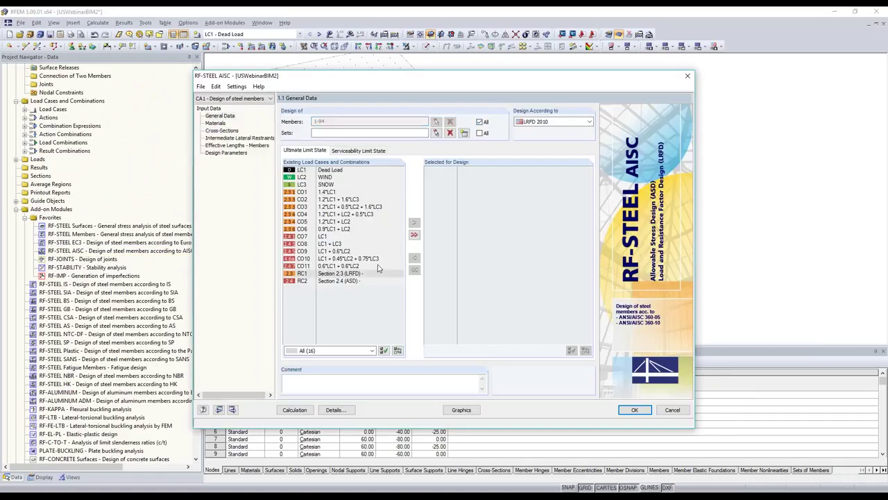
double_click(378, 272)
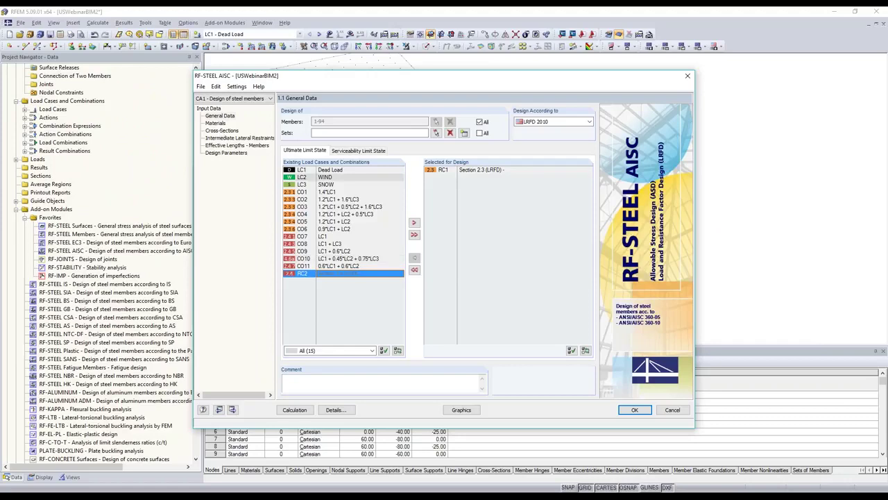
click(222, 130)
click(501, 133)
click(512, 133)
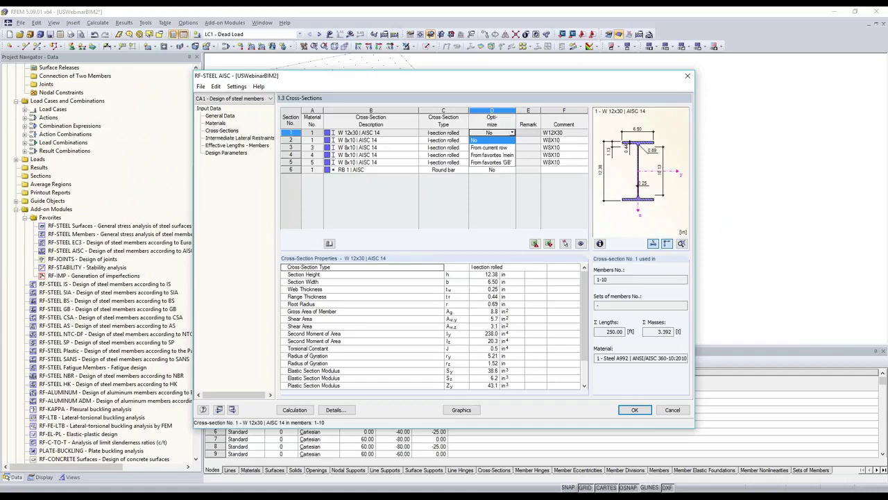
click(493, 147)
click(504, 140)
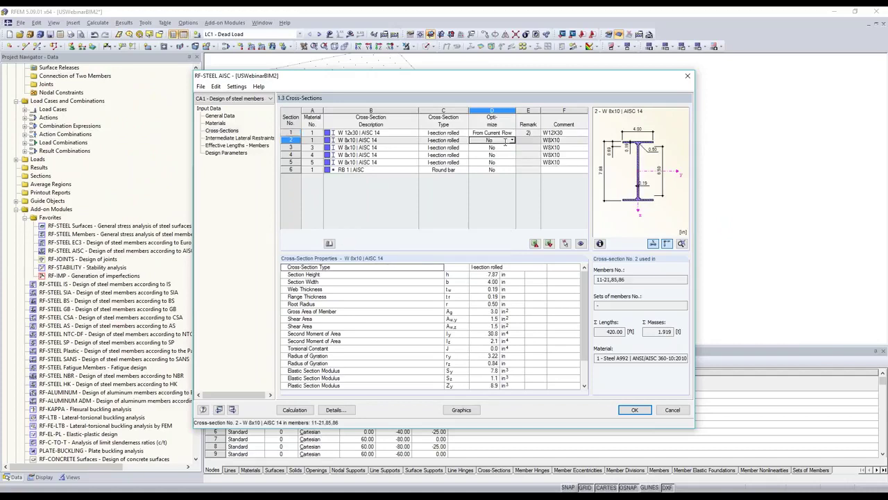
key(F8)
key(F8)
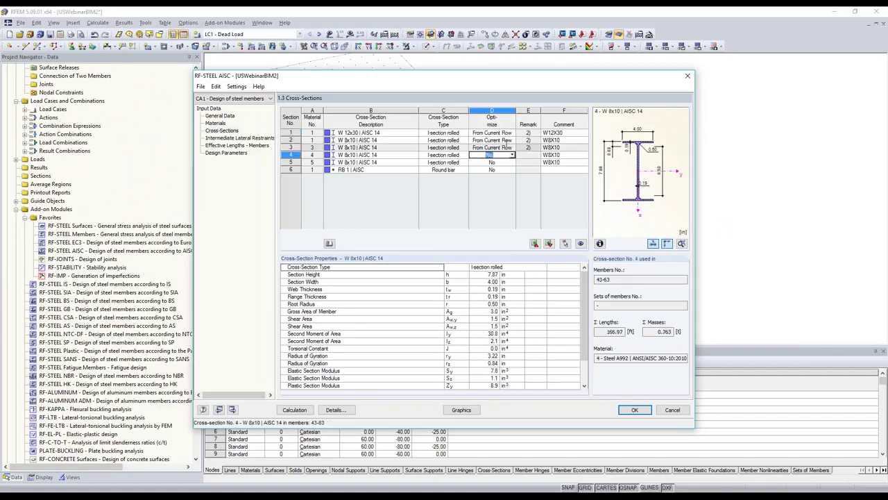
key(F8)
key(F8)
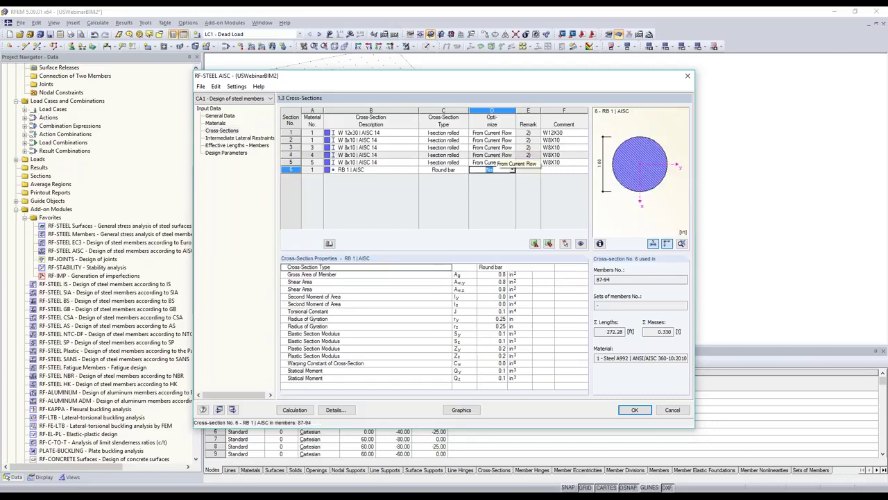
Run the steel design calculation, transfer all optimized cross-sections to RFEM and close the design module
click(294, 410)
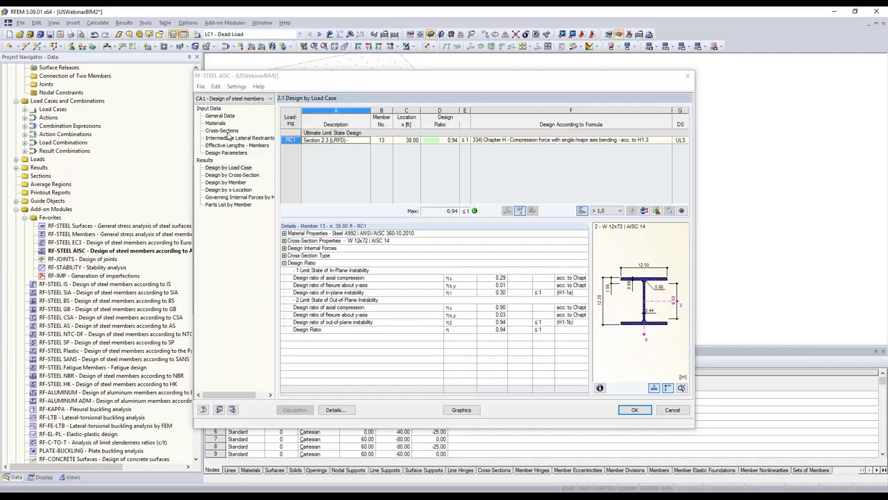
click(223, 131)
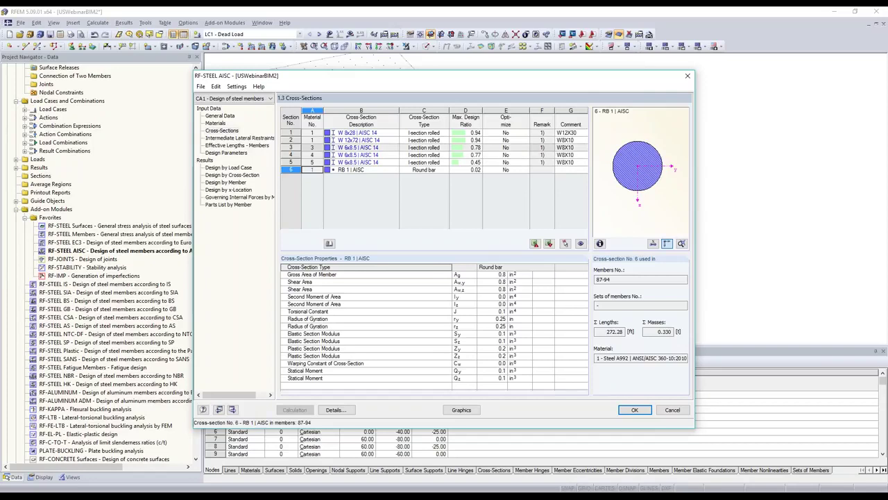
right_click(396, 148)
click(441, 218)
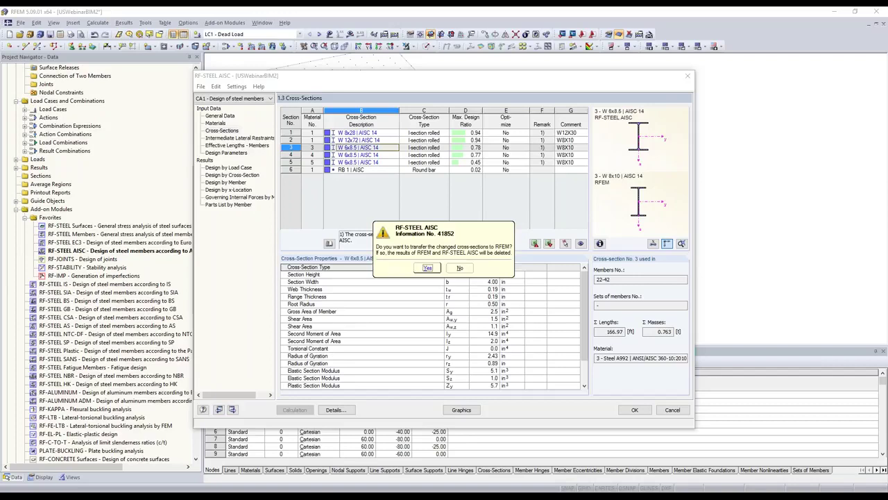
click(427, 270)
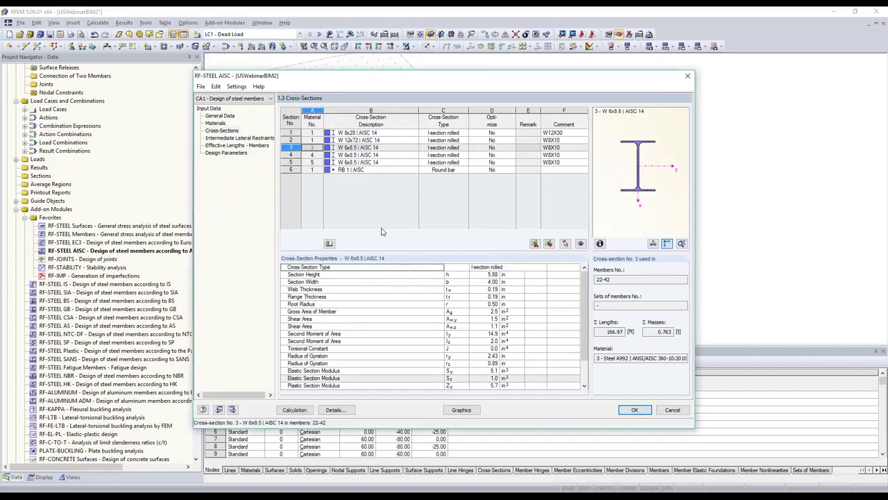
key(Return)
middle_drag(404, 272, 514, 250)
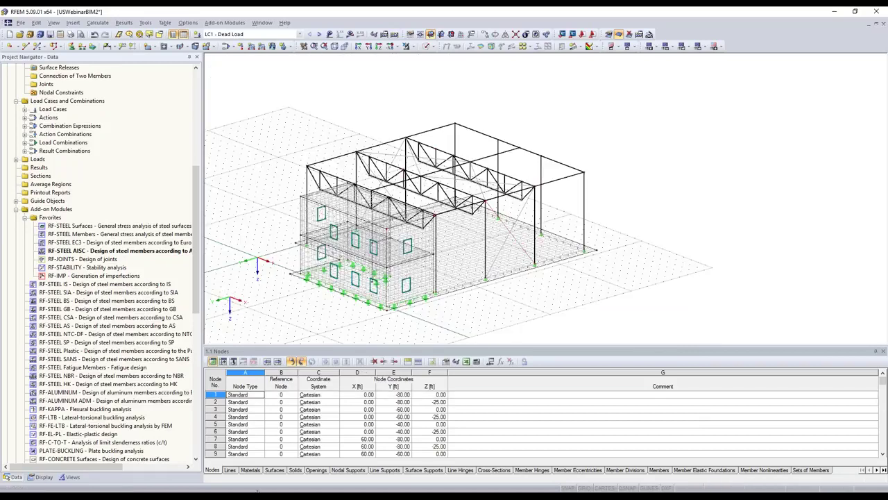
Switch to Revit, review the structural settings of the Dlubal import and exclude the results from it
mouse_move(247, 497)
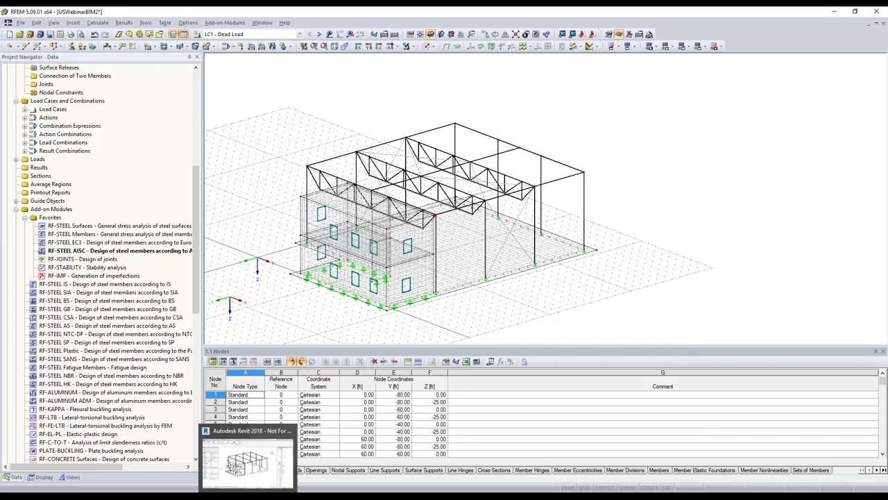
click(247, 459)
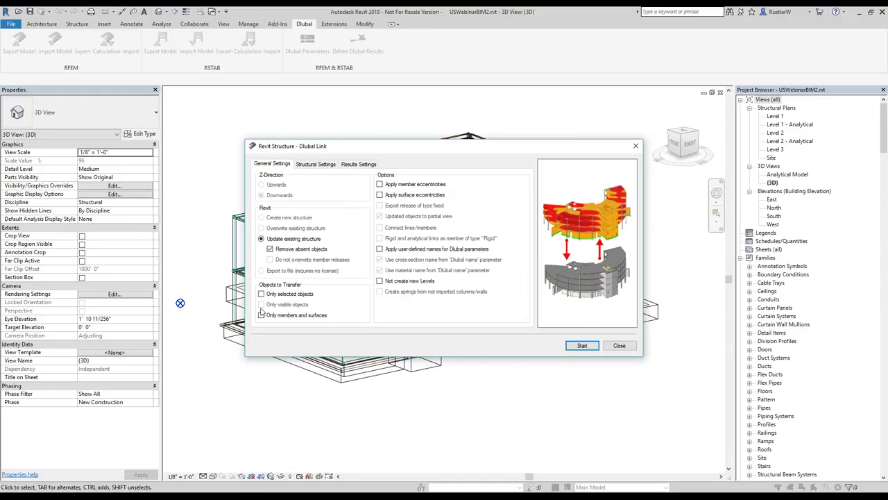
click(317, 165)
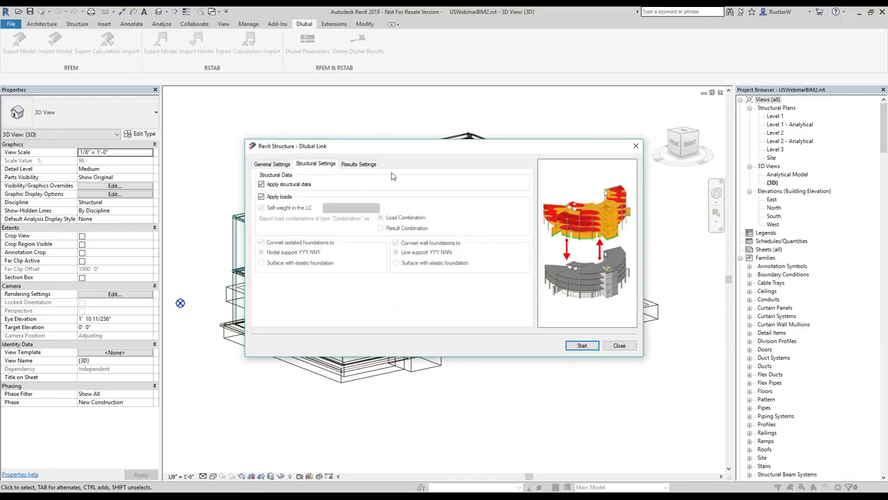
click(359, 165)
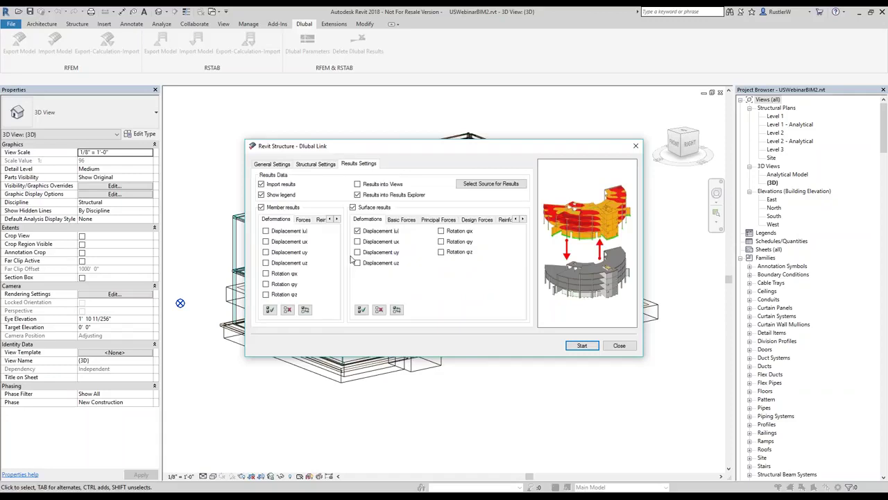
click(262, 183)
Update the existing Revit structure from the RFEM model USWebinarBIM2, removing absent objects
click(581, 346)
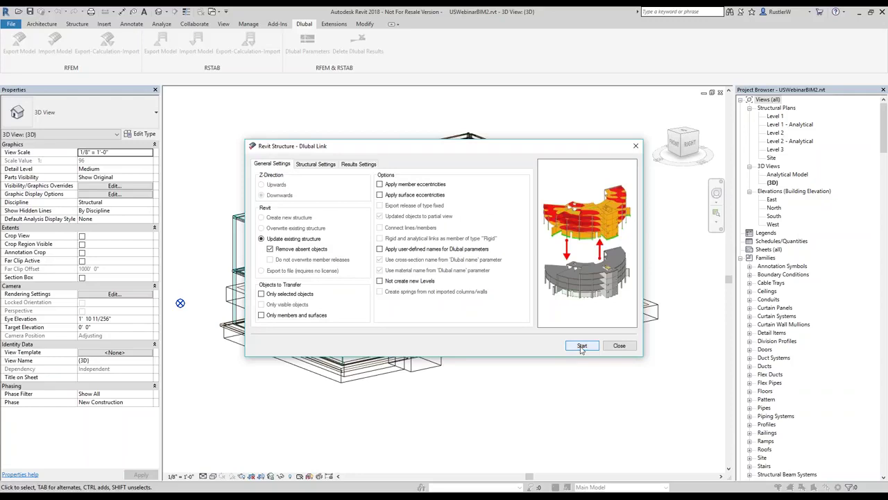
click(581, 346)
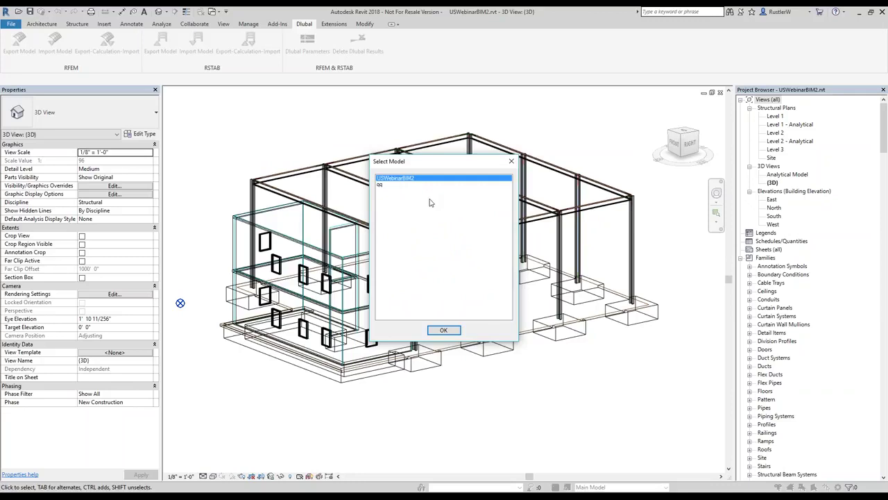
click(443, 331)
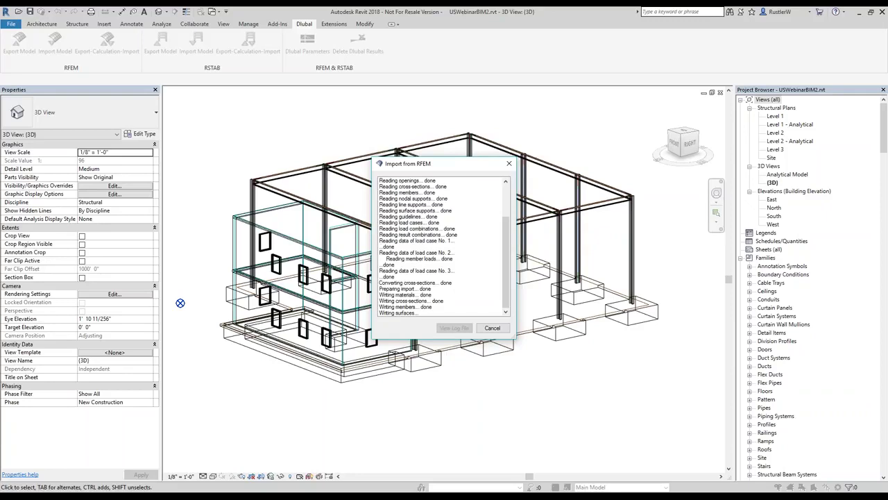
click(443, 340)
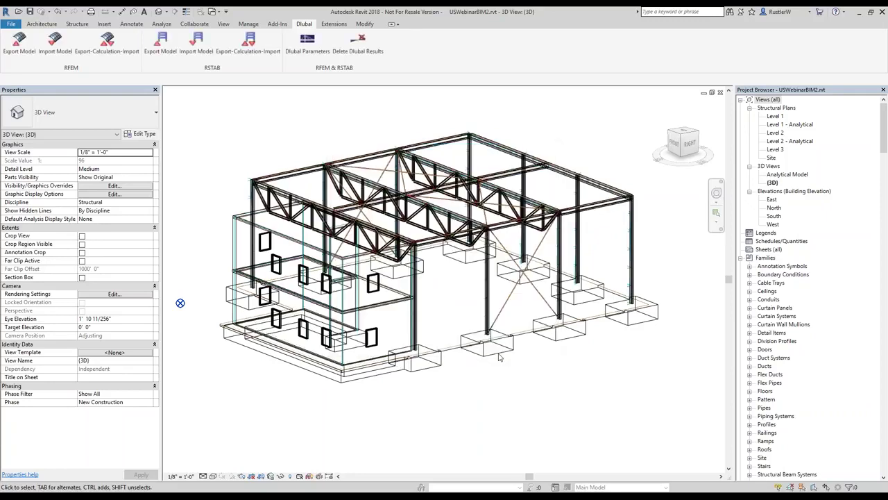
Examine the trusses, tension-rod bracing and column footings of the updated hall in the Revit 3D view
shift+middle_drag(487, 340, 523, 369)
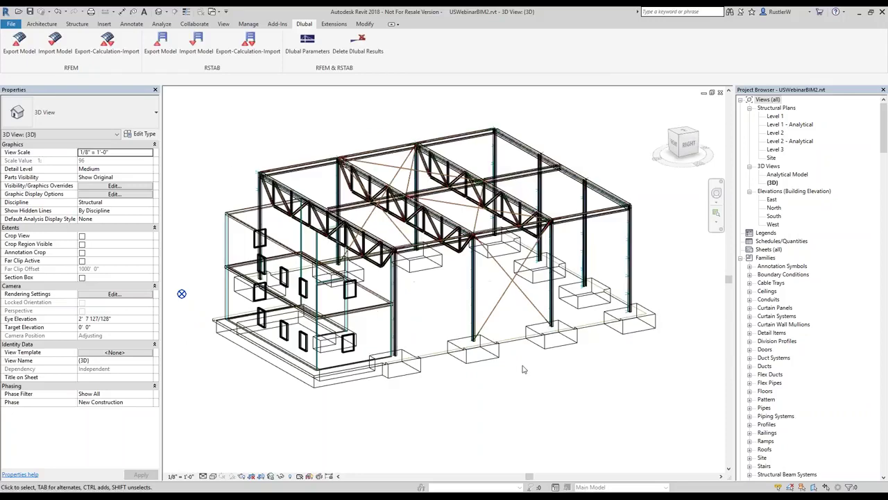
scroll(519, 372, up, 2)
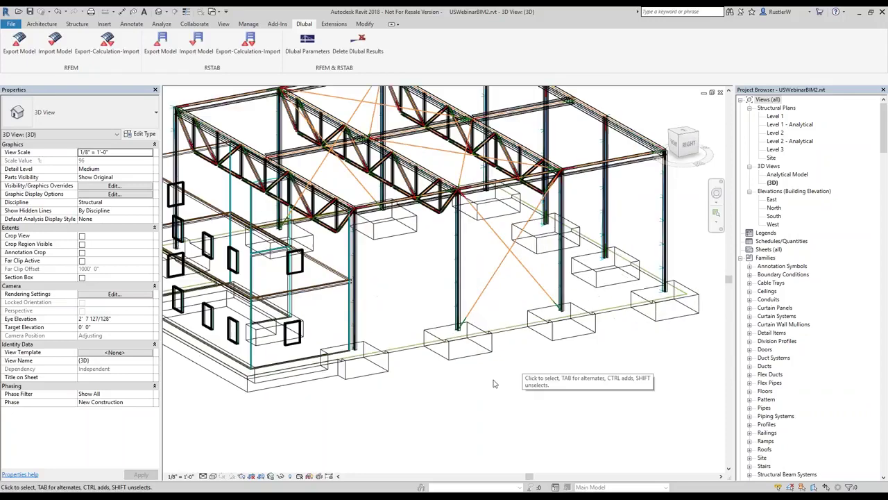
scroll(494, 384, down, 3)
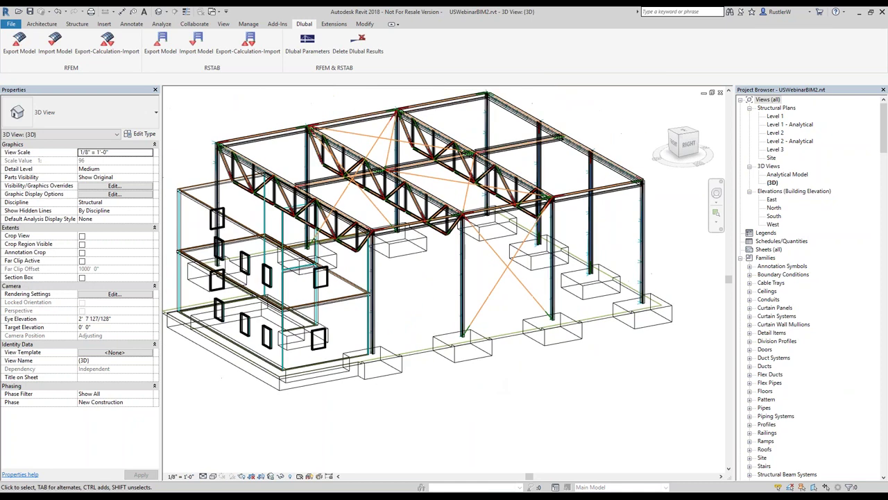
shift+middle_drag(493, 384, 477, 361)
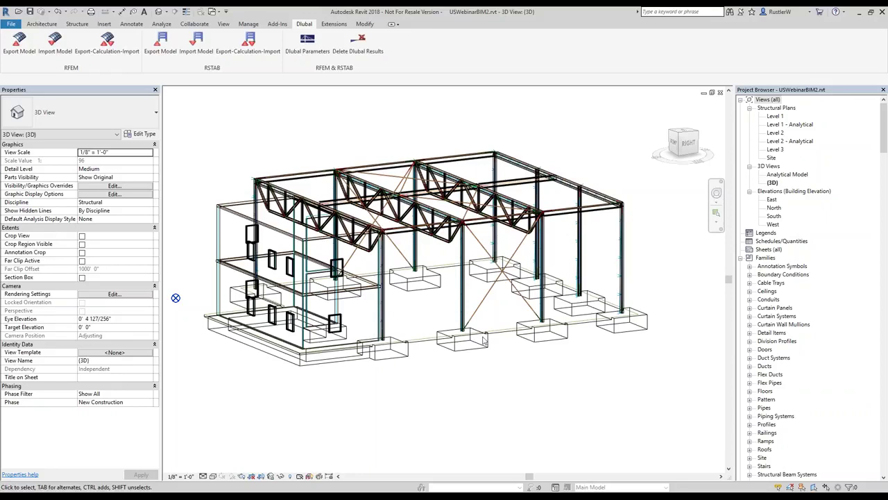
scroll(485, 340, up, 2)
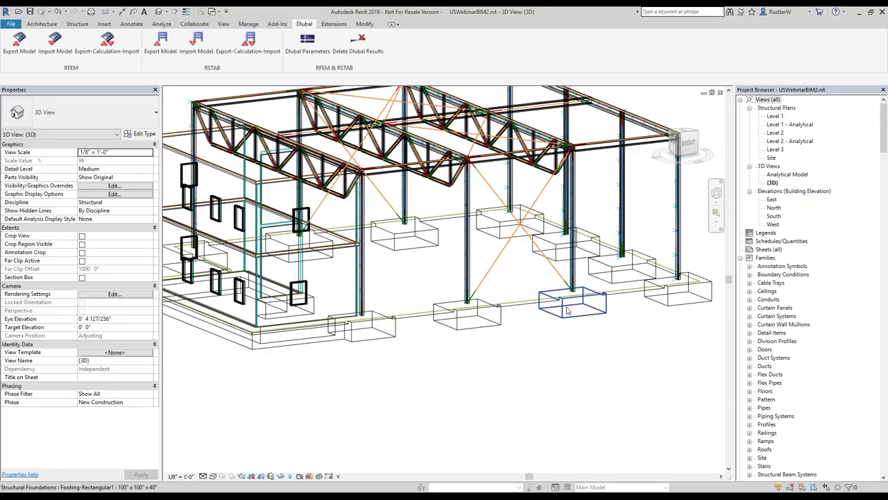
scroll(568, 310, up, 2)
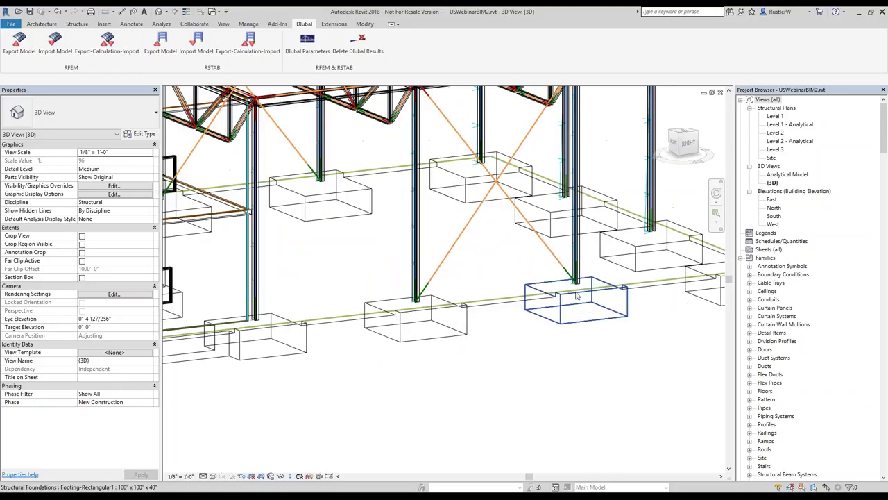
scroll(576, 297, up, 2)
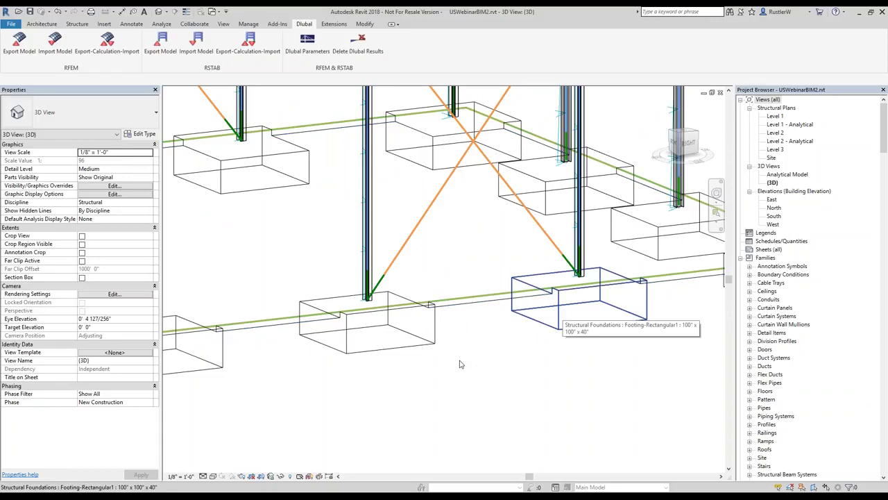
scroll(502, 290, down, 2)
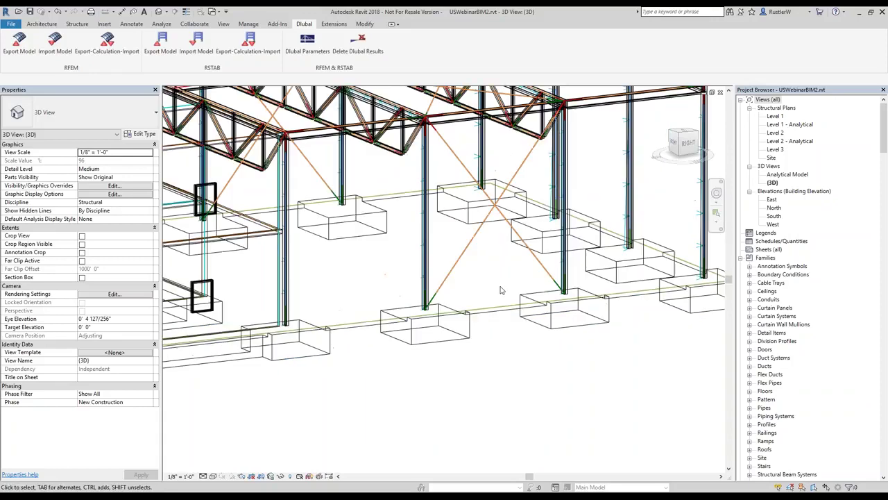
scroll(502, 290, down, 2)
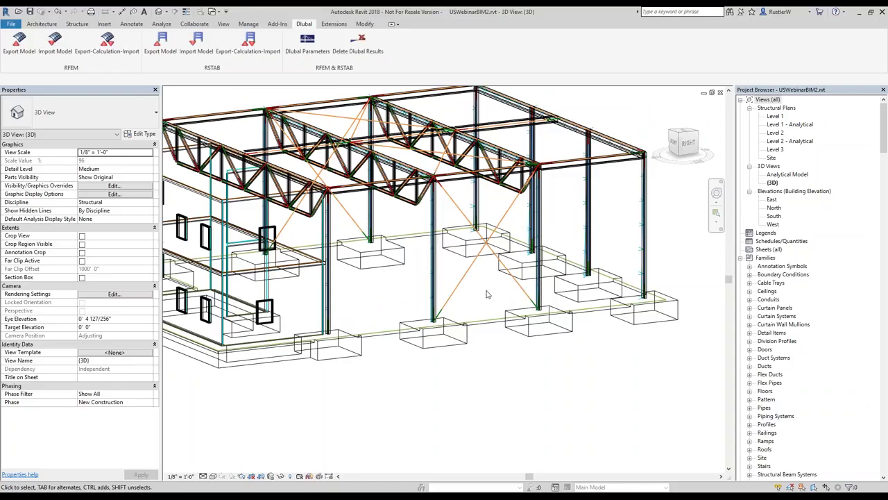
scroll(487, 294, down, 2)
ctrl+middle_drag(168, 275, 168, 280)
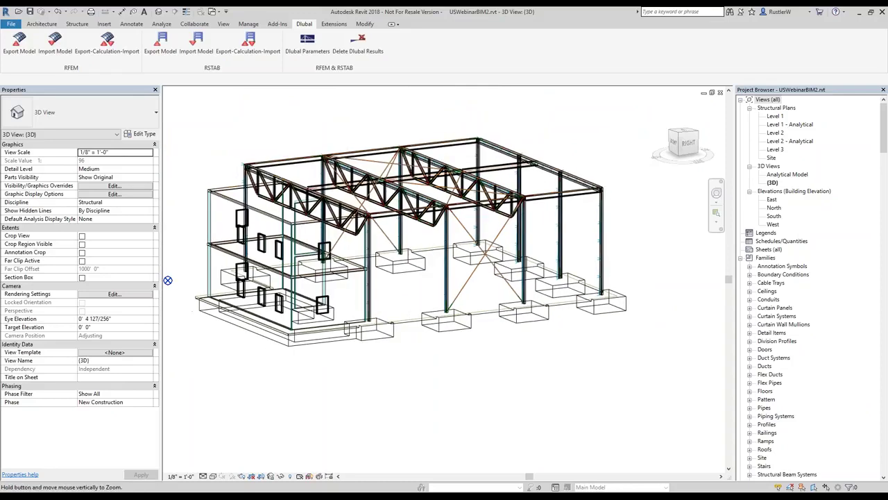
shift+middle_drag(386, 215, 382, 196)
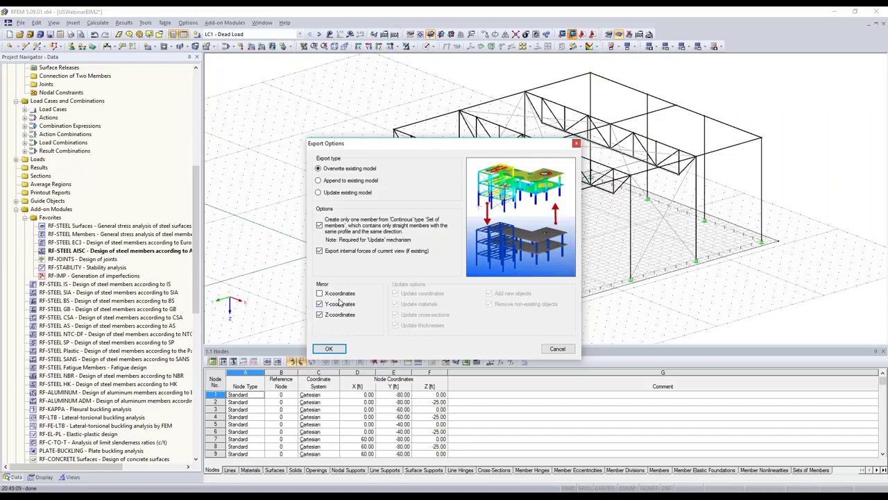
Export the RFEM model to Tekla Structures, overwriting the existing model and mirroring the Y and Z coordinates
click(331, 349)
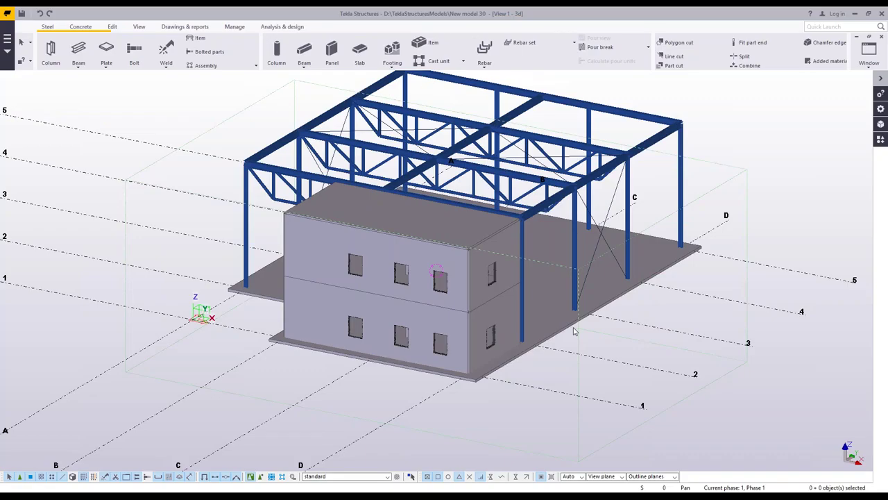
Examine the exported hall from several sides in Tekla Structures and check the beam properties of a truss bottom chord
ctrl+middle_drag(573, 331, 560, 297)
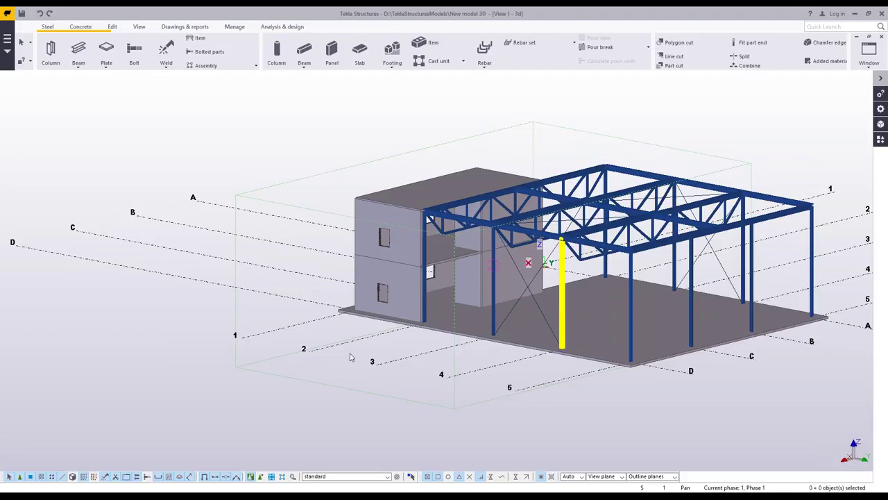
middle_drag(491, 339, 406, 352)
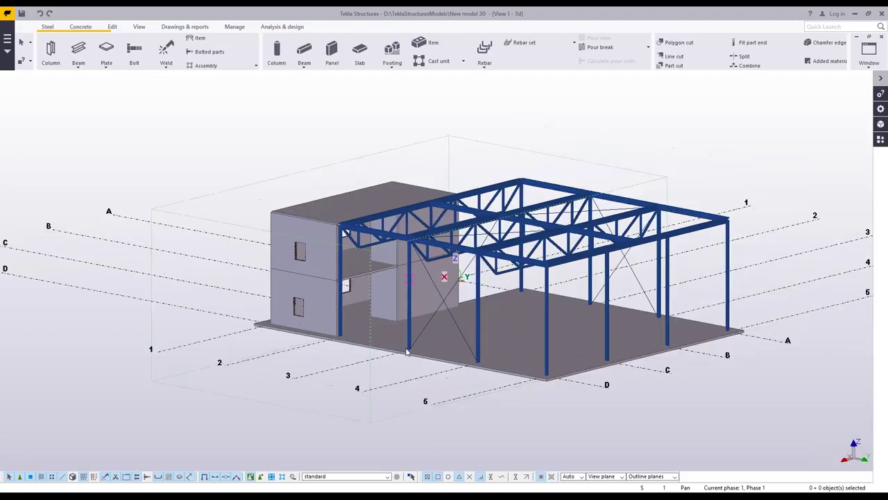
scroll(407, 353, up, 3)
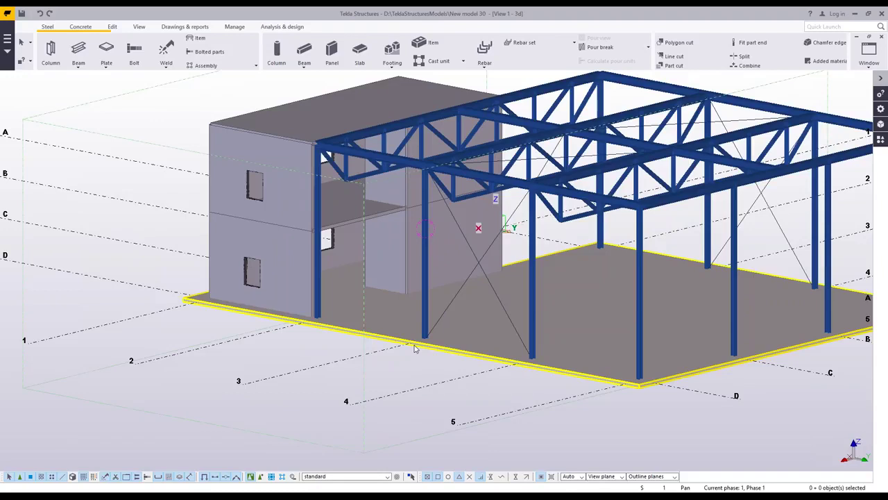
click(414, 349)
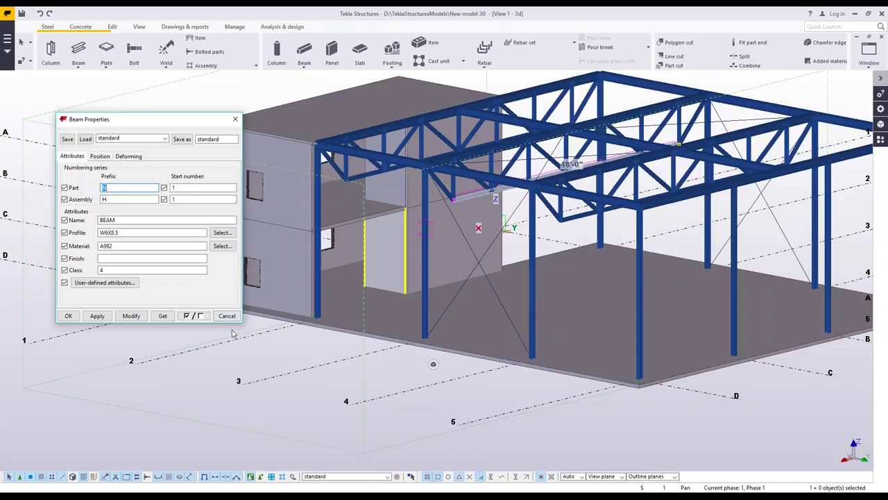
click(228, 316)
scroll(227, 320, down, 1)
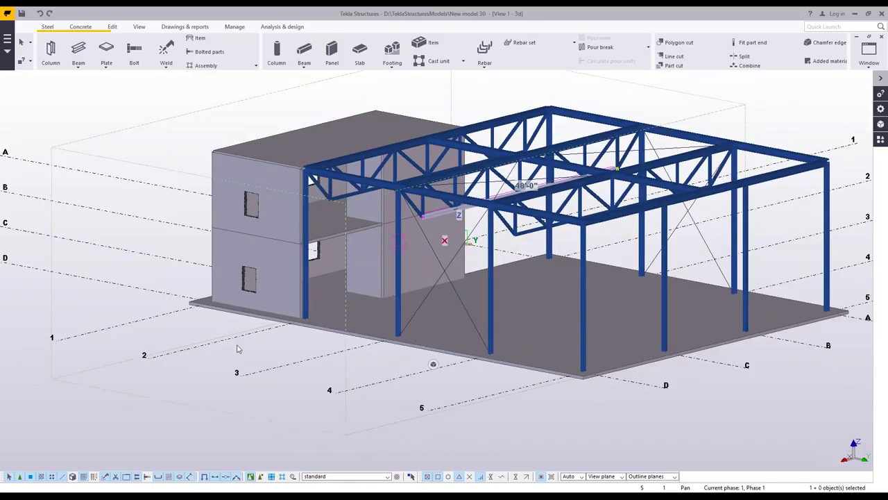
scroll(237, 348, down, 1)
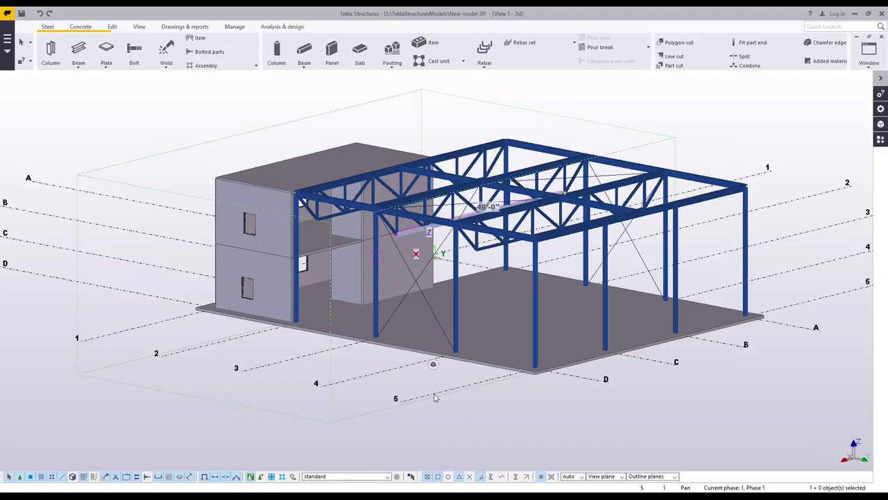
ctrl+middle_drag(440, 388, 551, 382)
ctrl+middle_drag(463, 390, 397, 406)
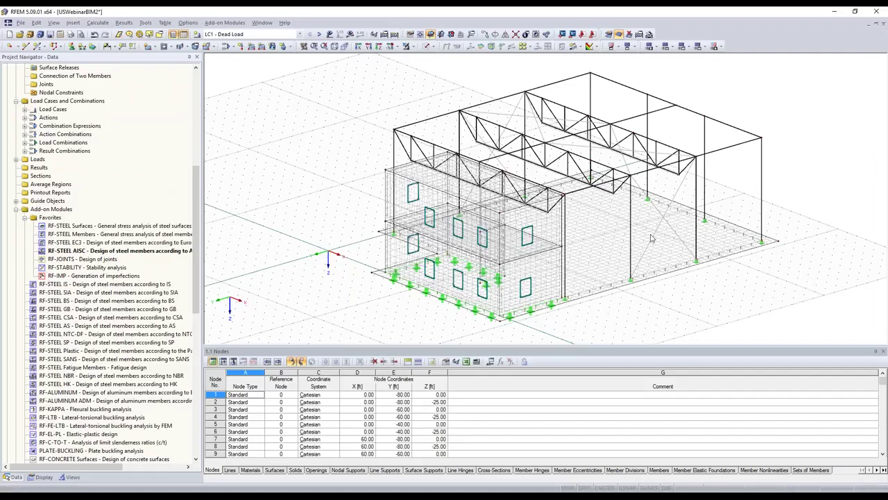
Switch to Revit, open the Office_Building project in place of the hall, and close the RFEM model qq without saving
key(alt+Tab)
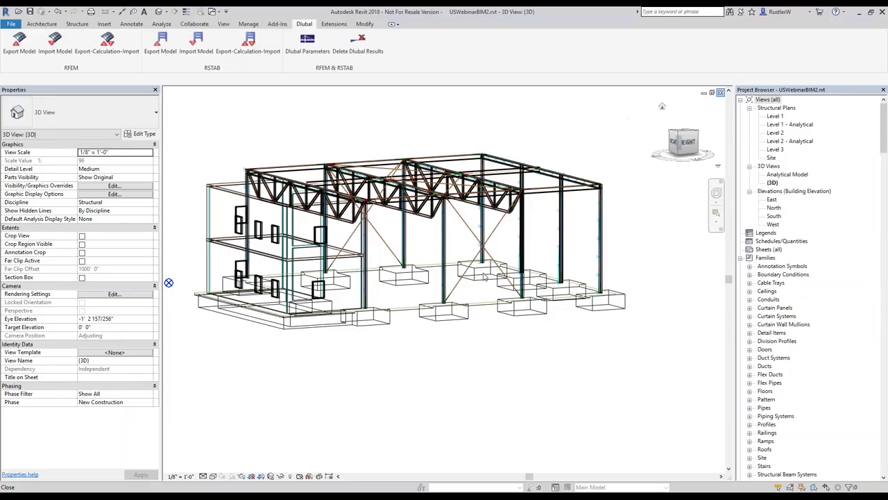
click(458, 261)
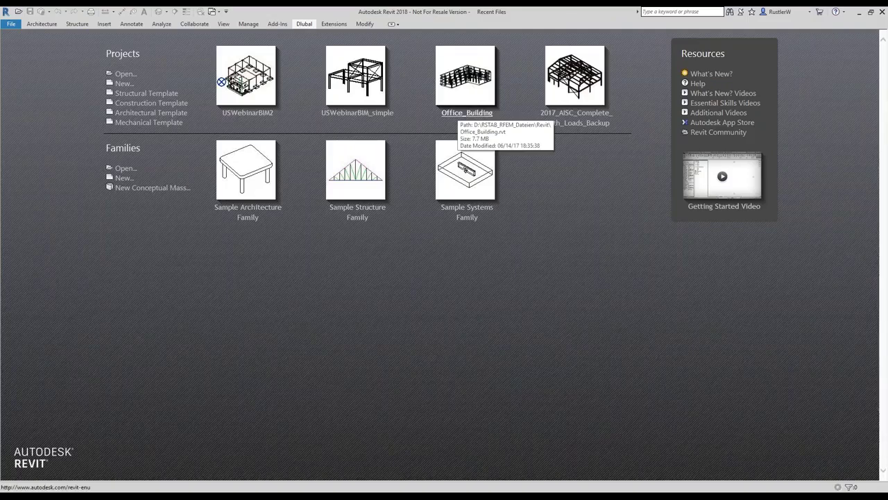
click(463, 111)
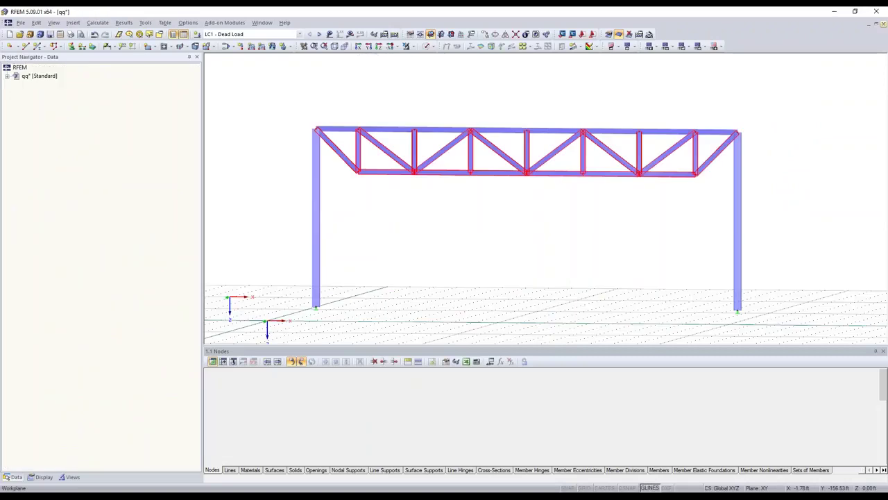
click(884, 23)
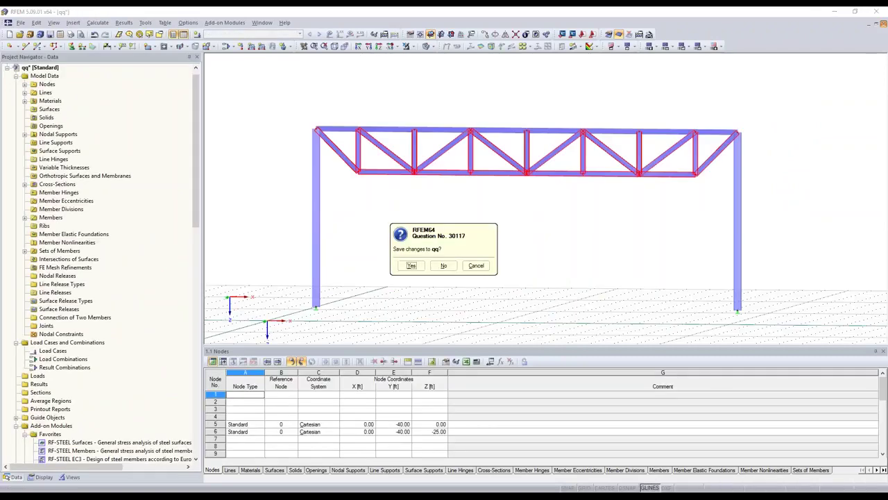
key(n)
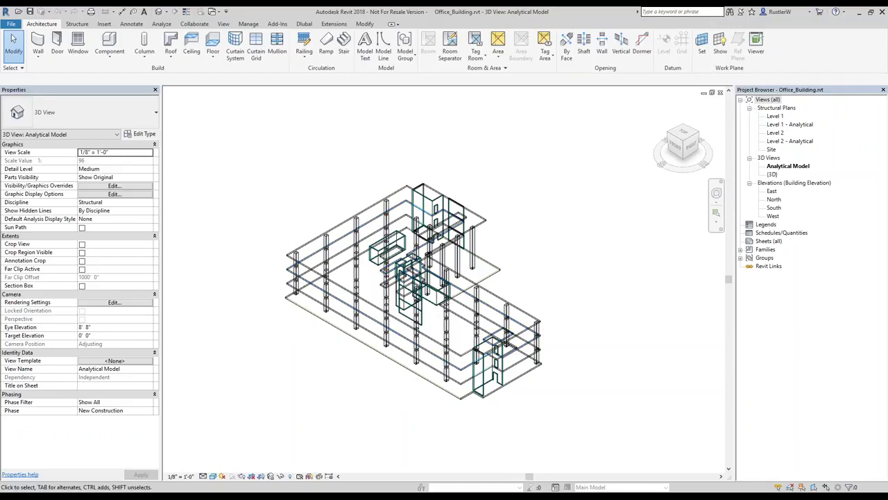
Set the RFEM Export-Calculation-Import of the office building to create a new structure and review its structural settings
shift+middle_drag(486, 312, 389, 303)
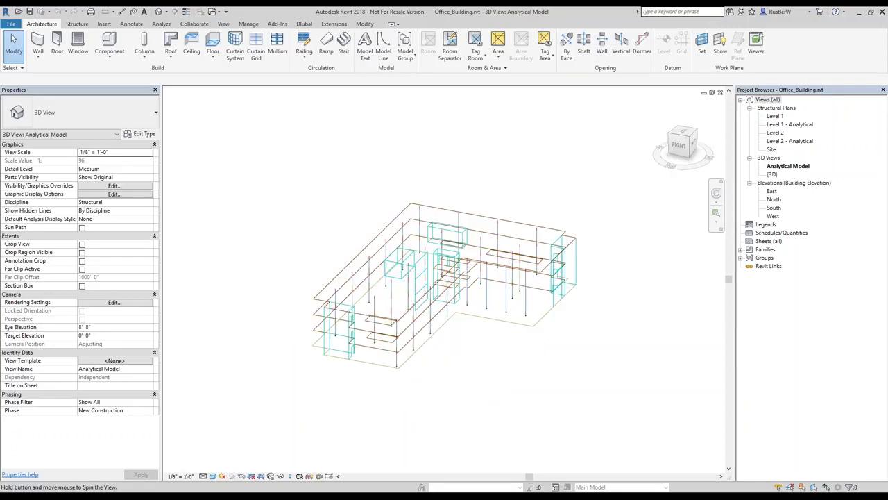
scroll(467, 360, up, 2)
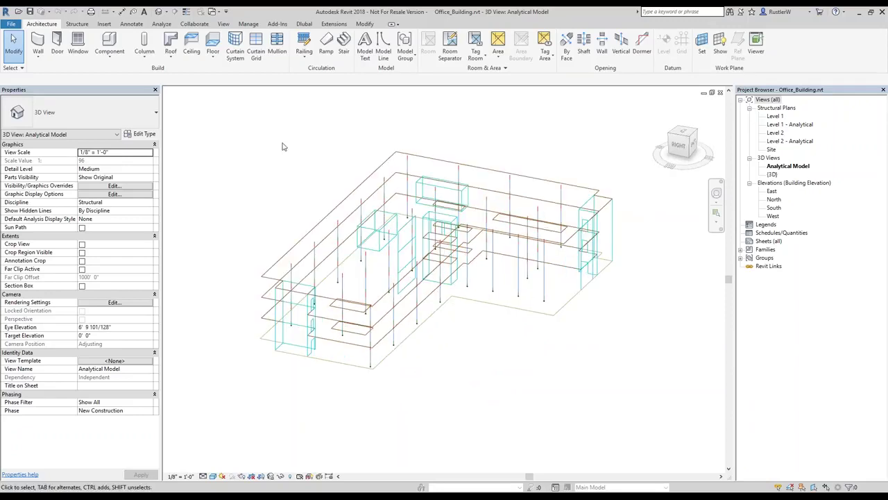
click(306, 25)
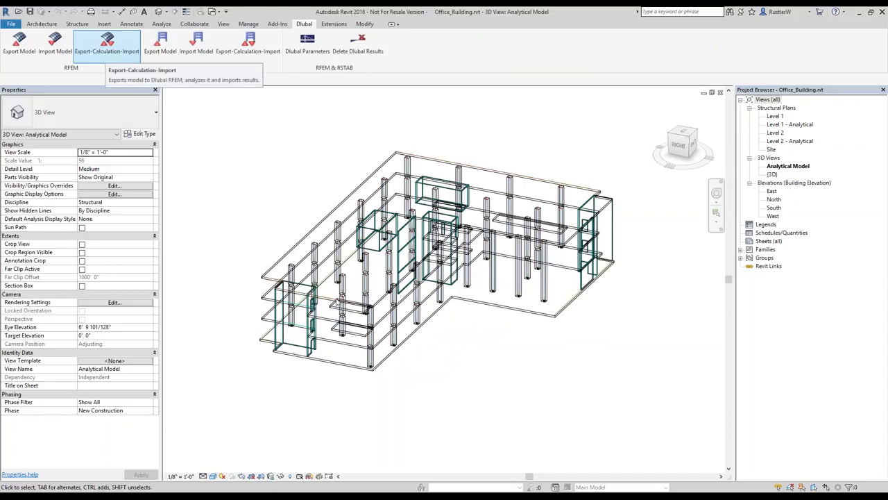
click(106, 43)
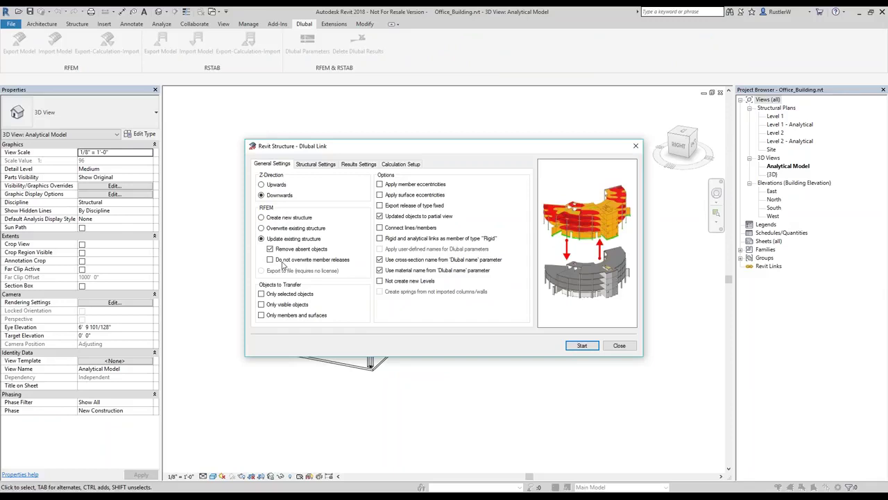
click(262, 218)
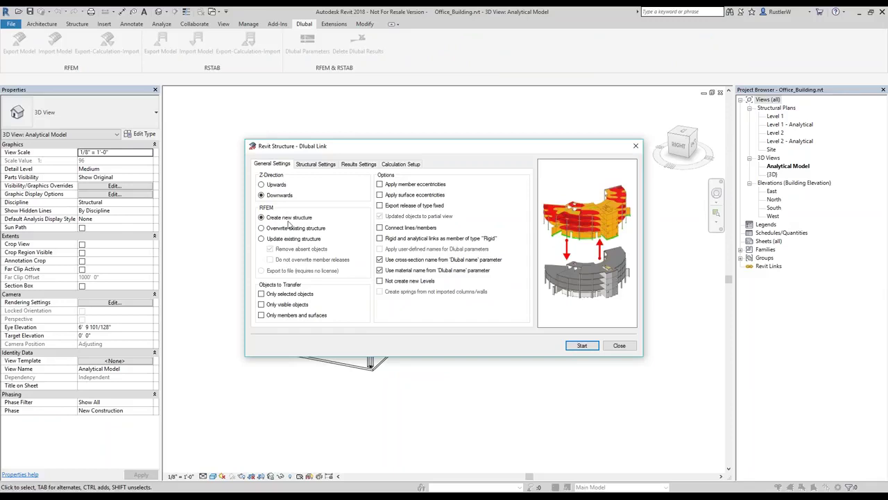
click(316, 164)
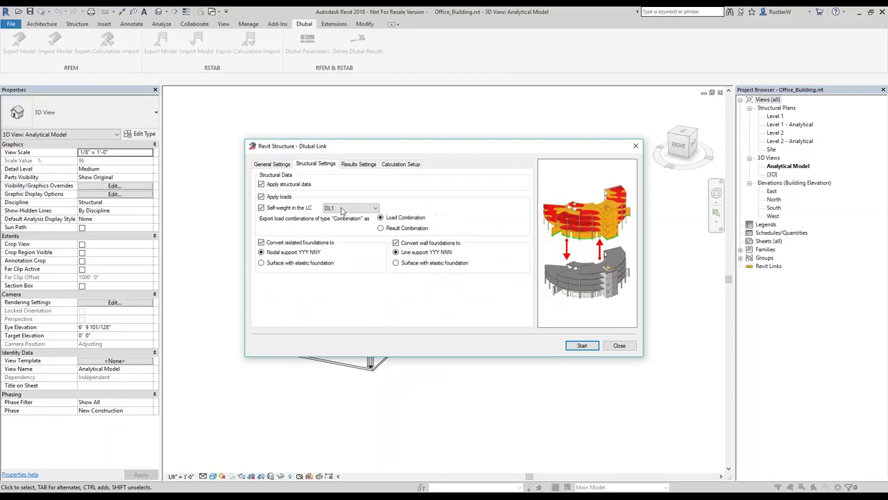
Enable results import, review the member forces and the surface force and reinforcement options, and run the RFEM calculation with results import
click(359, 165)
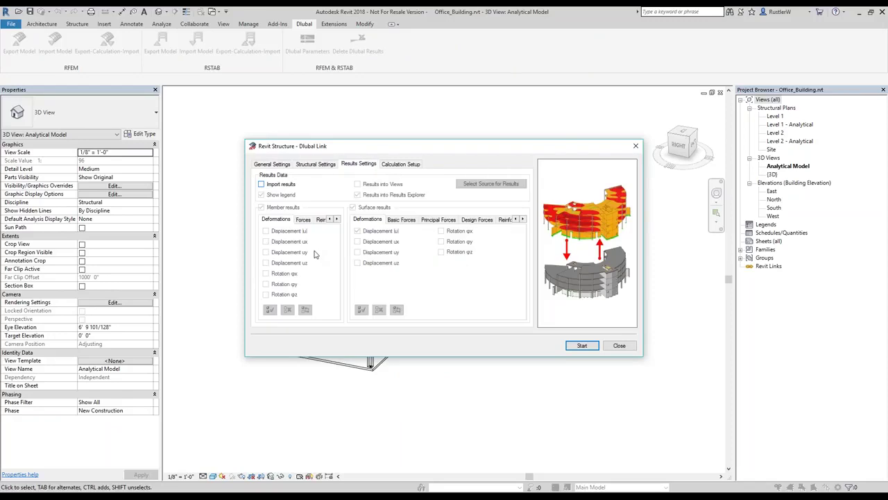
click(261, 184)
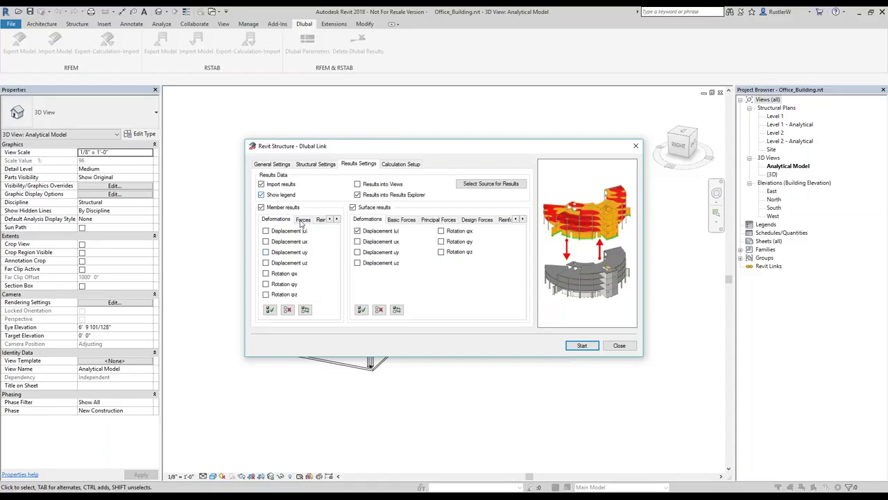
click(302, 220)
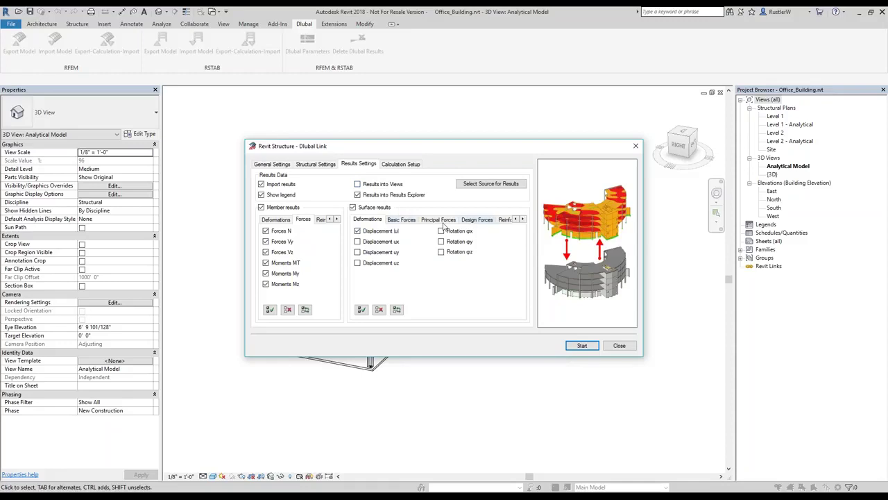
click(477, 219)
click(401, 220)
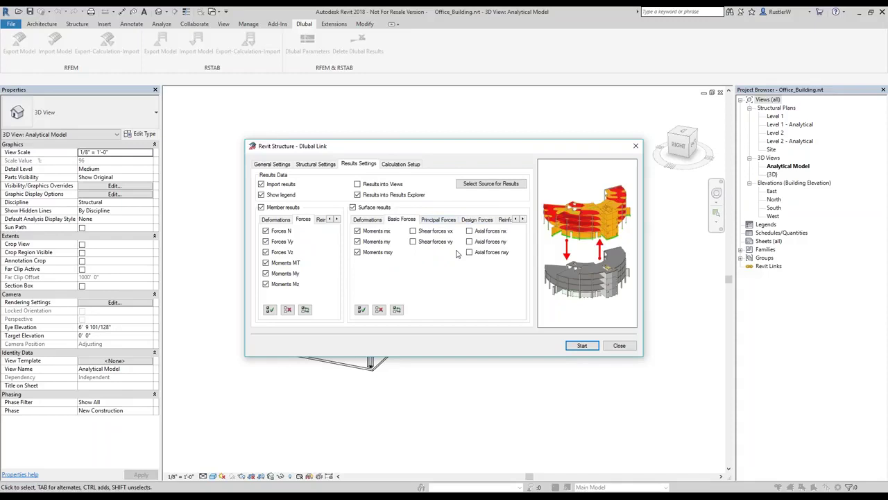
click(504, 220)
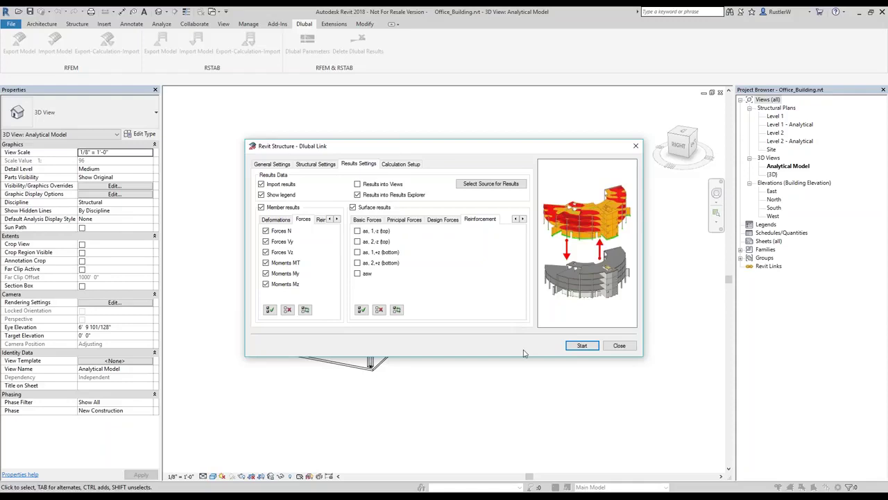
click(368, 223)
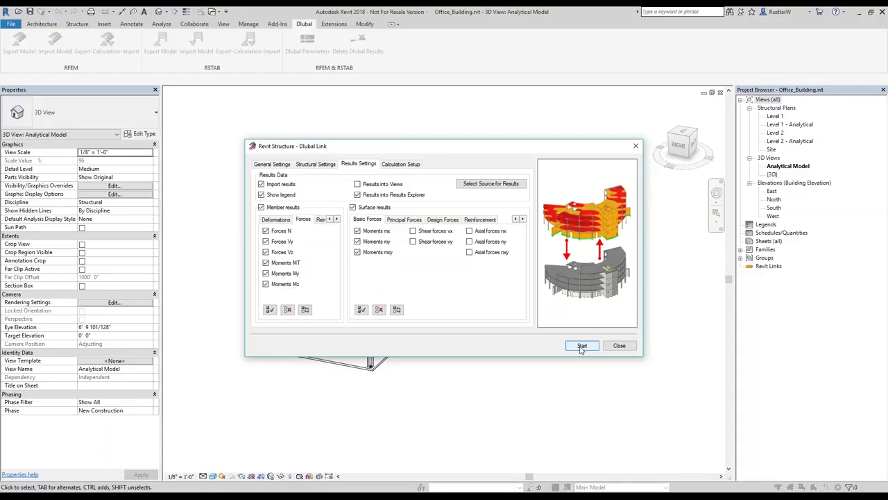
click(581, 346)
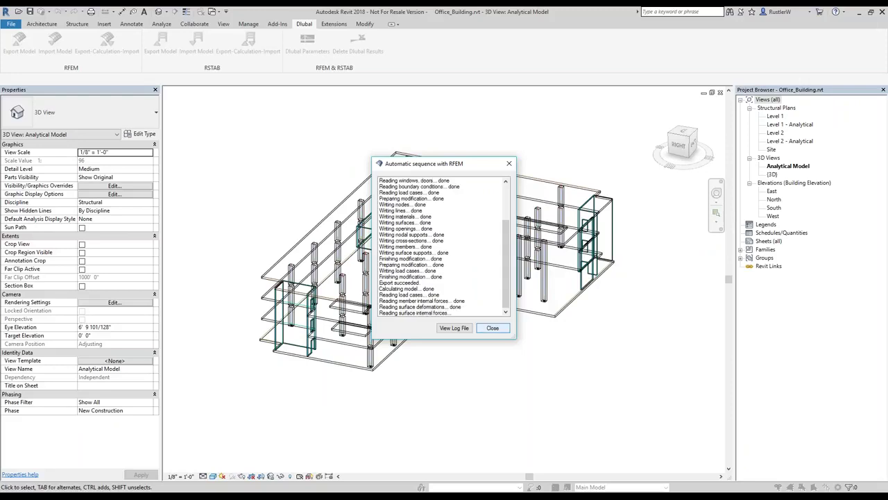
click(492, 327)
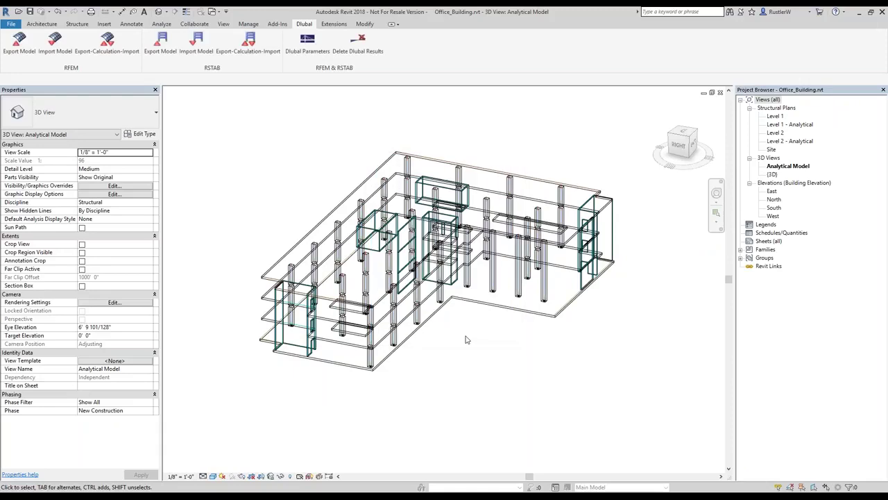
Check the imported categories in the visibility and graphic overrides of the Analytical Model view
scroll(465, 342, up, 1)
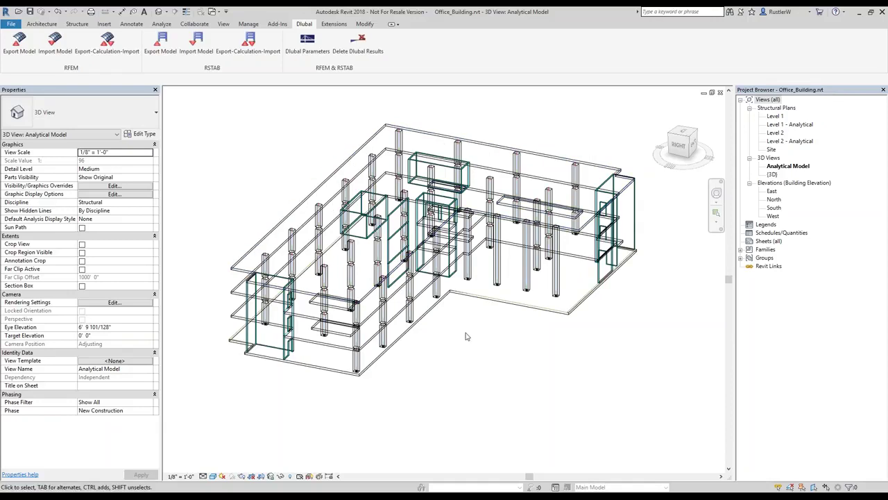
key(v)
key(v)
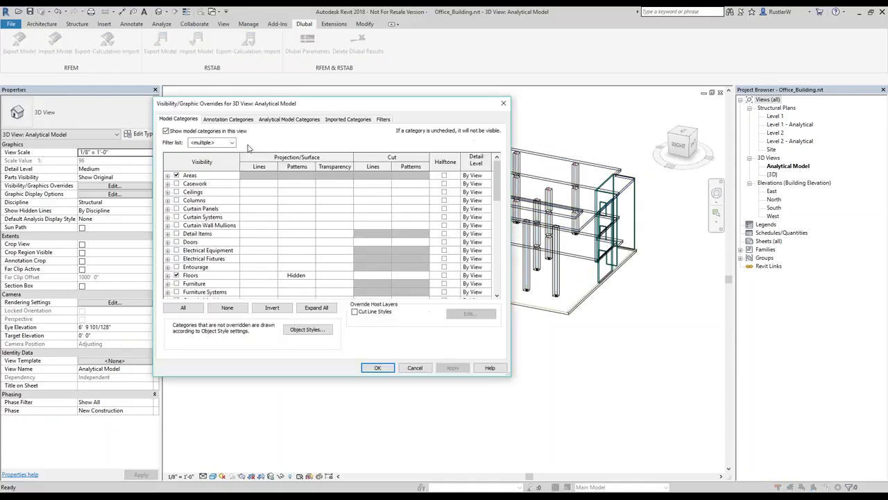
click(347, 119)
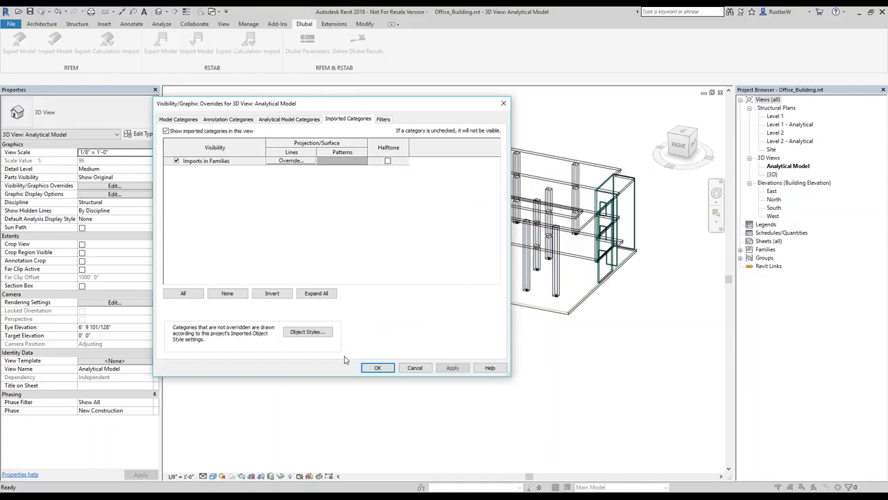
click(378, 367)
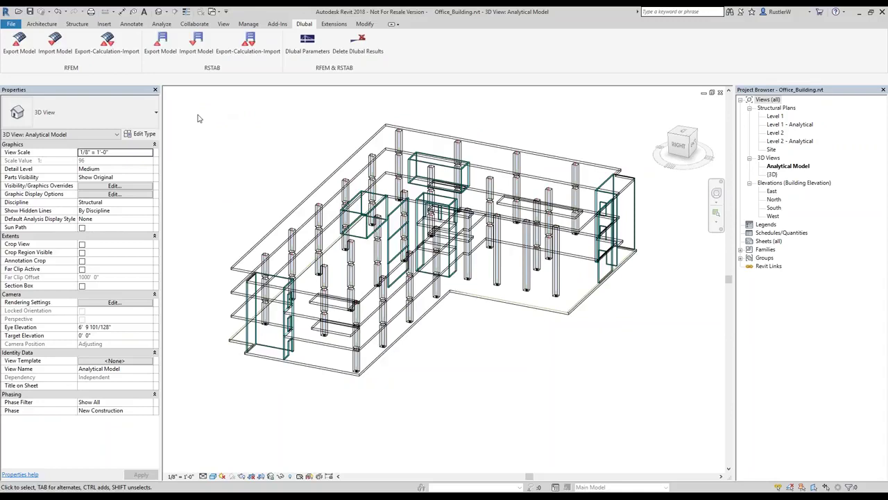
Use the Results Explorer to display only the member forces Fx for load case DL1 on the analytical model
click(162, 25)
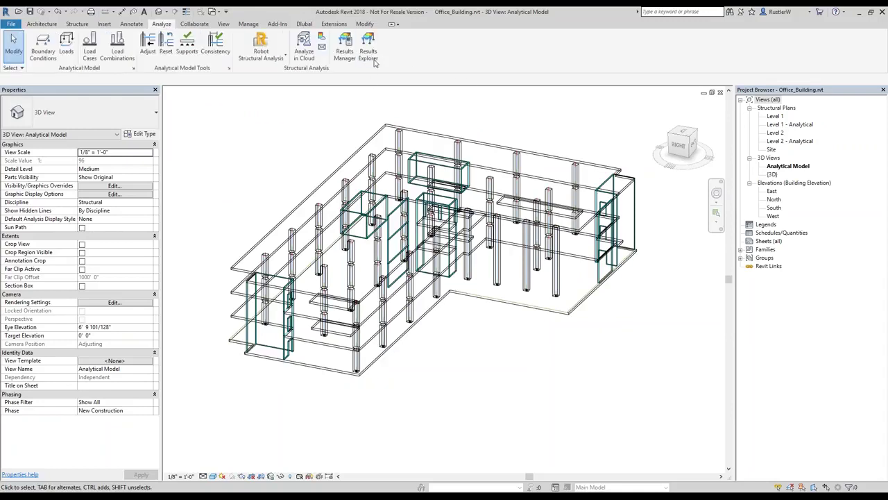
click(368, 50)
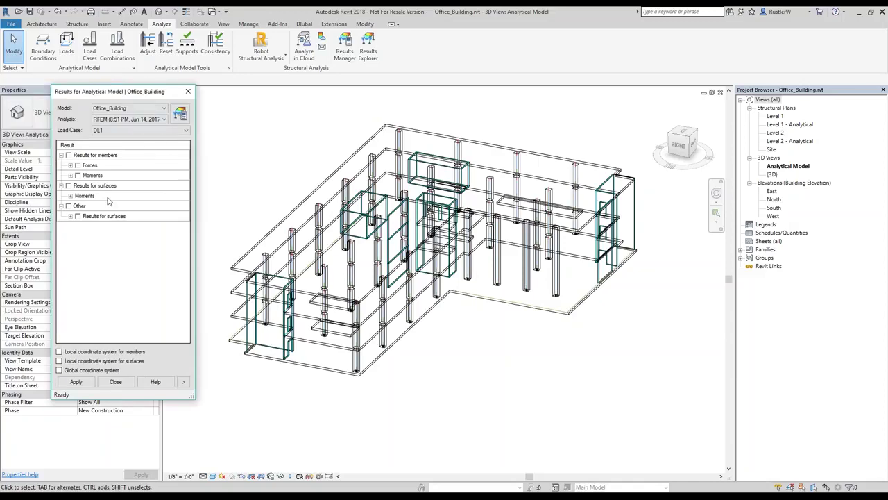
click(78, 175)
click(77, 165)
click(71, 166)
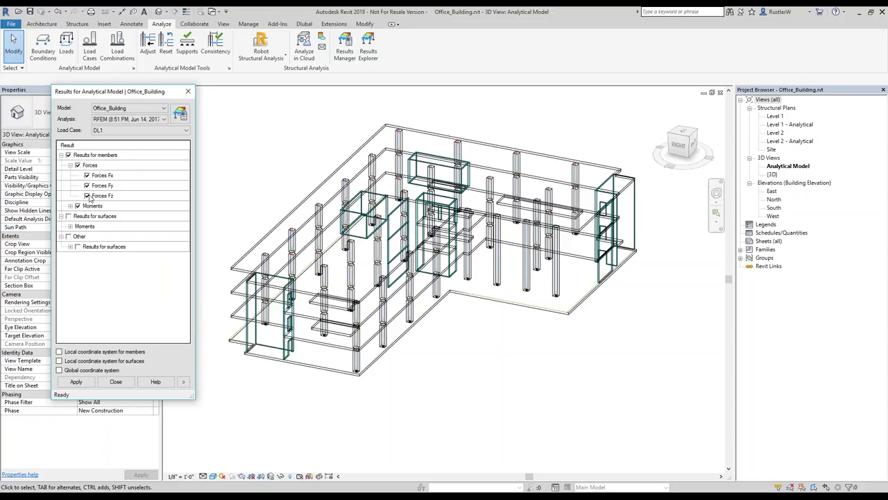
click(87, 186)
click(89, 197)
click(78, 206)
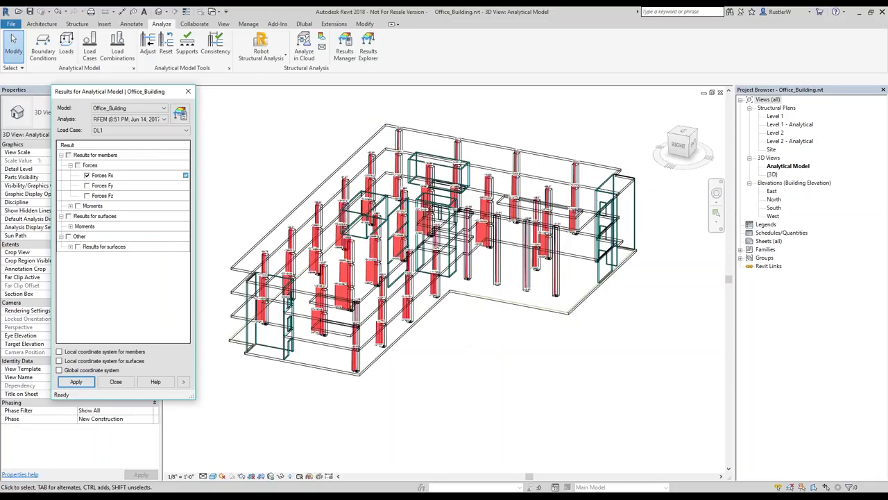
scroll(487, 226, up, 5)
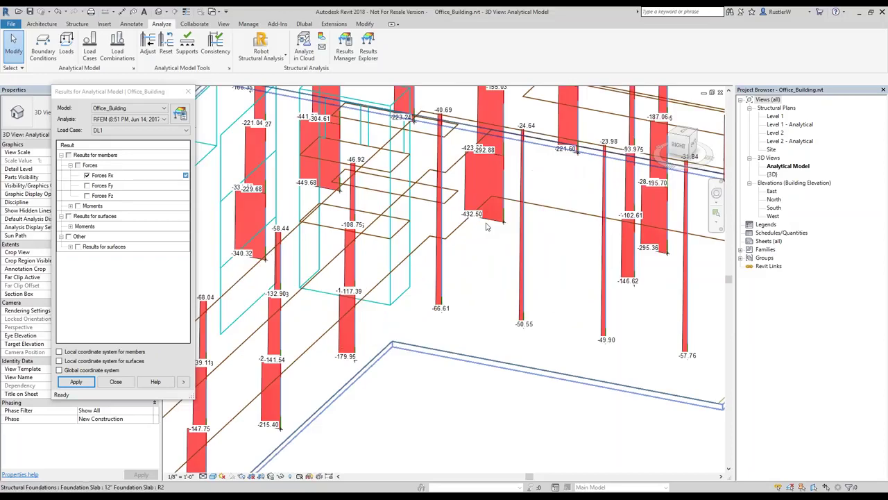
Display the surface displacement |u| together with the member forces Fx and bring the whole office building into view
scroll(487, 226, down, 3)
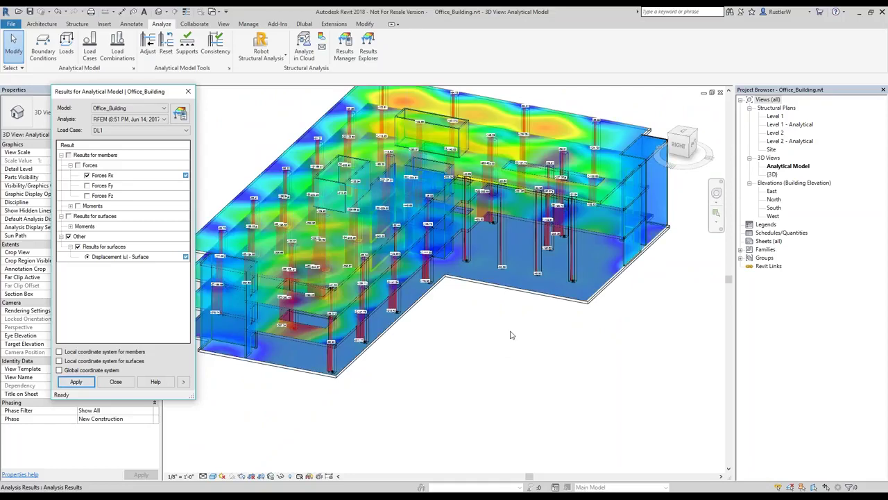
shift+middle_drag(512, 335, 513, 319)
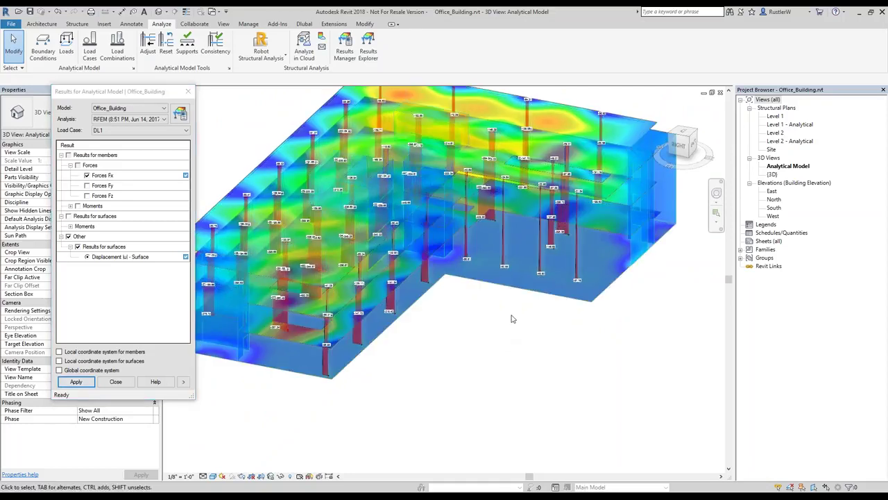
scroll(508, 326, down, 3)
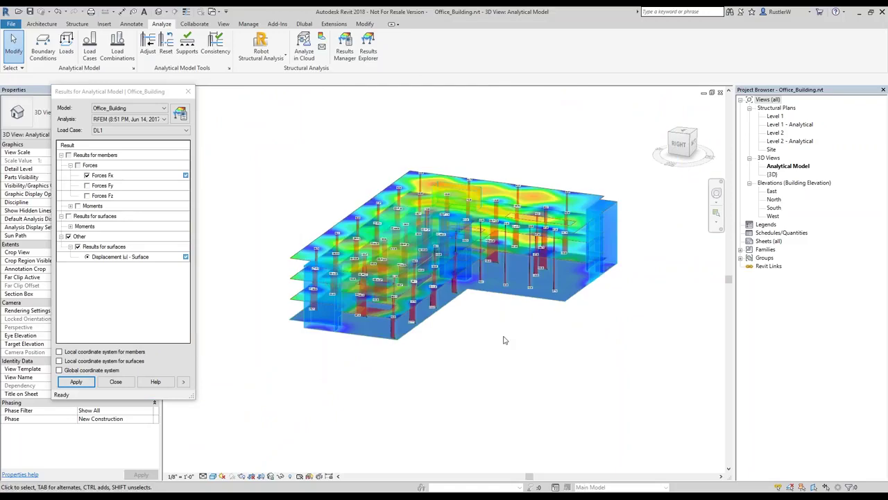
shift+middle_drag(466, 359, 487, 387)
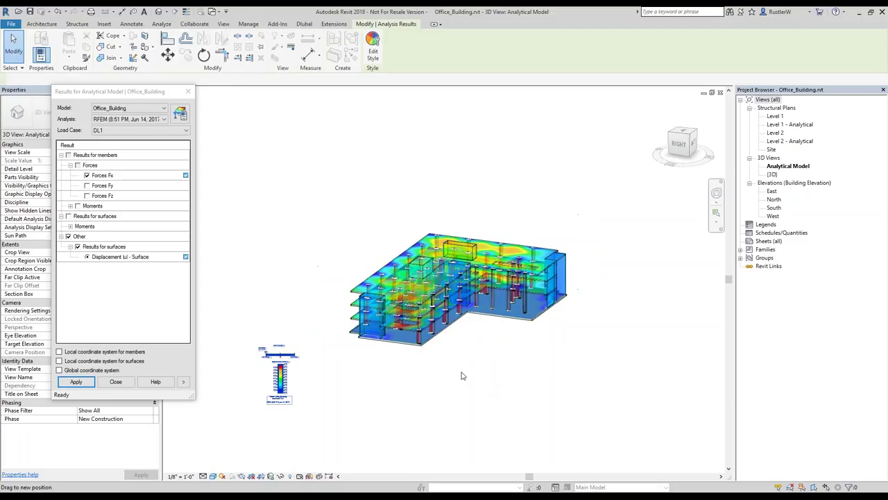
Move the results legend directly below the building in the Analytical Model view and close the results explorer
drag(461, 376, 574, 358)
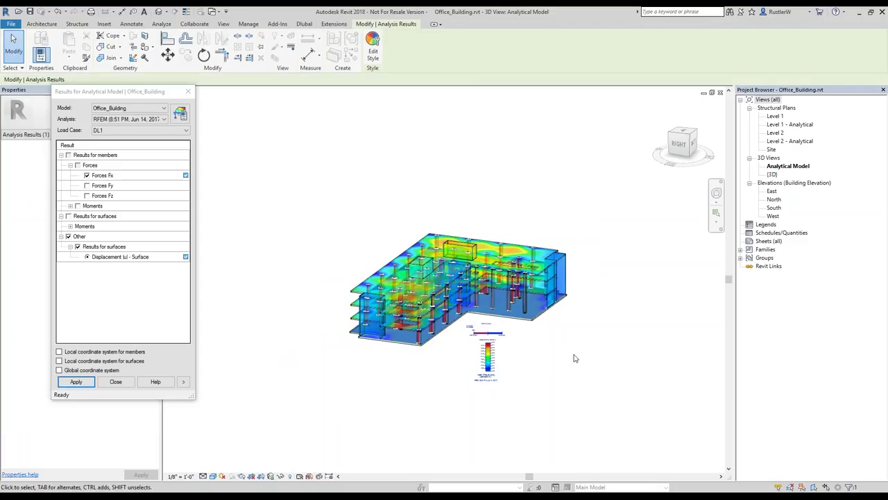
scroll(466, 370, up, 3)
shift+middle_drag(466, 370, 472, 353)
scroll(577, 335, up, 1)
middle_drag(577, 335, 574, 365)
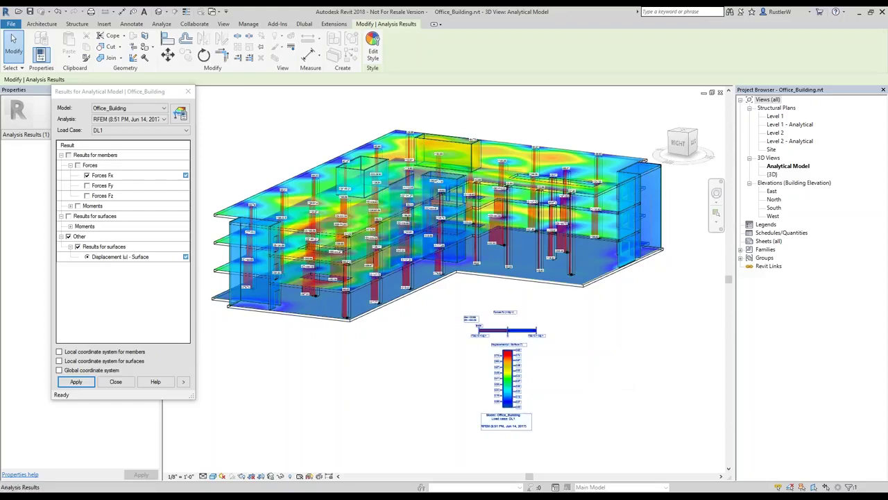
key(Escape)
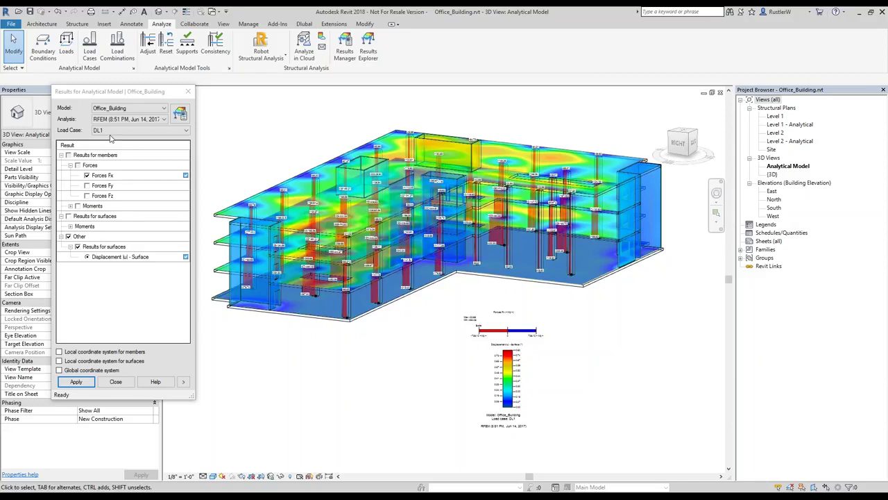
click(188, 91)
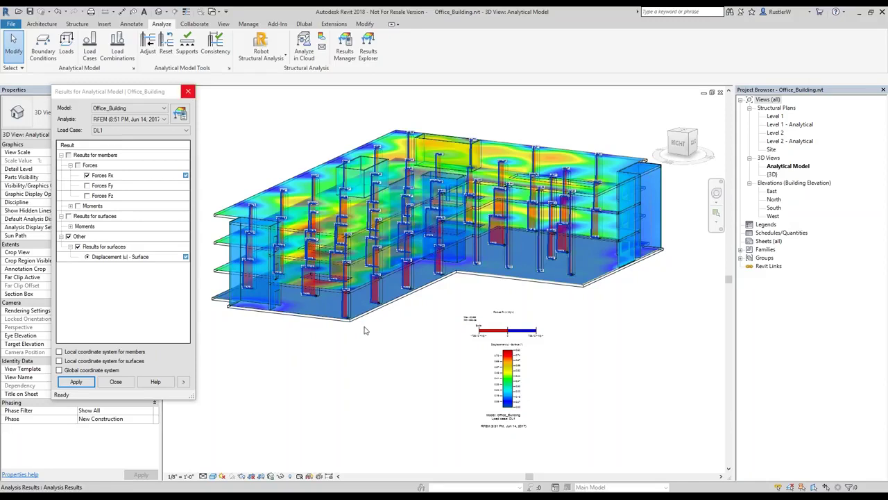
scroll(366, 331, down, 2)
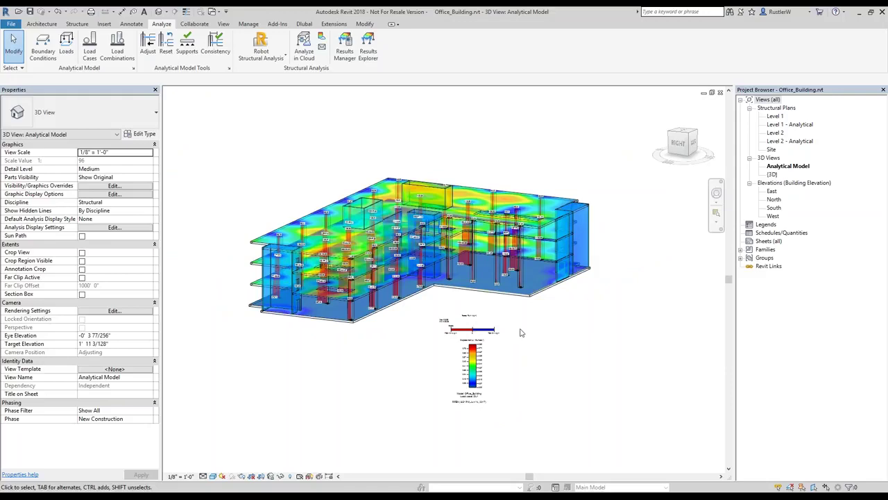
Open the {3D} view of the building, enable its section box and select the box
double_click(772, 174)
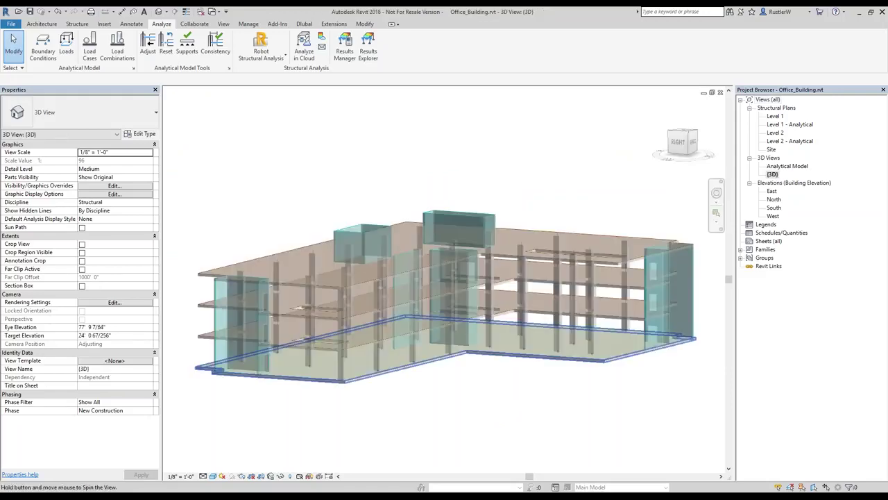
shift+middle_drag(437, 374, 439, 388)
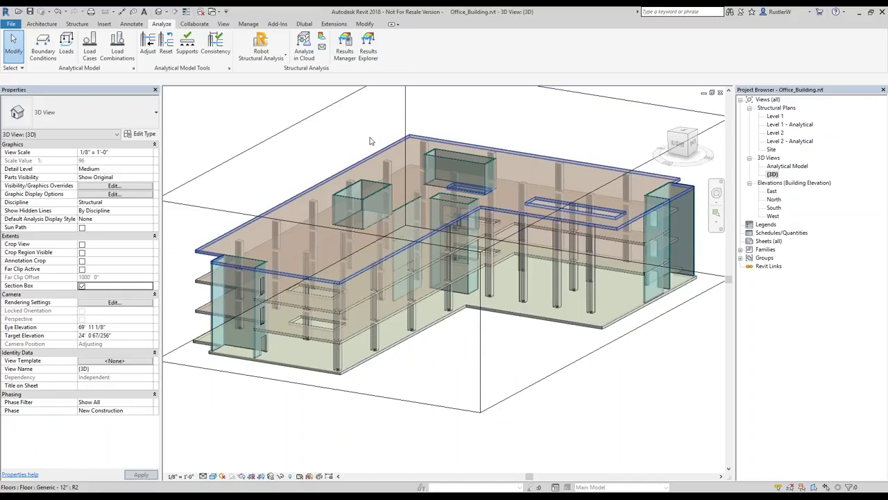
click(417, 196)
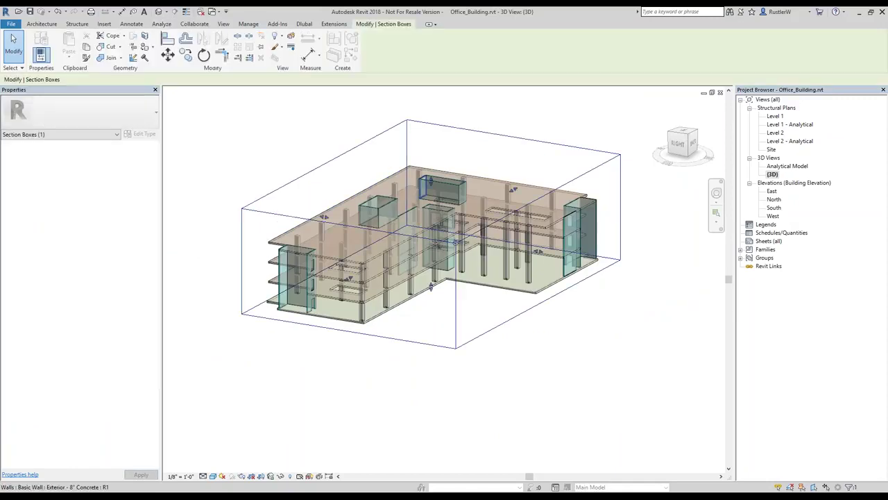
Shrink the section box from above and below so it encloses only the first elevated floor slab with adjoining columns and walls
drag(430, 181, 430, 251)
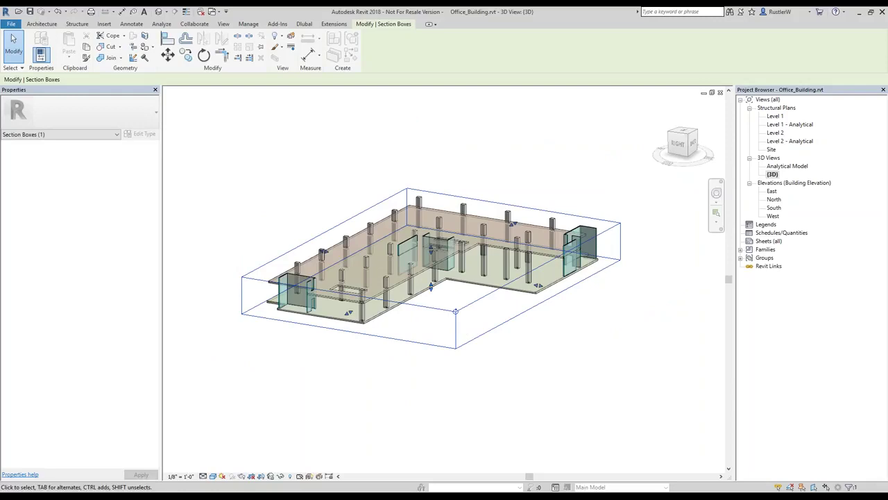
drag(455, 310, 455, 311)
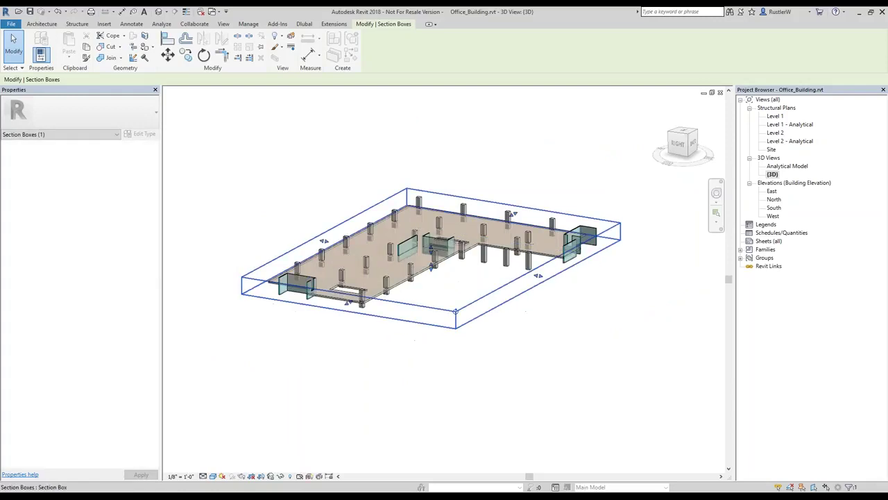
scroll(455, 310, up, 2)
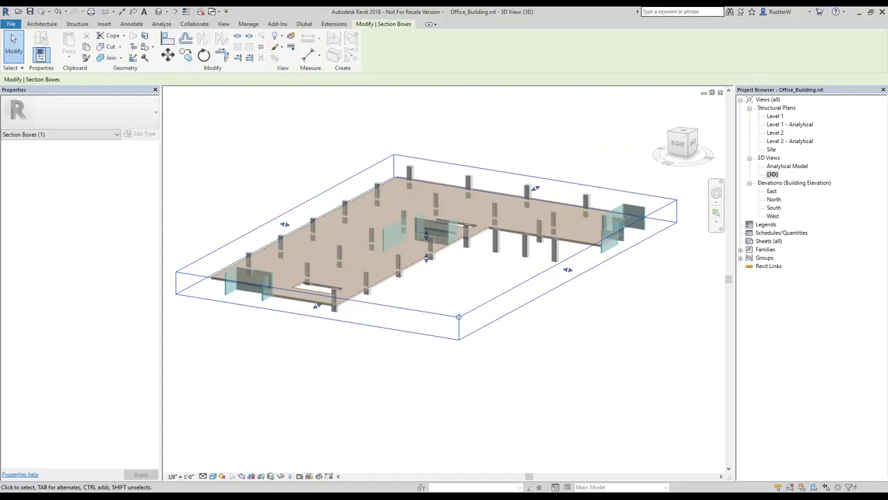
scroll(448, 310, up, 1)
scroll(390, 317, down, 1)
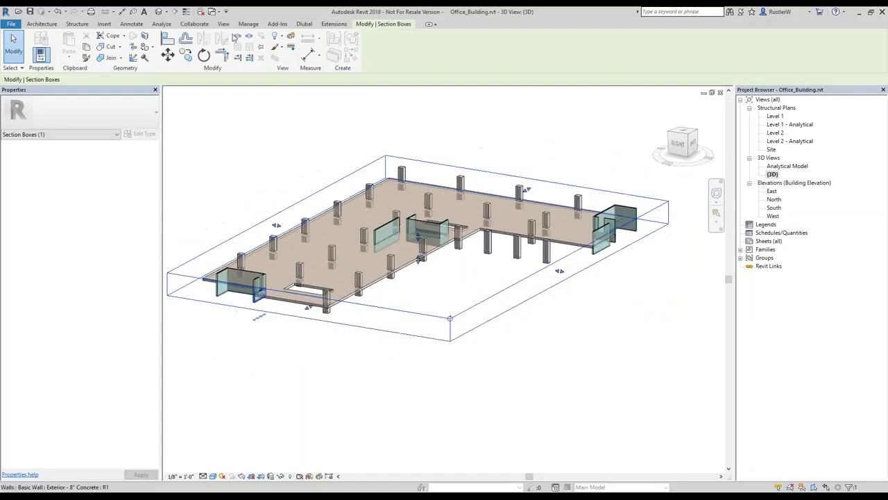
Export only the visible objects to RFEM as a new structure and close the export log
click(304, 24)
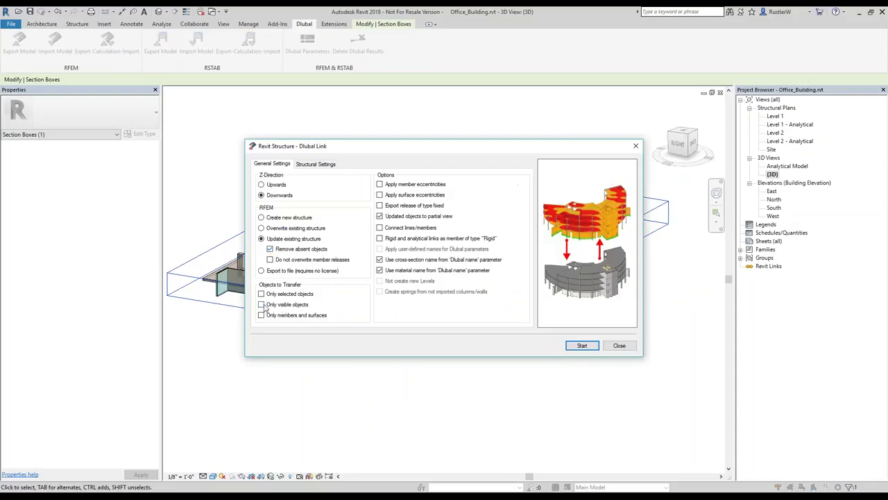
click(261, 304)
click(279, 218)
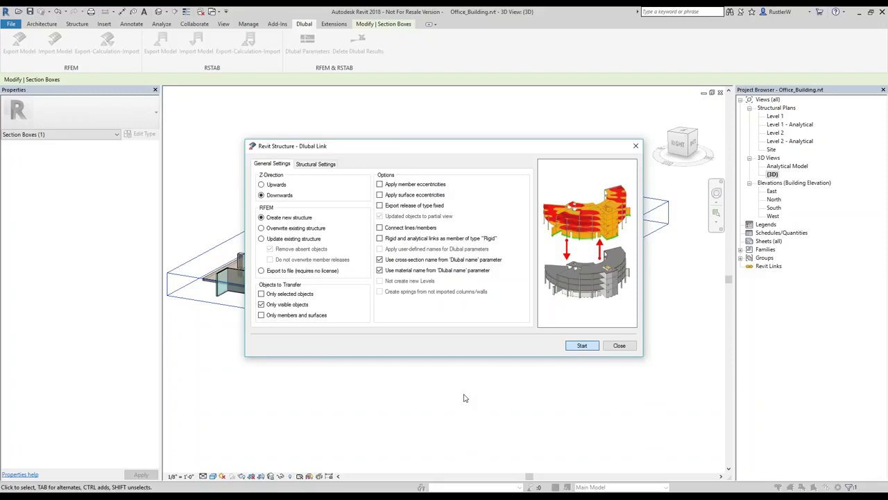
key(Return)
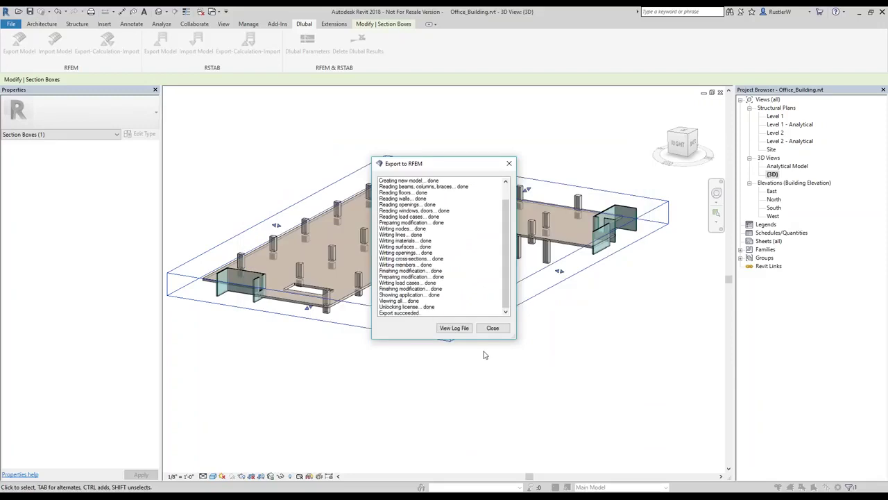
click(492, 328)
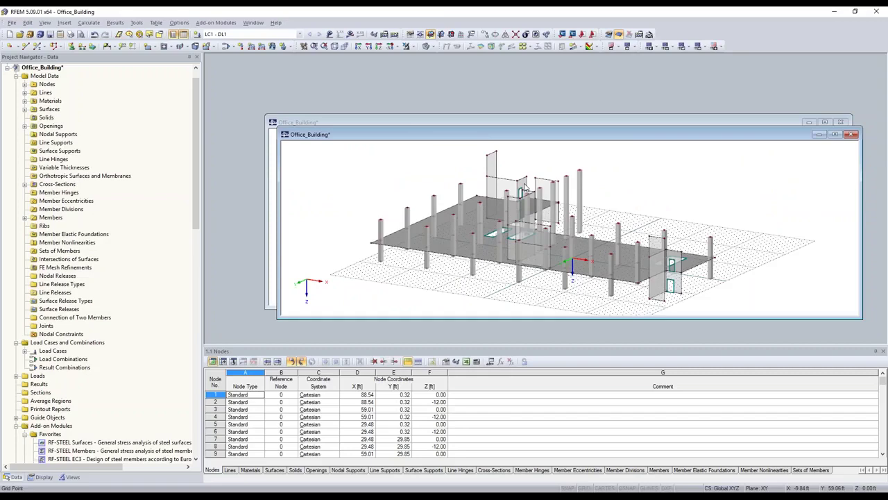
Maximize the exported partial model in RFEM and inspect its floor slab, columns and walls from several angles
double_click(539, 134)
scroll(561, 249, up, 2)
ctrl+middle_drag(578, 251, 523, 258)
click(433, 240)
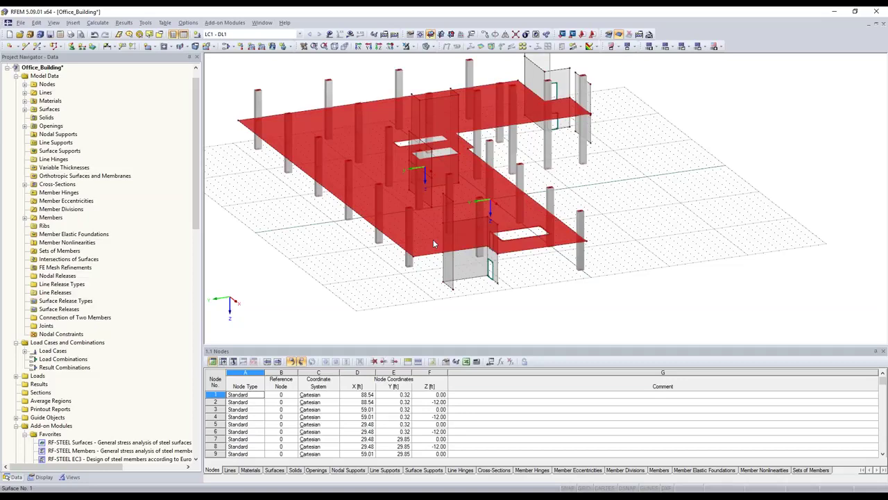
ctrl+middle_drag(433, 240, 587, 253)
scroll(587, 254, down, 5)
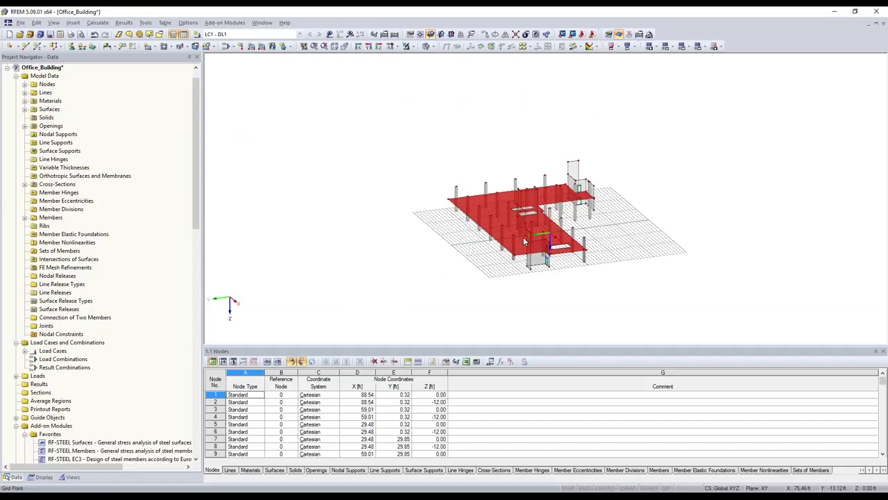
click(436, 262)
scroll(437, 262, up, 2)
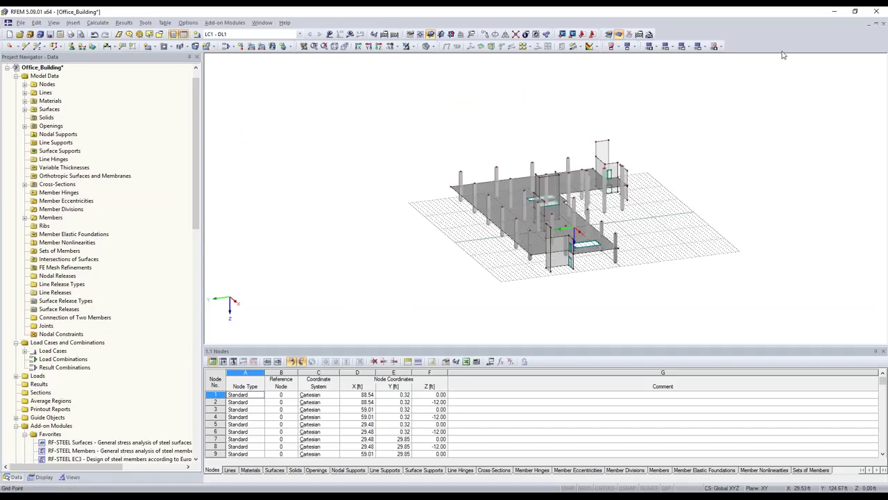
Switch to the complete Office_Building model and export it to Tekla Structures, overwriting the existing model and including internal forces
click(262, 22)
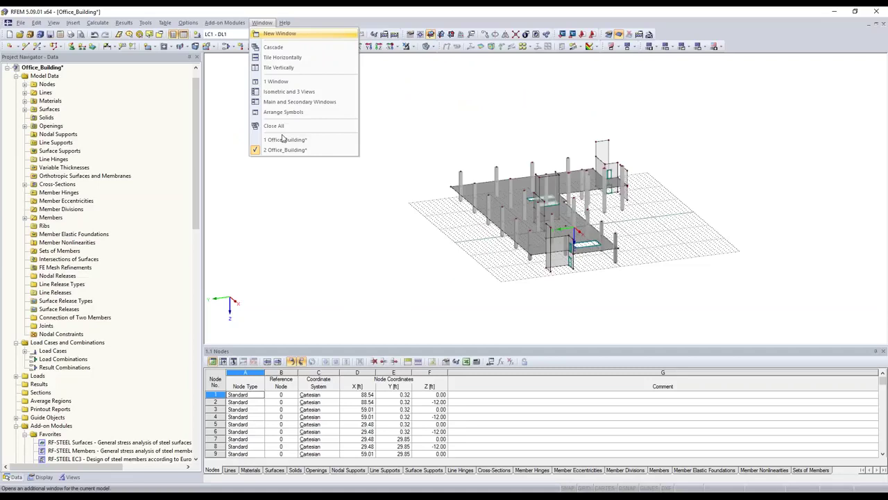
click(285, 139)
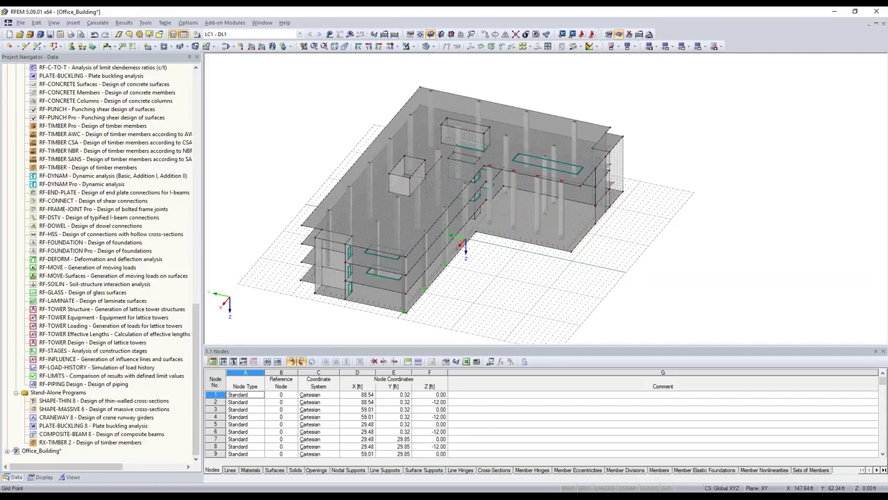
click(573, 34)
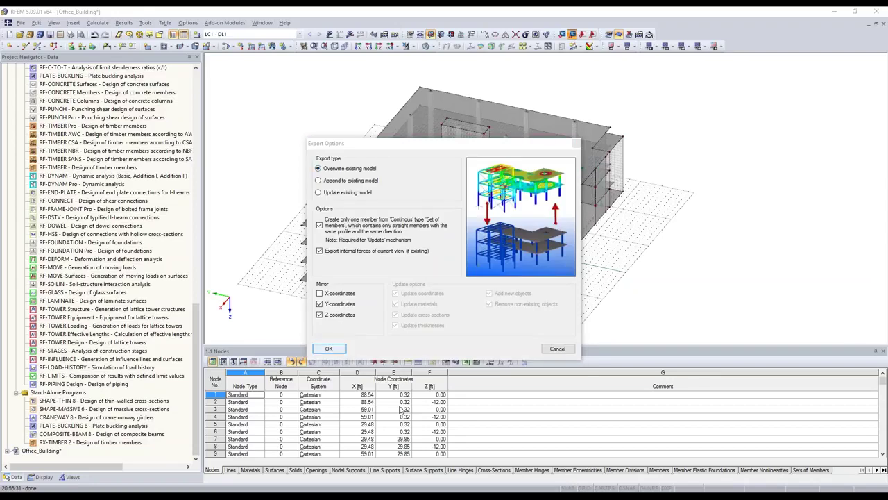
key(Return)
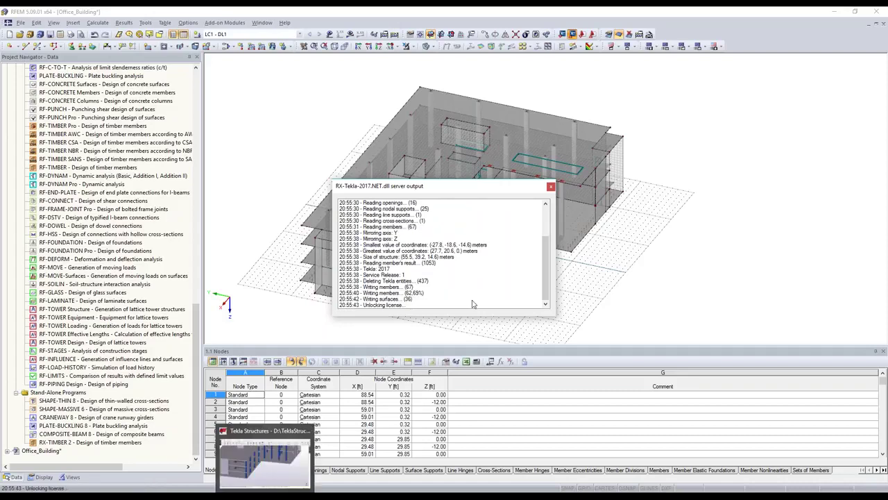
Switch to Tekla Structures and examine the transferred office building from the side of its inner corner
scroll(514, 330, down, 5)
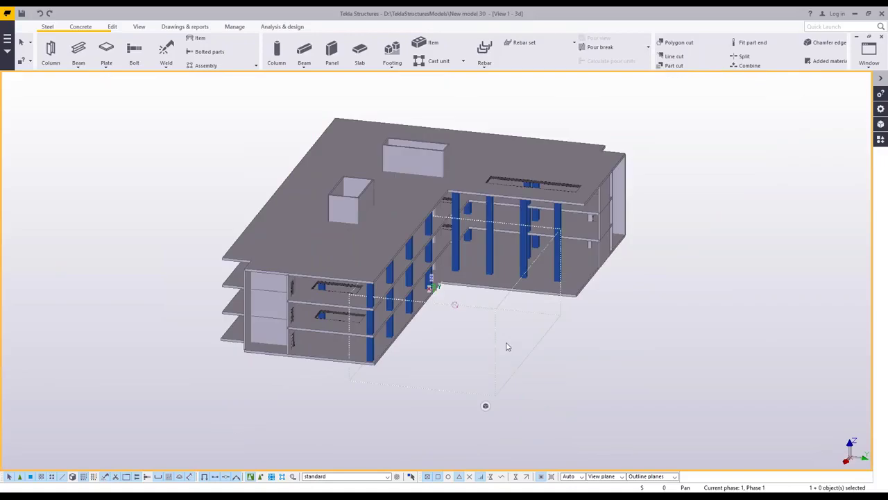
middle_drag(506, 347, 514, 371)
mouse_move(486, 405)
ctrl+middle_down()
mouse_move(419, 311)
mouse_move(513, 373)
ctrl+middle_up()
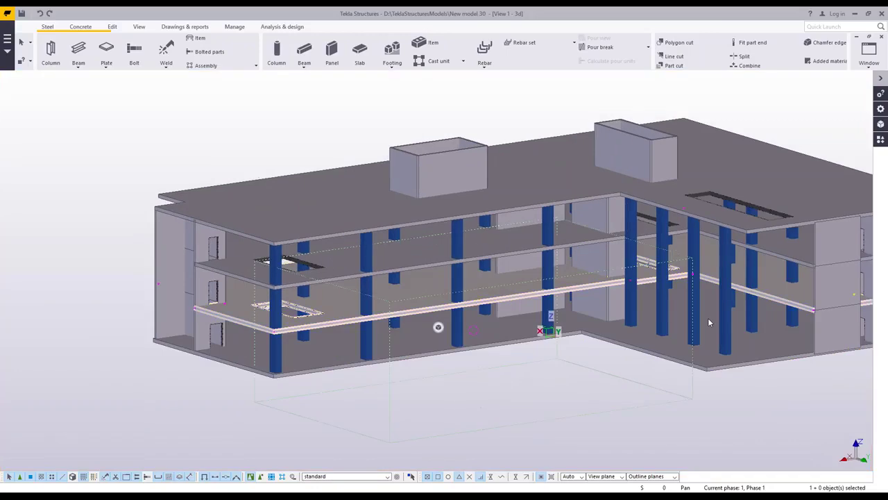
ctrl+middle_drag(709, 321, 679, 312)
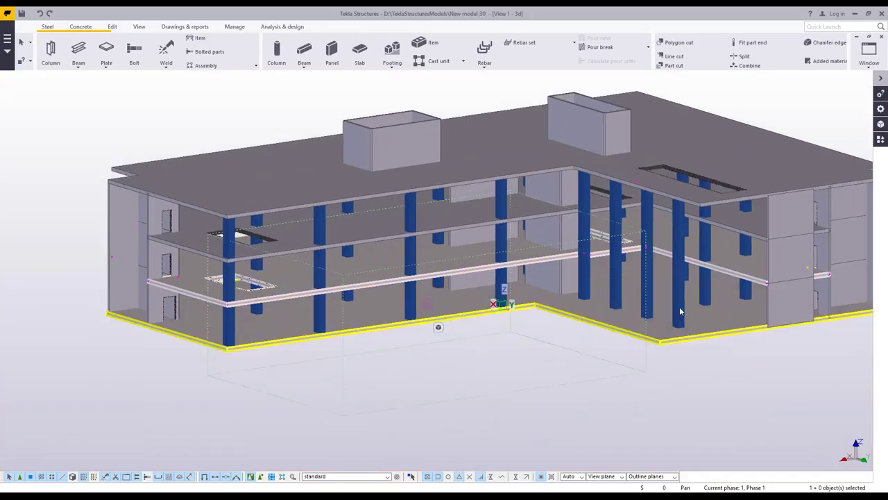
Inquire the part data of the outermost tall column near the inner corner and review its axial, shear, torsion and moment values
right_click(680, 312)
click(726, 122)
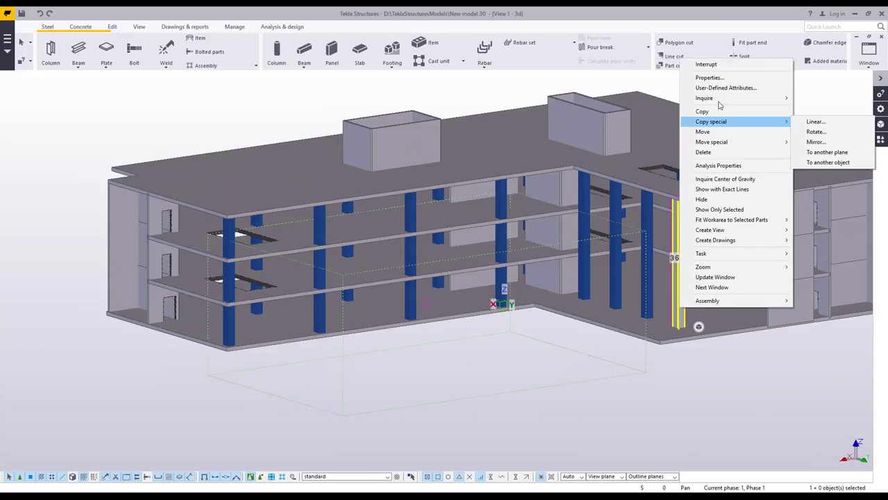
mouse_move(720, 105)
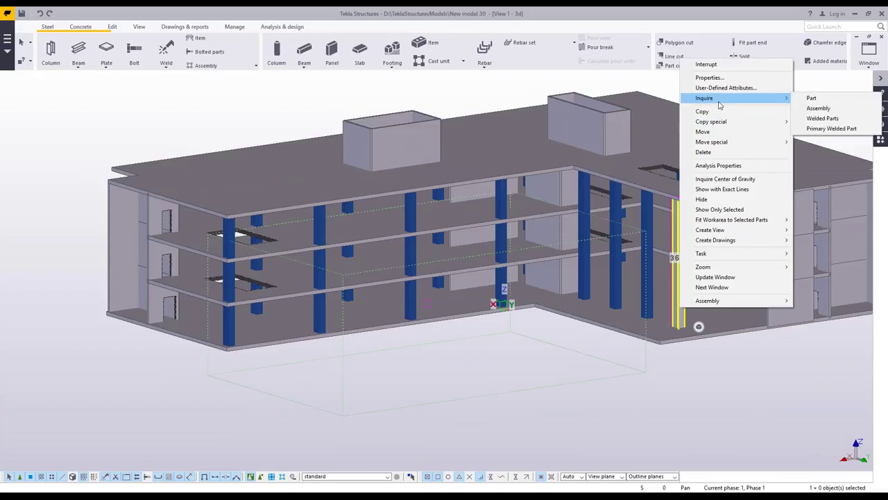
click(802, 99)
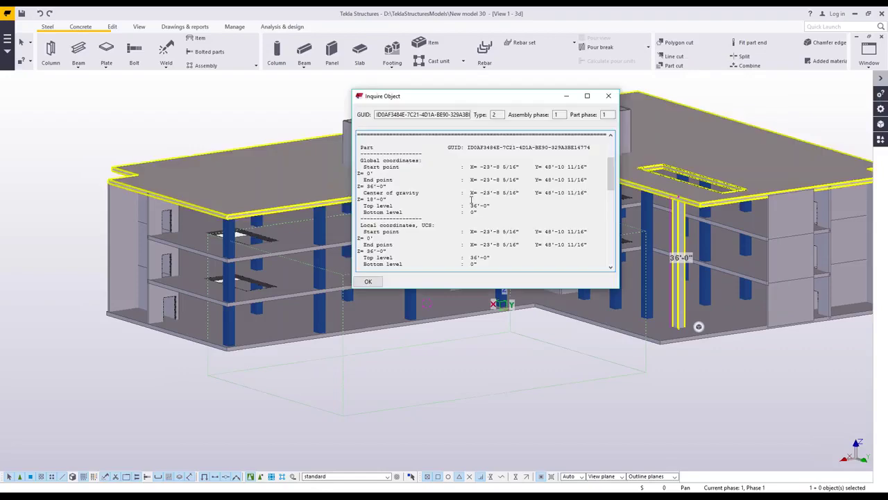
scroll(471, 200, down, 8)
scroll(444, 200, down, 4)
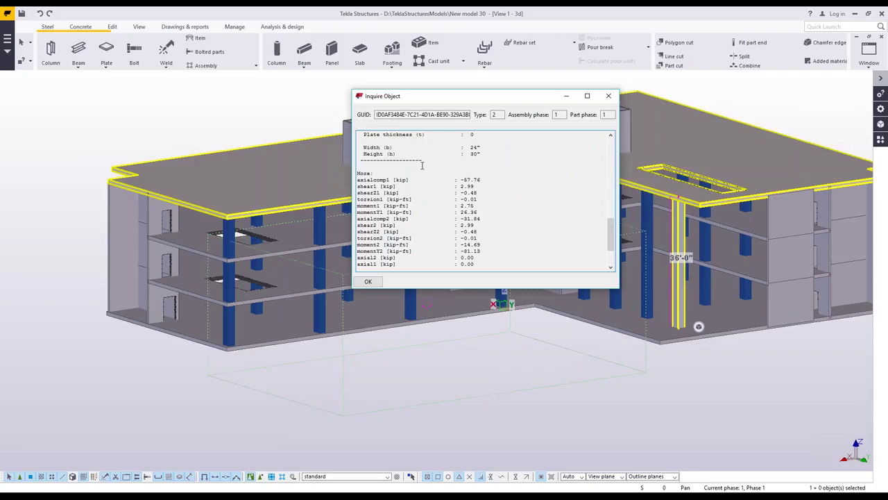
scroll(421, 165, down, 1)
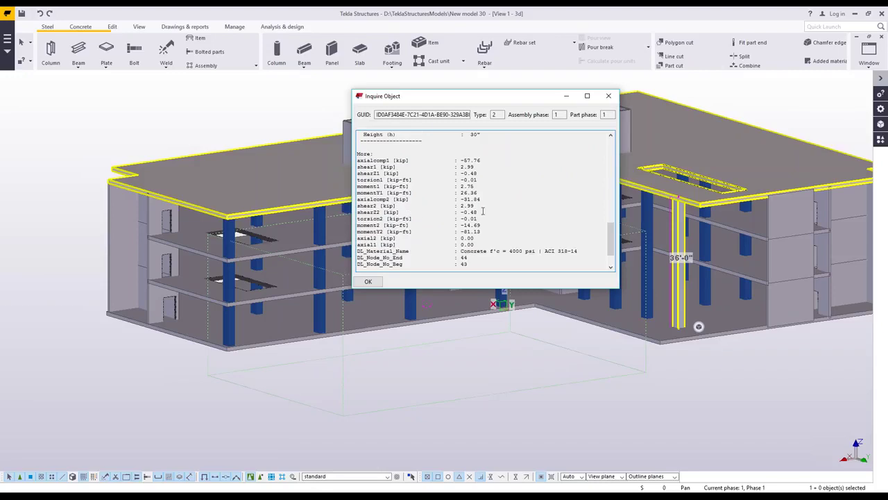
Read the rest of the tall column's part data and compare it with the matching member's properties in RFEM
scroll(444, 219, down, 2)
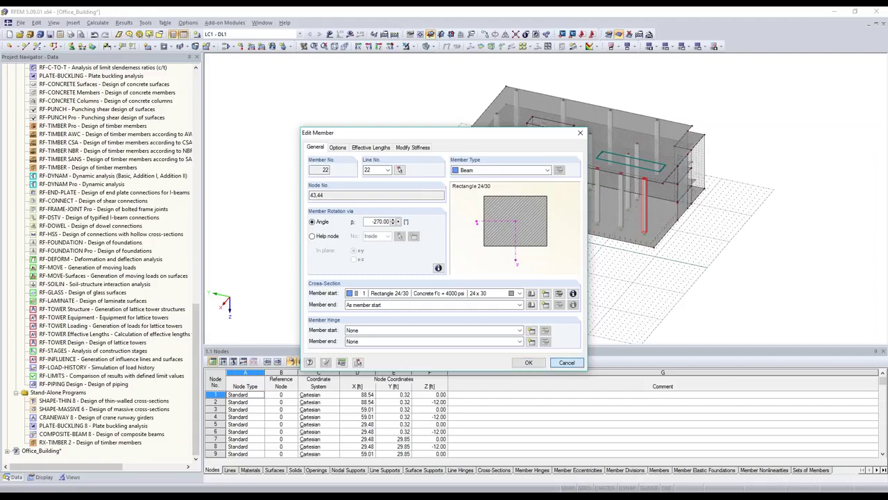
click(566, 363)
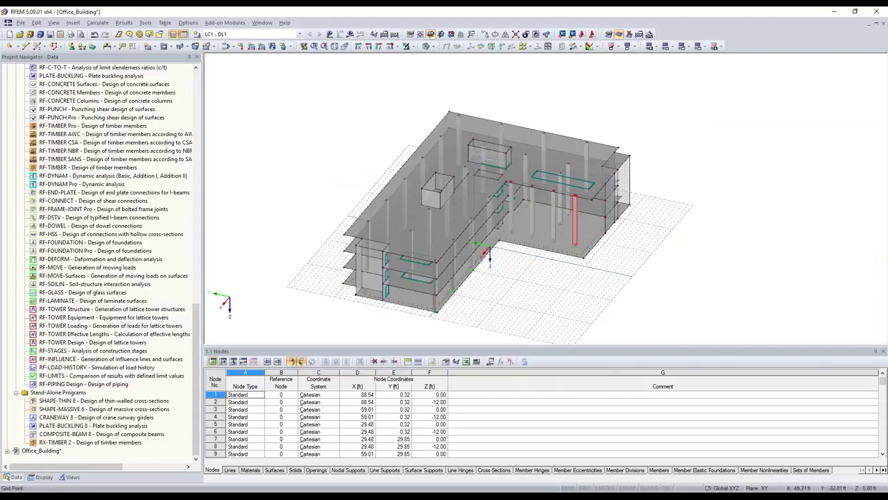
Close the Office_Building model and the remaining open model in RFEM without saving changes
click(884, 24)
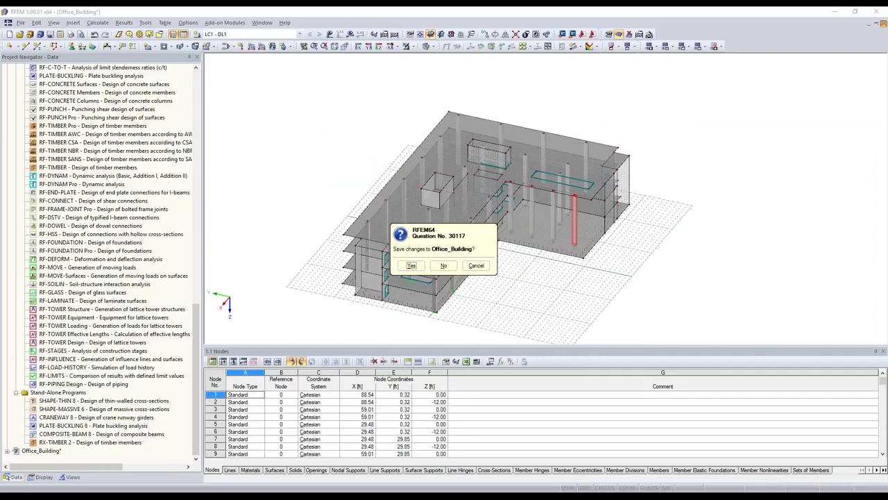
click(444, 266)
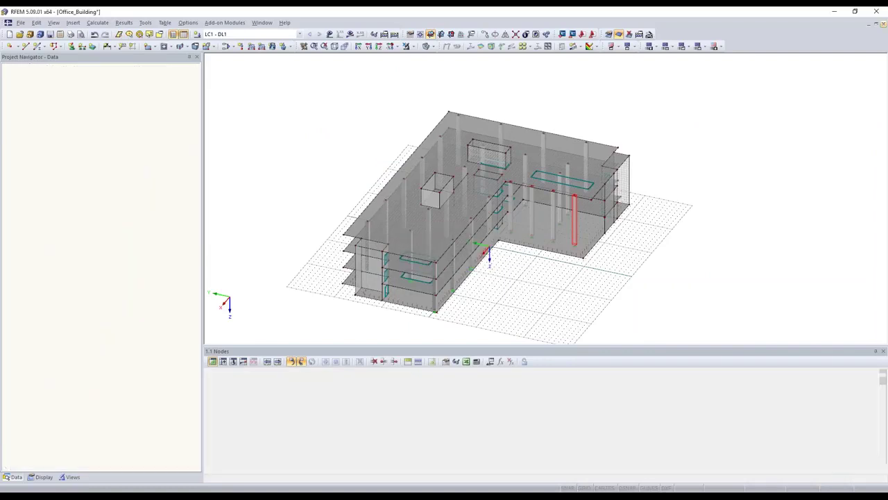
click(883, 24)
click(444, 266)
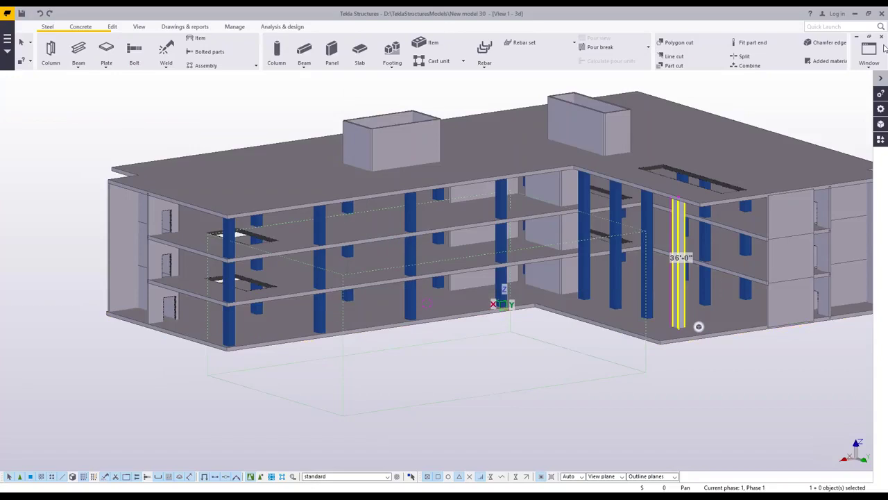
Switch to Tekla Structures, close the 3D view and open the USWebinar2017 model without saving the current one
click(881, 36)
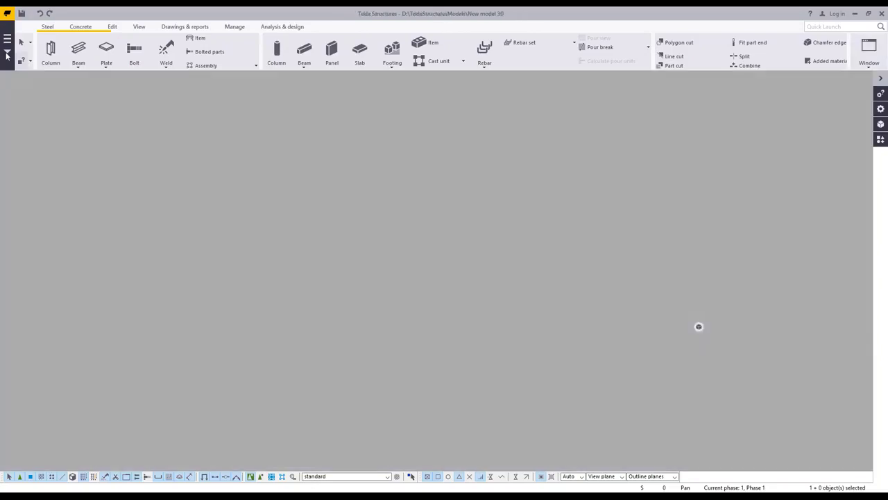
click(7, 38)
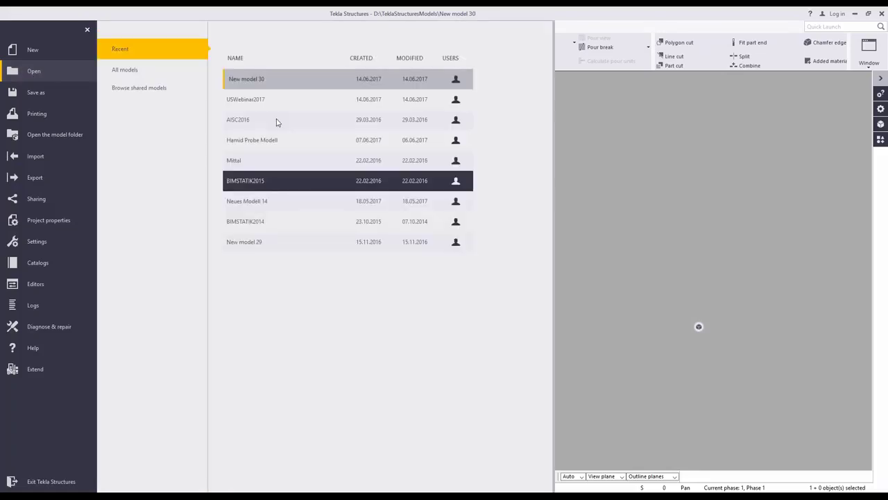
click(272, 102)
click(436, 262)
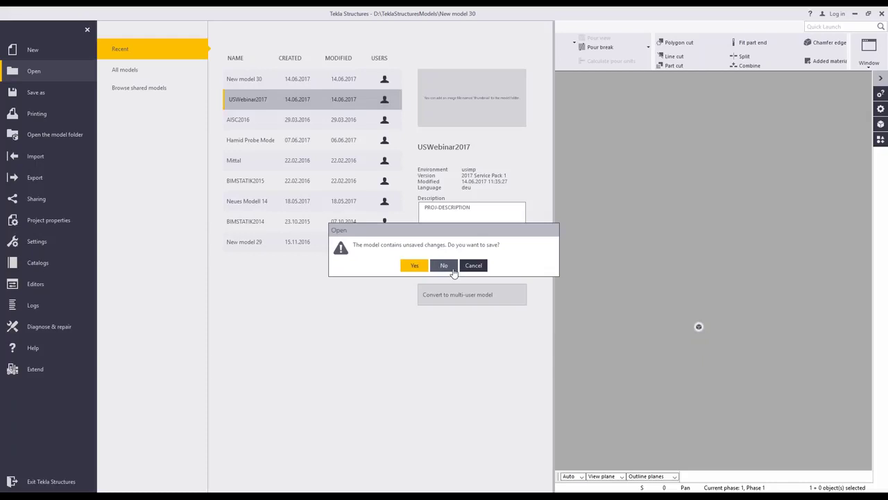
click(445, 266)
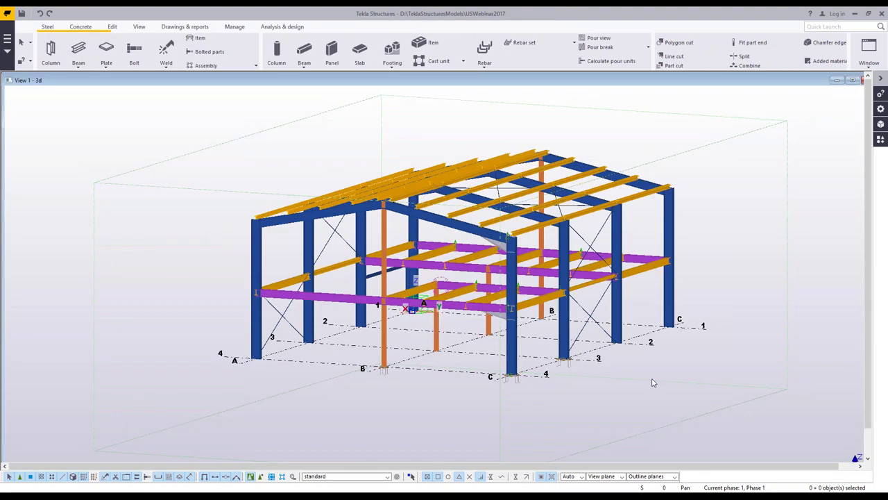
View the steel hall from its grid 4 end and display the Dlubal Full analysis model on it
middle_drag(652, 382, 419, 251)
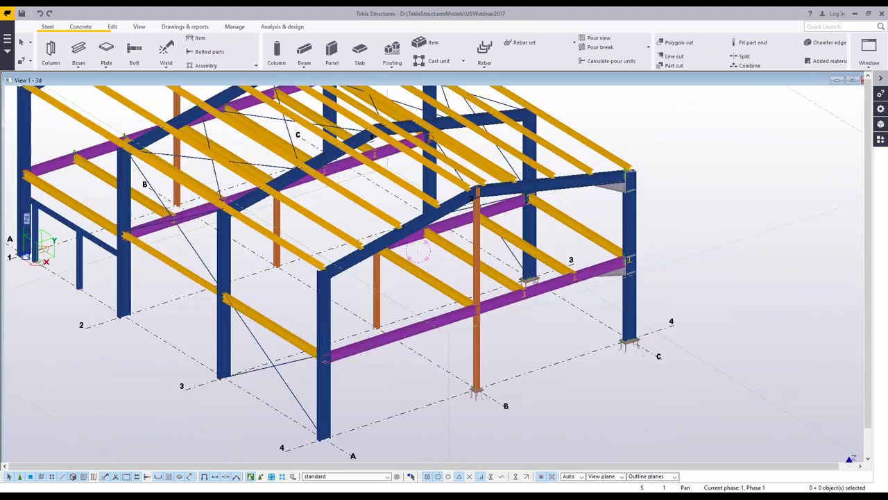
ctrl+middle_drag(527, 359, 546, 356)
scroll(546, 356, down, 2)
scroll(544, 356, up, 1)
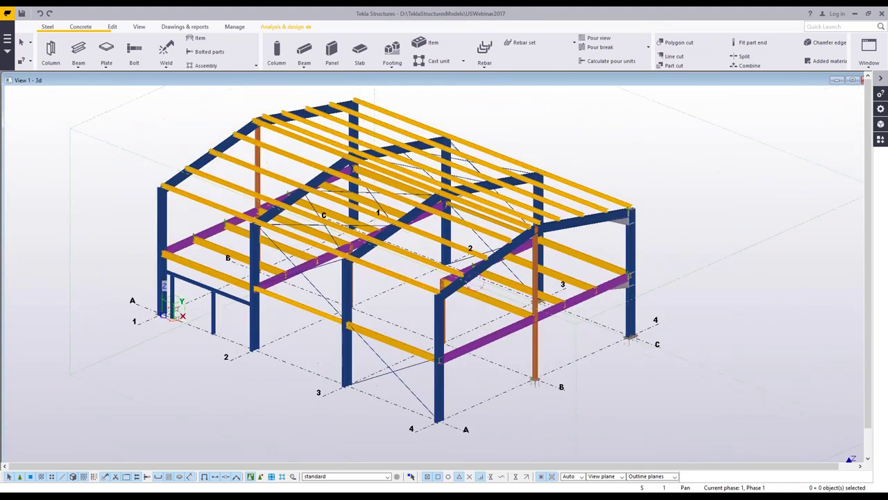
click(282, 26)
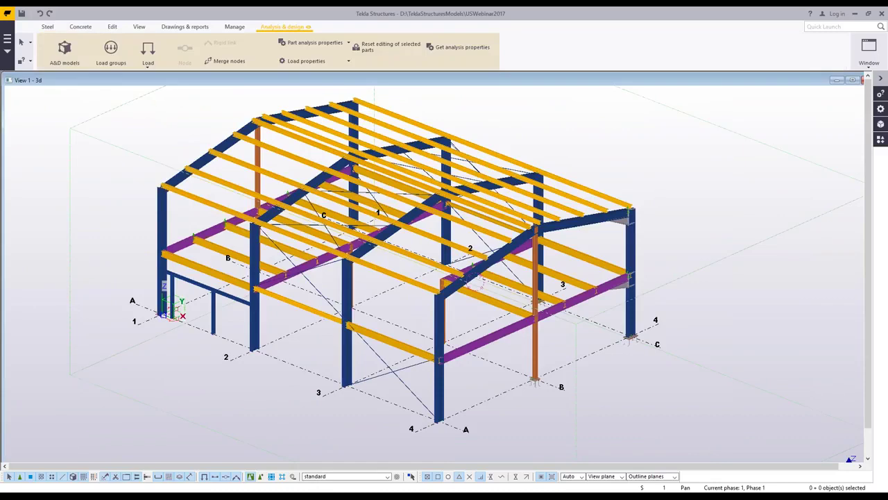
click(64, 52)
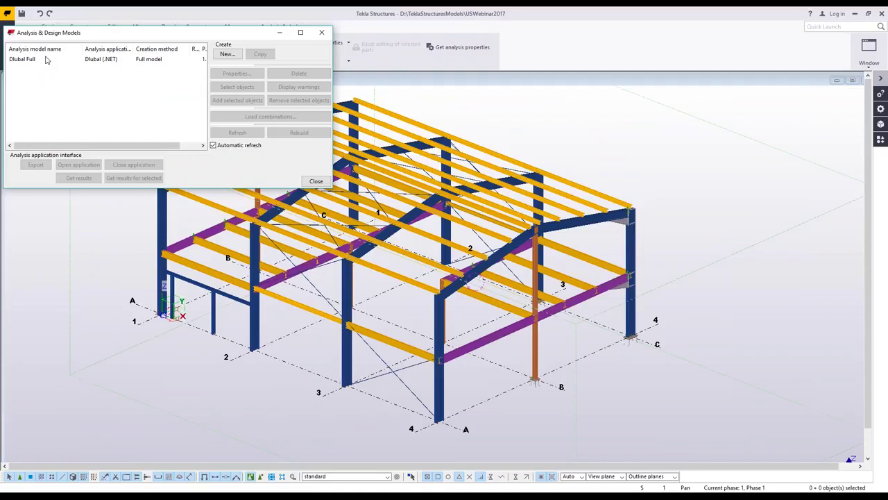
click(45, 60)
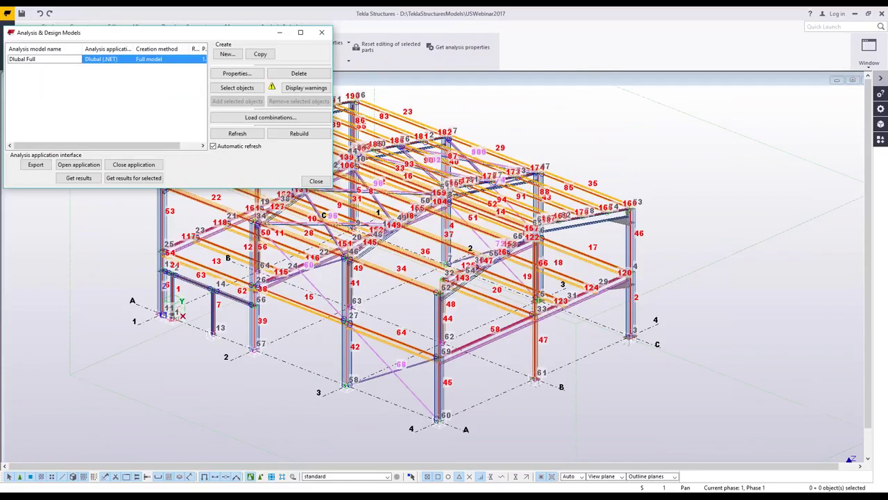
Review the start releases, end releases and position axis options of analysis beam 34, leaving its properties unmodified
middle_drag(444, 278, 500, 306)
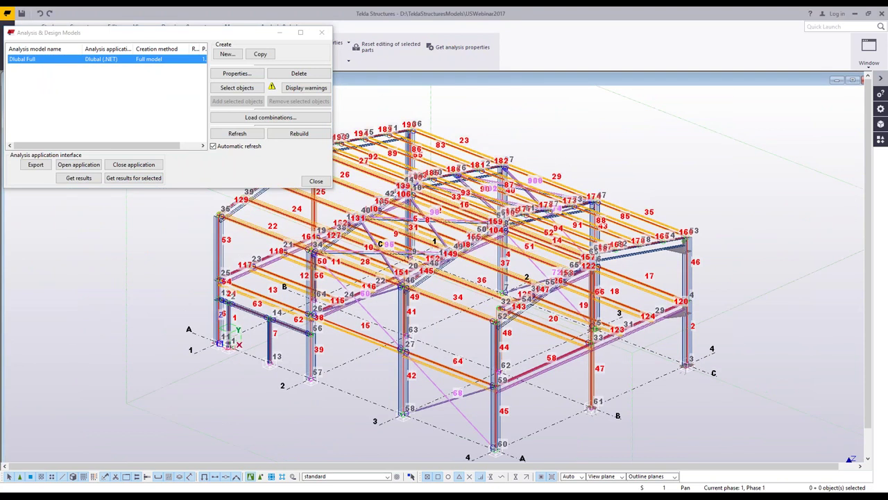
scroll(484, 329, up, 5)
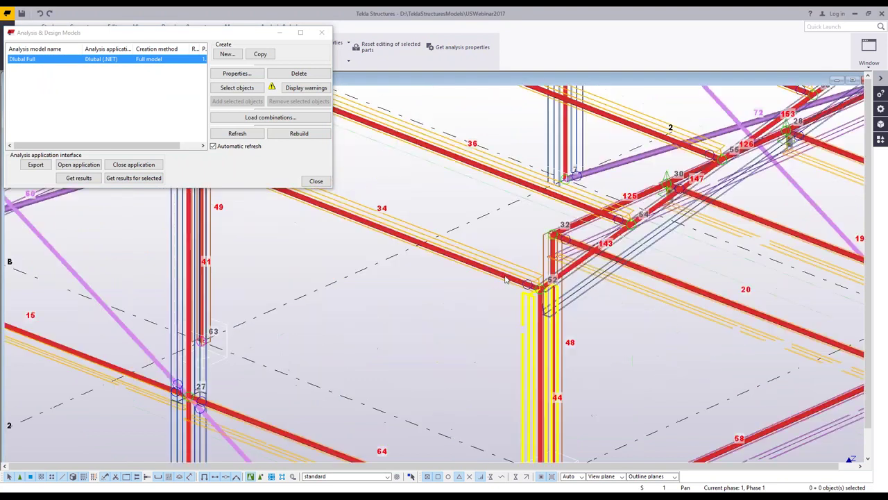
click(101, 156)
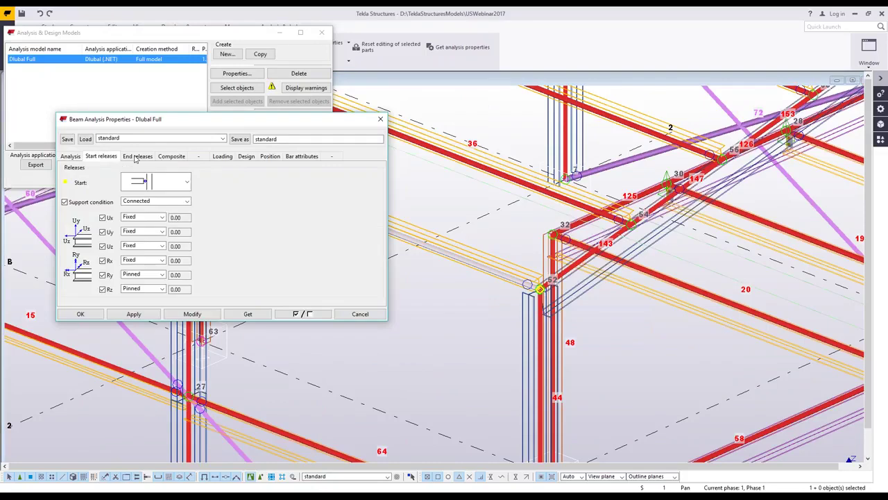
click(136, 156)
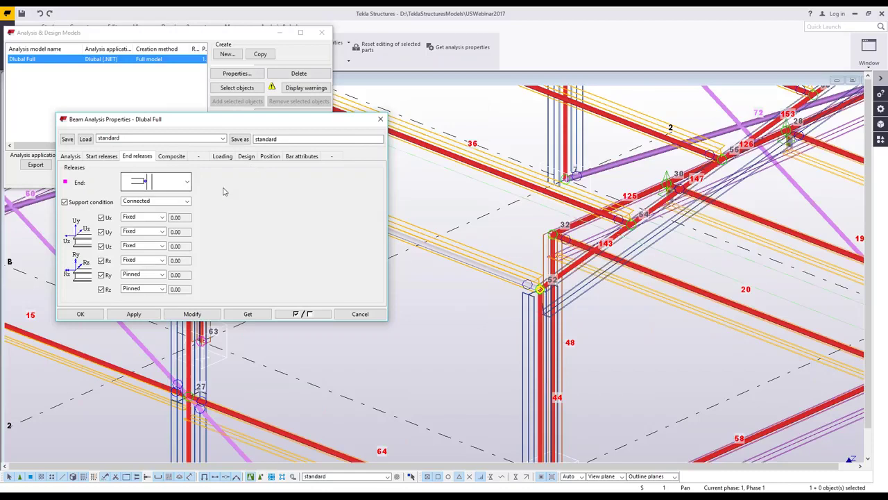
click(270, 156)
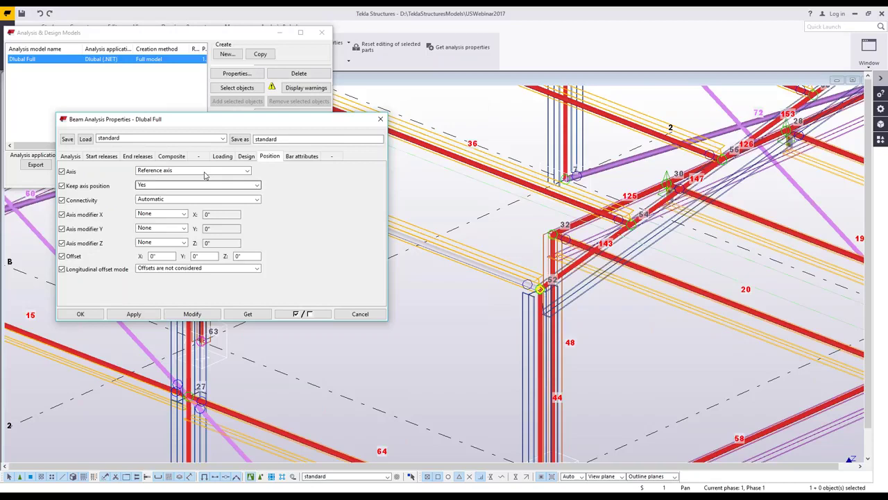
click(204, 174)
scroll(205, 208, up, 3)
click(258, 281)
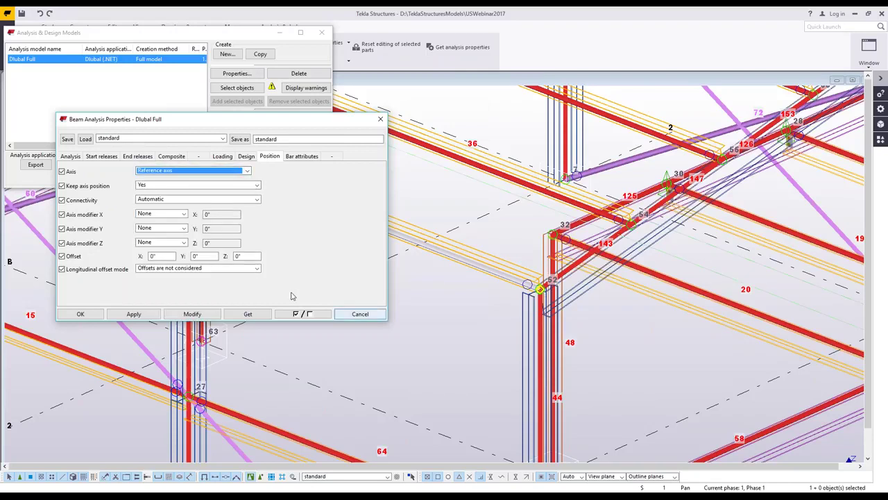
click(360, 314)
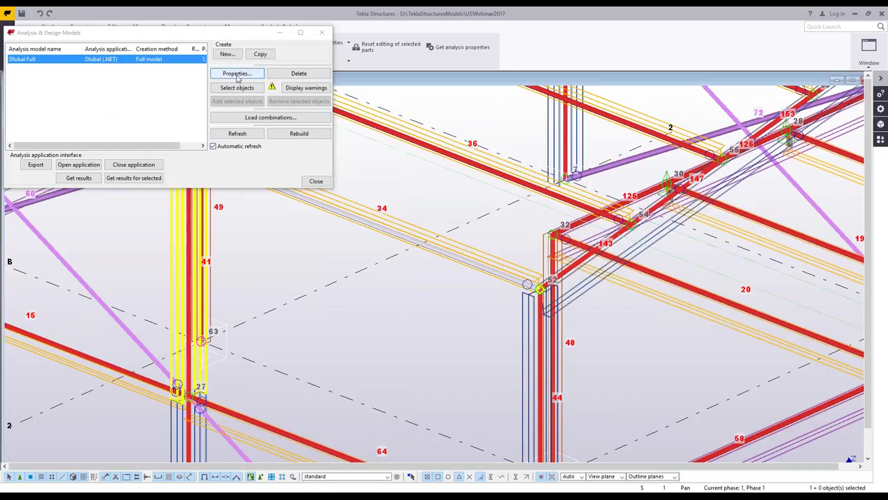
Review the filter, creation method and analysis application options in the Dlubal Full analysis model's properties
click(236, 74)
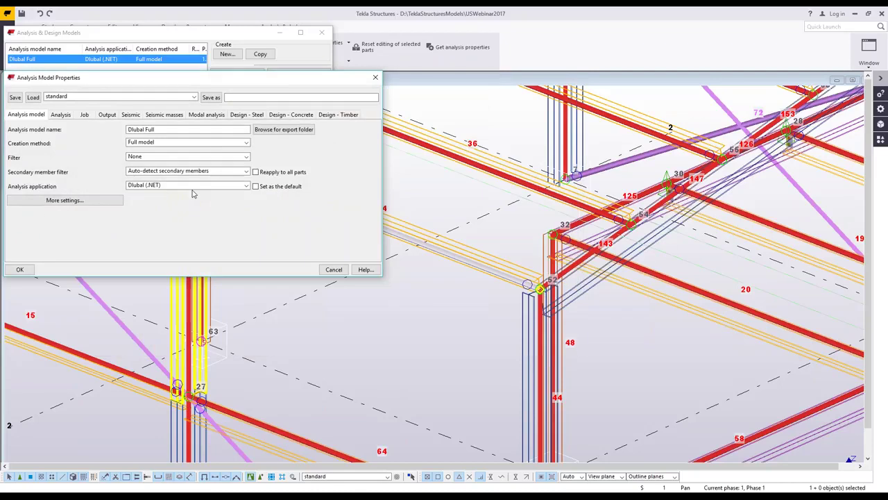
click(204, 156)
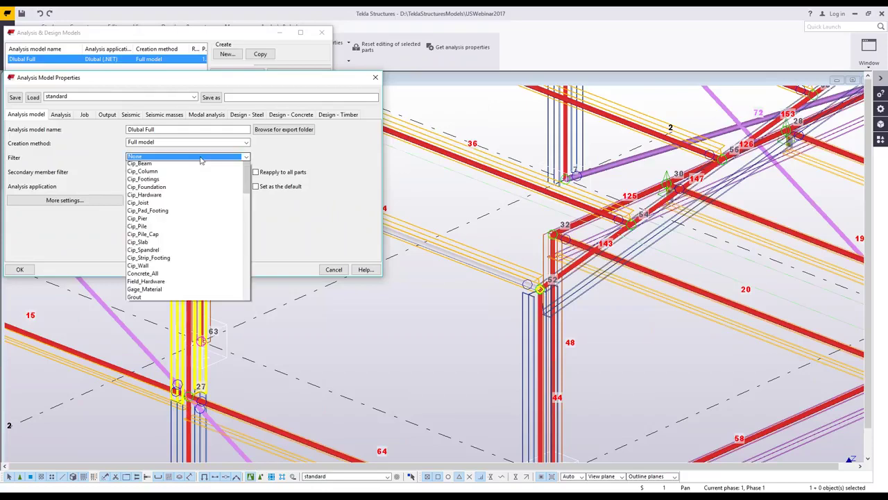
click(202, 158)
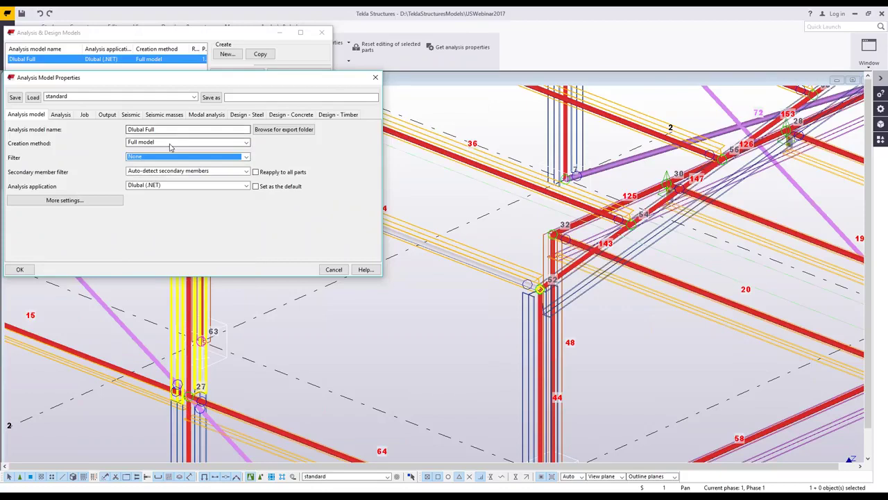
click(171, 143)
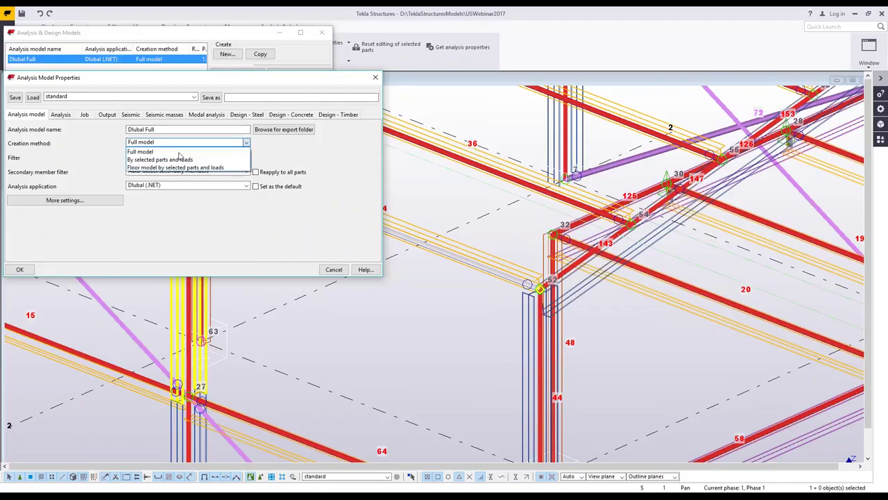
click(178, 151)
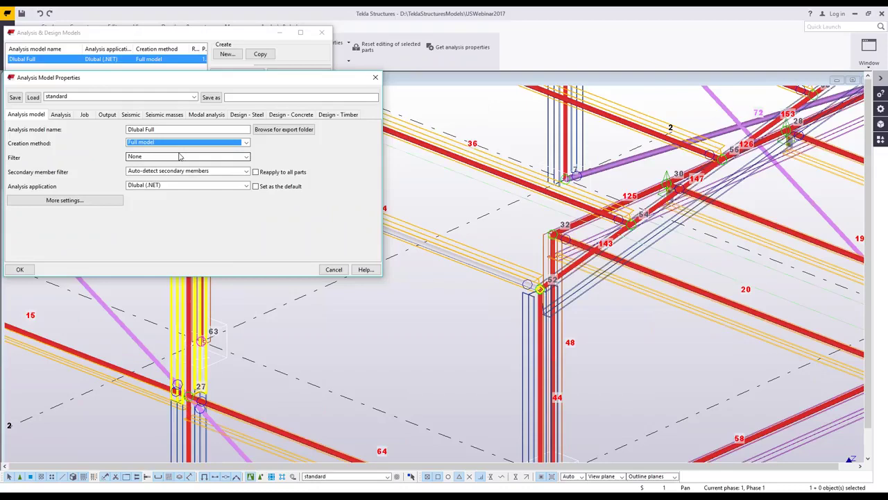
click(196, 187)
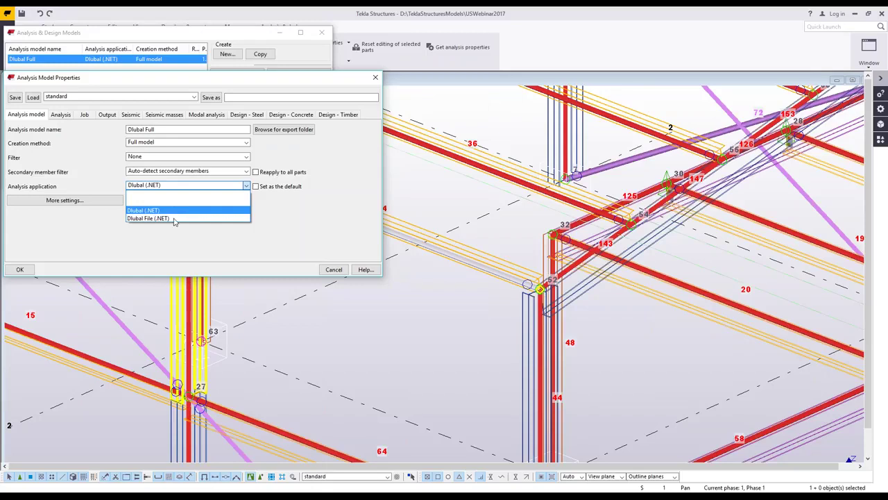
click(354, 297)
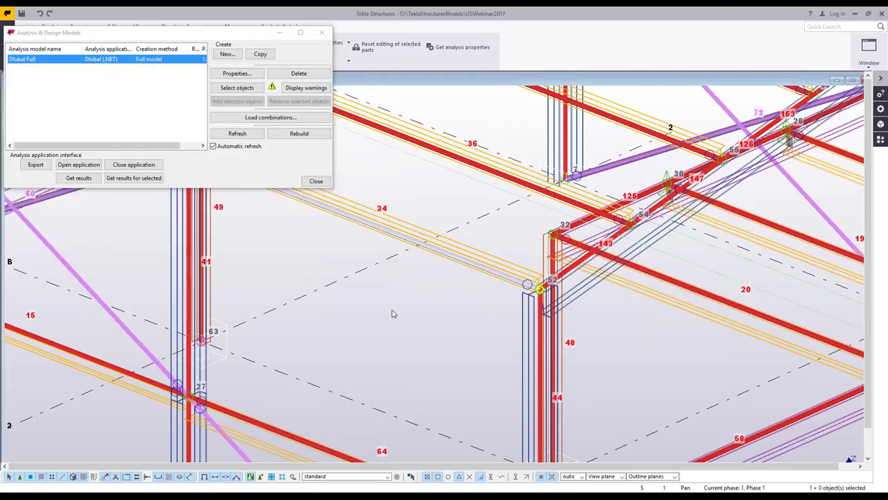
Switch to RFEM and import the analytical model from Tekla Structures with rigid links and the Z-axis upward
scroll(392, 314, down, 5)
scroll(452, 262, down, 1)
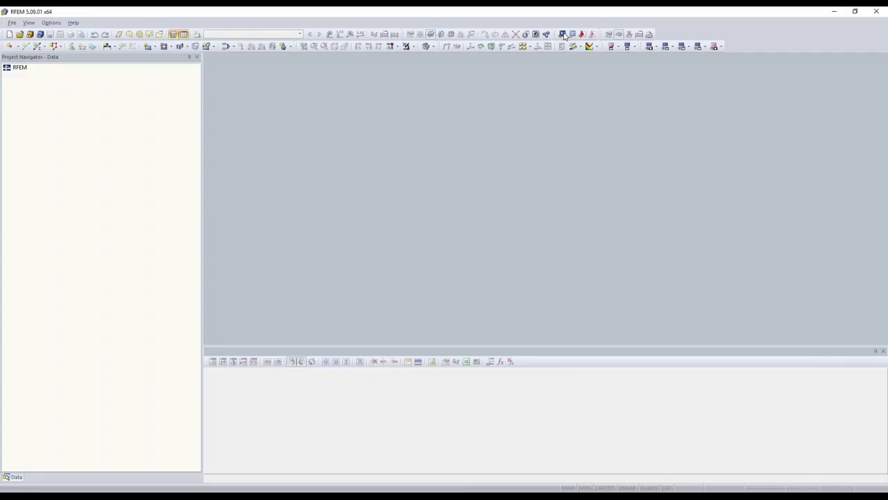
click(564, 35)
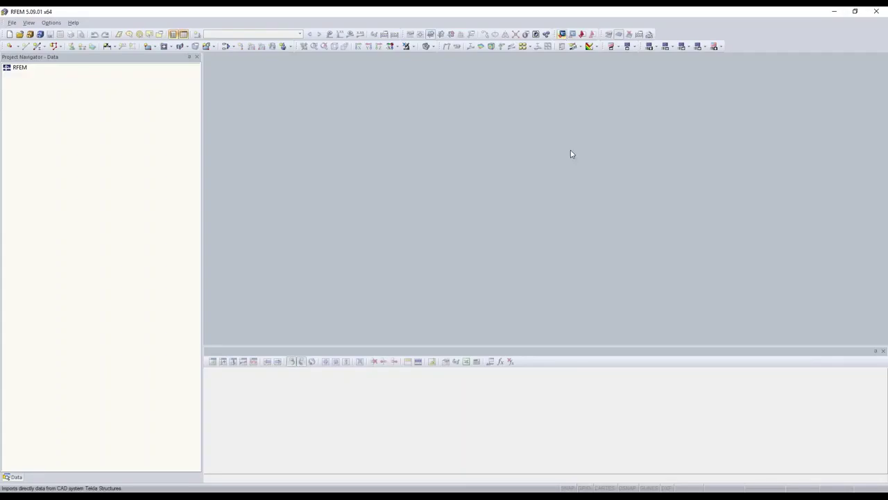
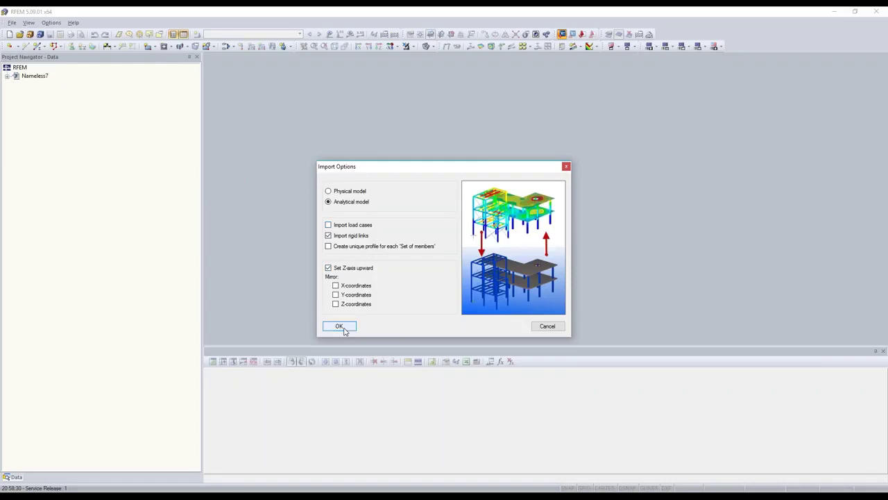
click(340, 326)
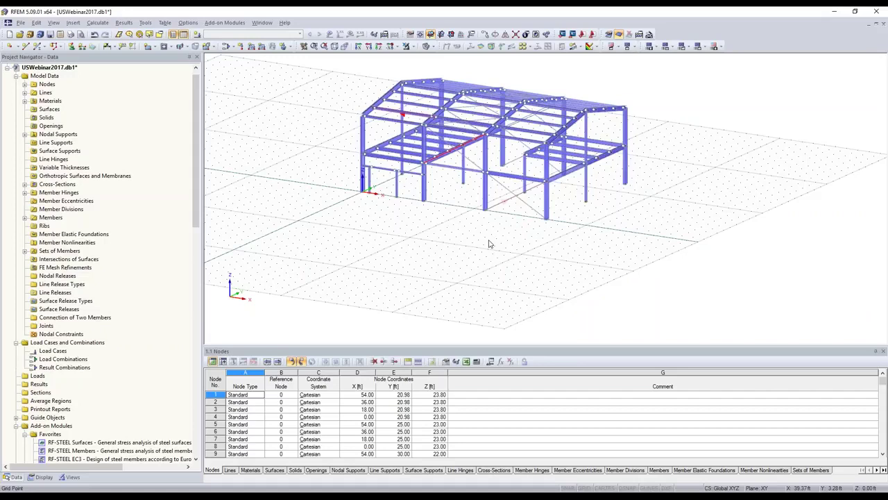
Show the imported steel hall as a wireframe and create dead load case LC1 with a self-weight factor of -1.000 in Z
scroll(489, 243, up, 2)
click(426, 46)
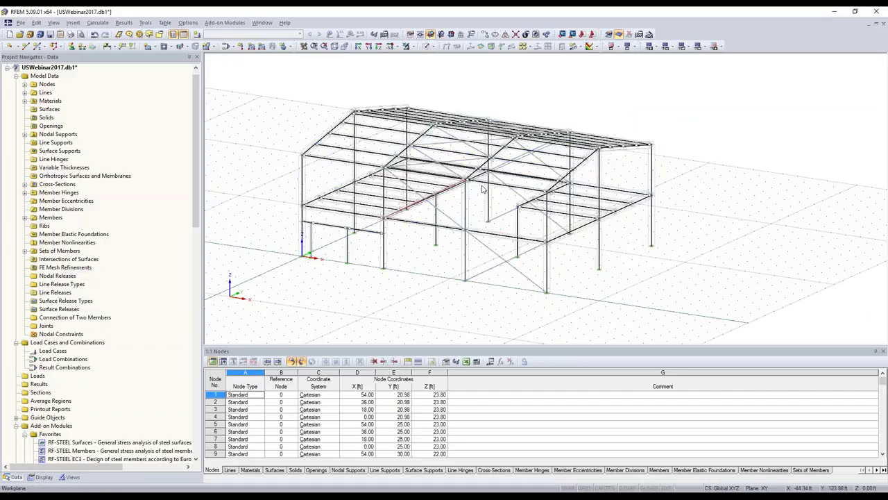
scroll(483, 189, up, 2)
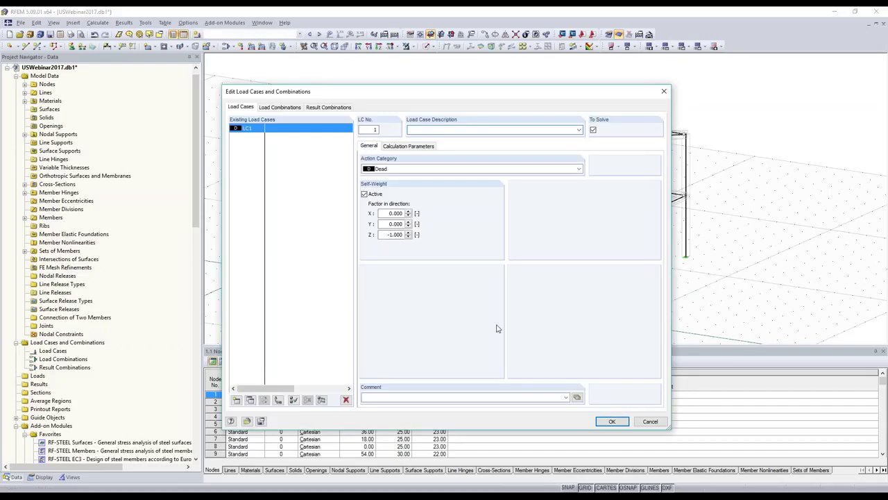
key(Return)
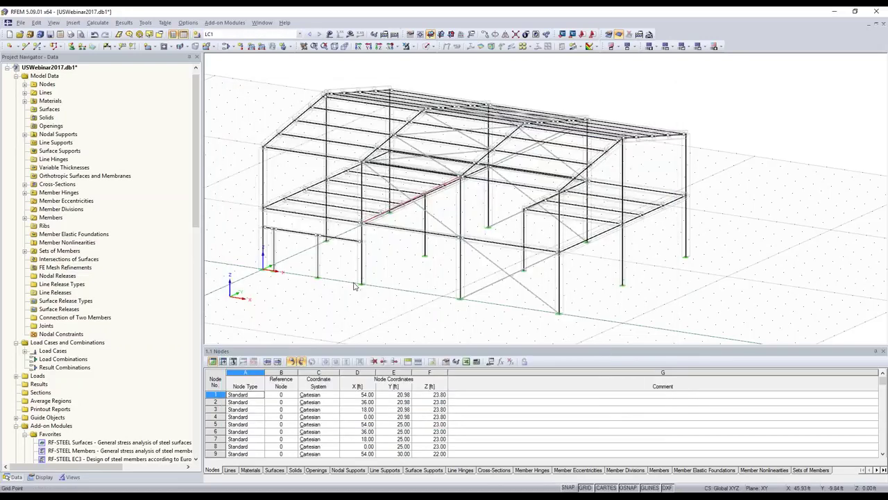
Display the imported steel hall as a solid model instead of a wireframe
scroll(360, 285, up, 4)
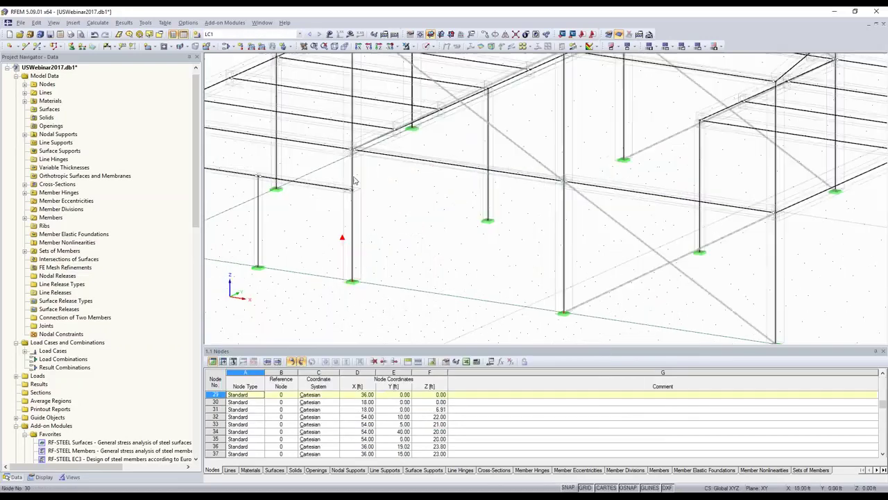
click(425, 46)
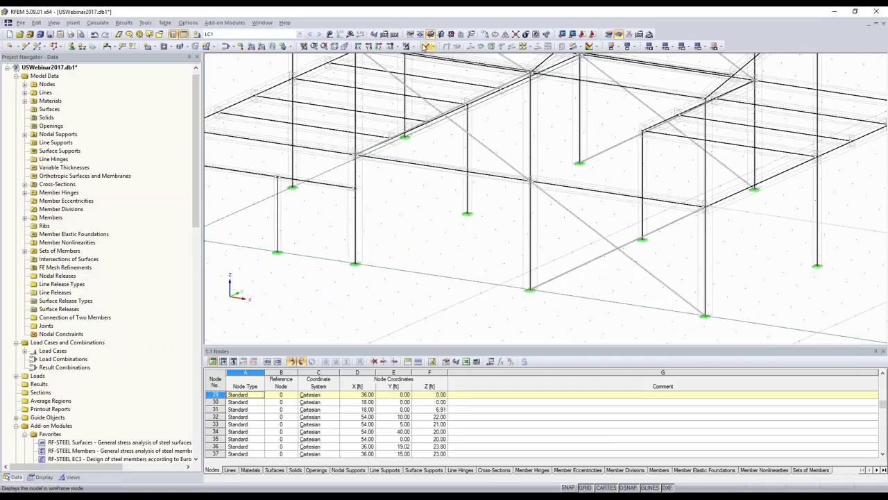
click(425, 47)
Review the customer cross-section conversion table in the import detail settings, leaving its entries unmodified
click(21, 23)
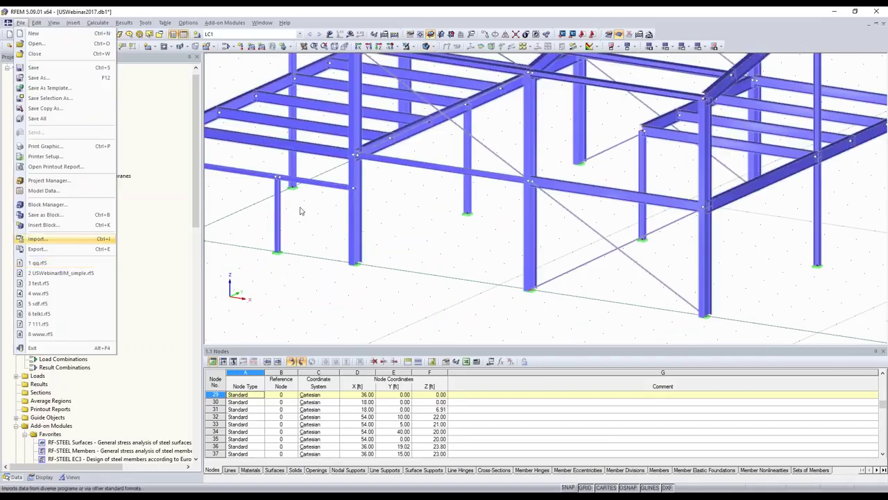
key(Return)
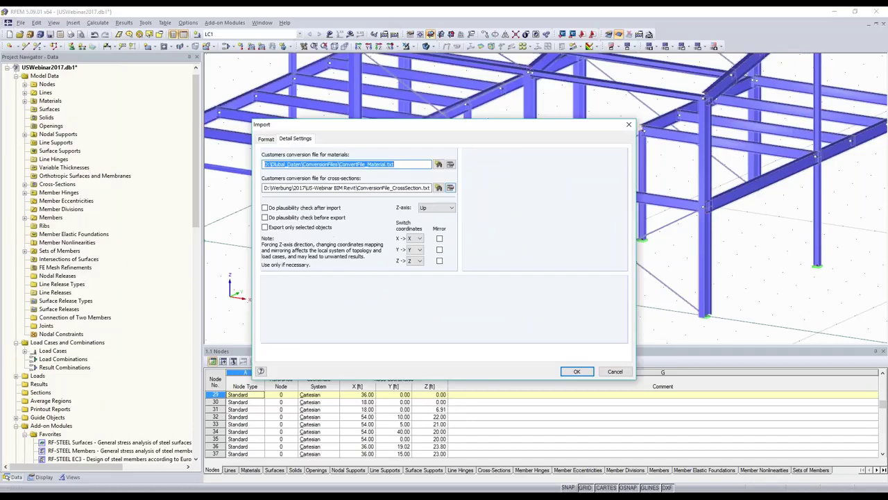
click(450, 187)
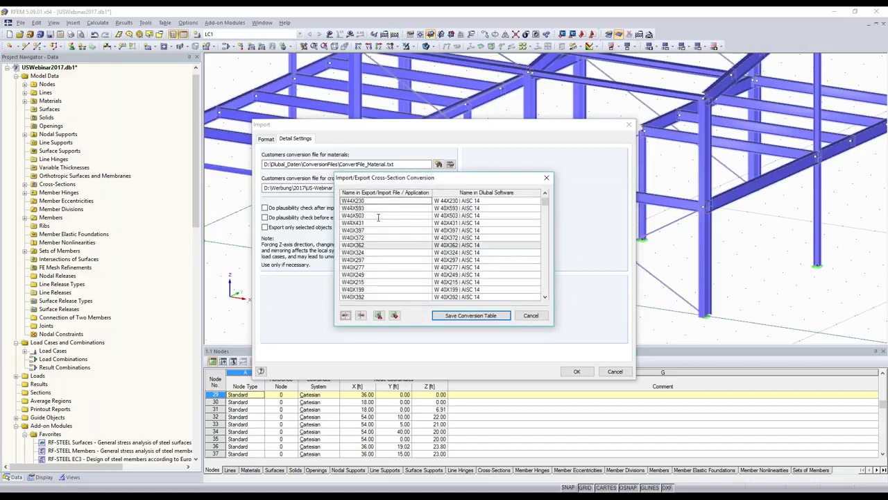
click(389, 201)
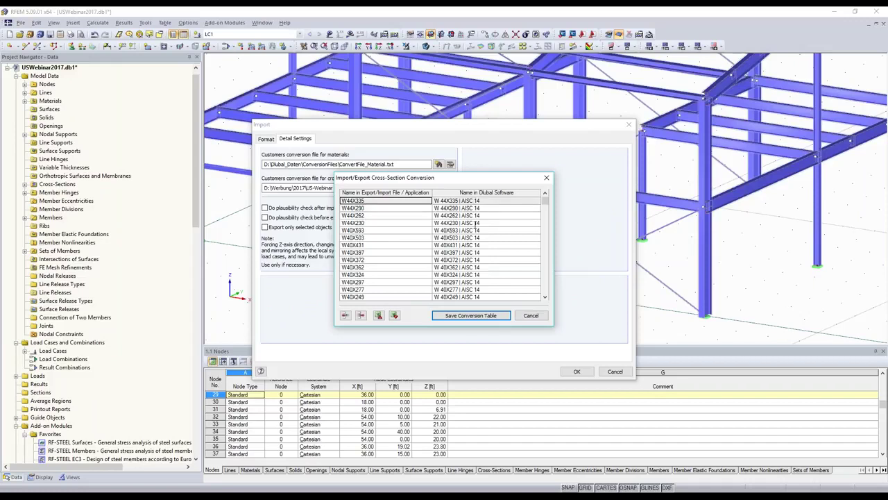
scroll(476, 226, down, 9)
scroll(475, 224, down, 15)
scroll(463, 261, down, 9)
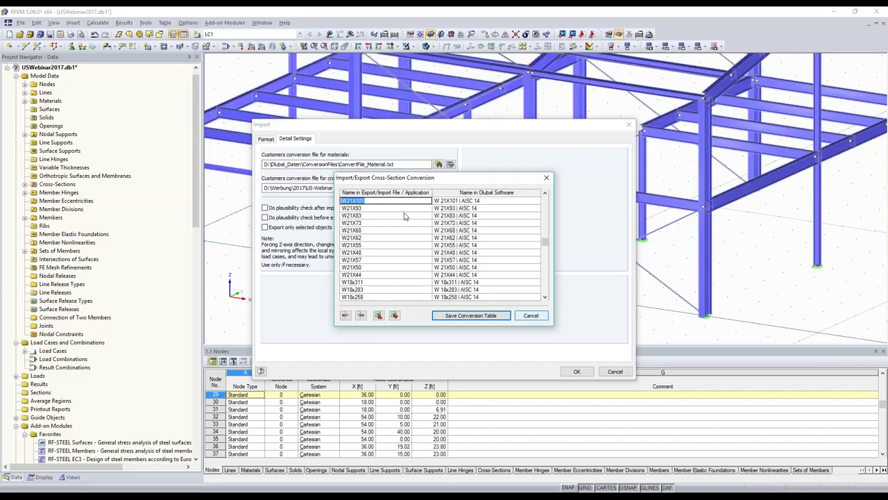
click(531, 316)
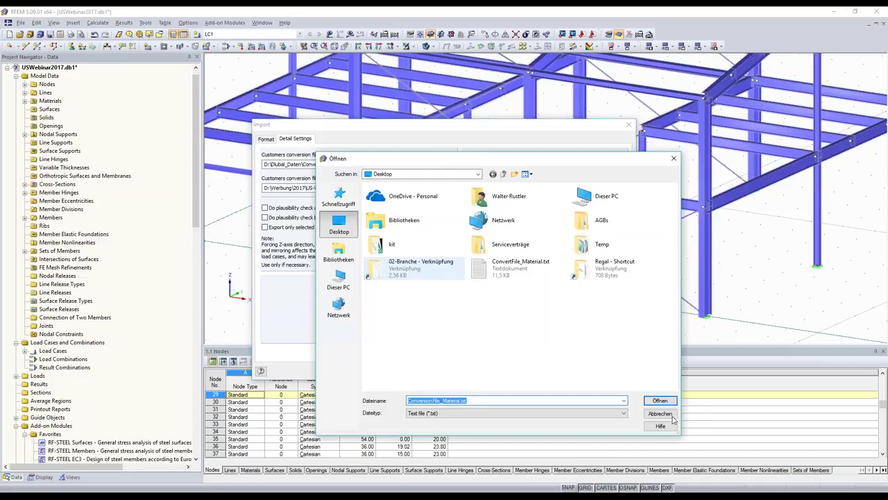
Review the customer material conversion table and leave the import settings without importing
key(Escape)
click(450, 164)
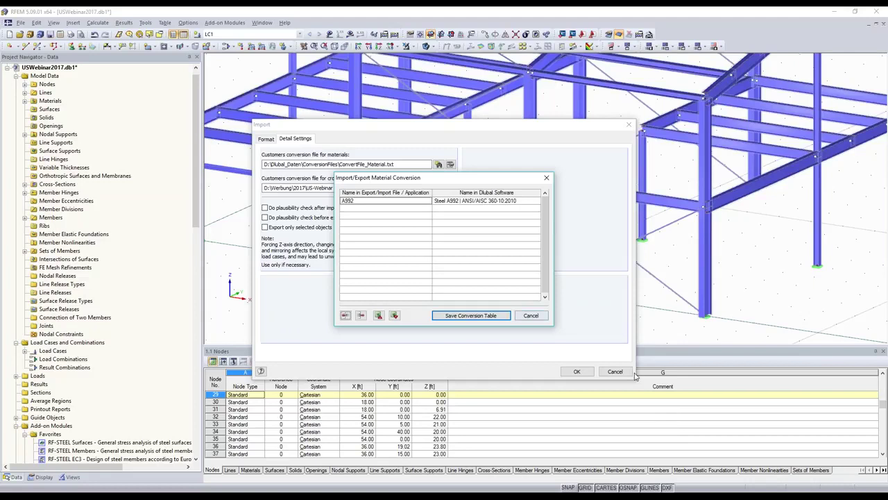
click(531, 315)
key(Escape)
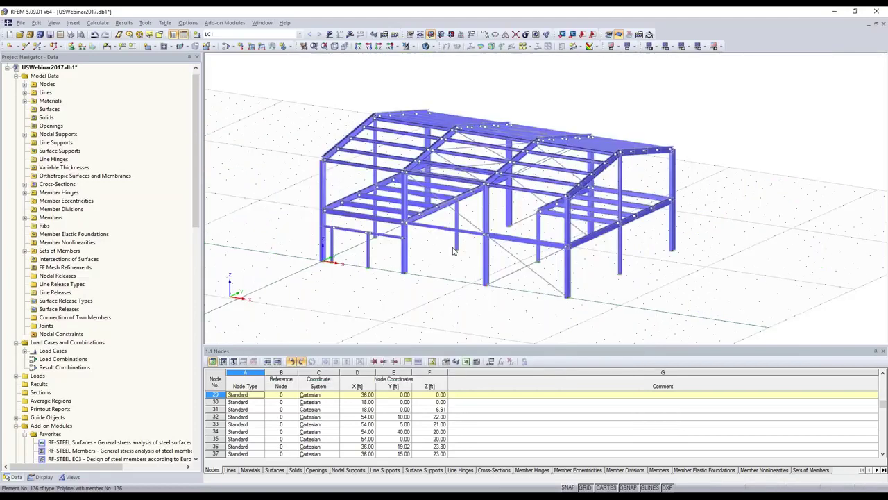
Calculate LC1 and review its global deformations and the members' M-y internal forces, finally hiding the member results
click(350, 34)
click(428, 268)
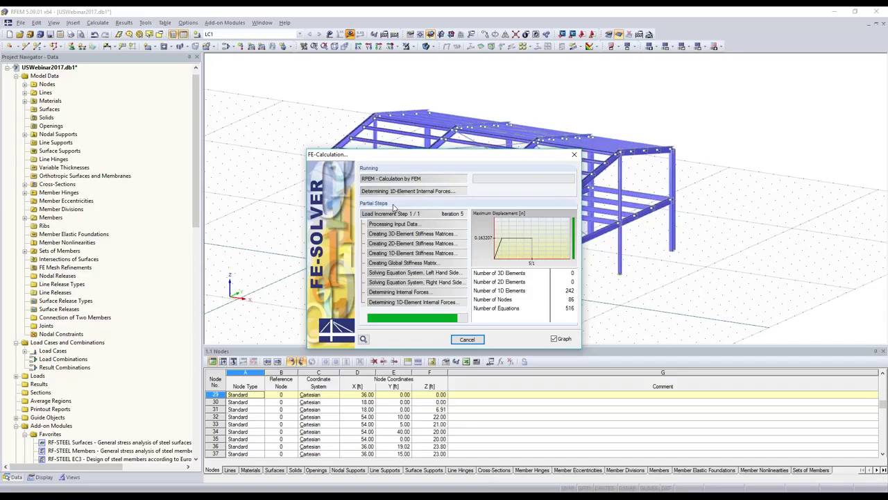
scroll(517, 252, up, 2)
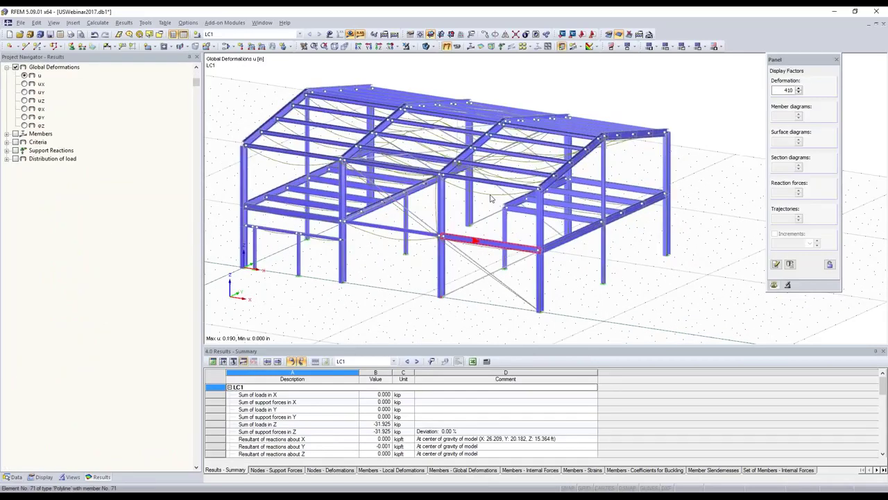
click(470, 47)
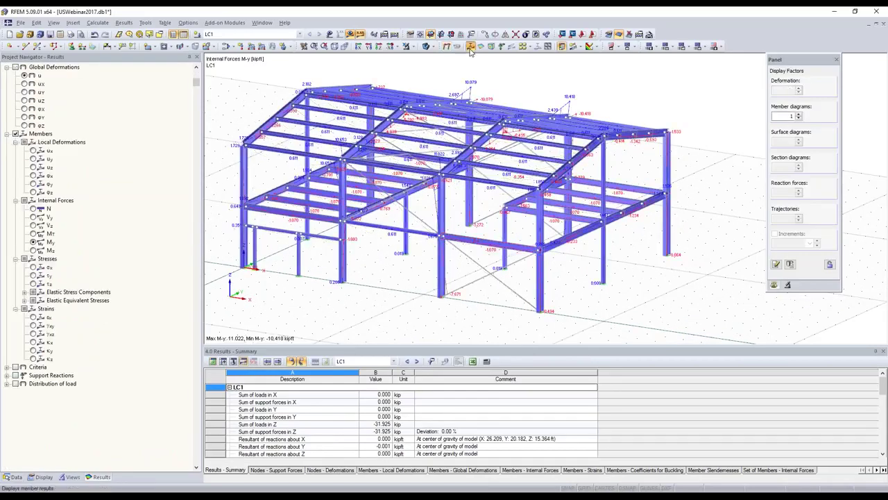
click(469, 47)
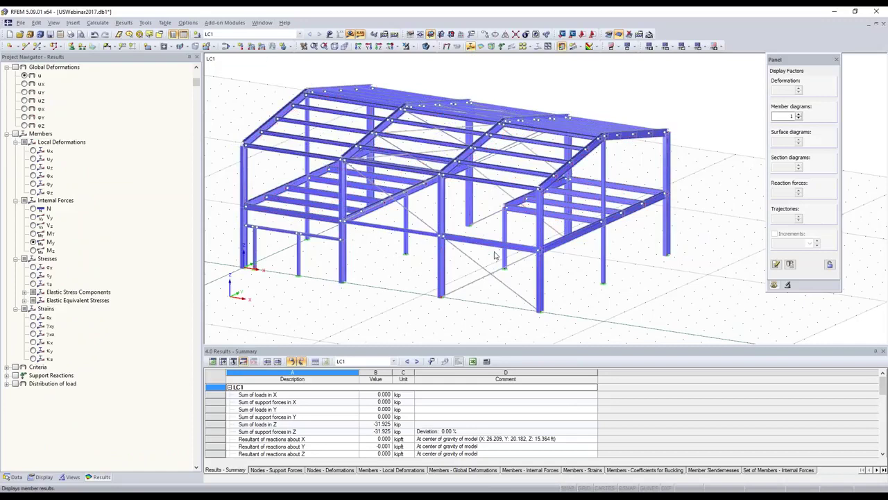
Copy the members of the hall's last bay one bay further along X, accepting deletion of the existing results
scroll(494, 256, down, 1)
ctrl+middle_drag(494, 255, 531, 254)
drag(655, 114, 533, 313)
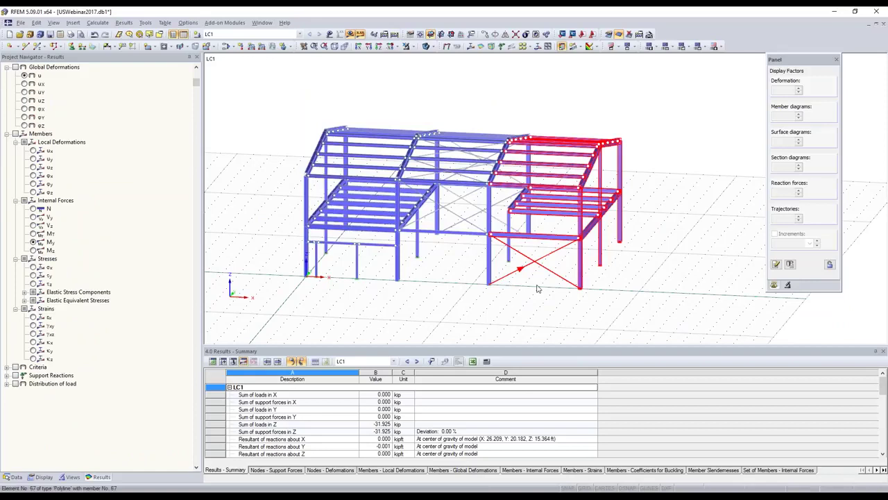
drag(536, 288, 594, 301)
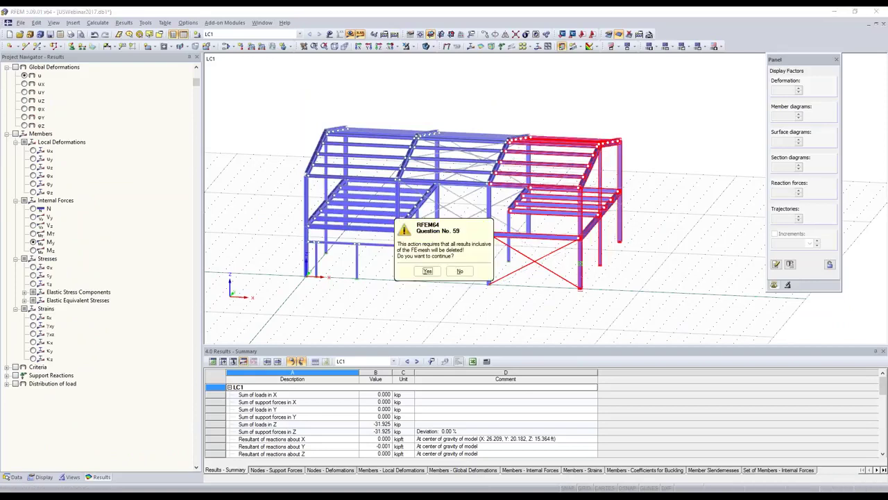
key(Return)
ctrl+middle_drag(505, 297, 524, 239)
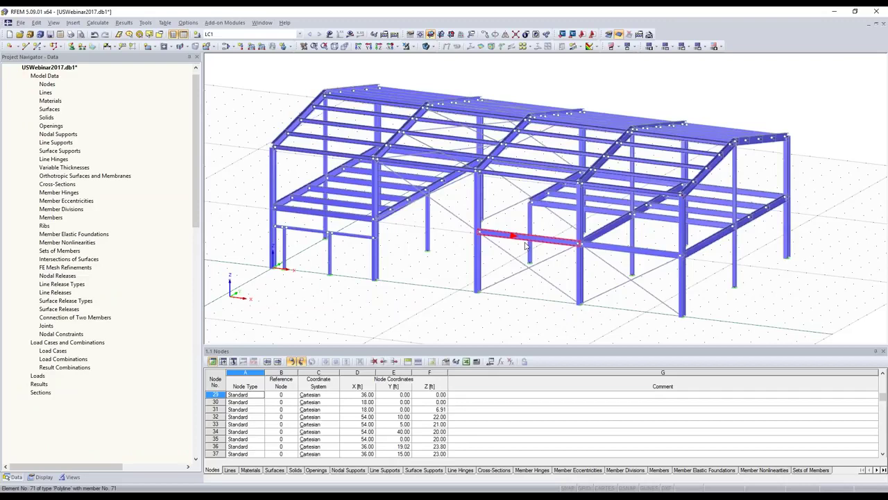
Assign a new W 33x118 | AISC 14 cross-section in Steel A992 to the horizontal beam above the front X-bracing
double_click(525, 244)
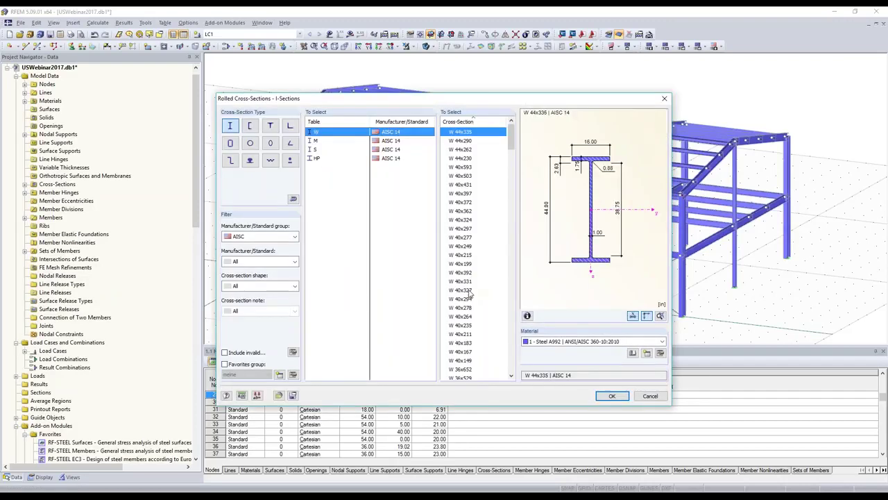
scroll(469, 295, down, 6)
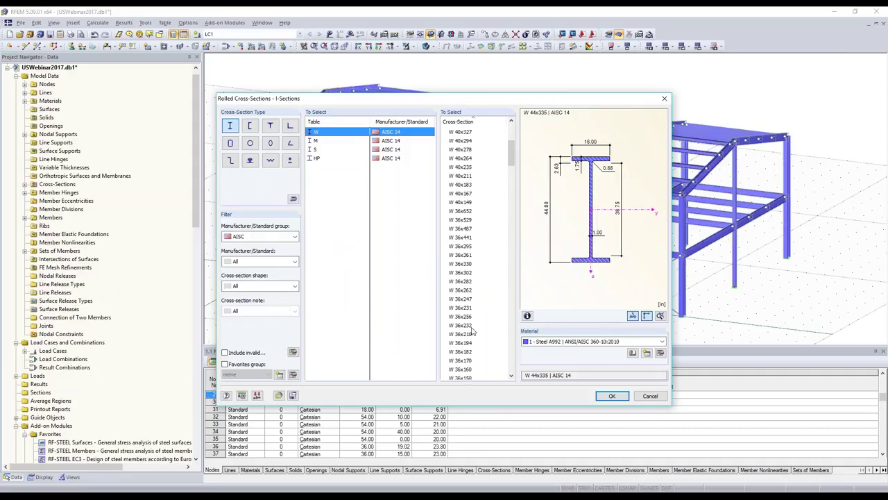
scroll(477, 324, down, 2)
scroll(476, 333, down, 3)
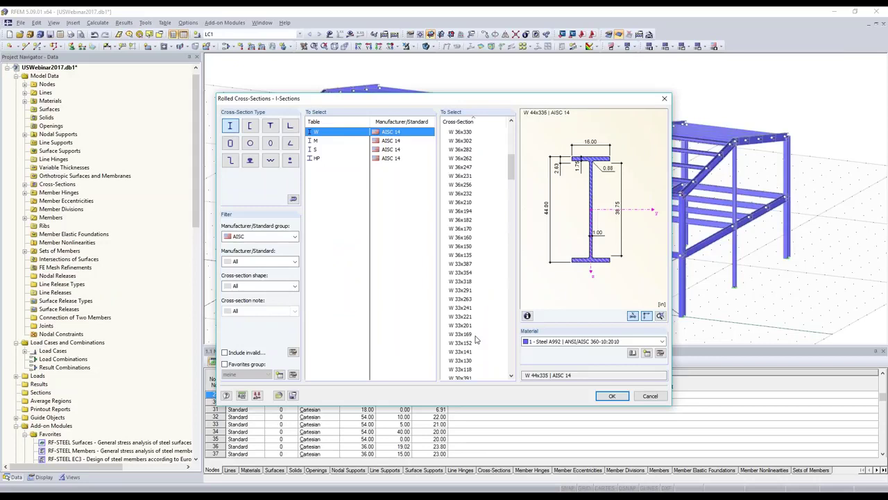
scroll(477, 338, down, 4)
scroll(468, 340, up, 1)
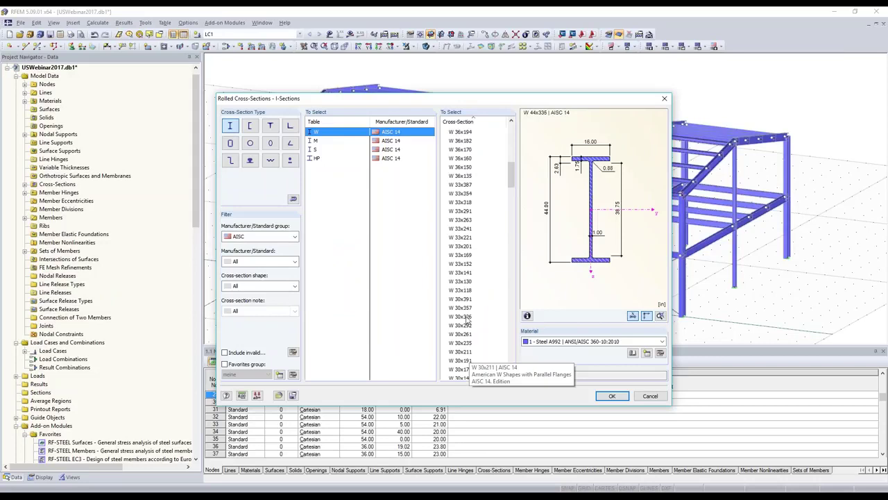
click(467, 290)
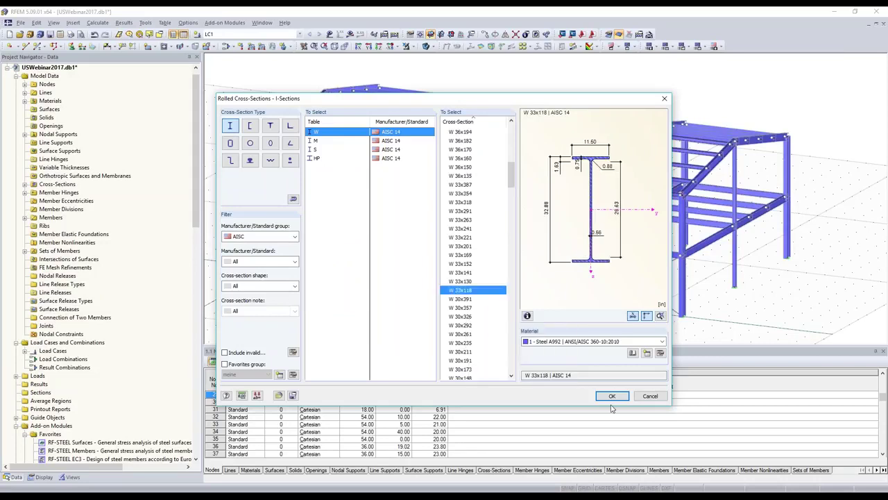
key(Return)
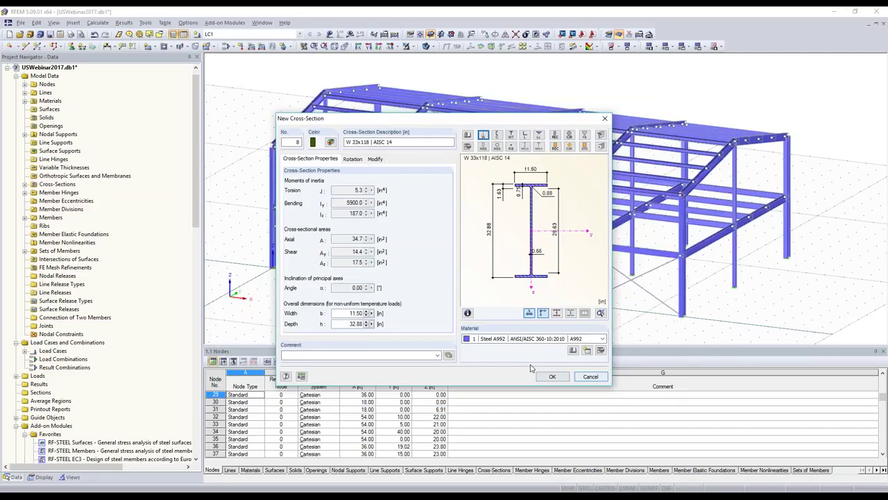
key(Return)
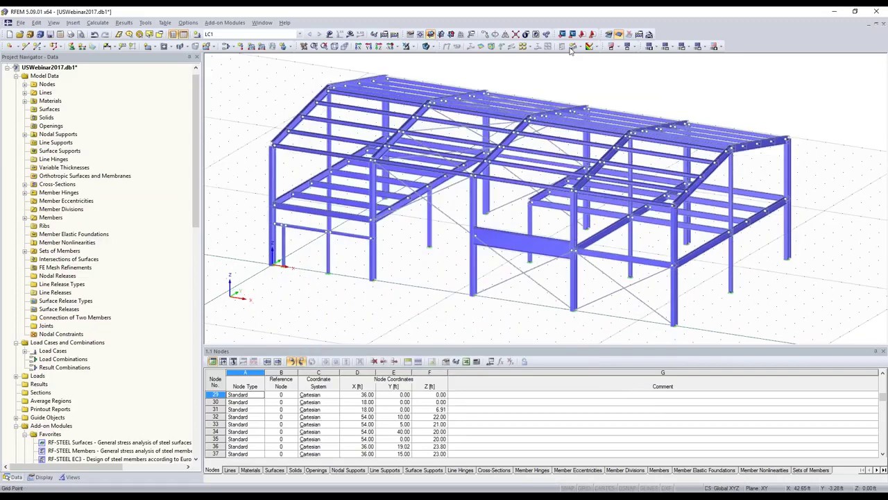
Export the modified model to Tekla Structures as an update of the existing model, adding new objects and removing non-existing ones
scroll(570, 51, down, 1)
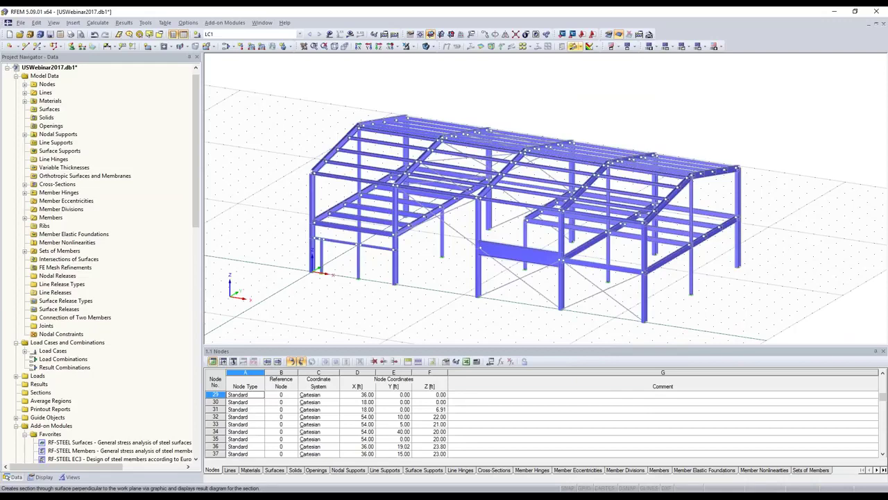
click(572, 35)
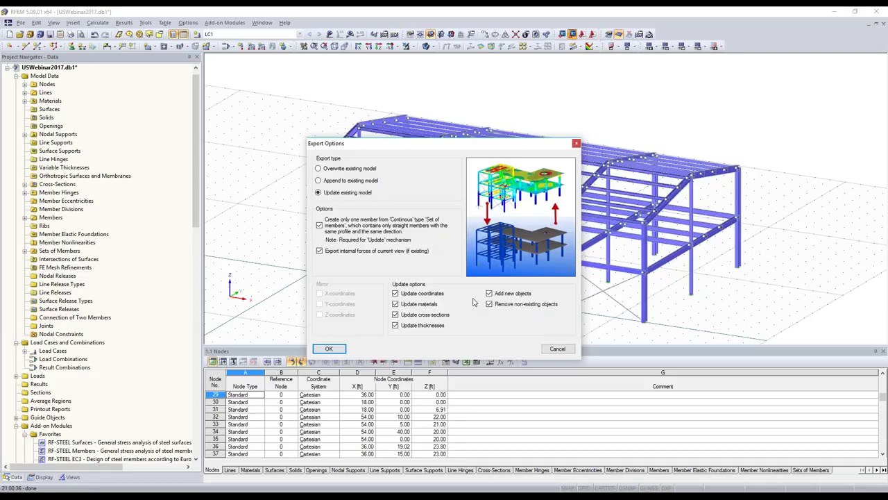
key(Return)
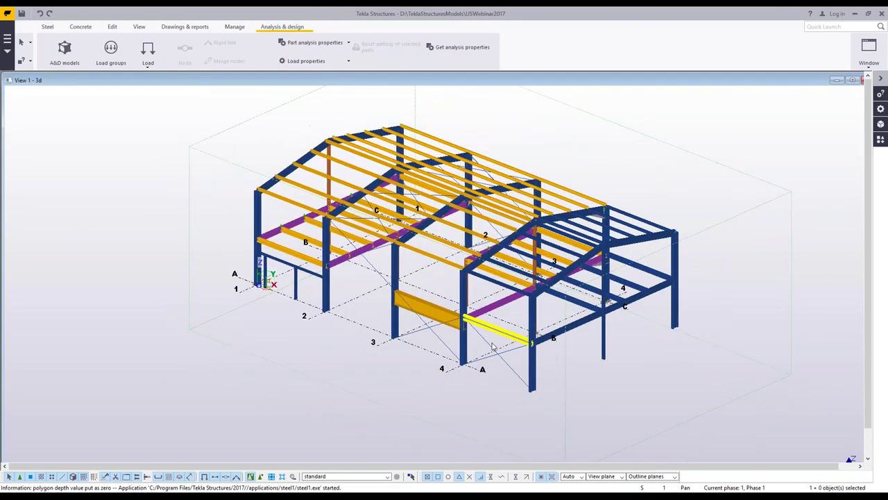
Inspect the updated hall in Tekla Structures, checking the haunch connections, base plates, added bay and the beam with the changed cross-section
ctrl+middle_drag(478, 340, 500, 333)
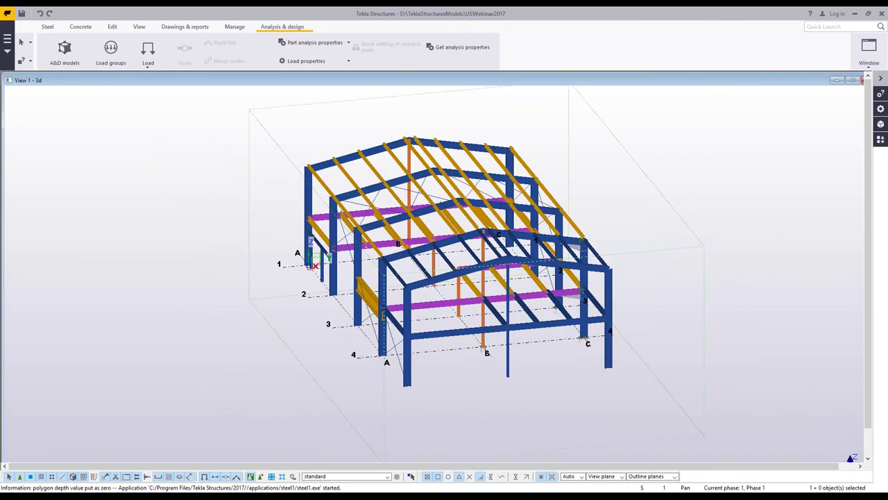
scroll(621, 217, up, 5)
scroll(621, 217, up, 5)
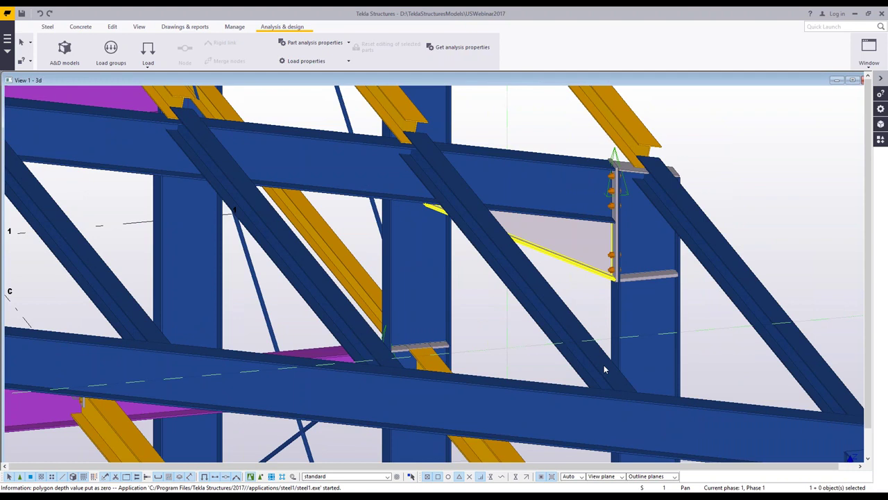
scroll(603, 367, down, 5)
scroll(550, 382, up, 5)
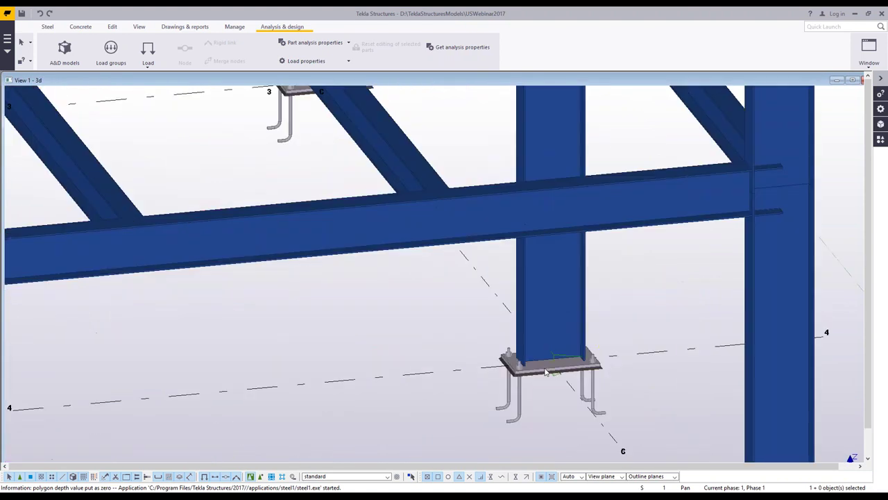
scroll(546, 372, down, 2)
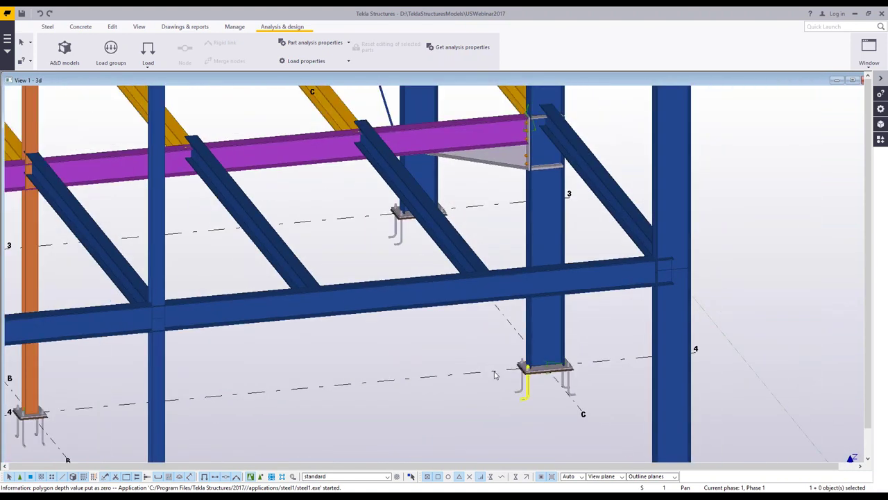
scroll(513, 378, down, 3)
ctrl+middle_drag(530, 378, 564, 339)
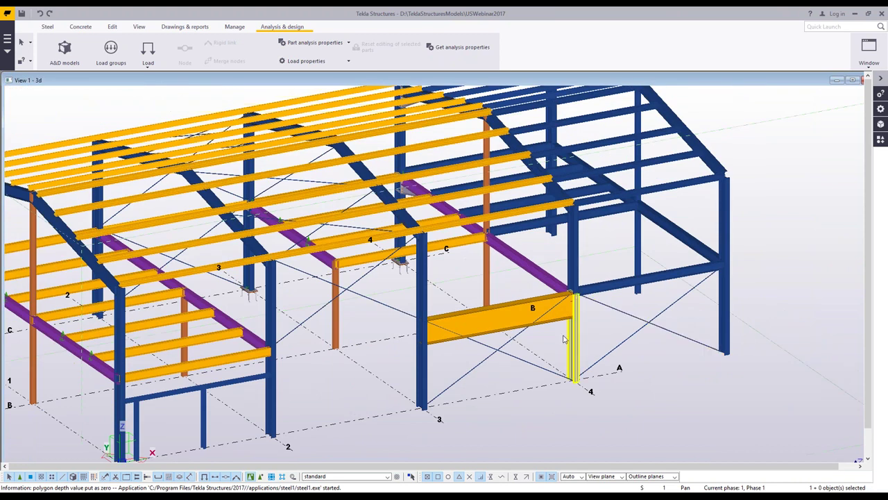
scroll(564, 338, down, 5)
ctrl+middle_drag(389, 371, 324, 360)
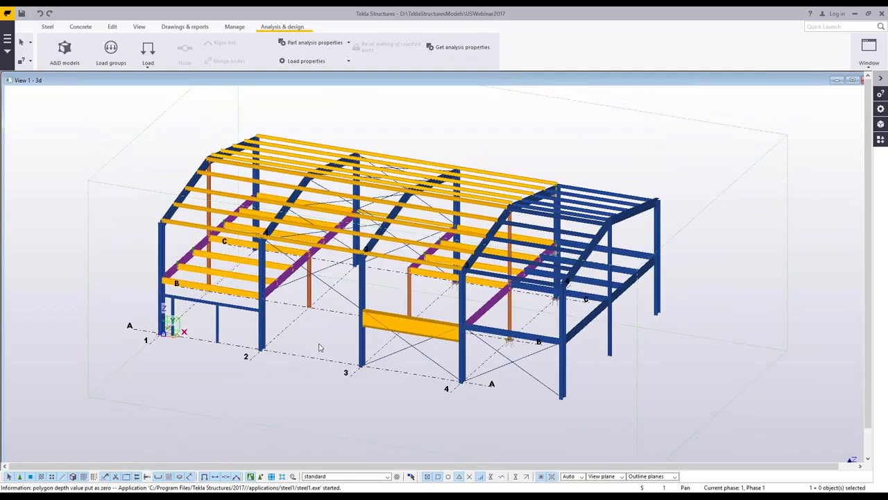
click(301, 340)
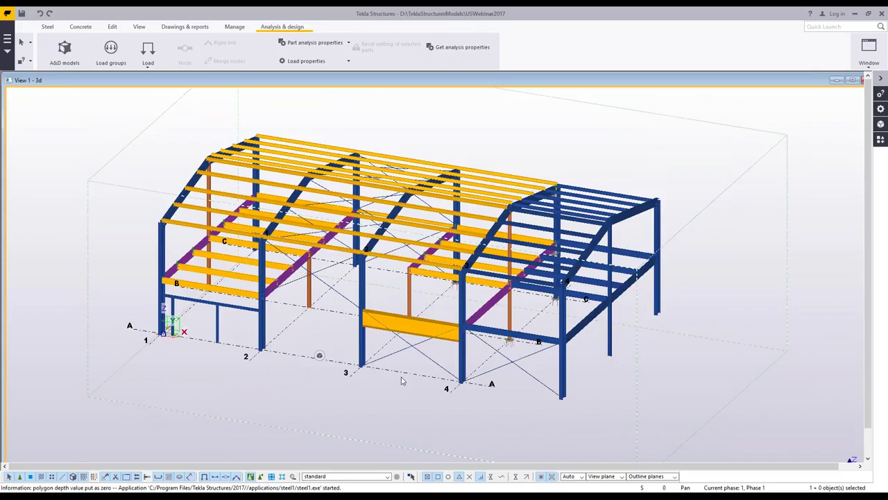
scroll(401, 380, down, 2)
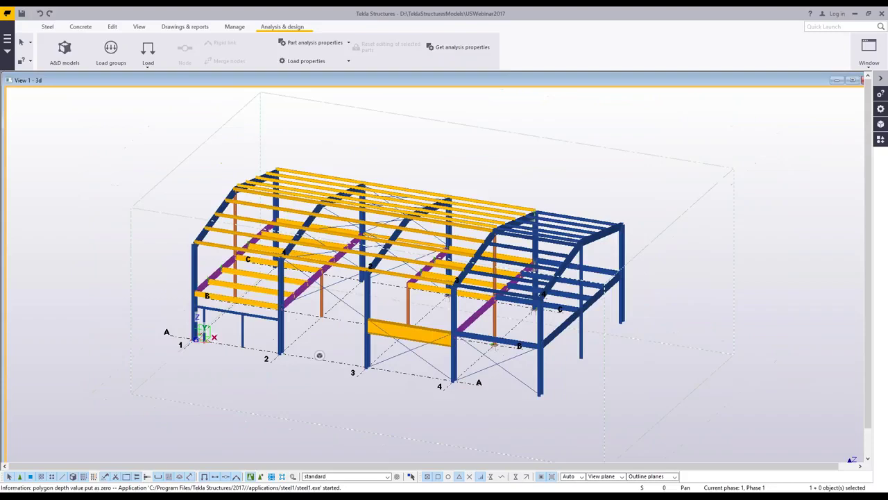
Switch to RFEM, enable the CAD/BIM model option in the general data of USWebinar2017 and show the CAD/BIM model navigator
mouse_move(401, 380)
ctrl+middle_down()
mouse_move(347, 368)
mouse_move(437, 356)
mouse_move(389, 354)
ctrl+middle_up()
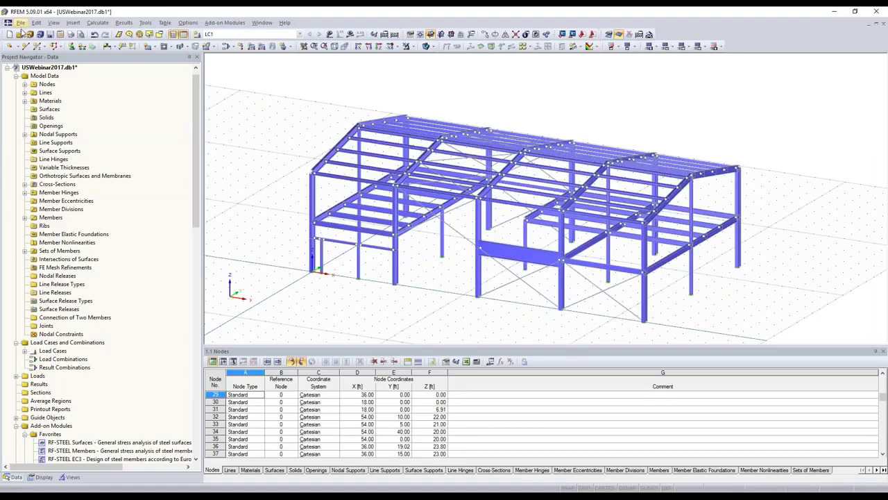
right_click(42, 68)
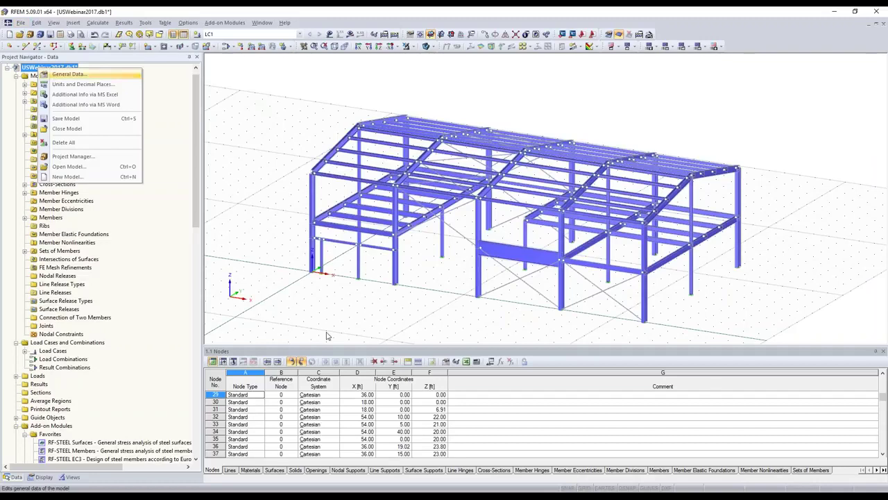
key(Return)
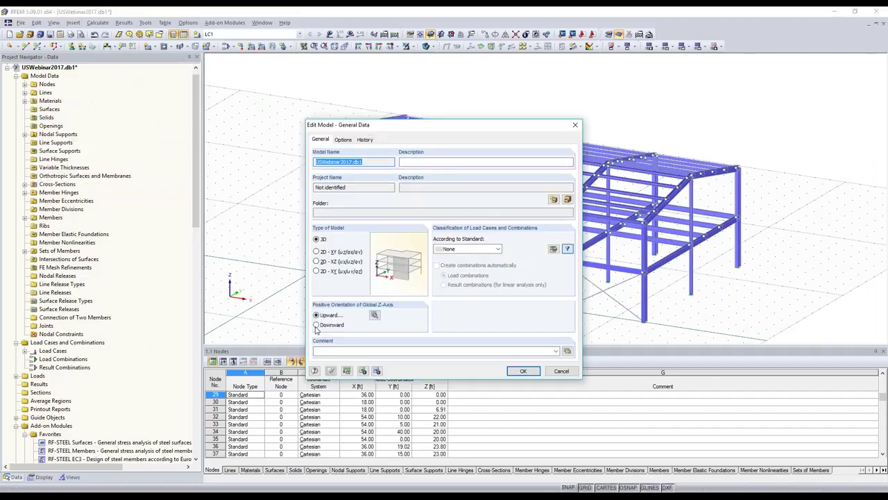
click(344, 141)
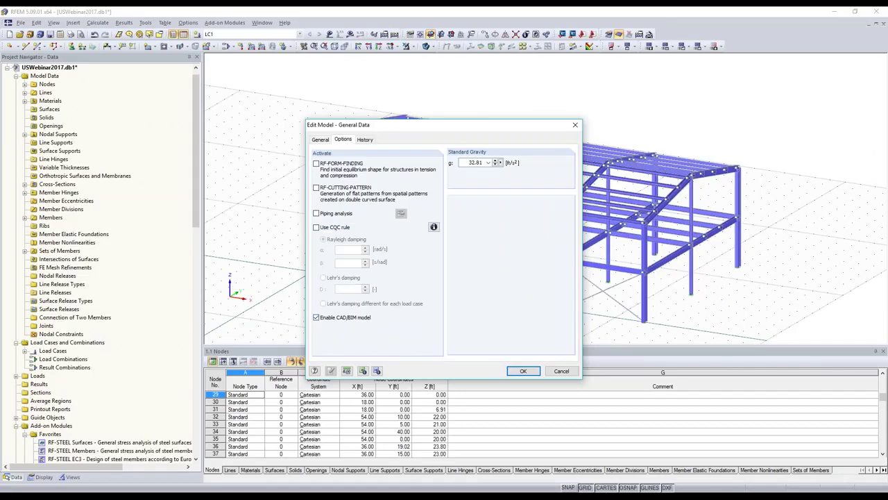
click(523, 370)
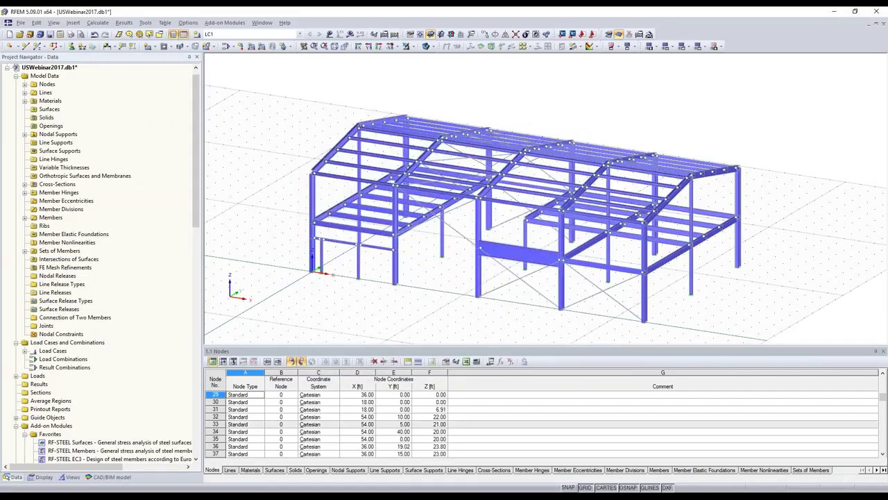
click(107, 477)
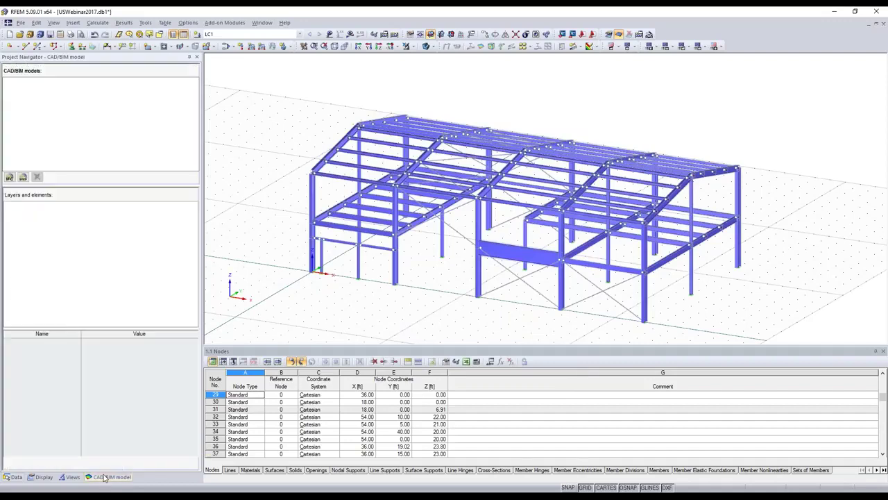
Load out.ifc from D:\TeklaStructuresModels\USWebinar2017\IFC as a CAD/BIM model and hide the guidelines
click(11, 178)
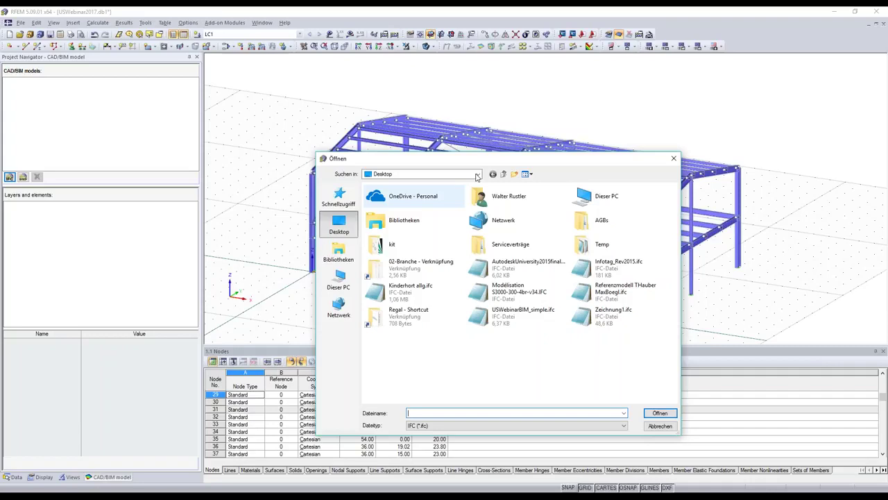
click(477, 174)
click(396, 213)
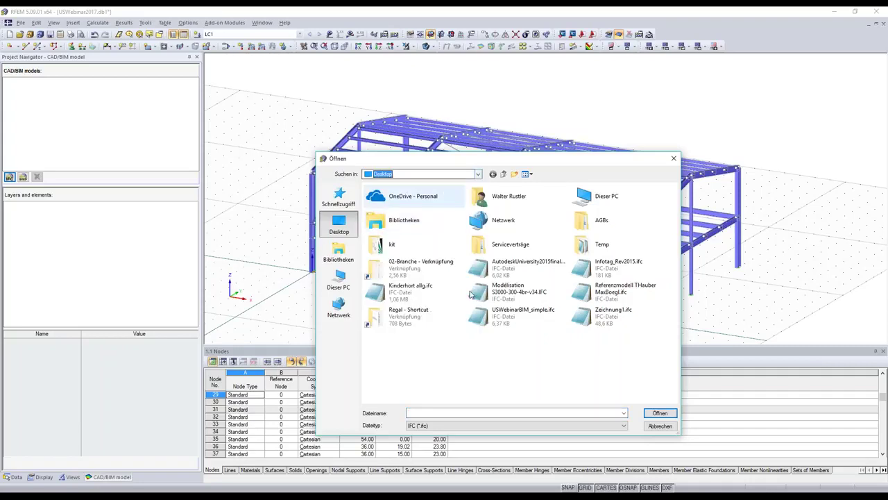
scroll(487, 317, up, 1)
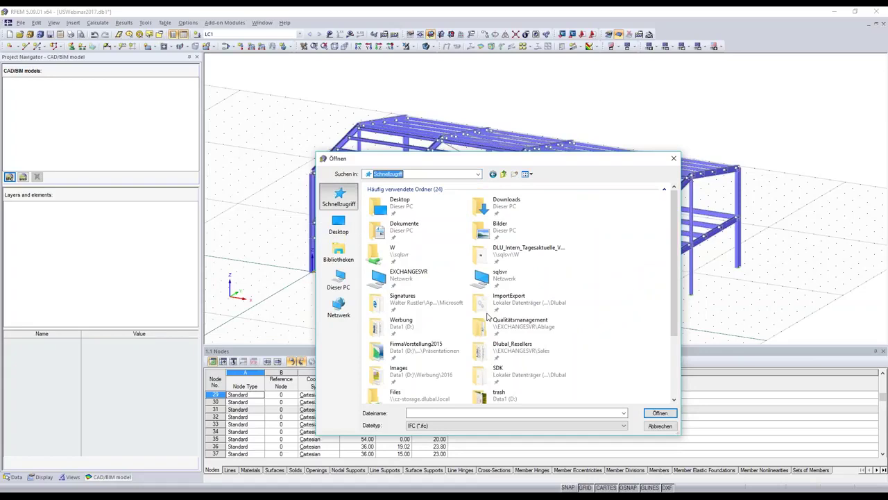
click(339, 281)
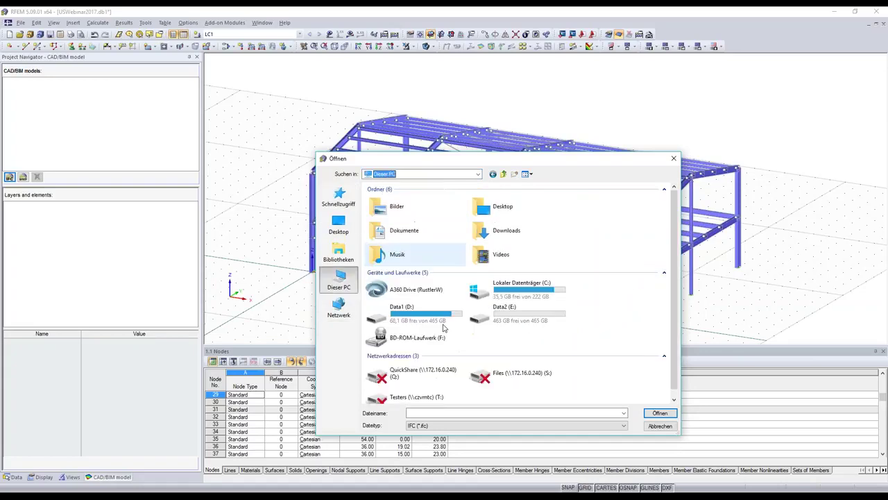
double_click(433, 319)
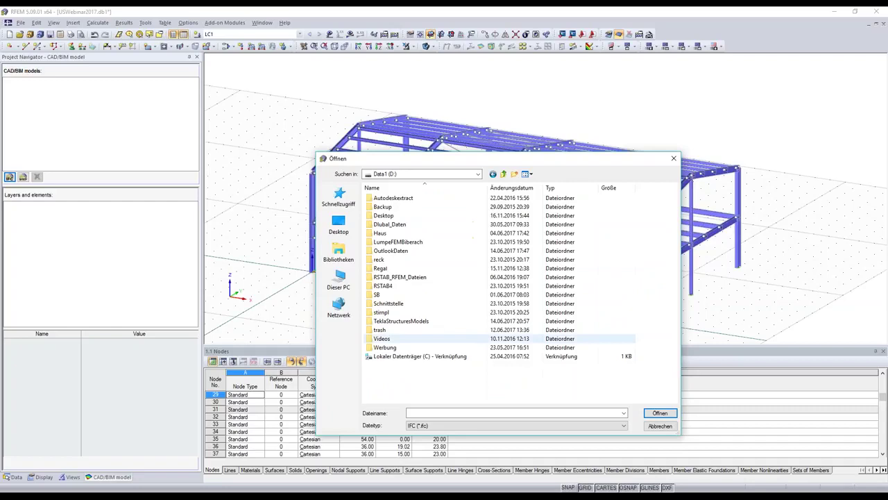
double_click(401, 321)
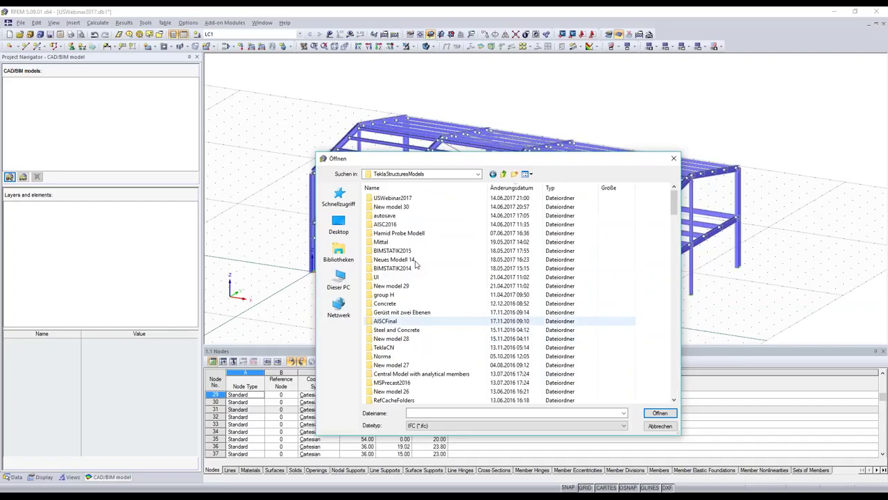
double_click(394, 198)
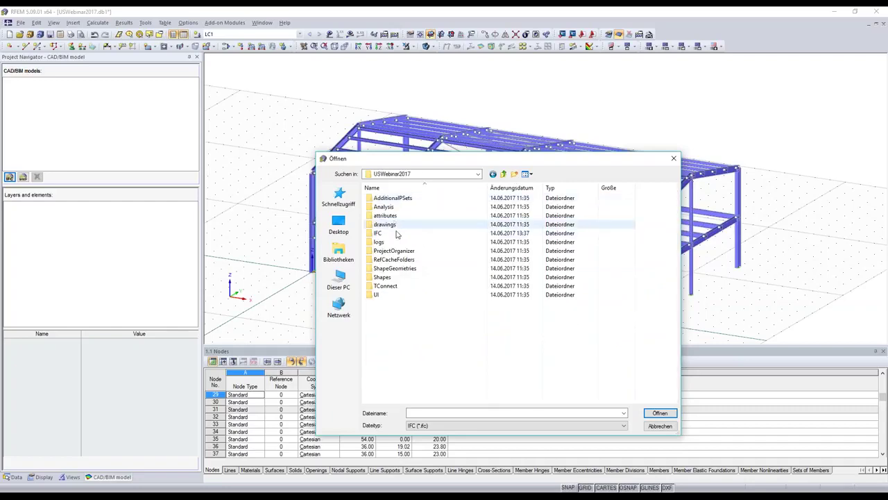
double_click(378, 233)
click(382, 198)
click(657, 415)
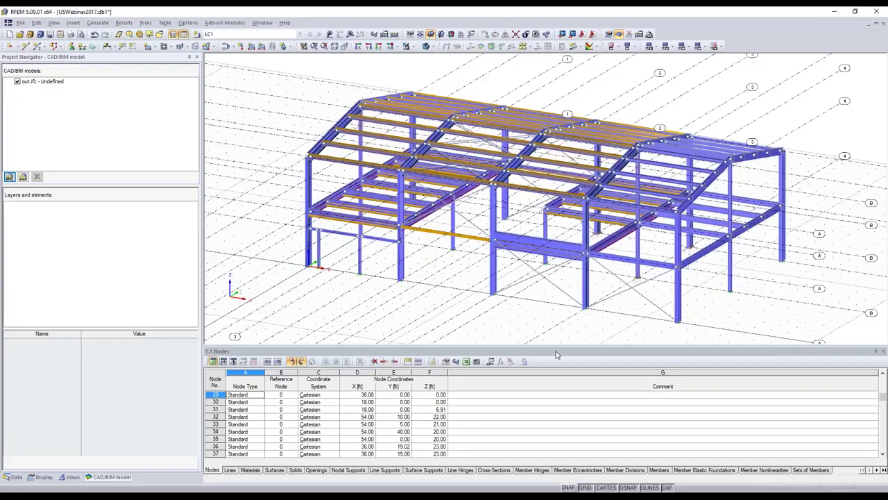
click(649, 487)
ctrl+middle_drag(463, 276, 444, 264)
Examine the layers of the out.ifc model and the properties of a W16X36 element in the COLUMN layer
click(42, 81)
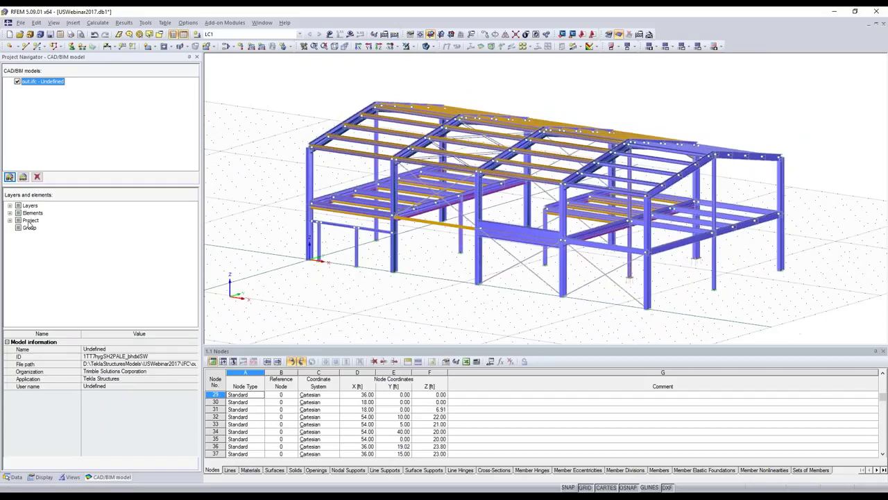
click(10, 206)
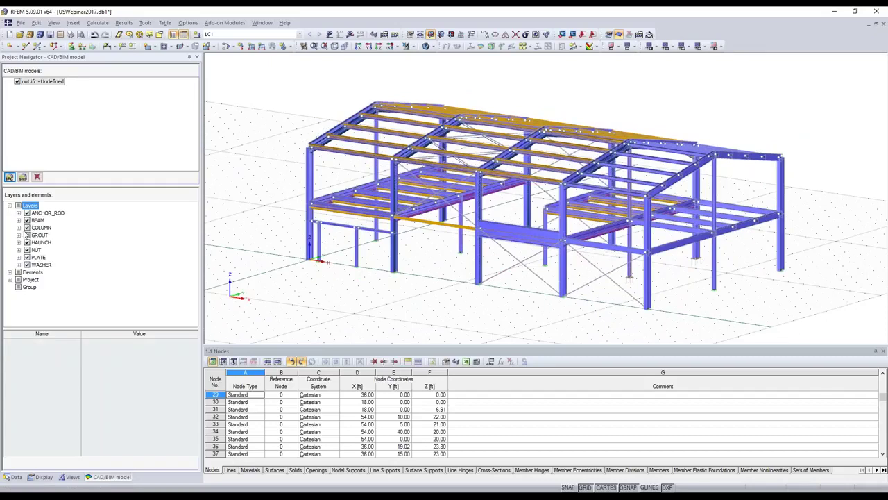
click(19, 228)
click(51, 235)
double_click(52, 236)
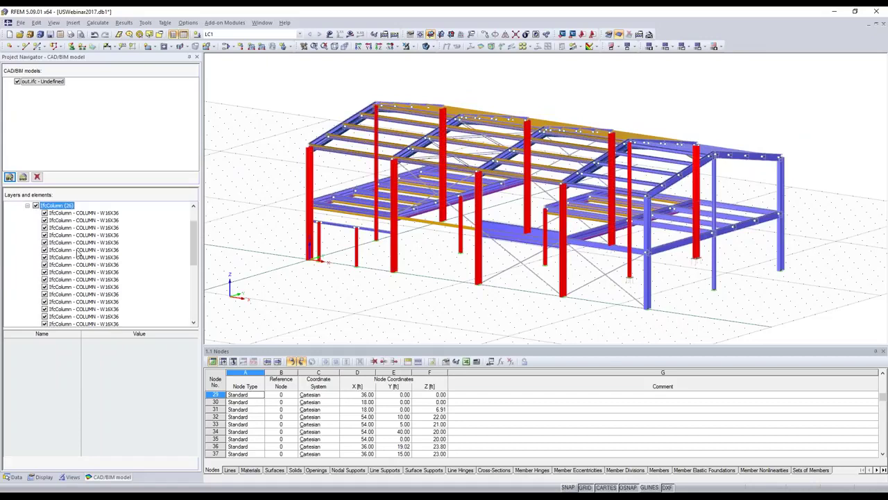
click(78, 250)
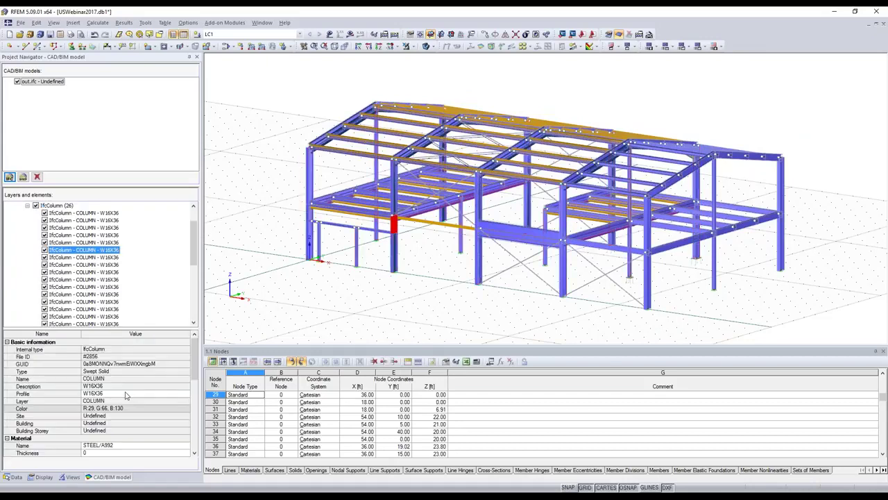
scroll(126, 396, down, 4)
scroll(126, 394, up, 4)
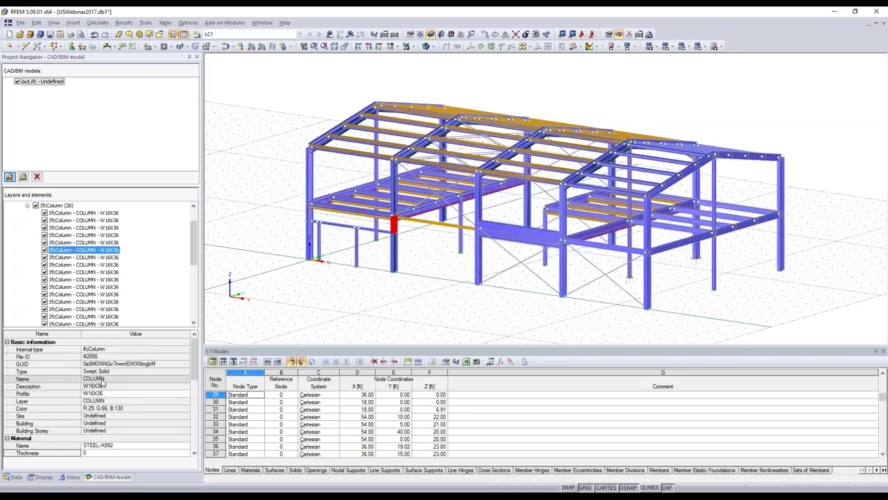
click(395, 261)
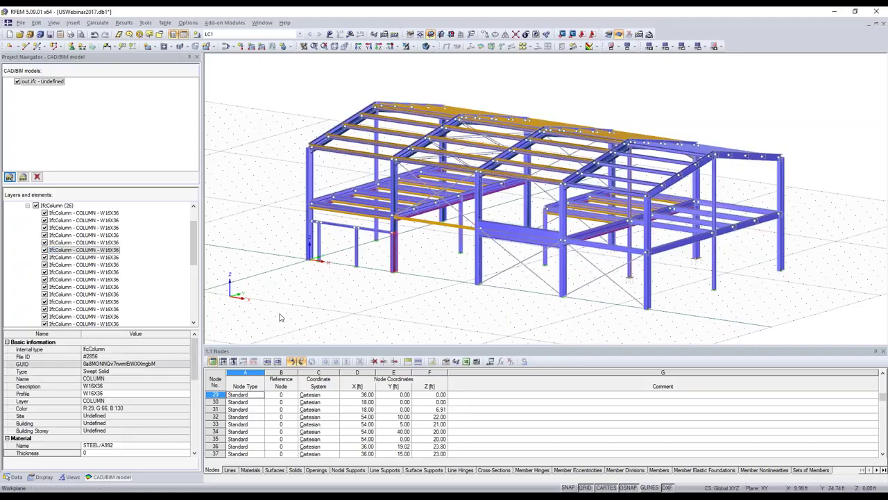
Convert the W6X15 IFC beam between the second and third front columns into a centric member, hiding already converted CAD model solids
click(426, 224)
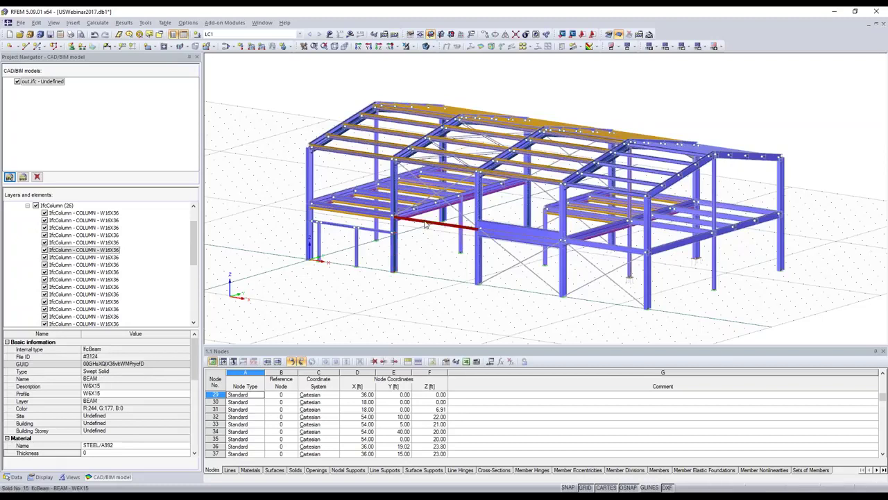
right_click(426, 224)
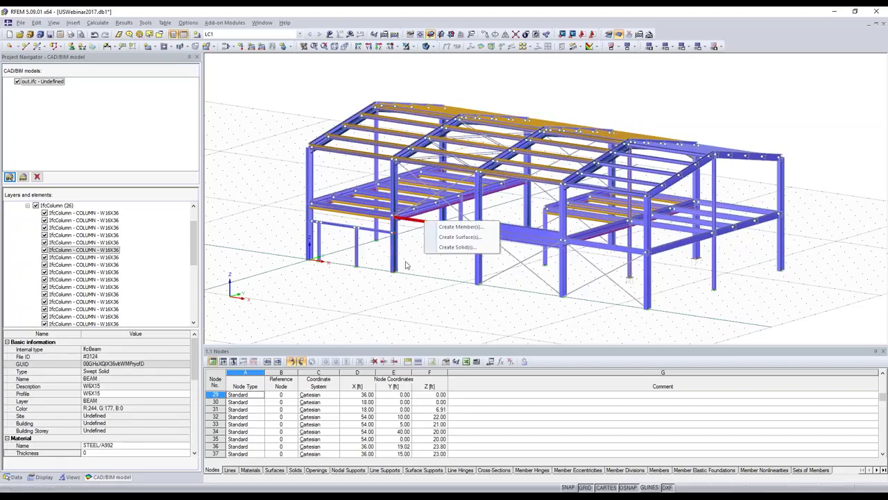
click(449, 227)
scroll(444, 230, up, 3)
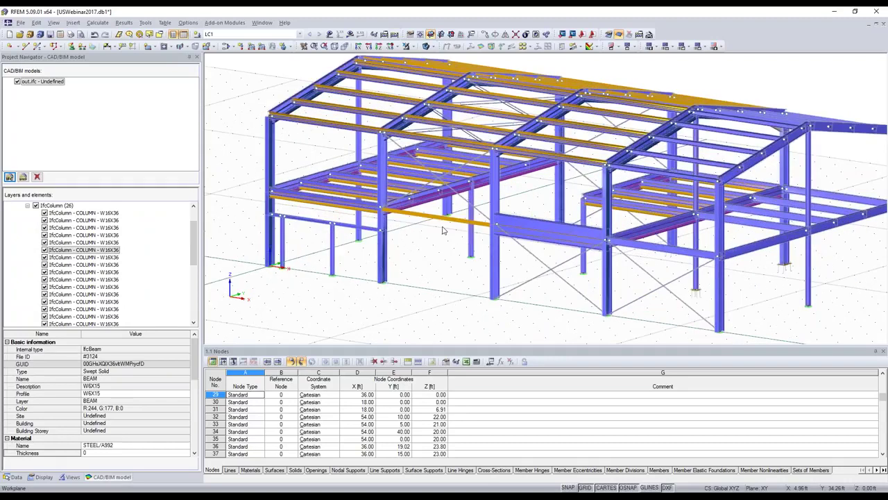
scroll(444, 229, up, 2)
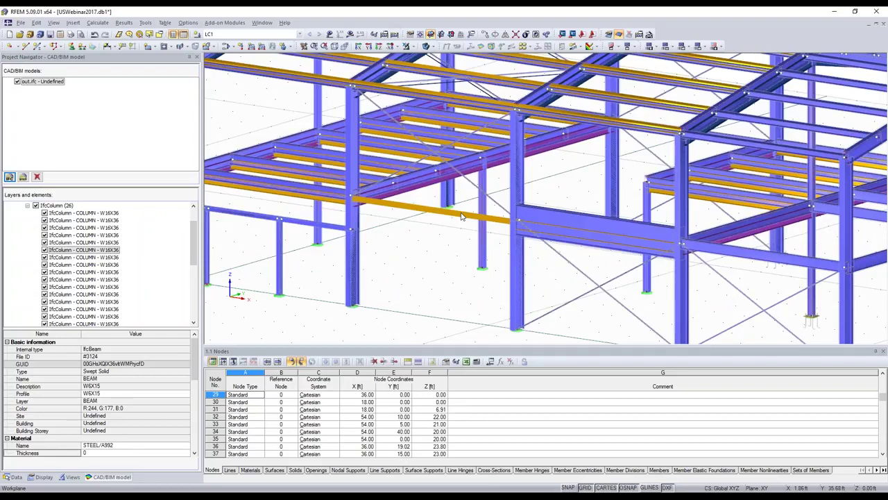
scroll(461, 215, up, 2)
right_click(453, 202)
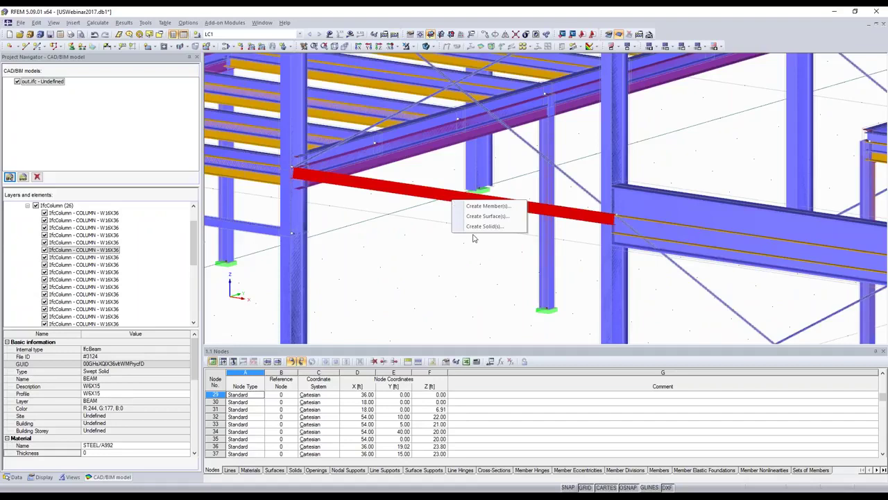
click(484, 209)
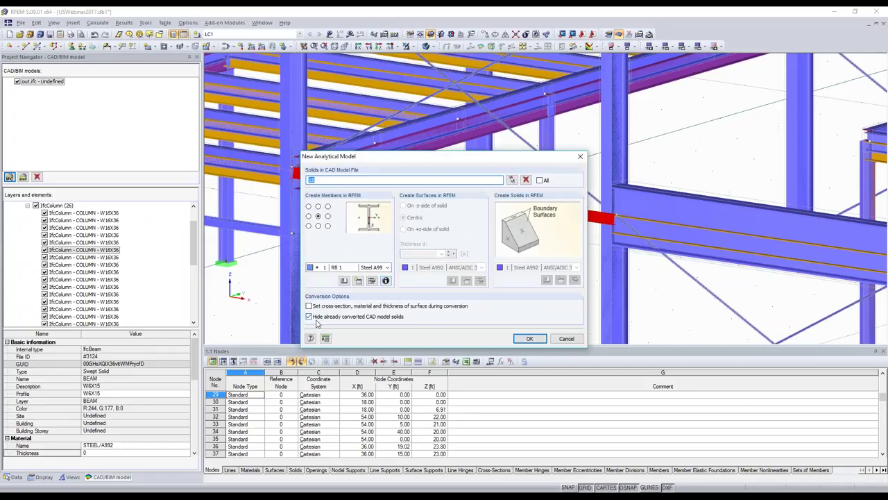
click(317, 215)
click(317, 218)
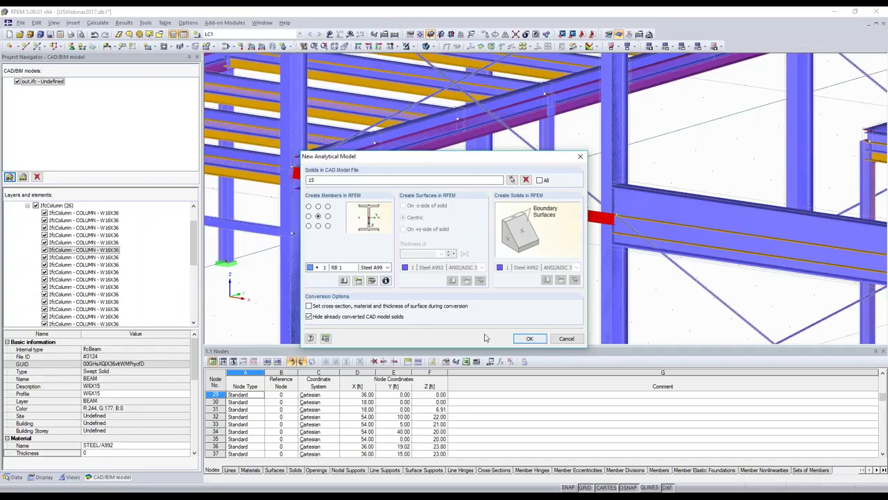
click(529, 338)
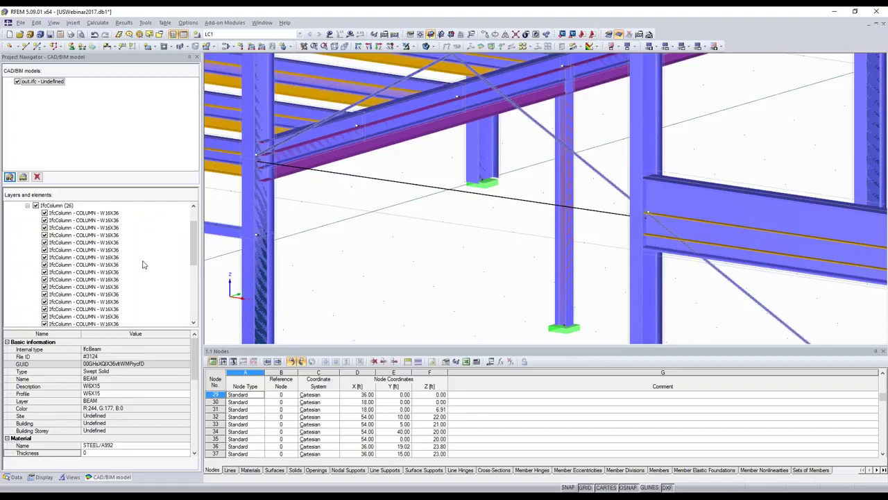
Locate the converted W6X15 beam among the elements of the IFC model's BEAM layer
scroll(141, 266, down, 5)
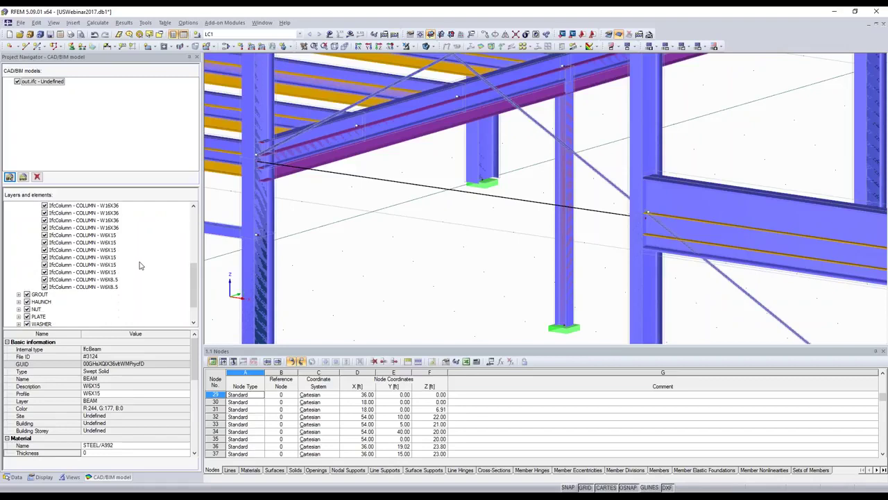
scroll(139, 266, down, 2)
scroll(49, 278, up, 5)
scroll(48, 278, up, 3)
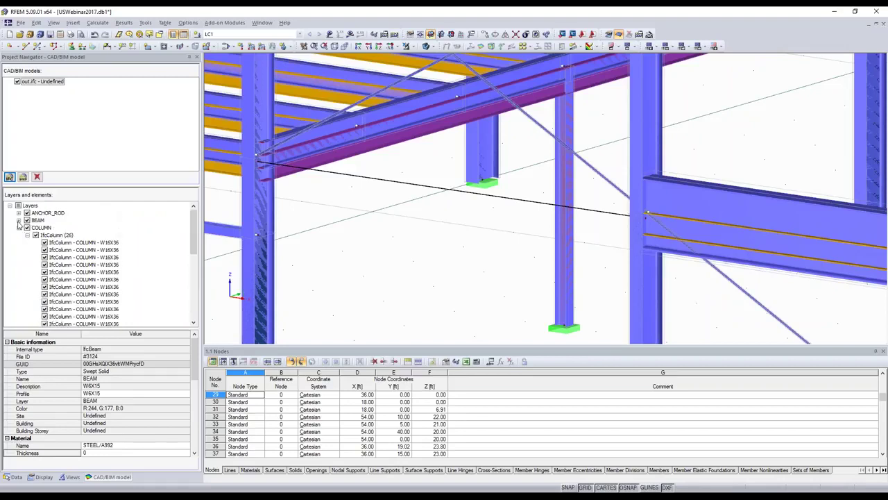
click(19, 220)
click(28, 227)
scroll(63, 248, down, 9)
click(61, 244)
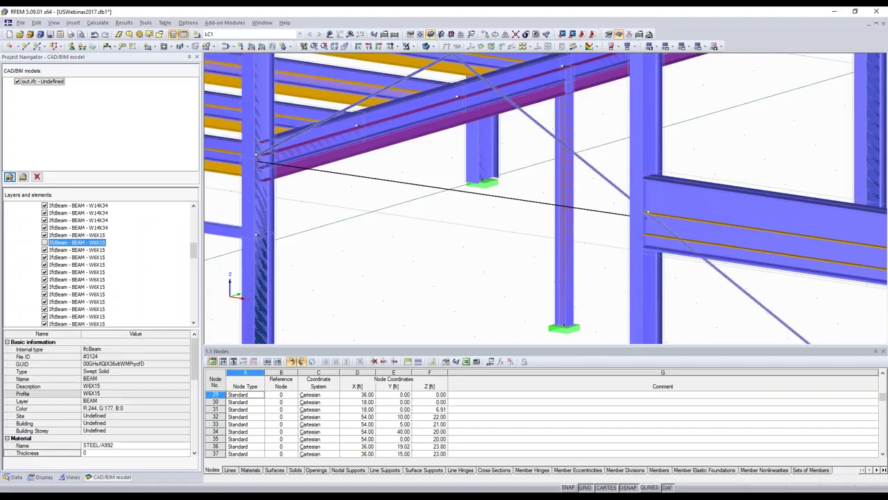
Assign the AISC 14 rolled section W 6x15 to the converted beam member between the second and third front columns
click(439, 190)
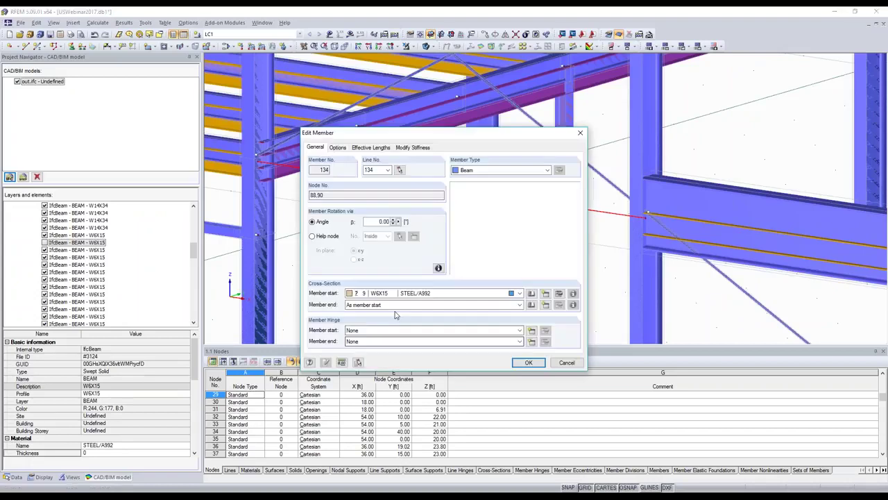
click(559, 293)
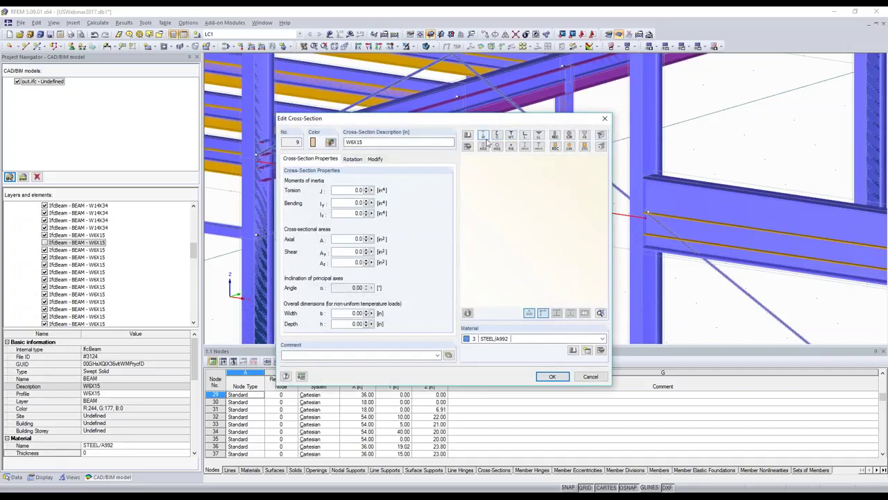
click(484, 136)
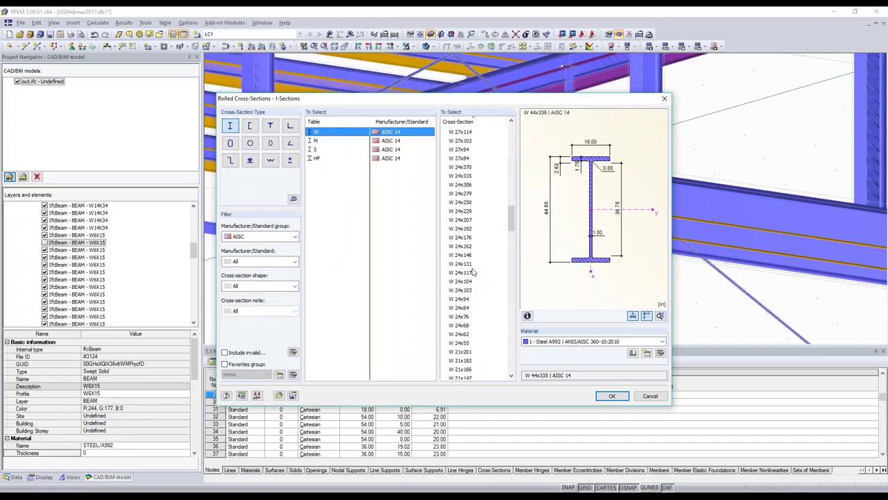
scroll(473, 272, down, 10)
scroll(473, 272, down, 10)
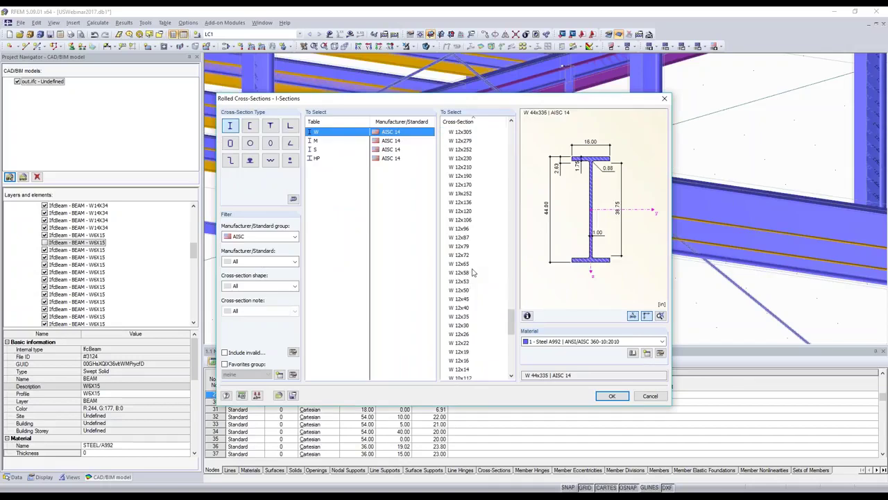
scroll(465, 331, down, 13)
click(465, 326)
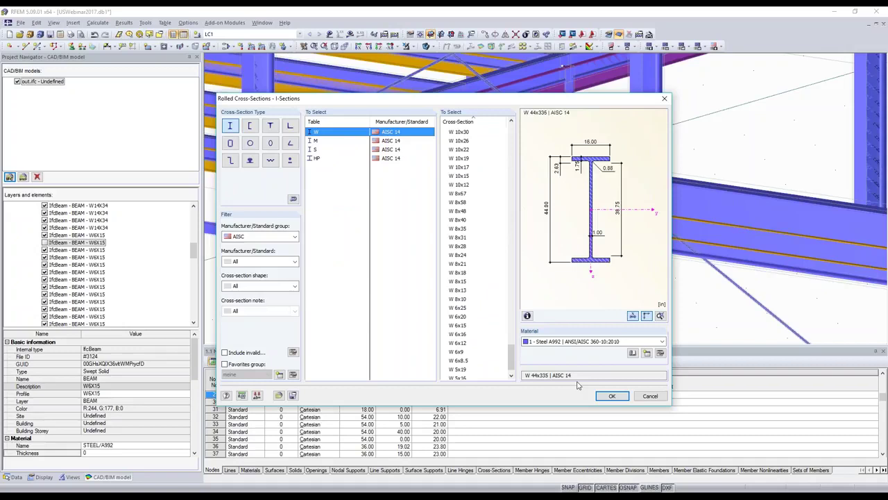
click(608, 397)
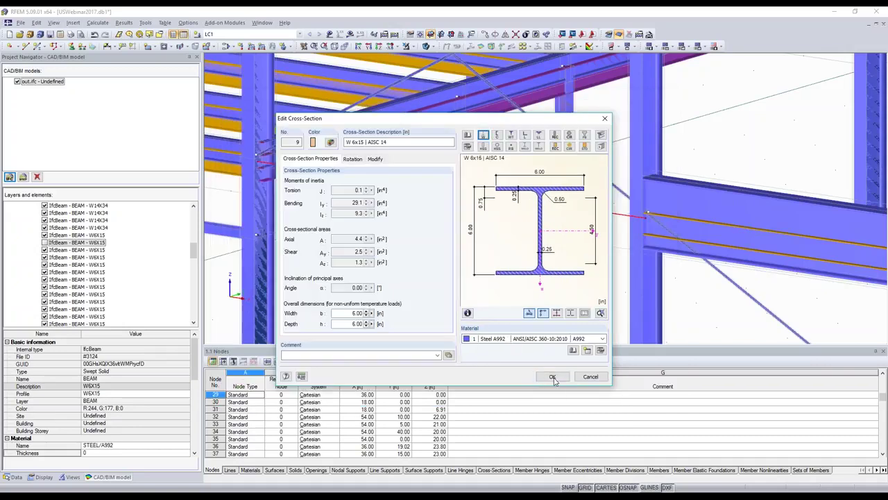
key(Return)
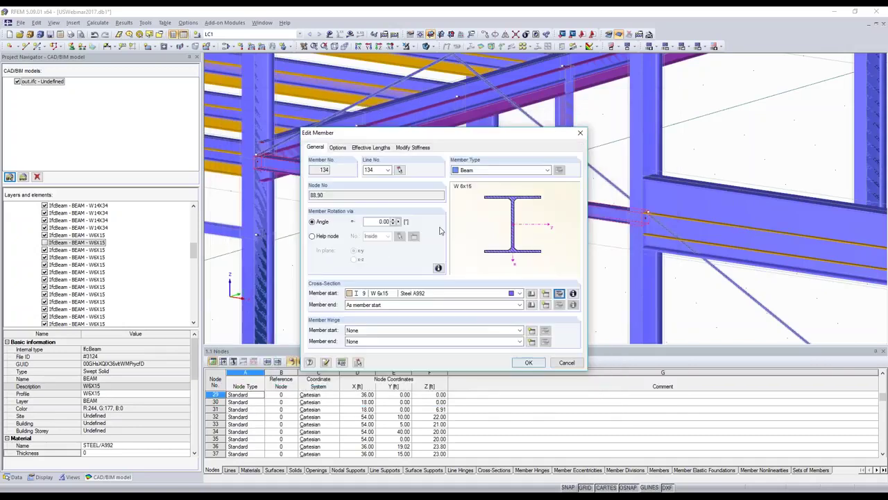
key(Return)
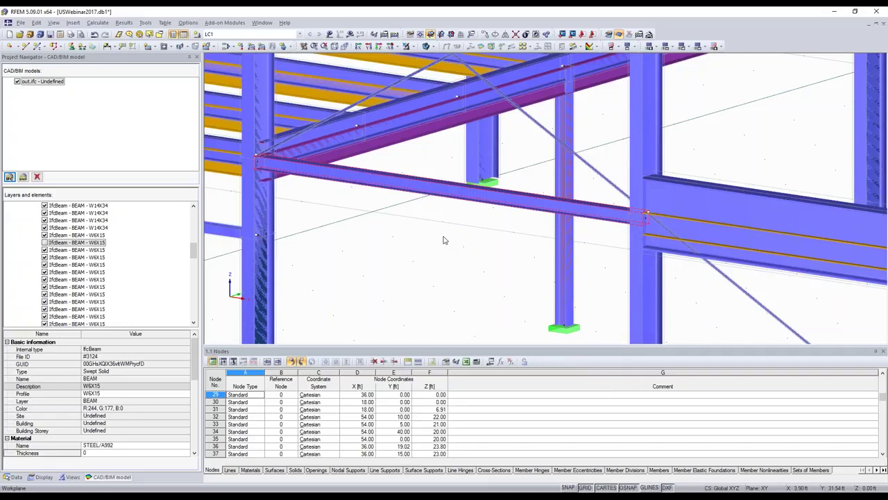
Examine the converted W6X15 member in the frame and compare the W10X26 IFC beam solid's position with its neighbouring analytical member
scroll(444, 240, down, 2)
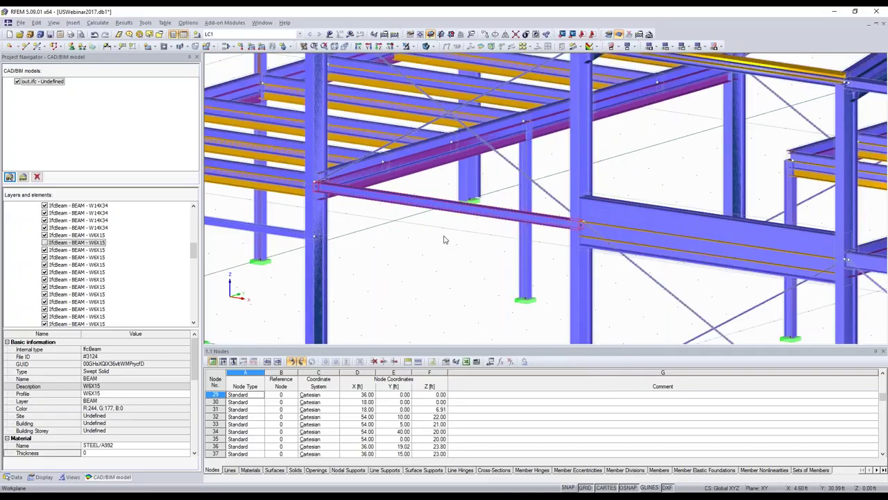
scroll(445, 240, down, 1)
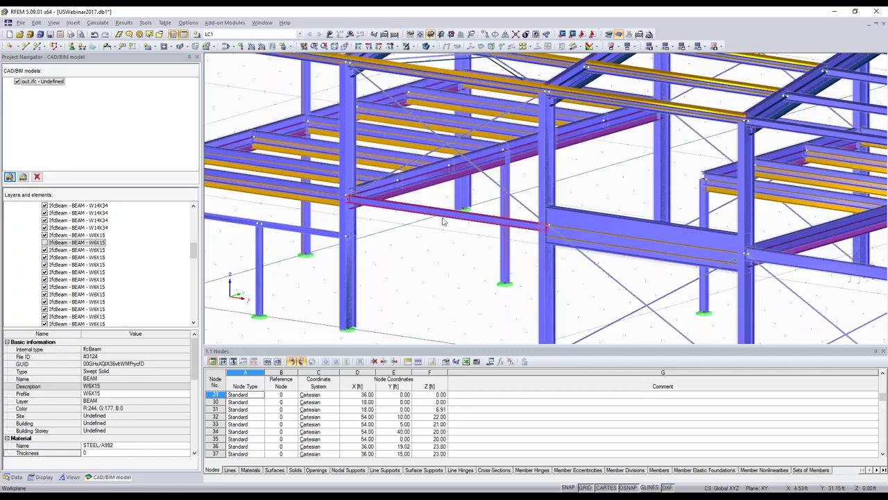
scroll(444, 220, up, 2)
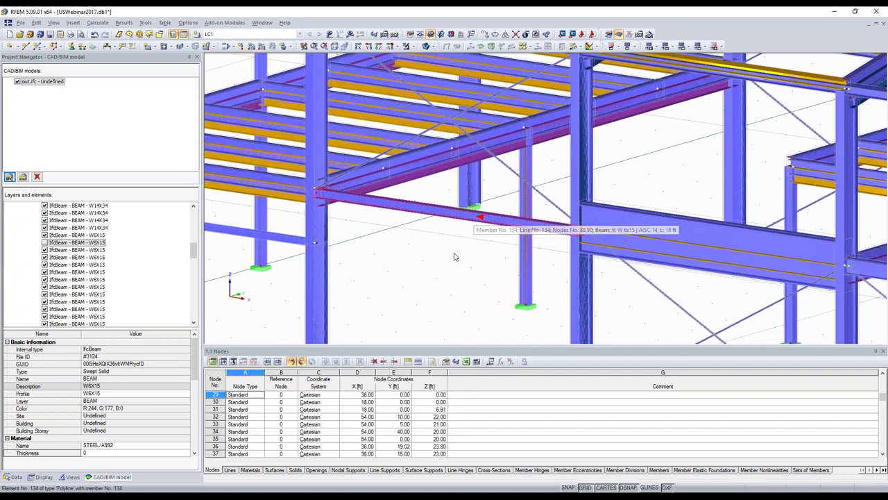
scroll(454, 257, down, 3)
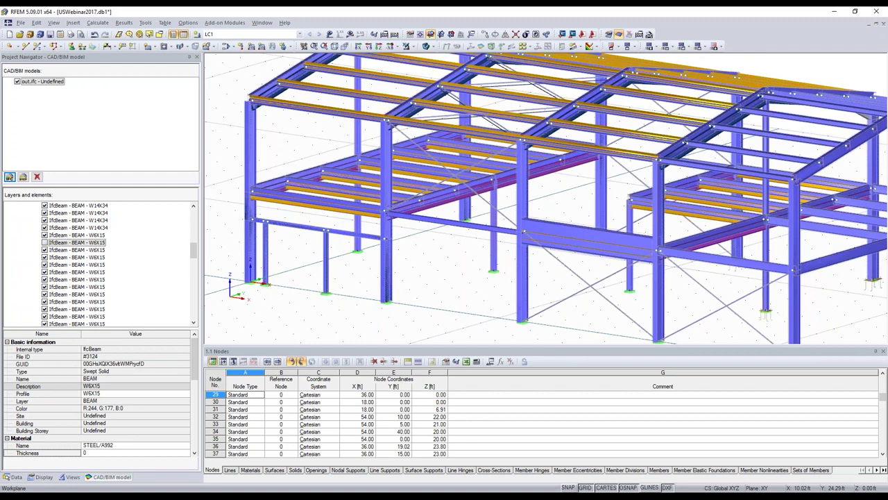
ctrl+middle_drag(459, 257, 452, 273)
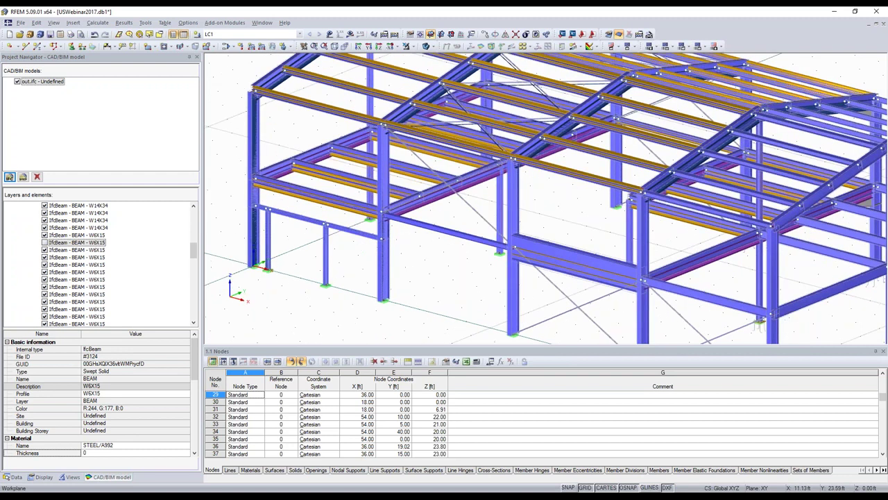
scroll(369, 179, up, 2)
scroll(369, 179, up, 3)
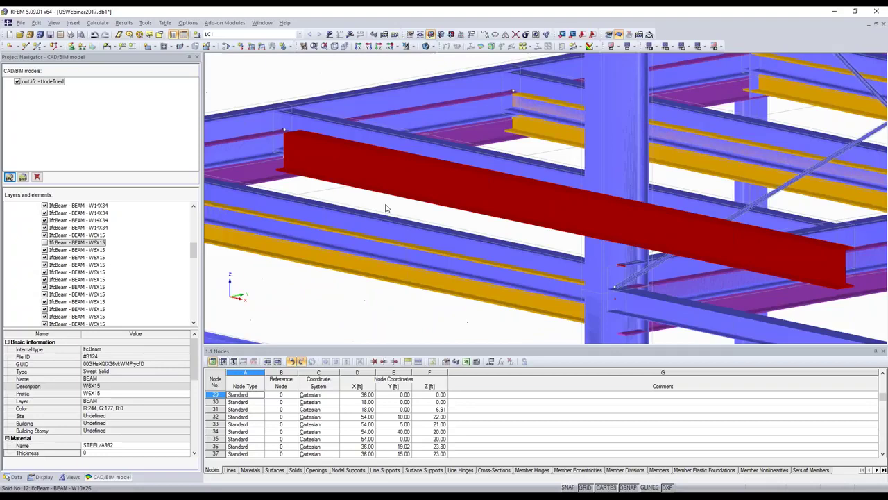
scroll(383, 147, down, 1)
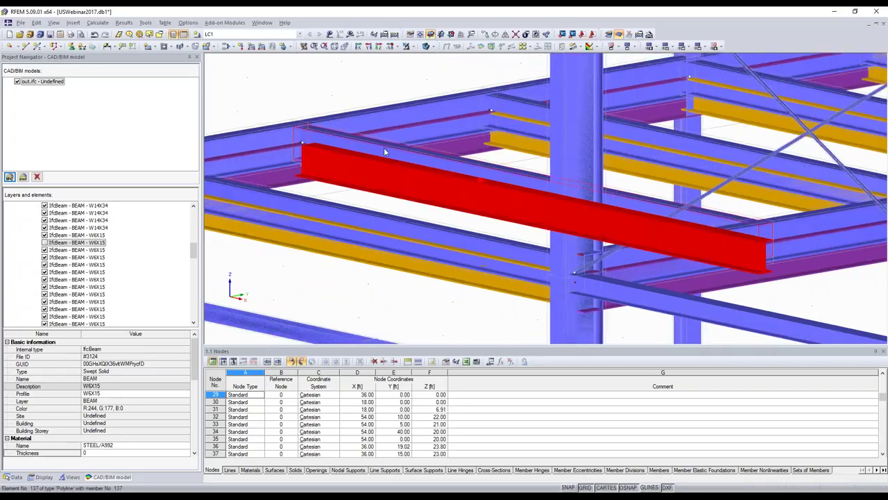
key(Delete)
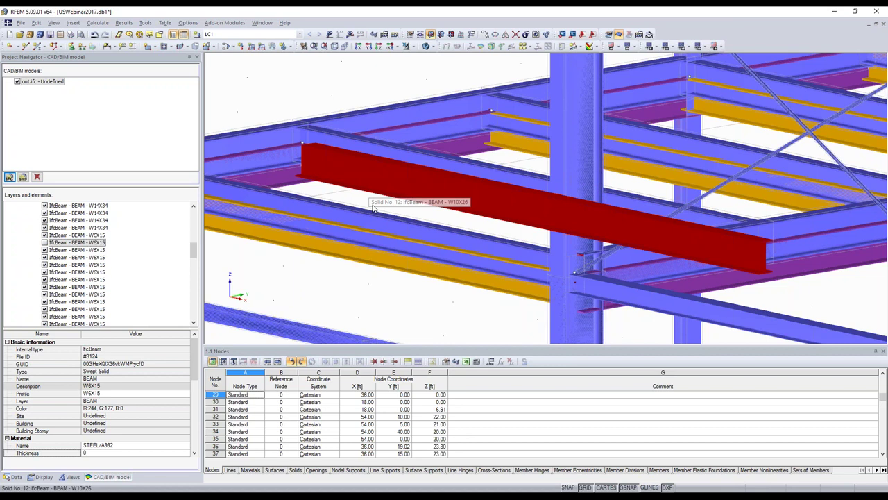
scroll(372, 207, down, 1)
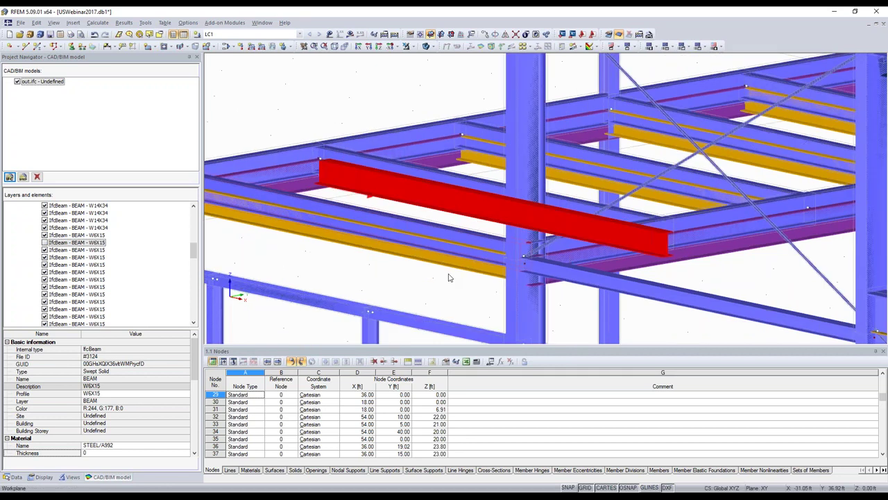
scroll(448, 277, down, 4)
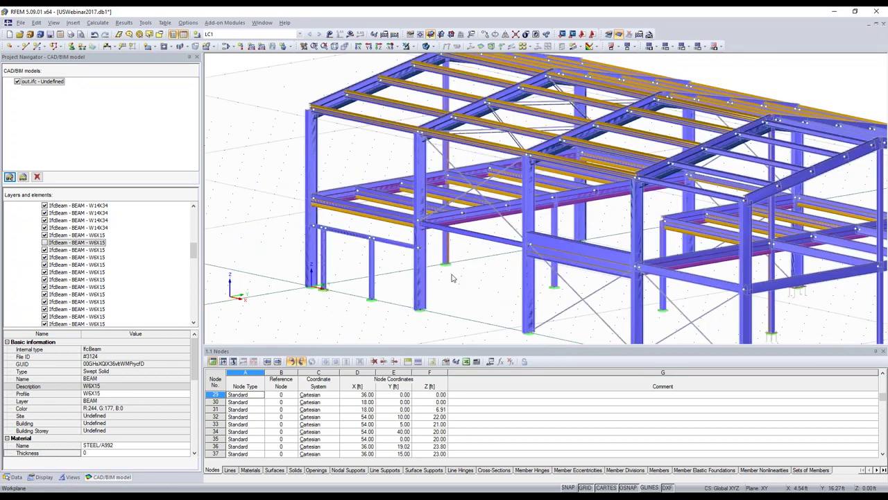
scroll(451, 277, down, 2)
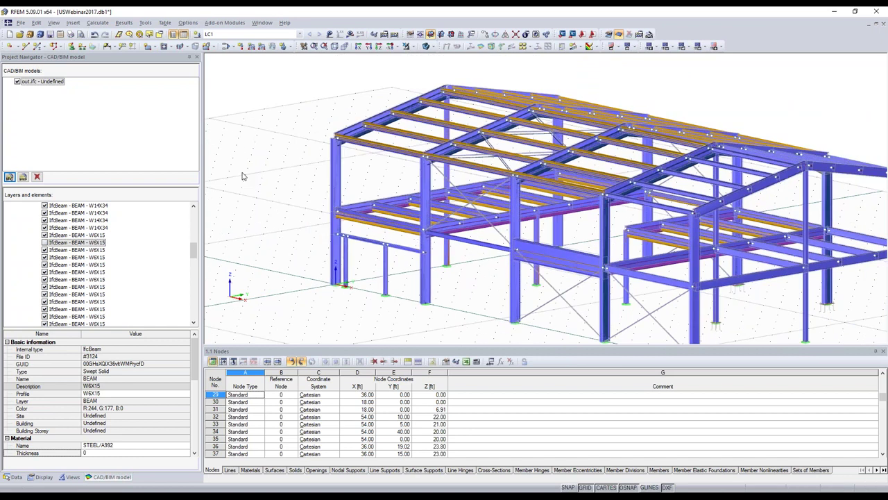
Hide the out.ifc reference model and start exporting the structure in Bentley ISM format
click(18, 81)
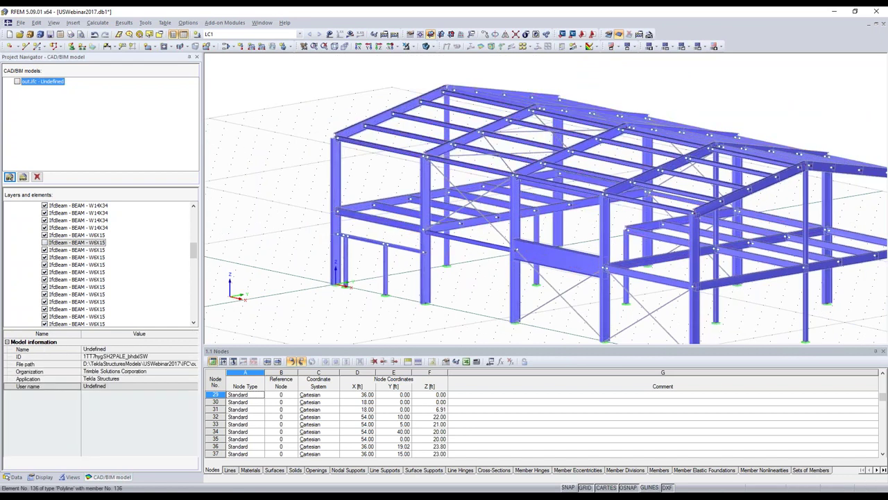
ctrl+middle_drag(451, 254, 513, 256)
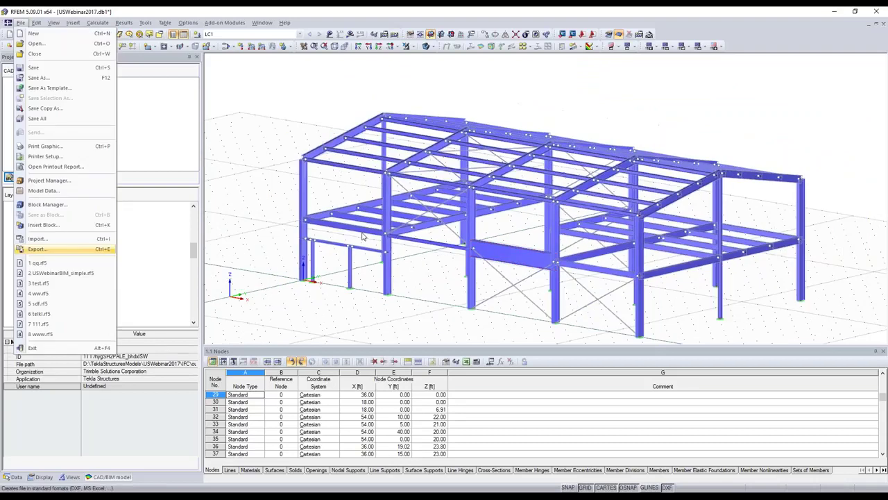
click(38, 246)
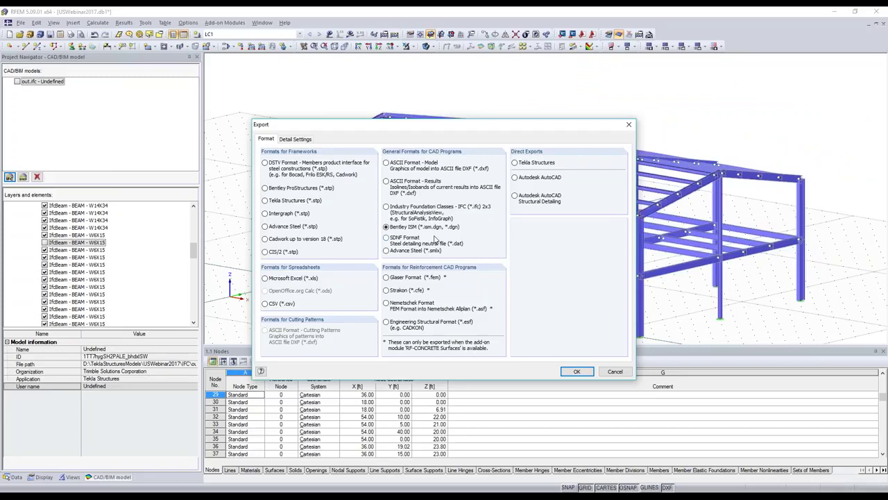
click(576, 372)
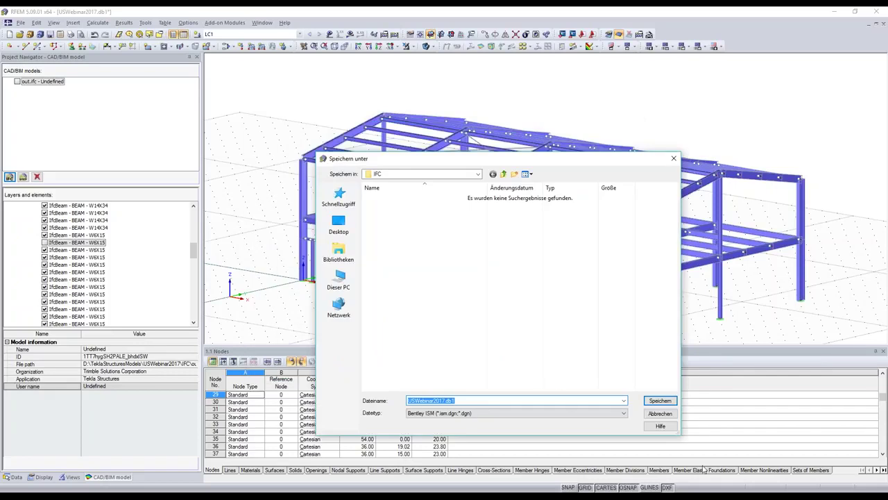
Save the Bentley ISM export on the Desktop as USWebinar20171.db1, using the option to export to a new ISM file
click(338, 223)
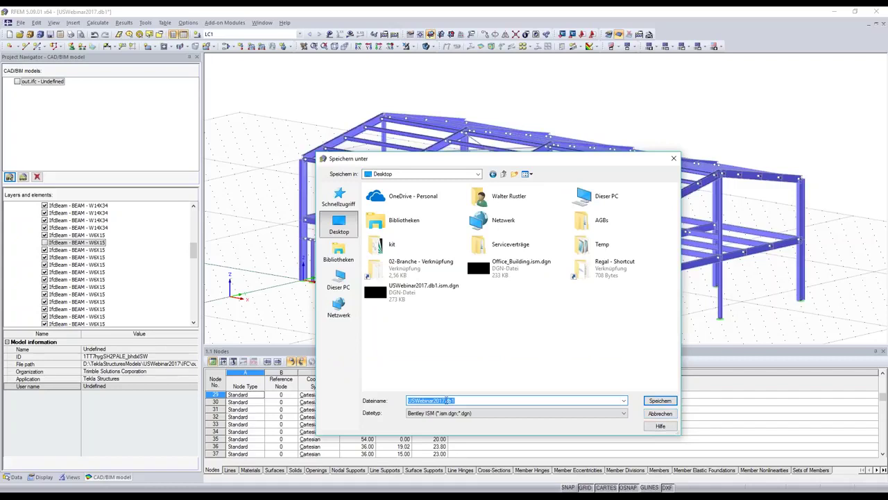
click(454, 401)
click(444, 400)
text(1)
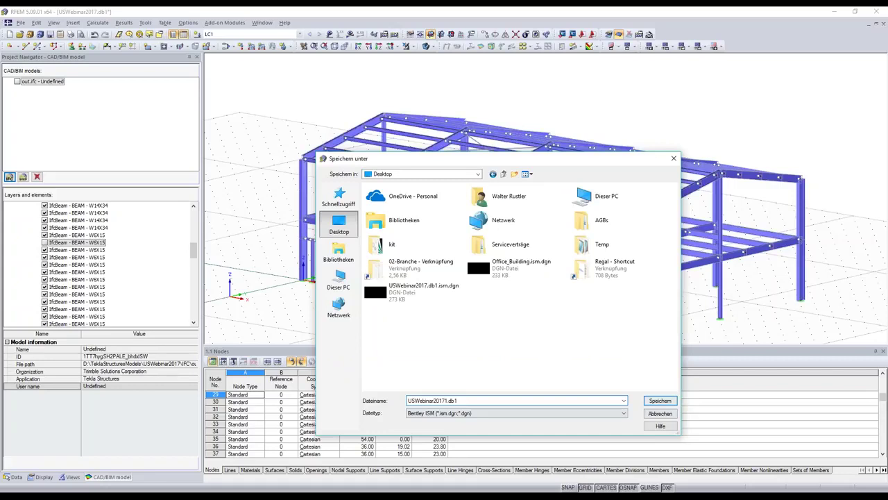
key(Return)
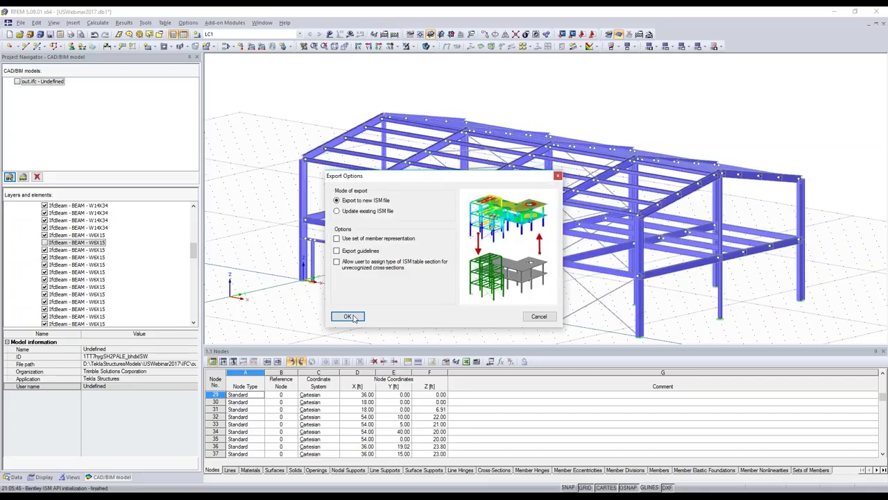
click(355, 319)
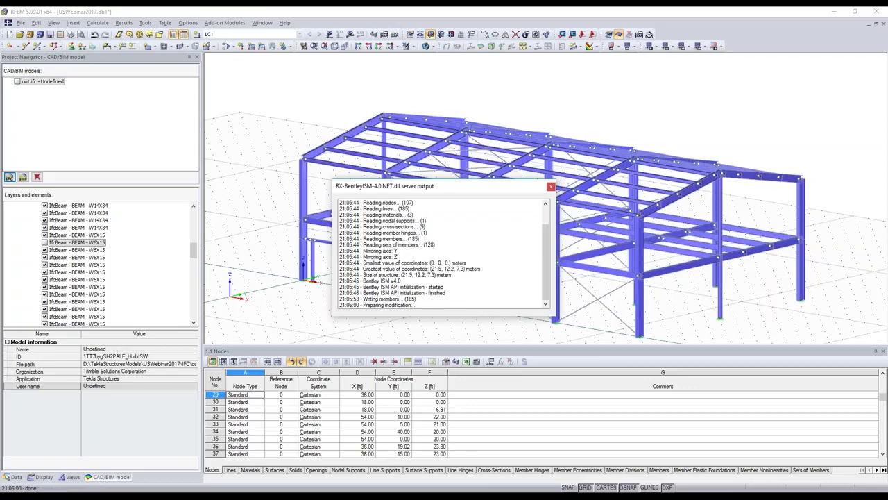
Switch to Structural Synchronizer and open the USWebinar20171.db1.ism.dgn repository from the Desktop
click(836, 13)
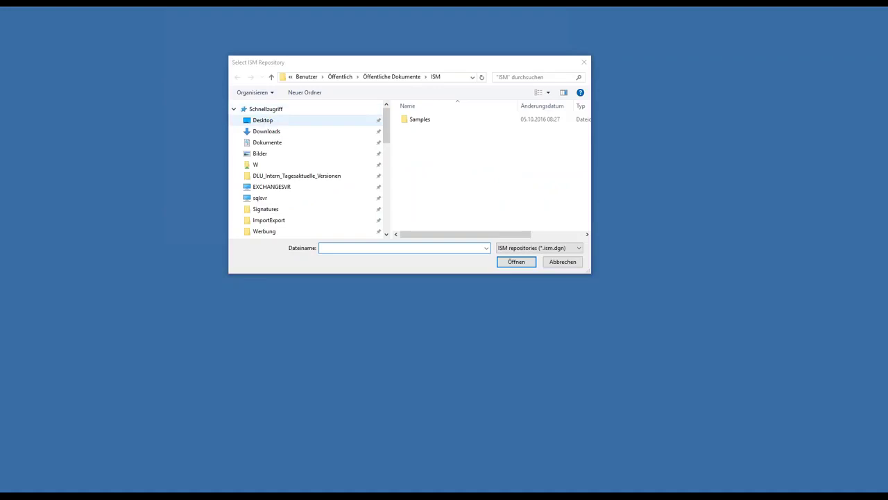
click(263, 120)
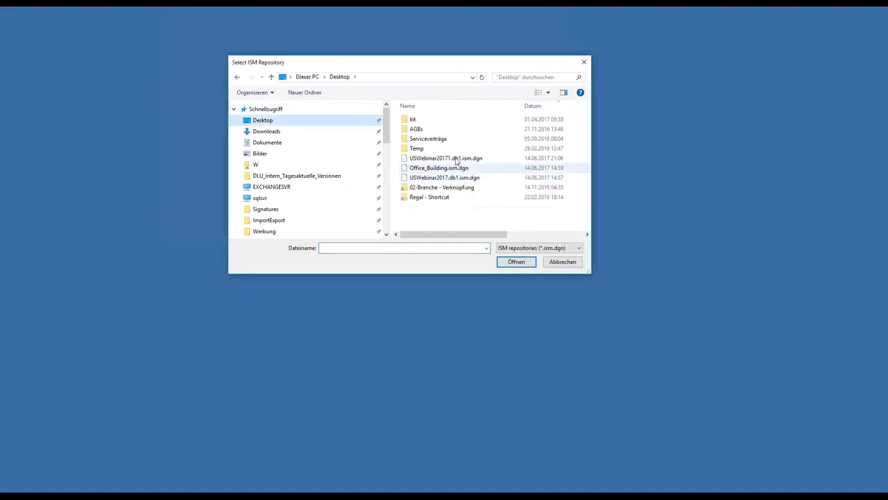
click(516, 262)
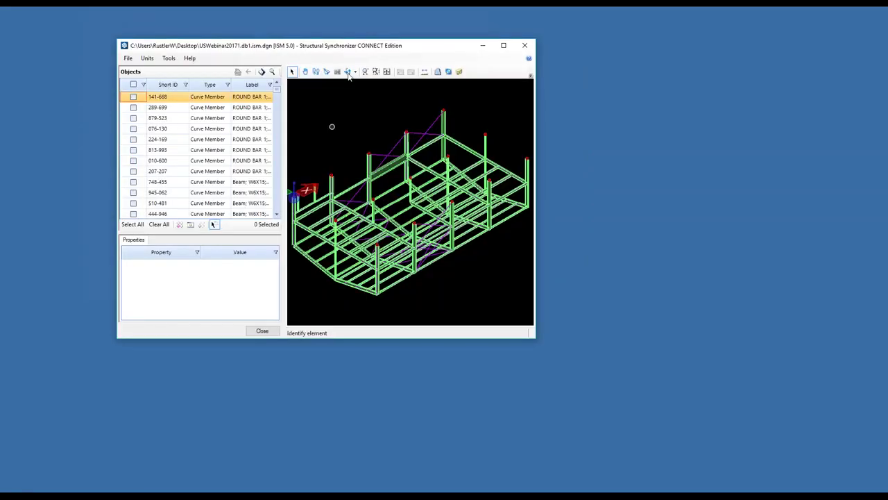
Maximize the window and inspect the exported steel frame in the 3D view from several angles
drag(444, 194, 538, 186)
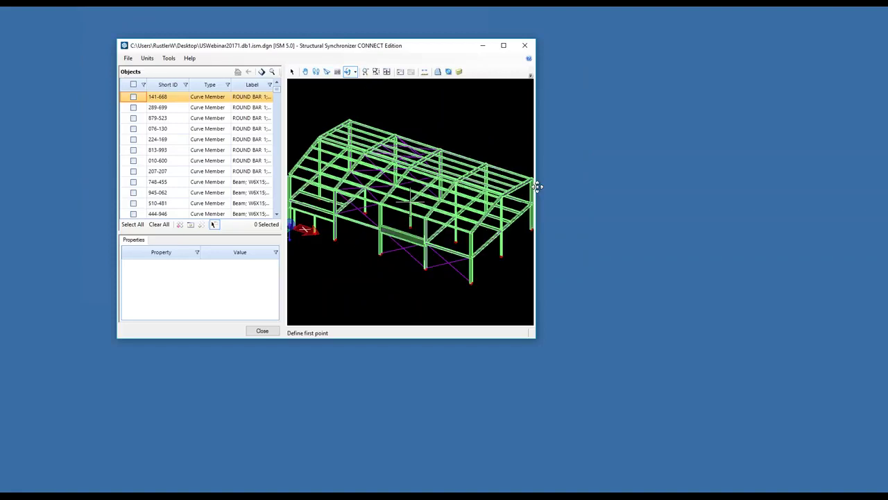
click(504, 45)
click(528, 223)
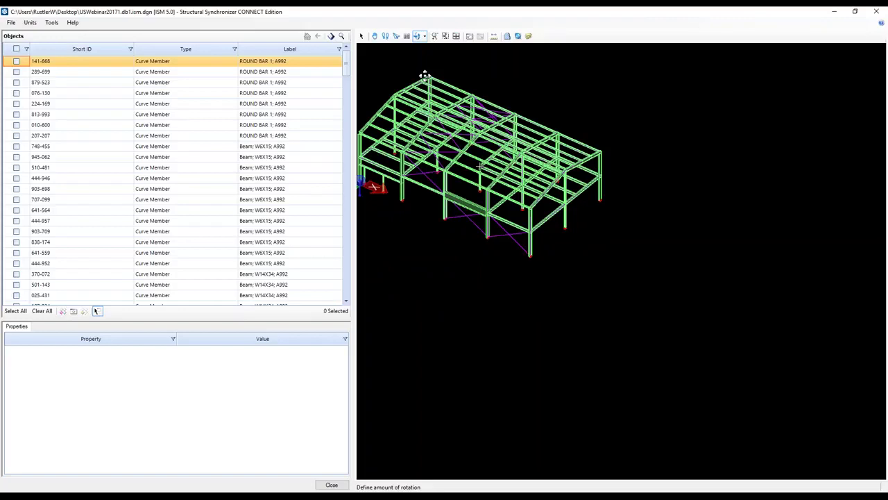
click(425, 74)
click(375, 36)
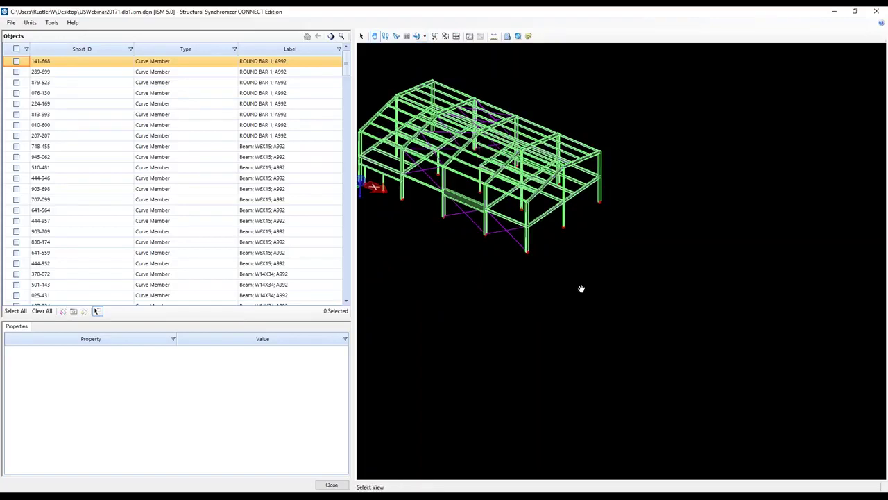
drag(432, 222, 536, 285)
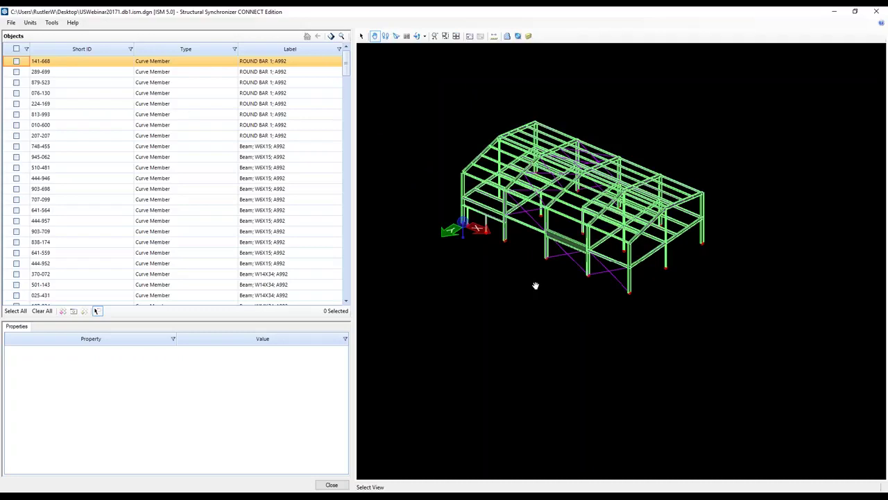
scroll(558, 241, up, 5)
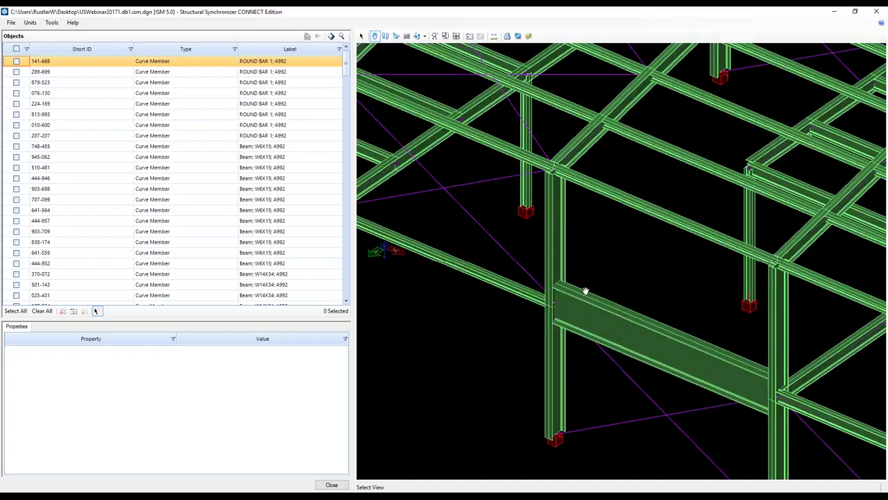
scroll(585, 290, down, 4)
Select the deep W33X118 beam on the front side and examine its curve member properties, including location, material and section
right_click(606, 294)
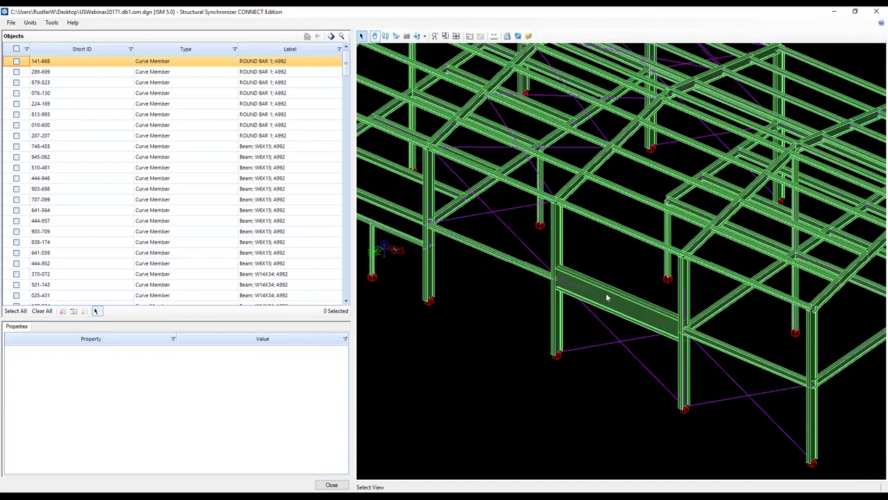
click(606, 293)
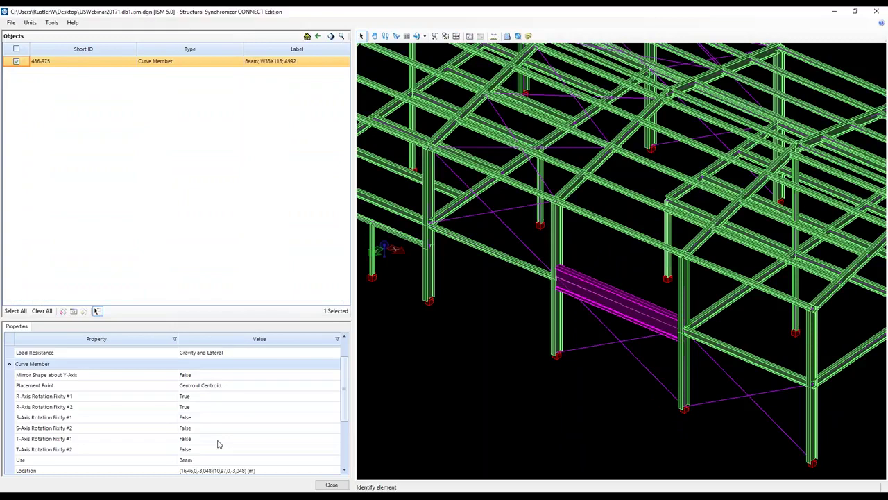
scroll(259, 435, down, 2)
scroll(259, 435, down, 1)
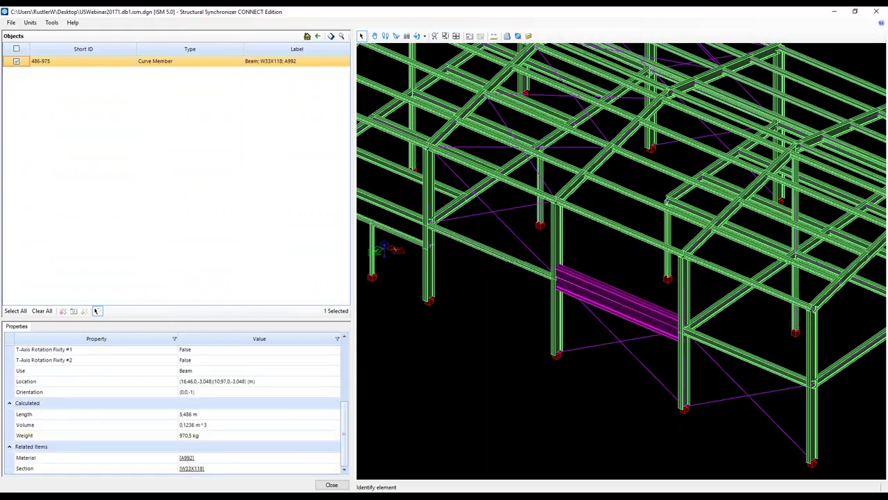
scroll(639, 401, up, 5)
scroll(639, 394, down, 5)
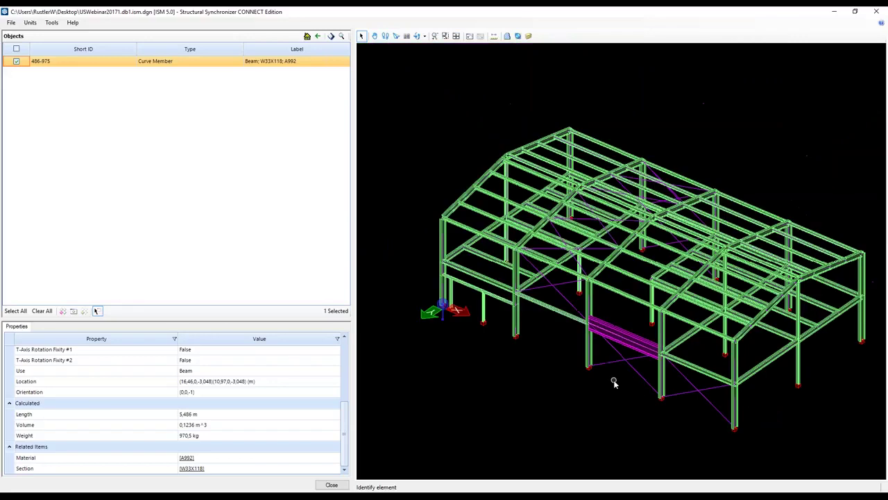